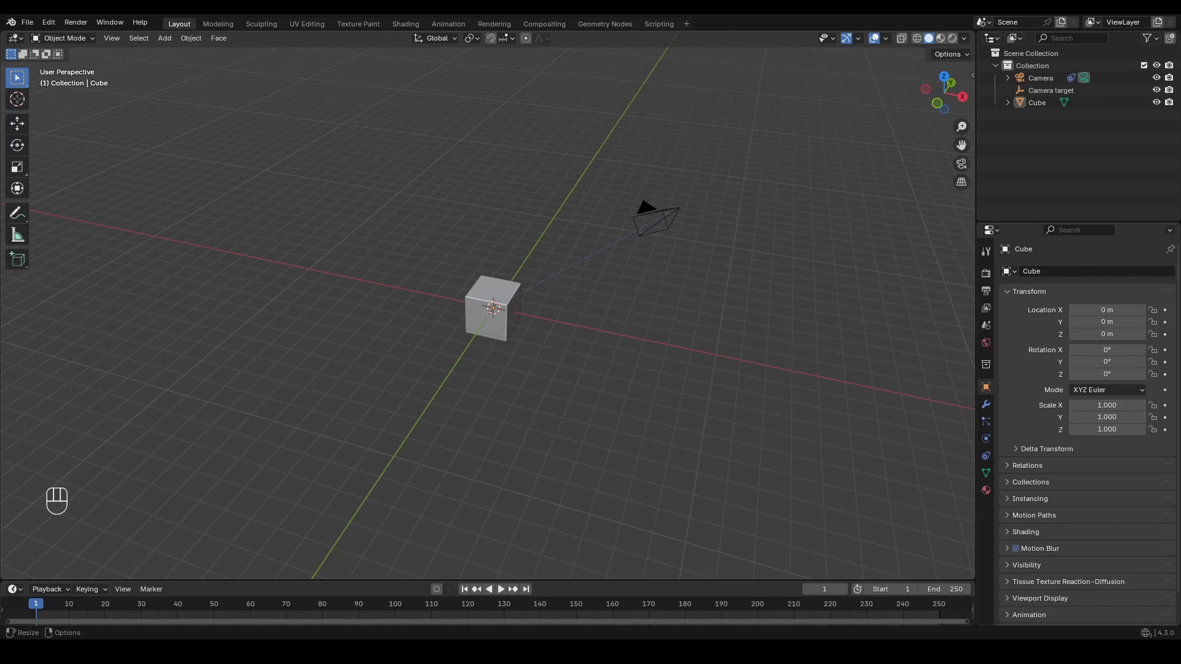
- Set the scene's output frame rate to 30 fps and show the Cycles render settings
click(530, 336)
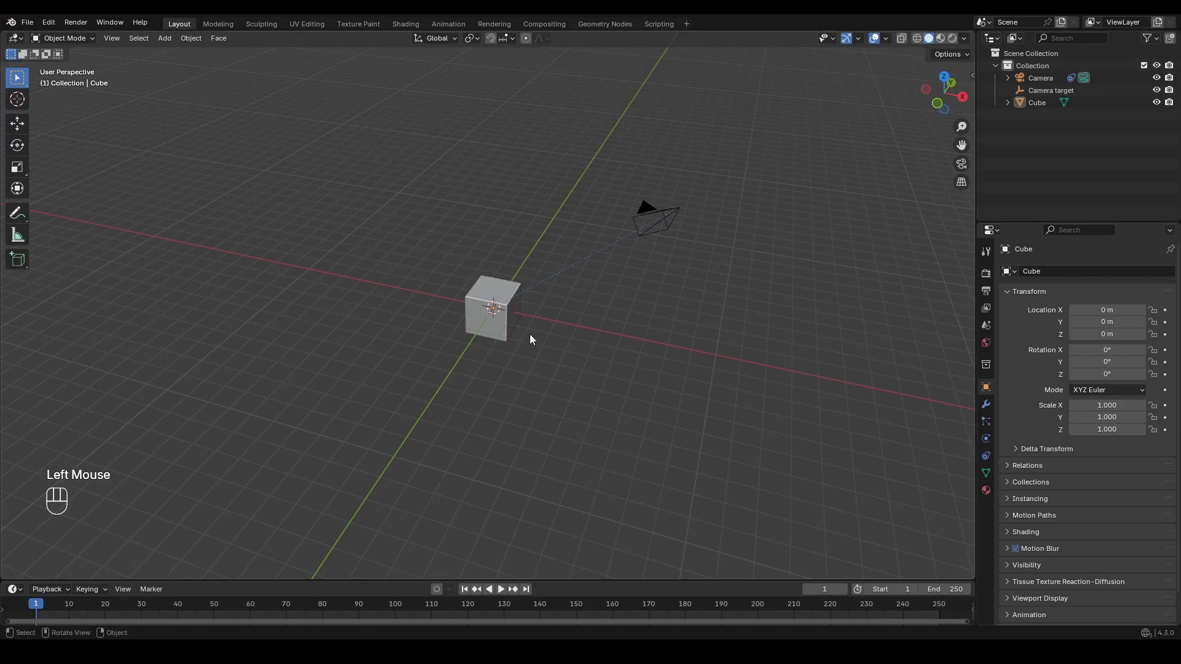
click(986, 290)
click(1108, 382)
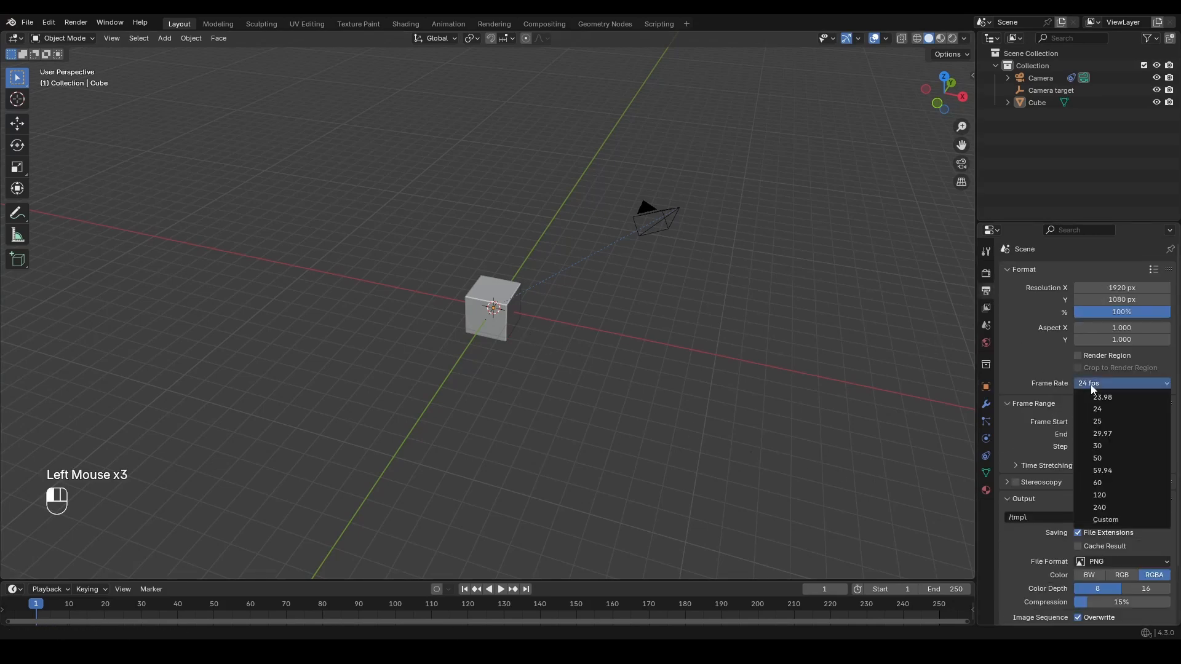
click(1098, 445)
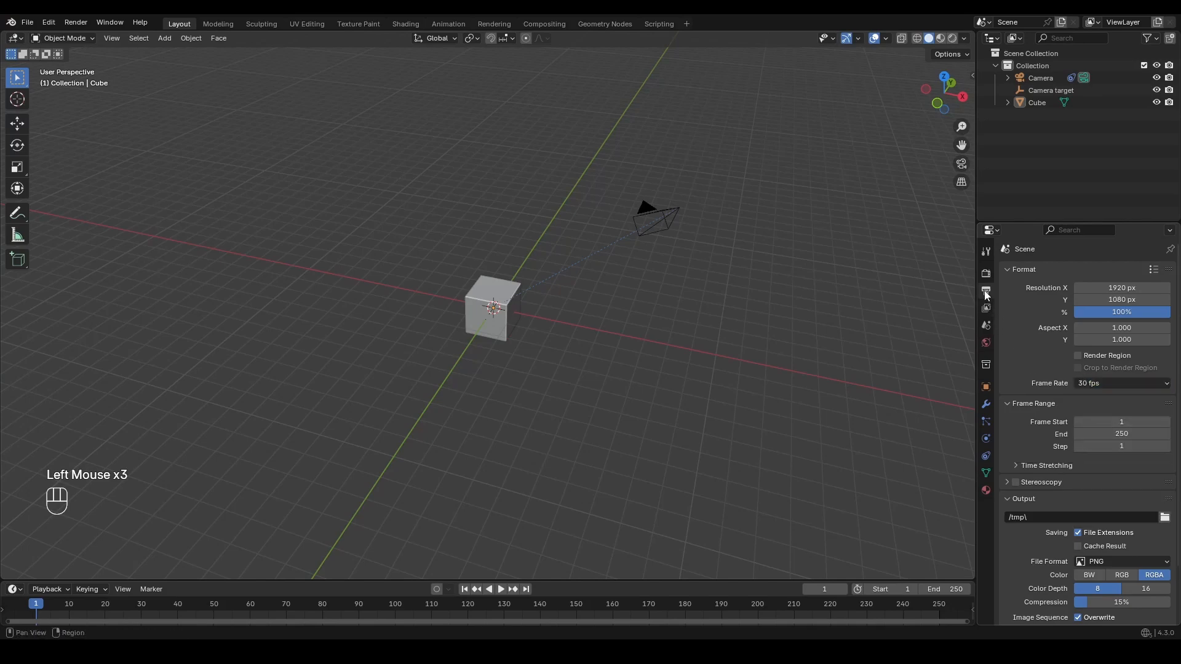
click(985, 274)
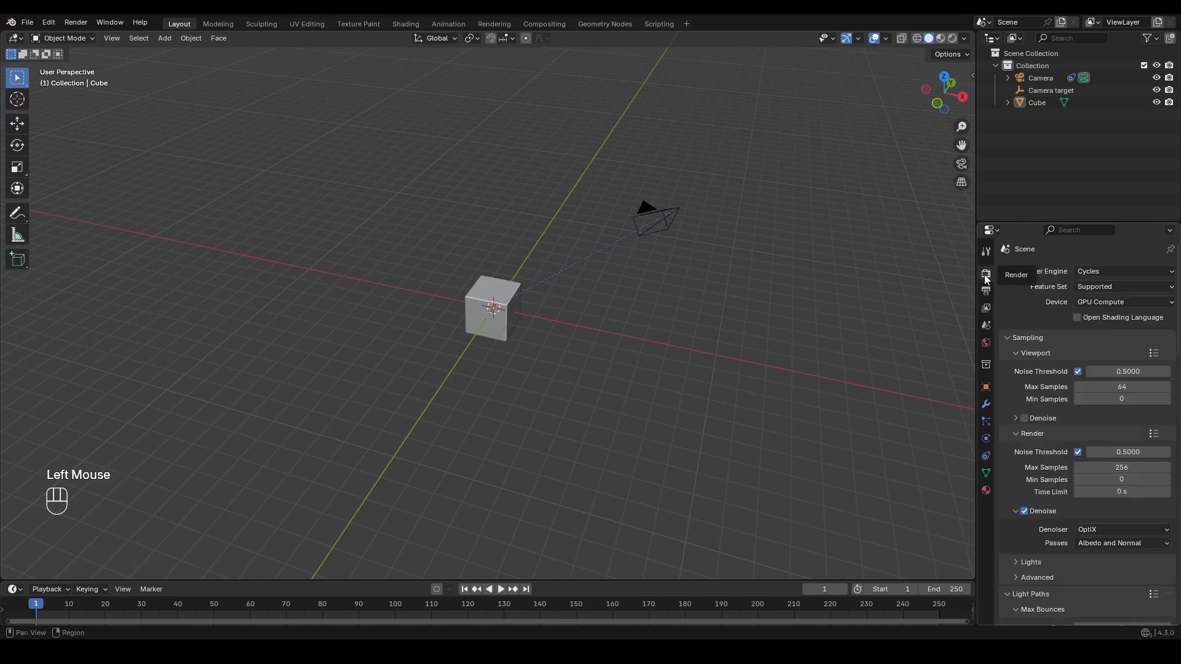
triple_click(1112, 259)
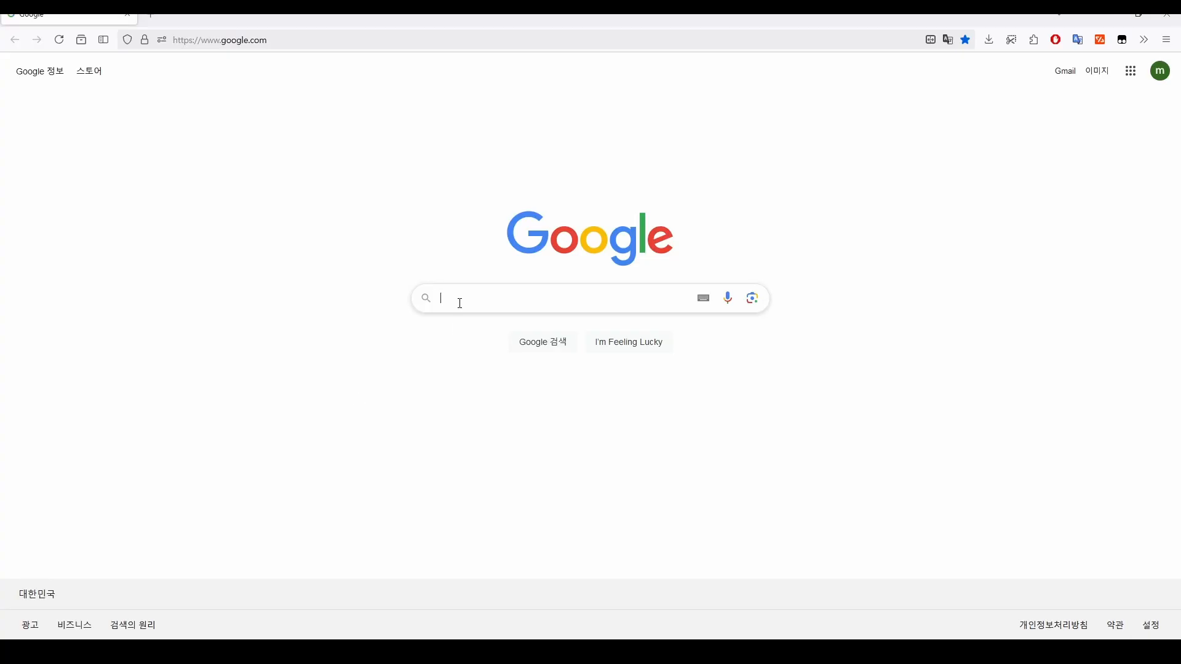
- Switch to the web browser, search for blenderkit and download the BlenderKit add-on from its official website
text(blenderkit)
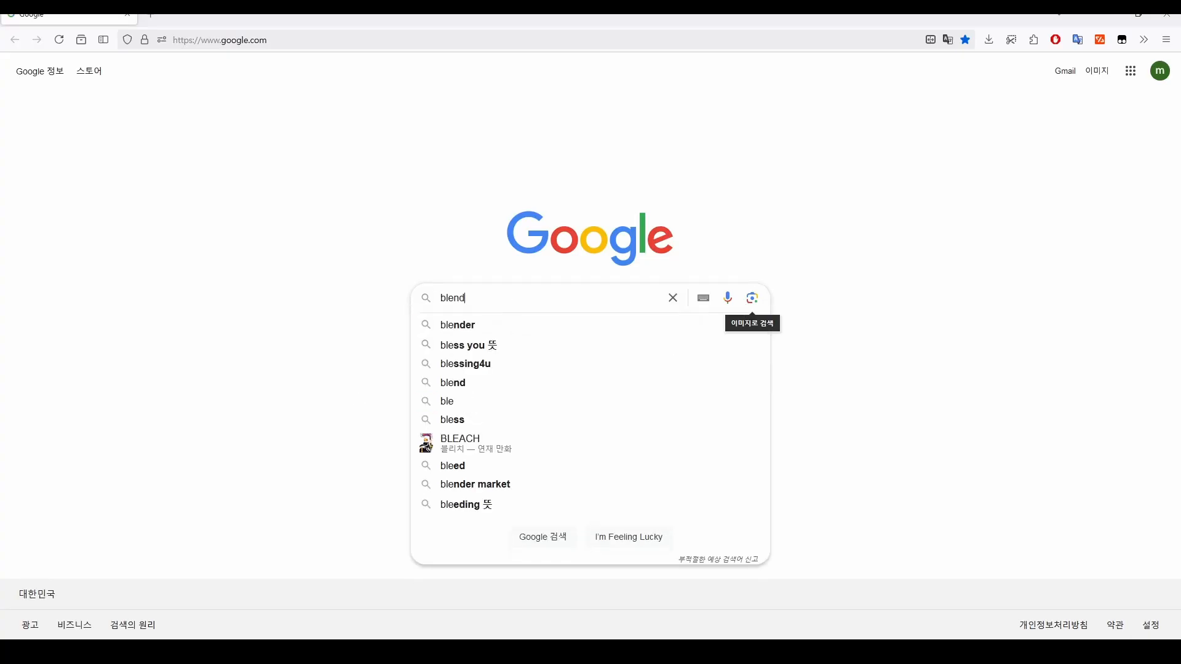
key(Return)
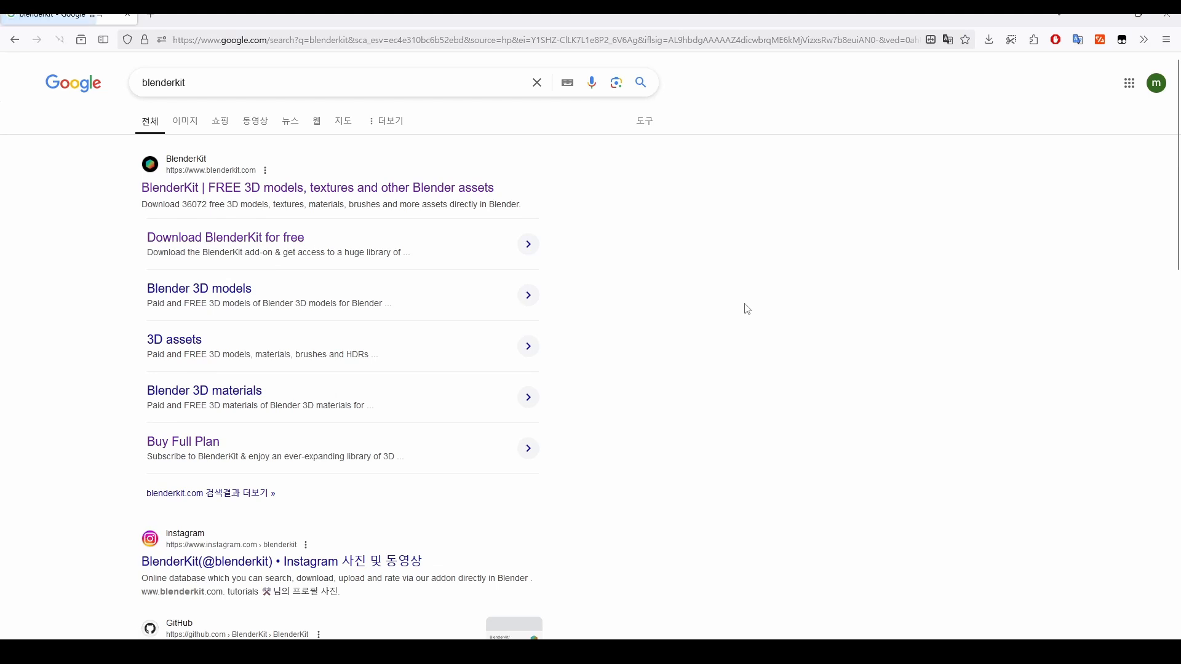
click(295, 195)
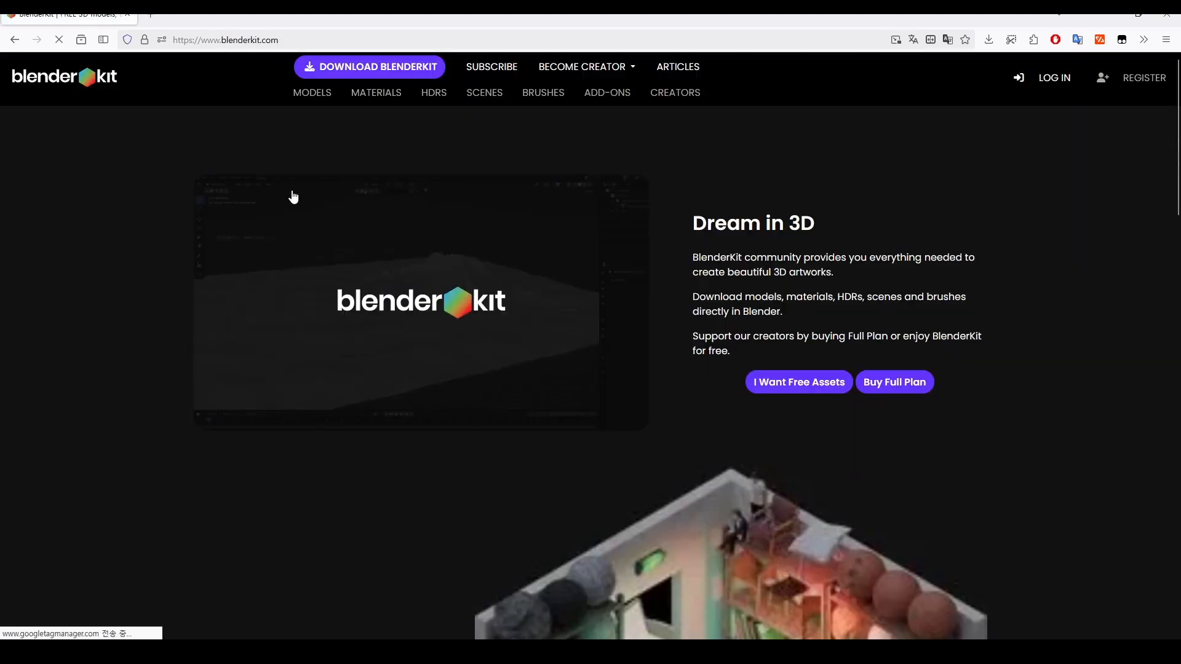
click(344, 69)
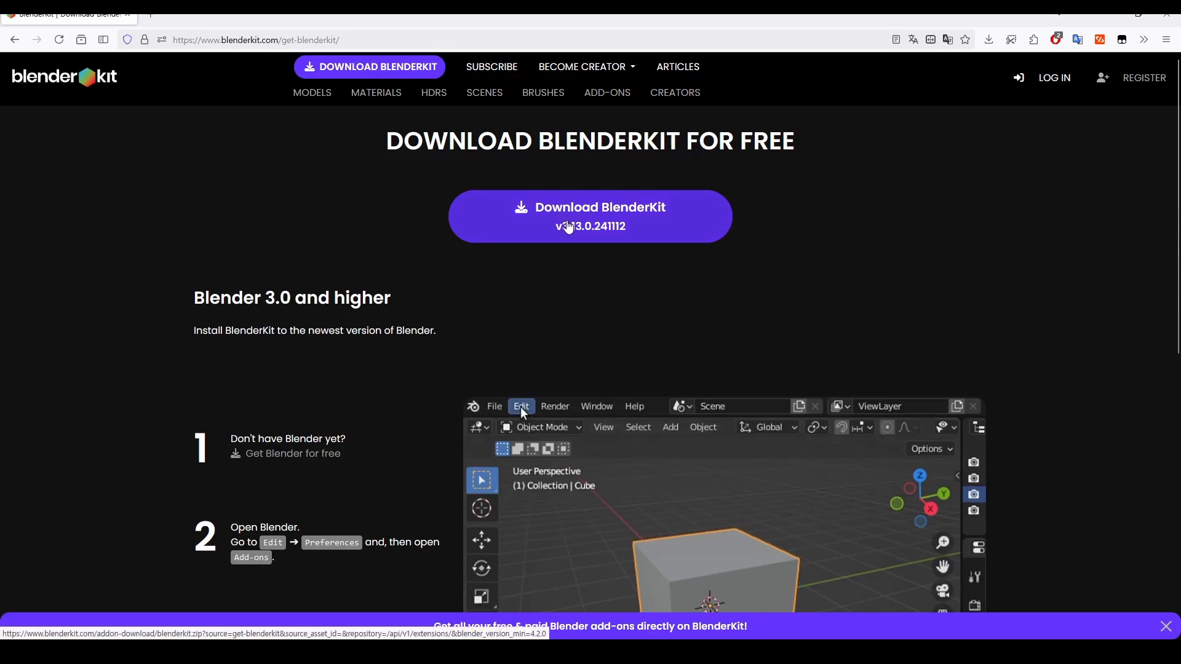
click(570, 226)
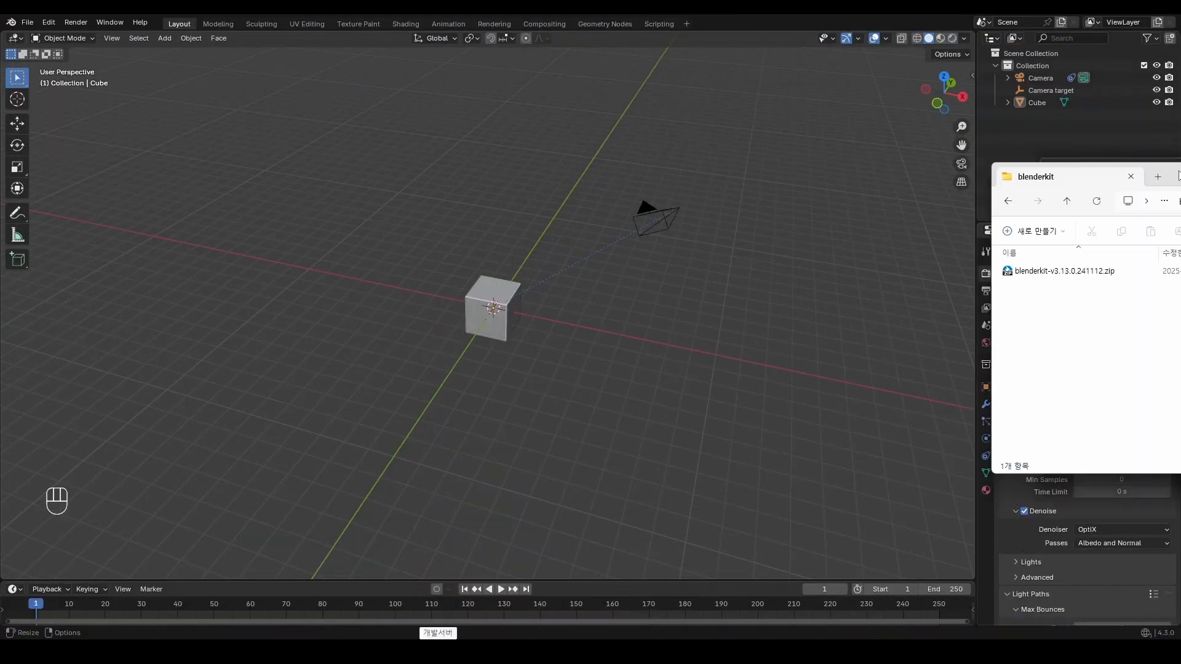
- Install blenderkit-v3.13.0.241112.zip into Blender's User Default repository with the add-on enabled, and dismiss its banner
drag(1163, 175, 720, 182)
click(618, 284)
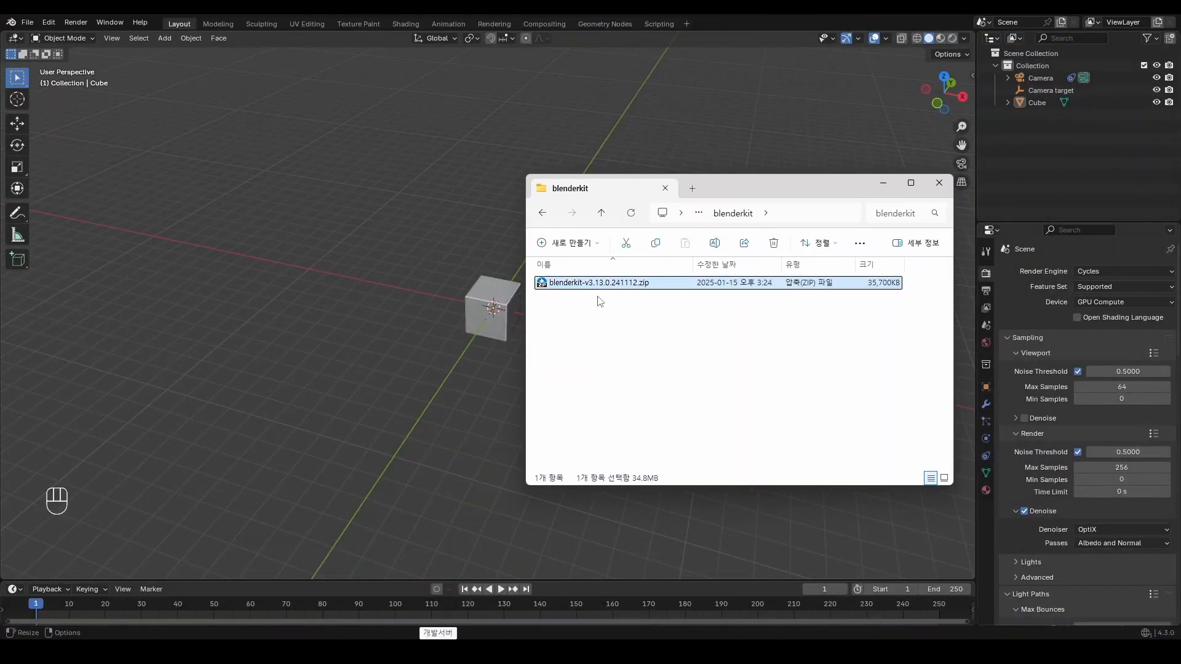
drag(549, 286, 328, 276)
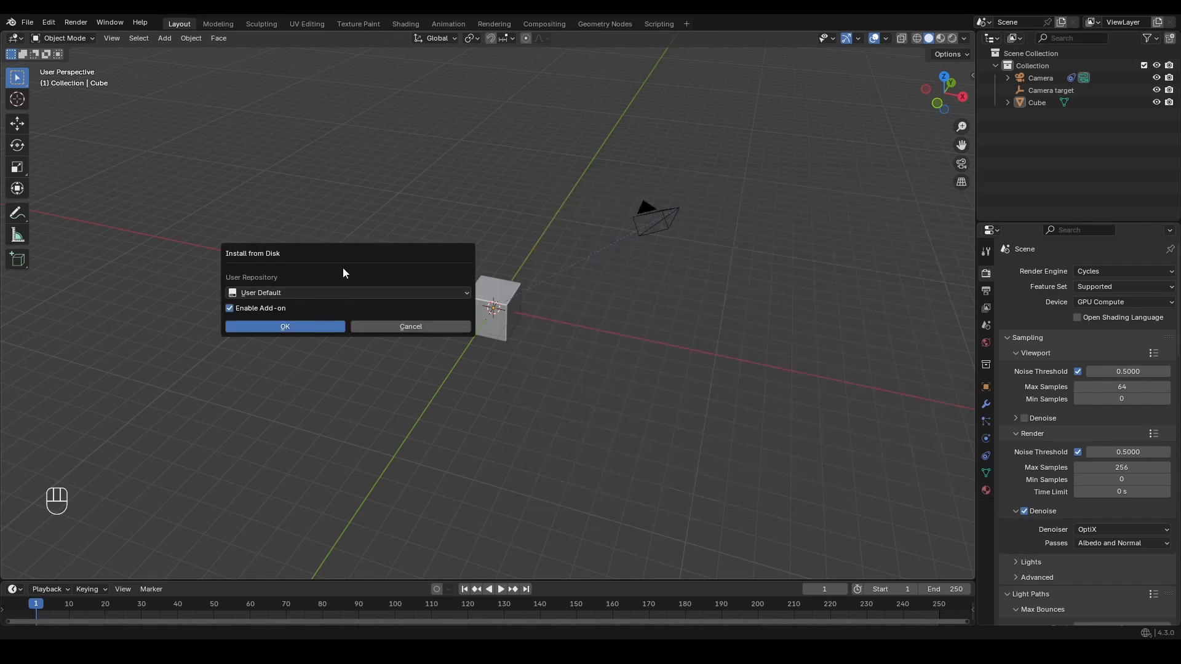
click(301, 327)
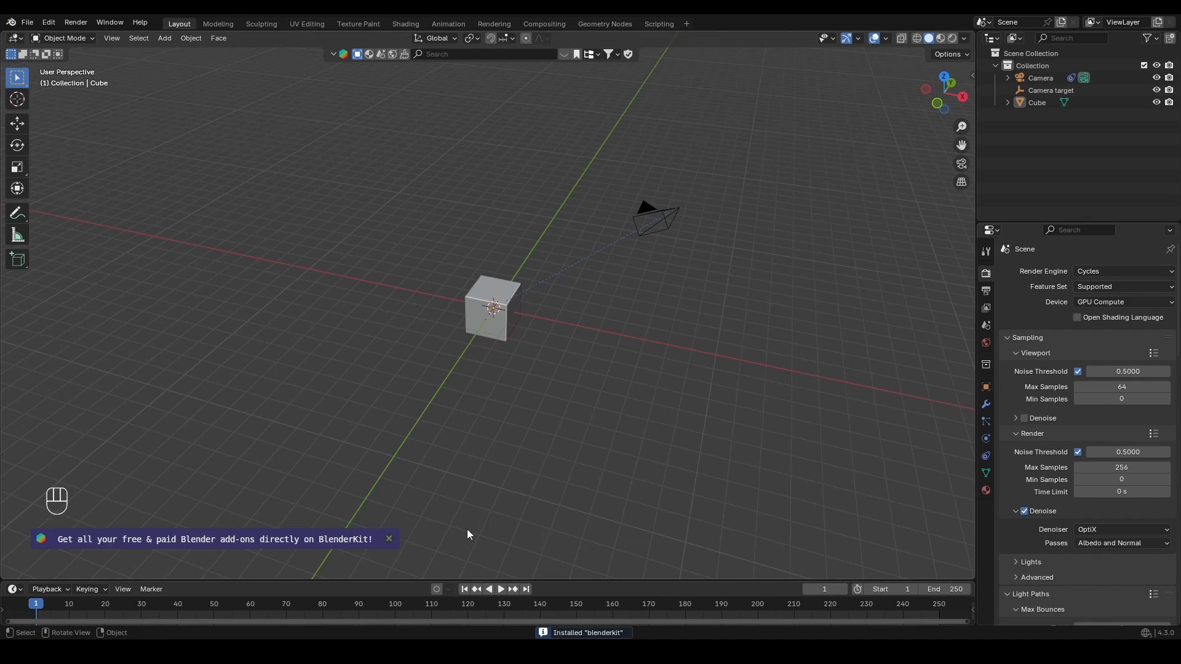
click(388, 539)
- Open the Blender preferences and expand the BlenderKit Online Asset Library add-on's settings
click(473, 53)
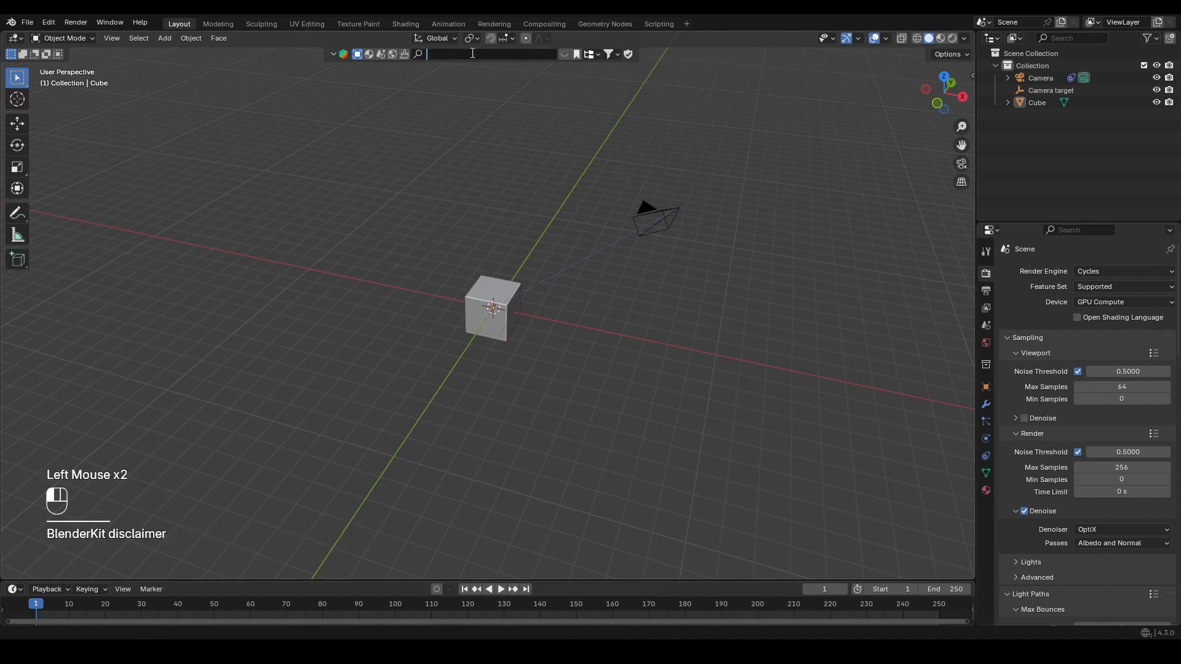
click(48, 22)
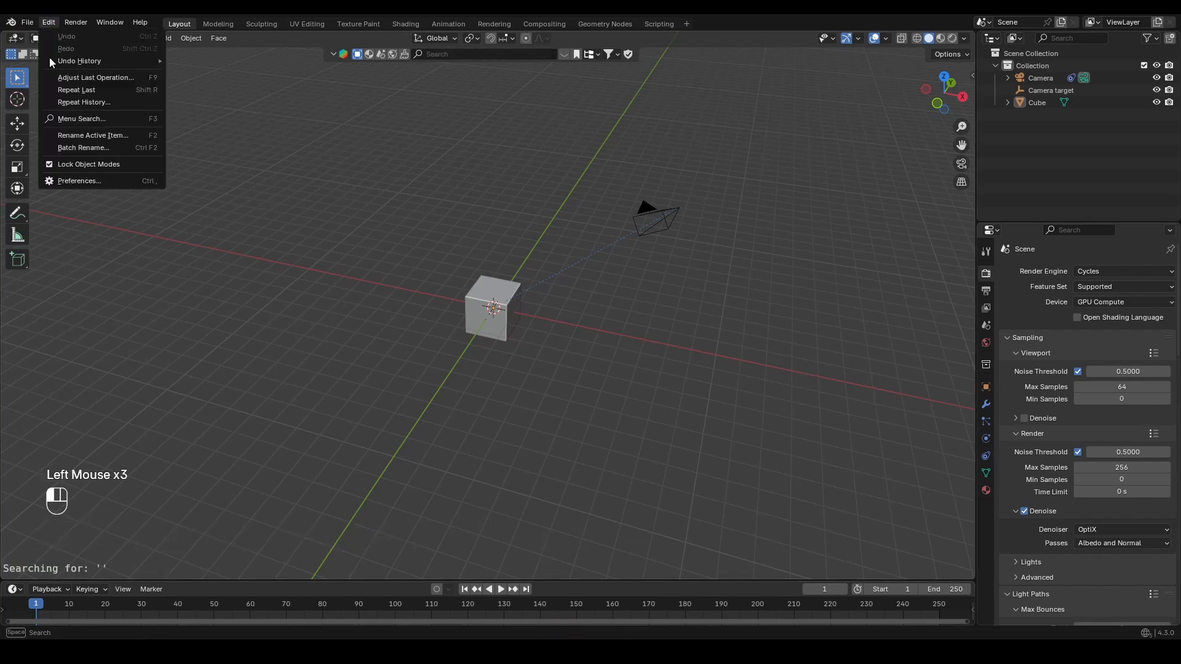
click(76, 181)
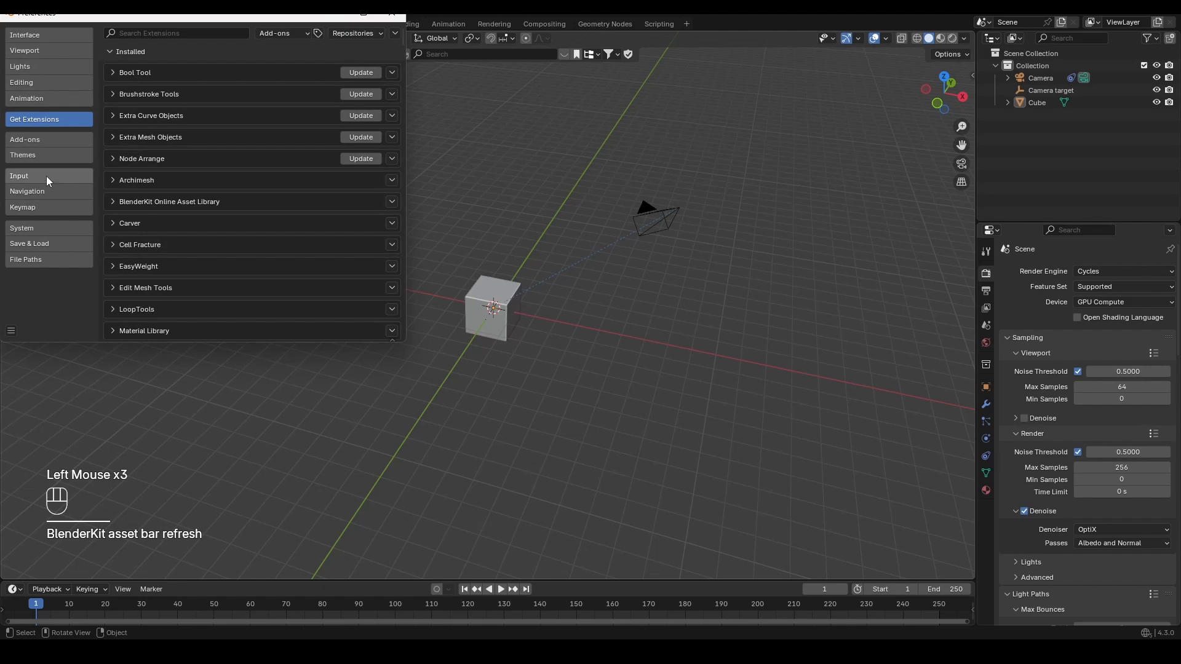
click(28, 139)
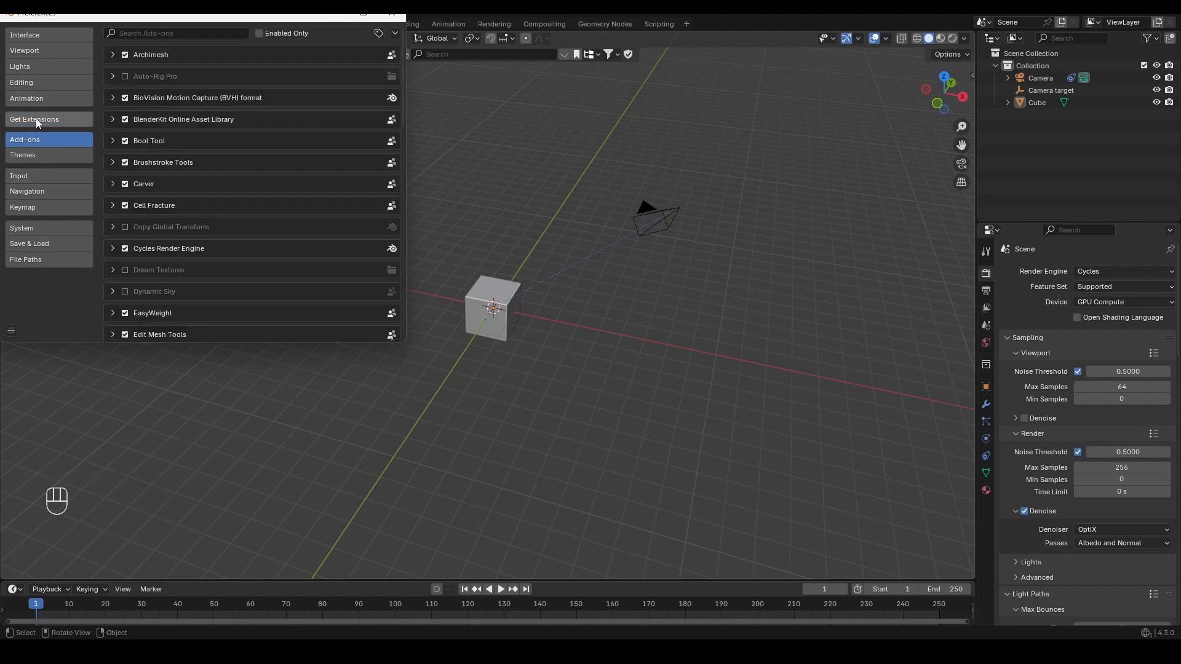
click(112, 120)
scroll(115, 122, down, 2)
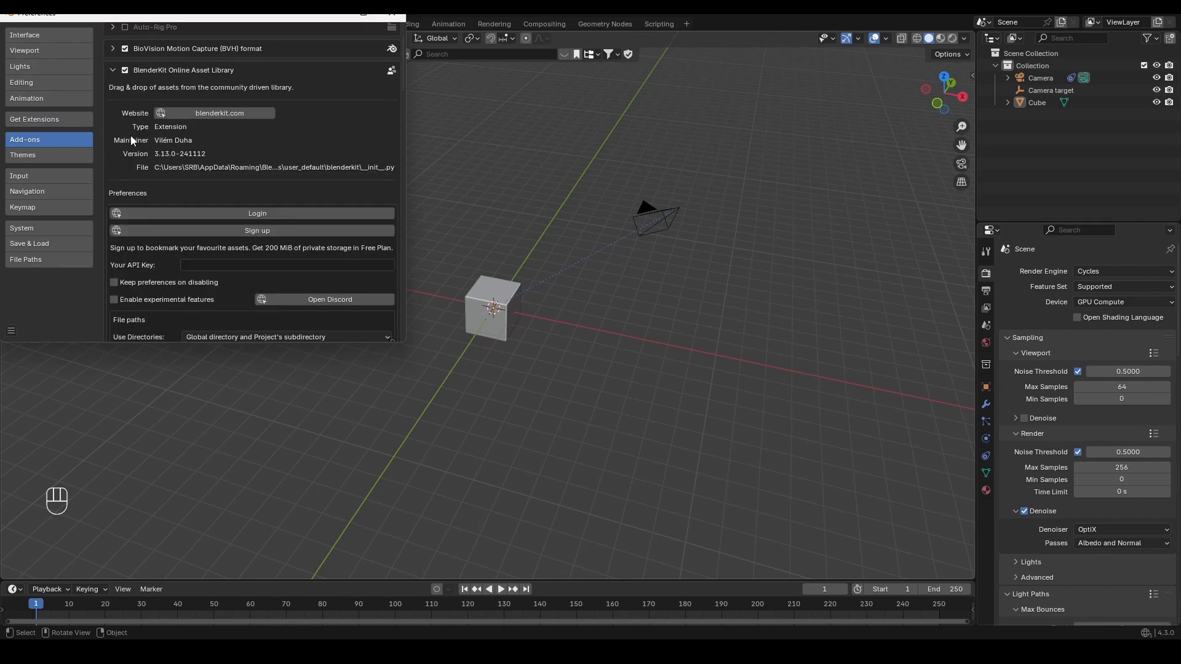
- Log in to BlenderKit from the add-on's preferences with a Google account and authorize the add-on
click(236, 215)
click(576, 198)
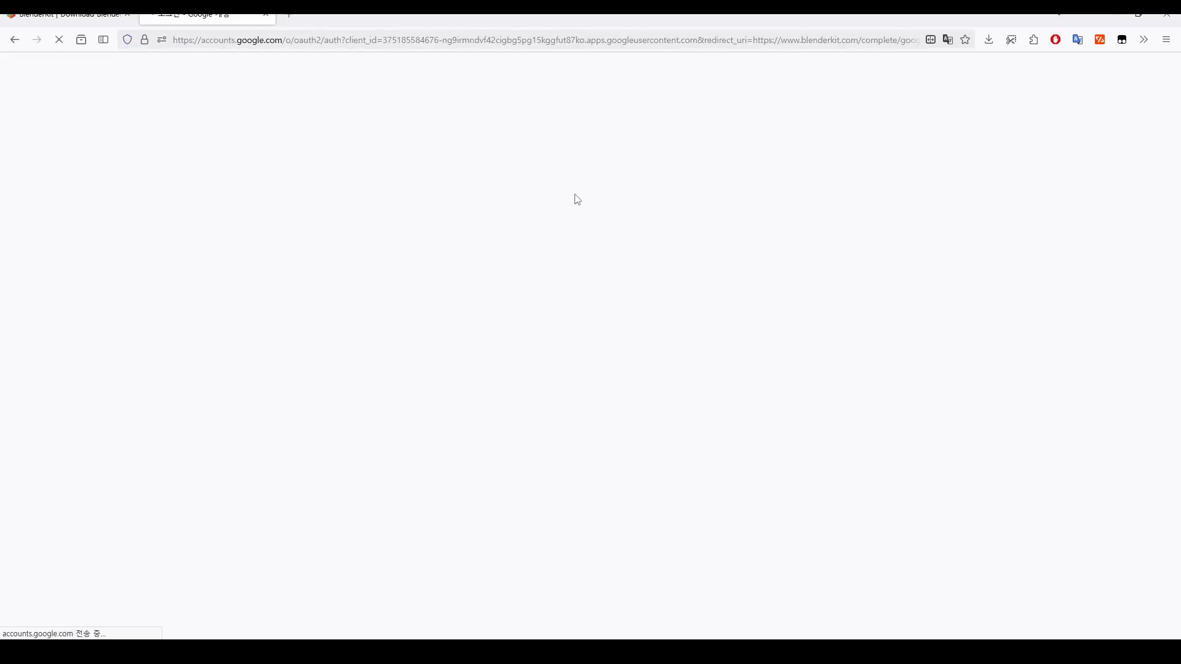
click(670, 223)
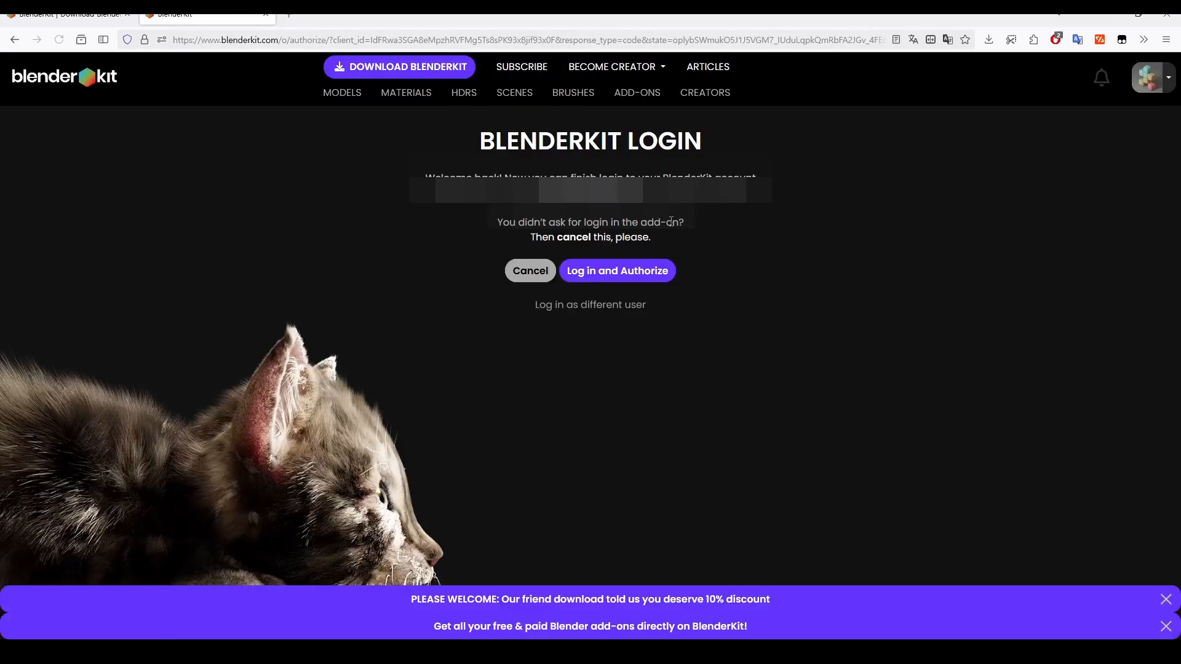
click(657, 271)
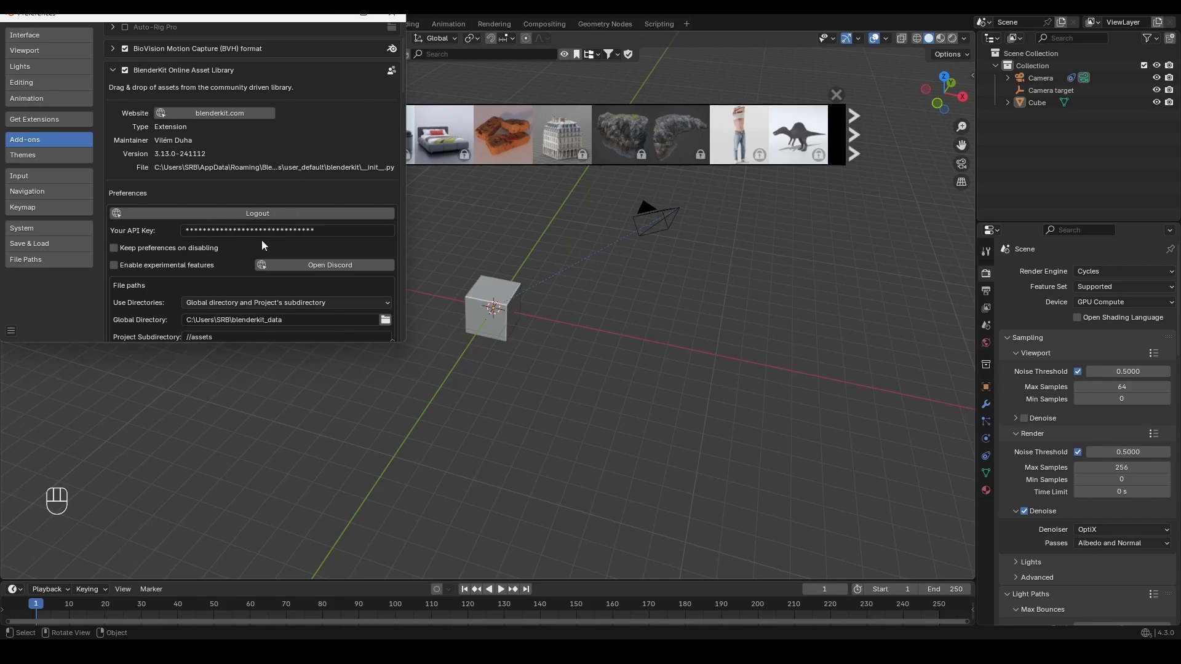
- Close the preferences window and the BlenderKit asset bar
click(392, 12)
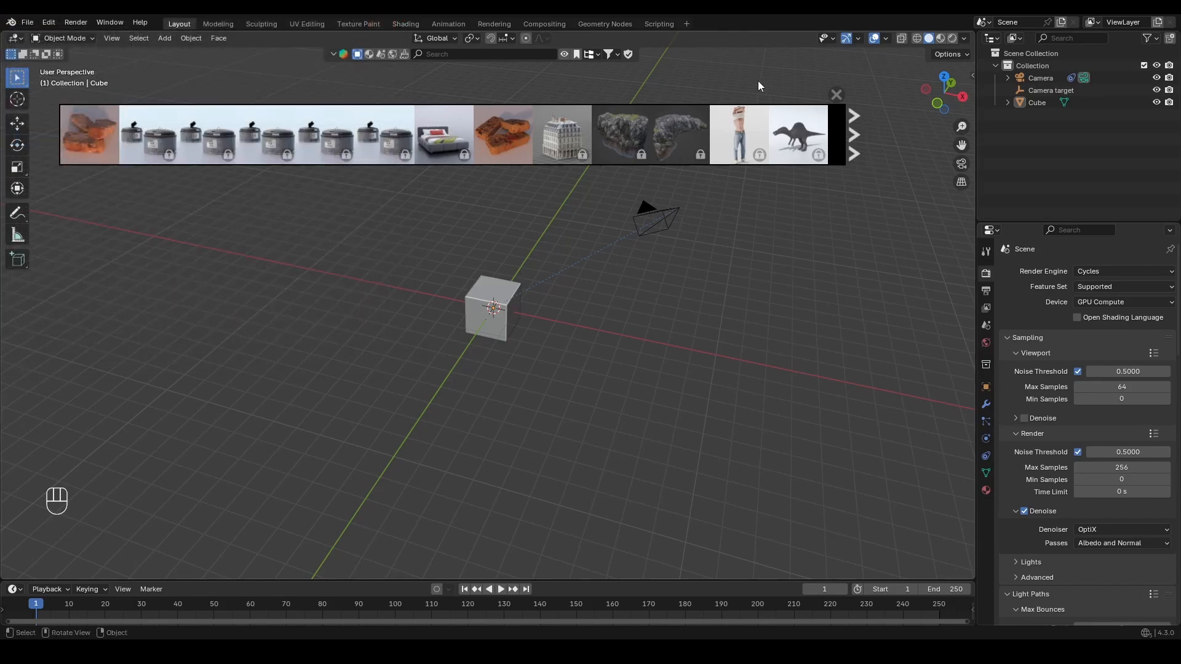
click(840, 94)
click(164, 512)
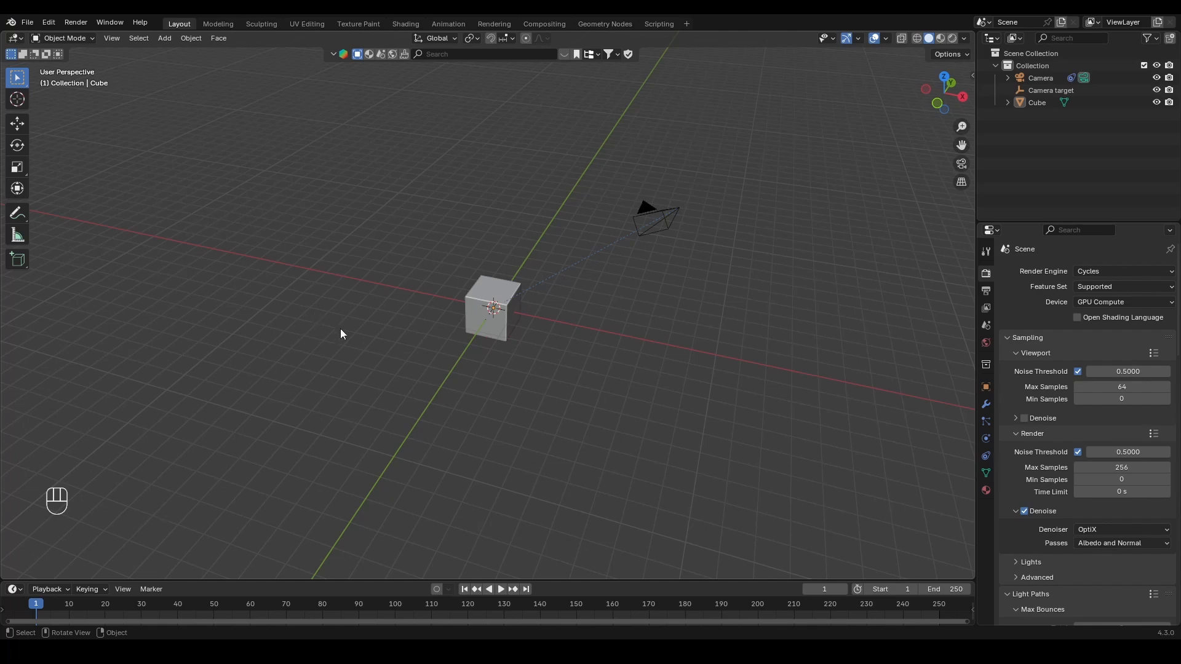
- Stretch the default cube's mesh along the X axis into a long bar in Edit Mode
click(504, 318)
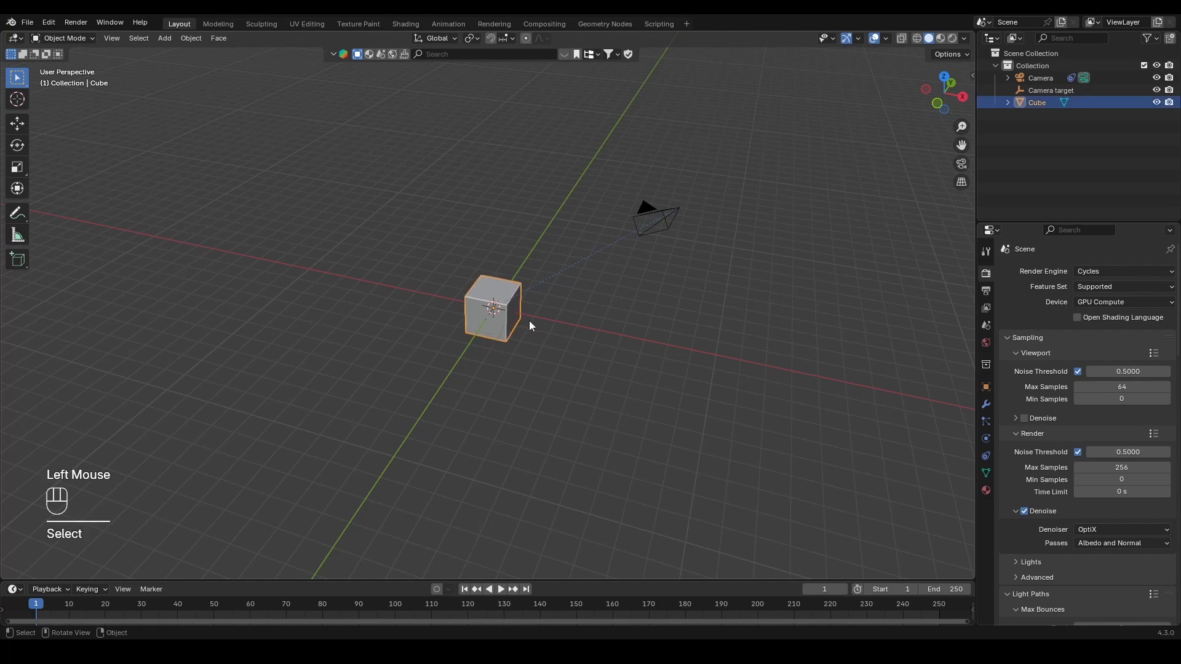
key(Tab)
middle_drag(529, 320, 603, 345)
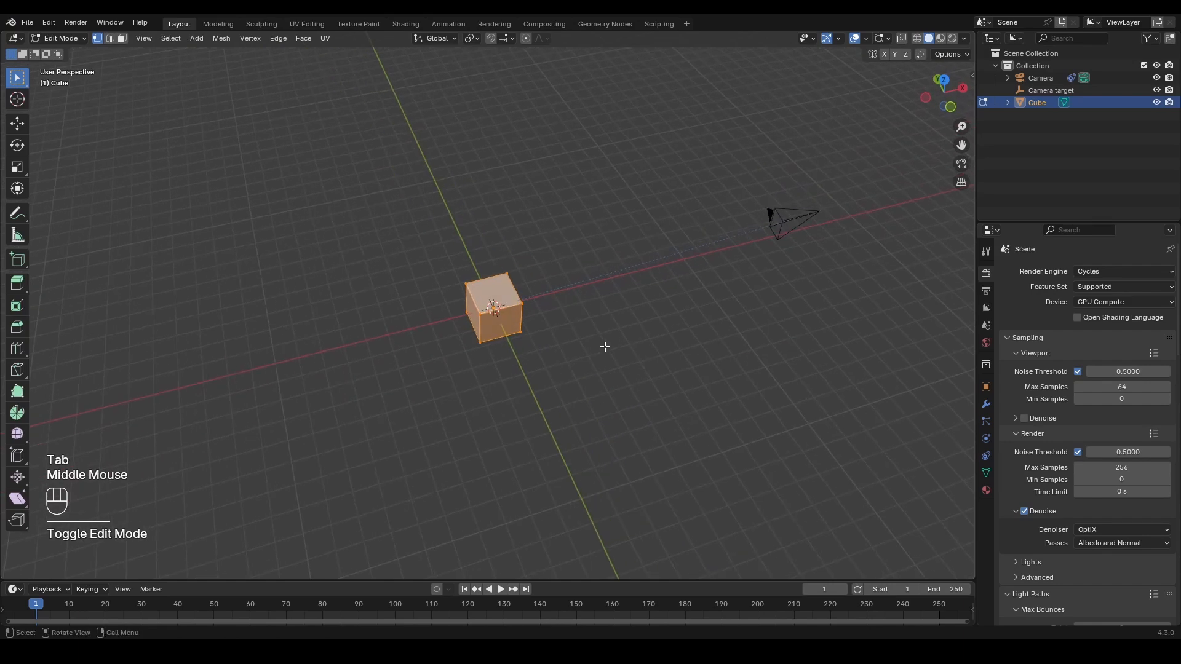
key(s)
key(x)
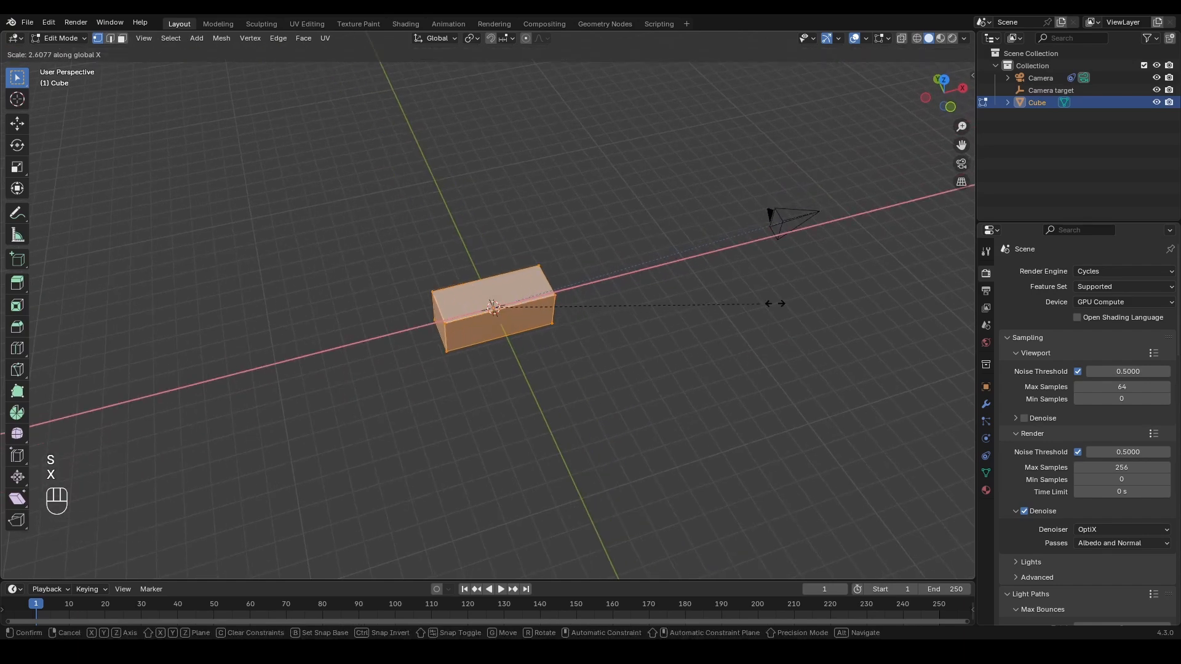
click(226, 293)
- Widen the bar along the Y axis into a broad rectangular block
middle_drag(417, 301, 483, 264)
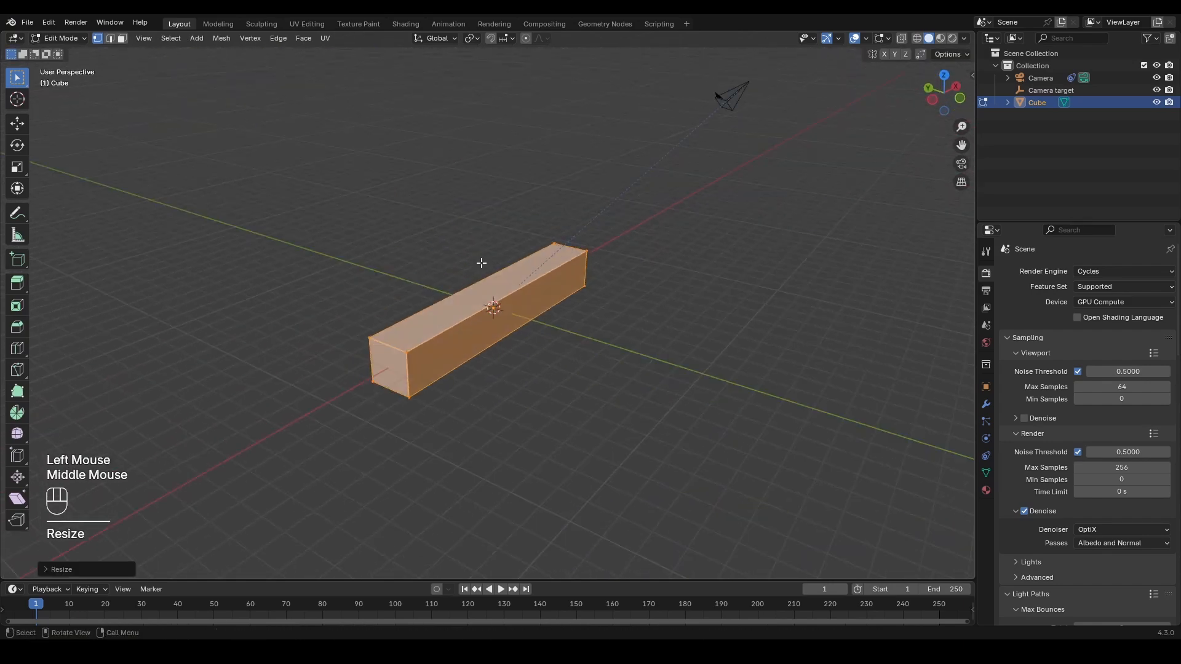
key(s)
key(y)
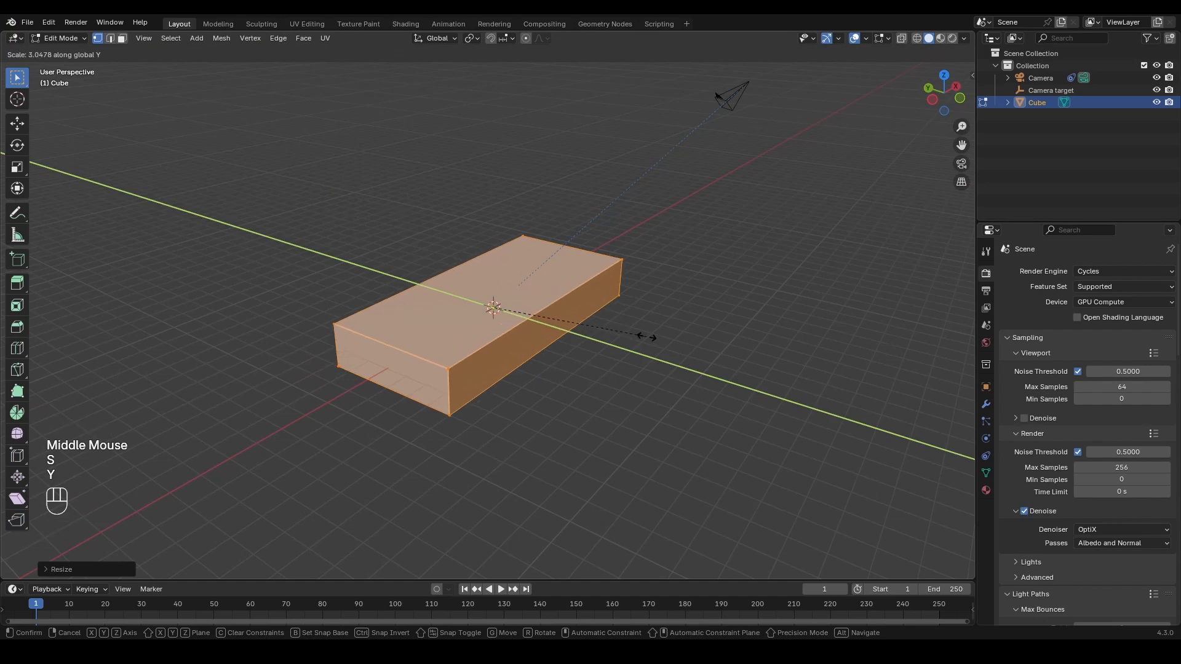
click(623, 335)
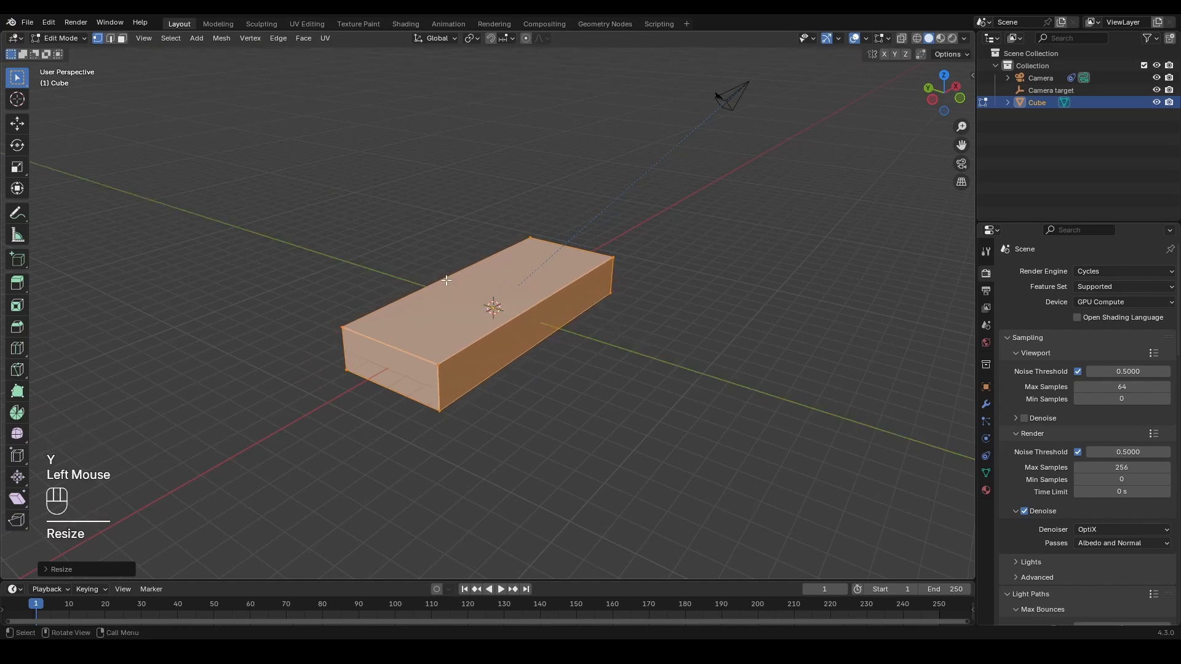
- Add two centred loop cuts to the block, one halving its length and one halving its width
key(ctrl+r)
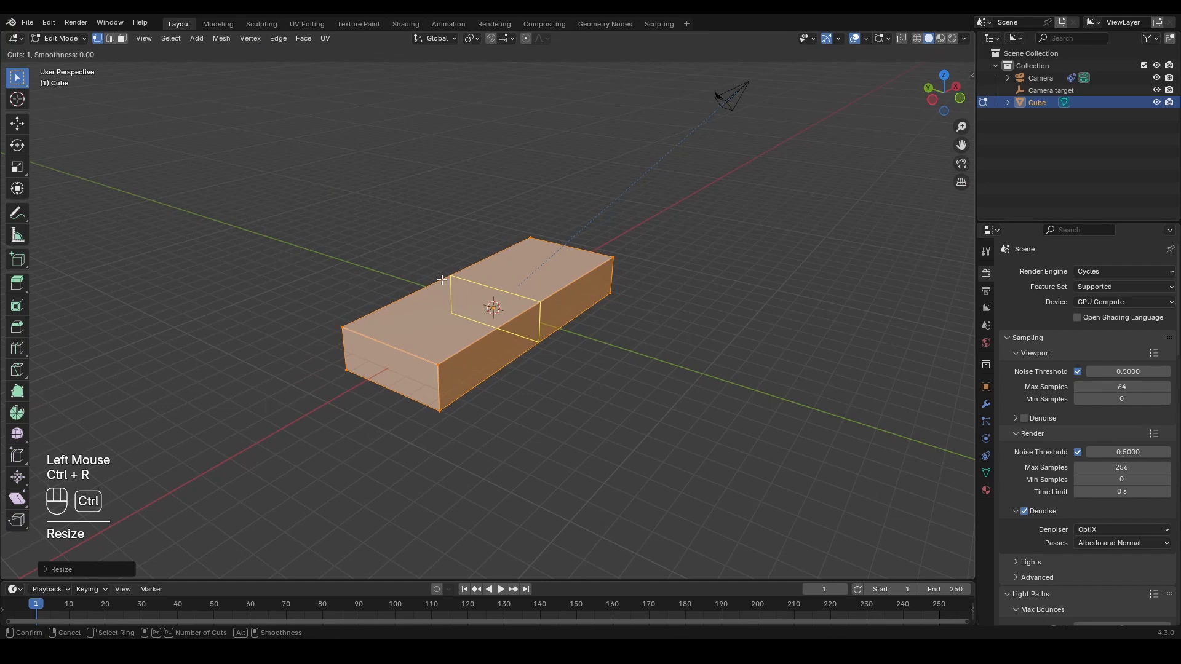
click(441, 280)
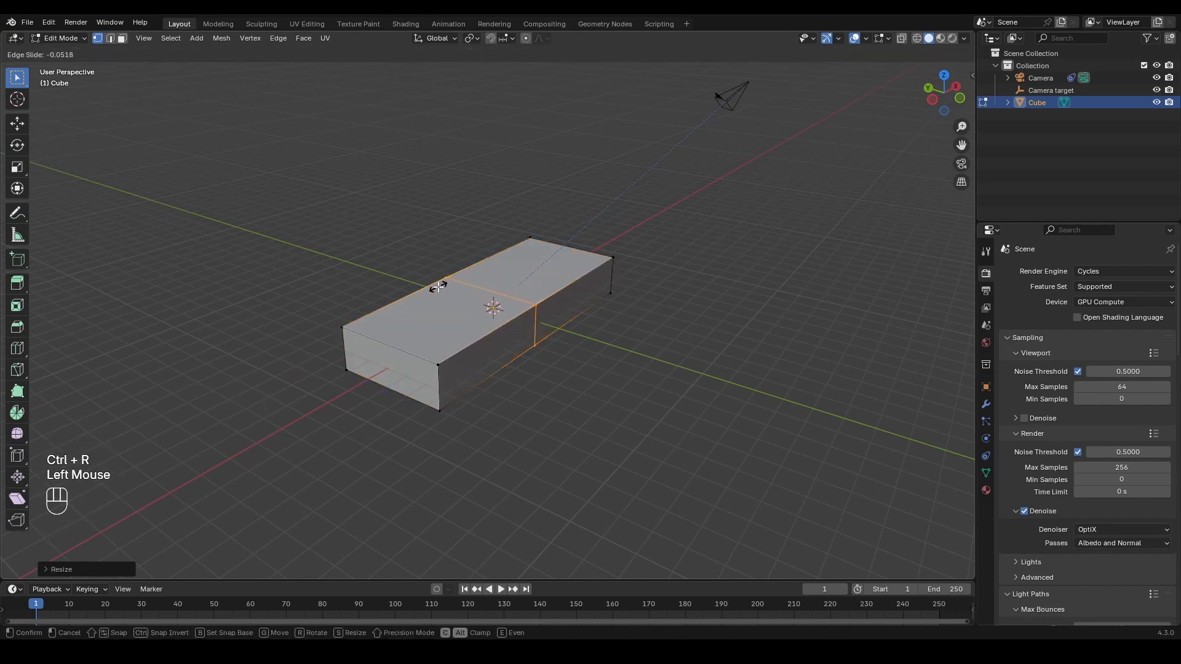
key(Escape)
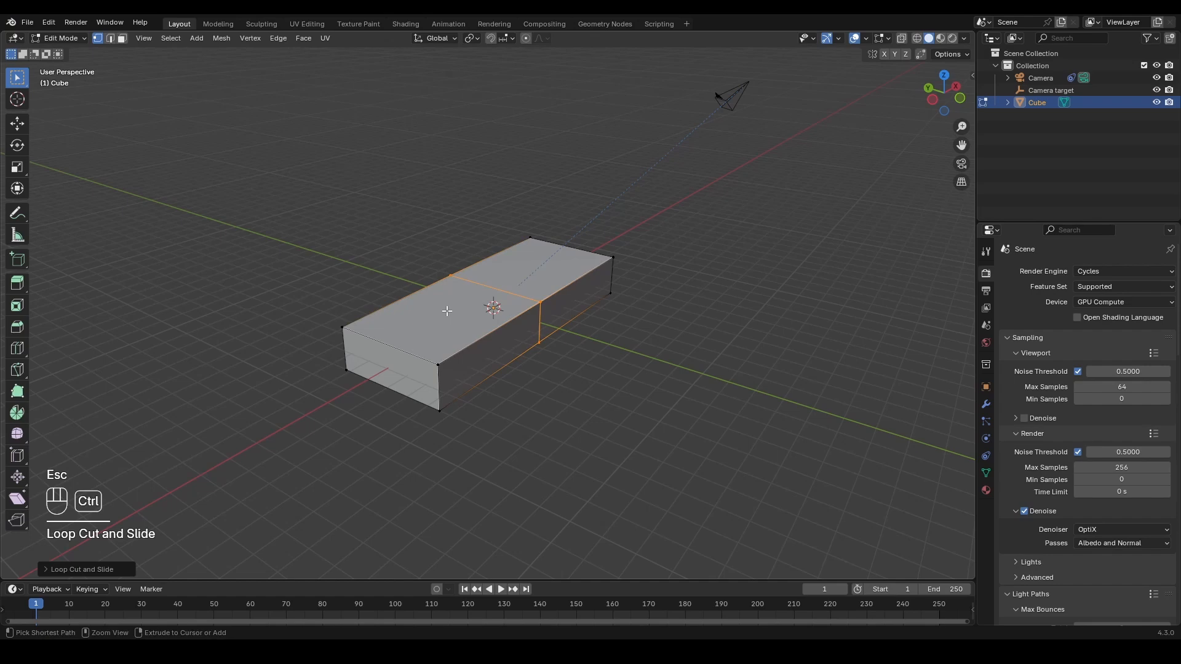
key(ctrl+r)
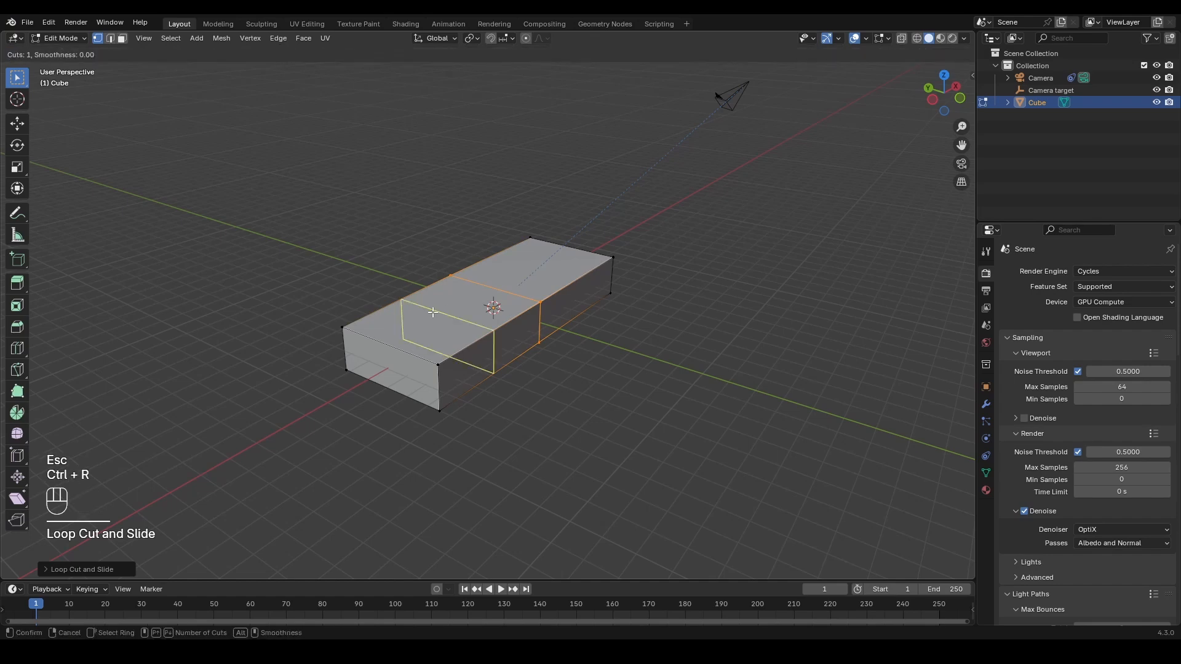
click(391, 342)
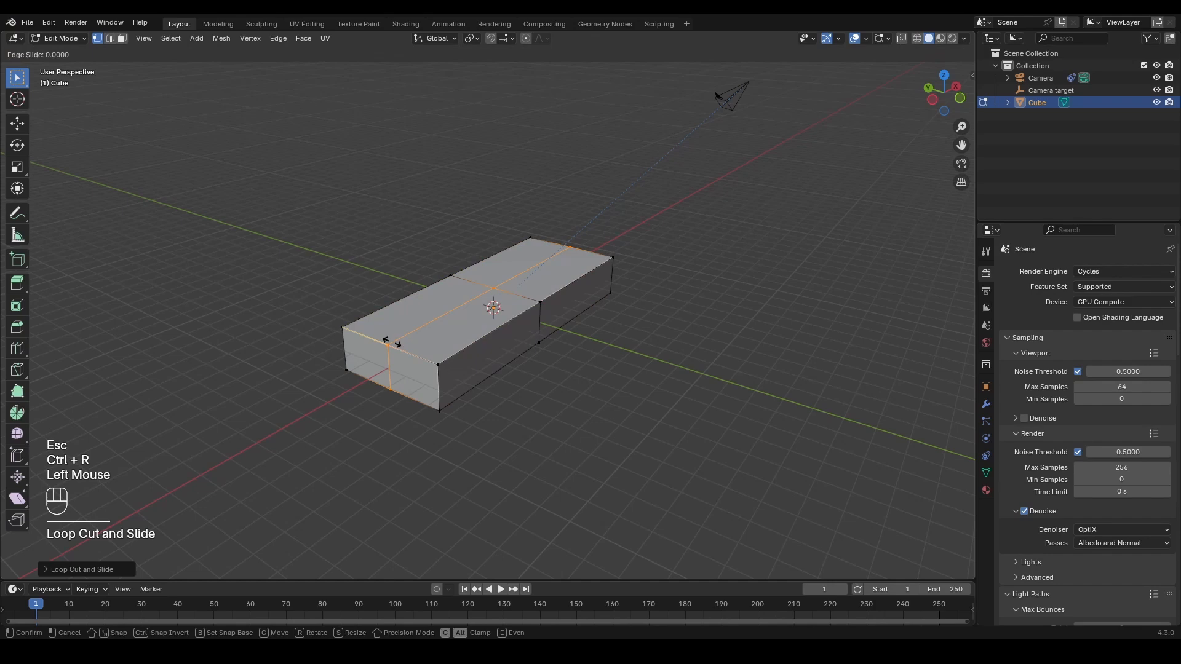
key(Escape)
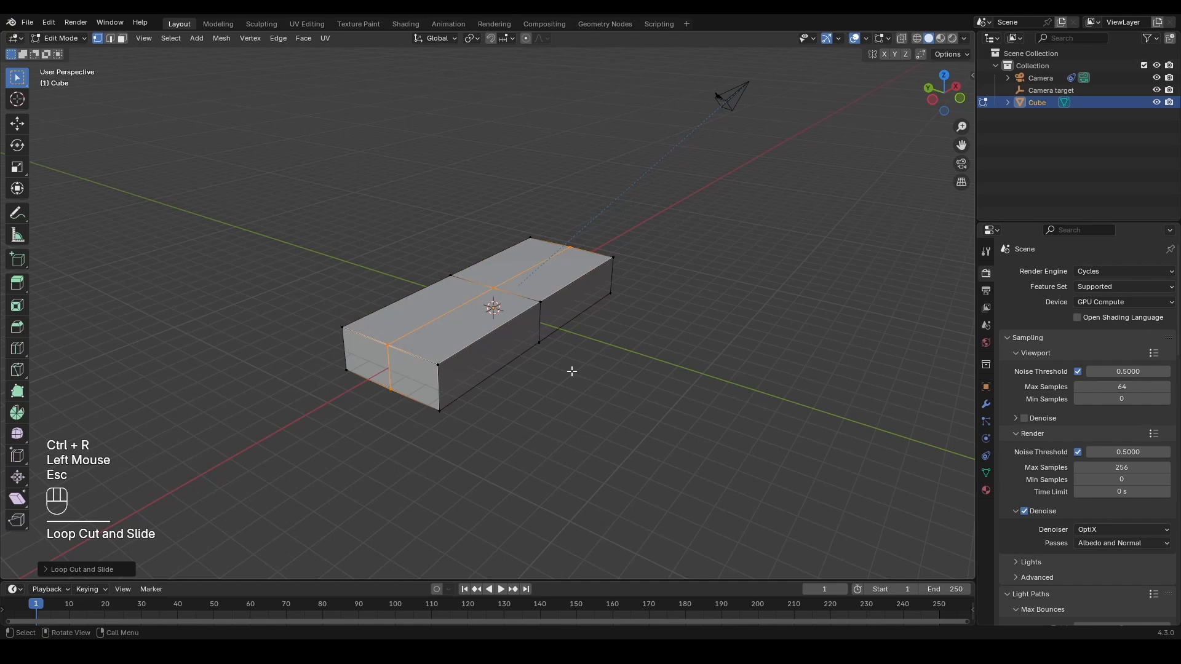
- Lower the block's central top and bottom vertices along the Z axis in X-ray view, then return to Object Mode
key(alt+z)
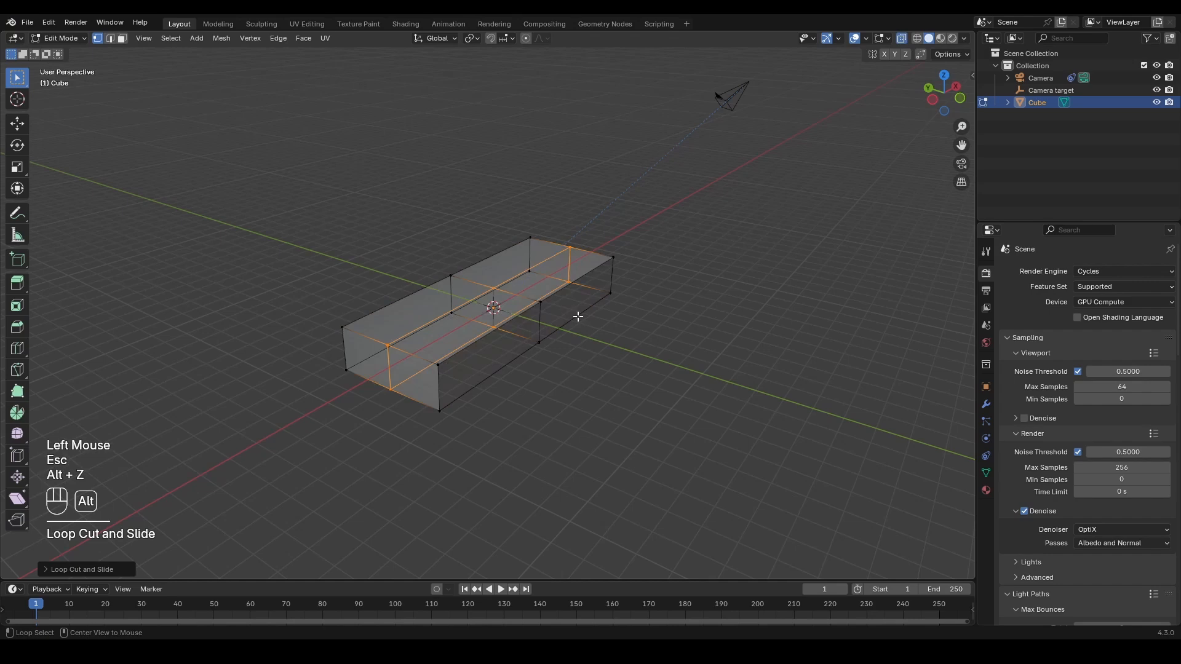
middle_drag(578, 317, 516, 311)
click(539, 339)
key(g)
key(z)
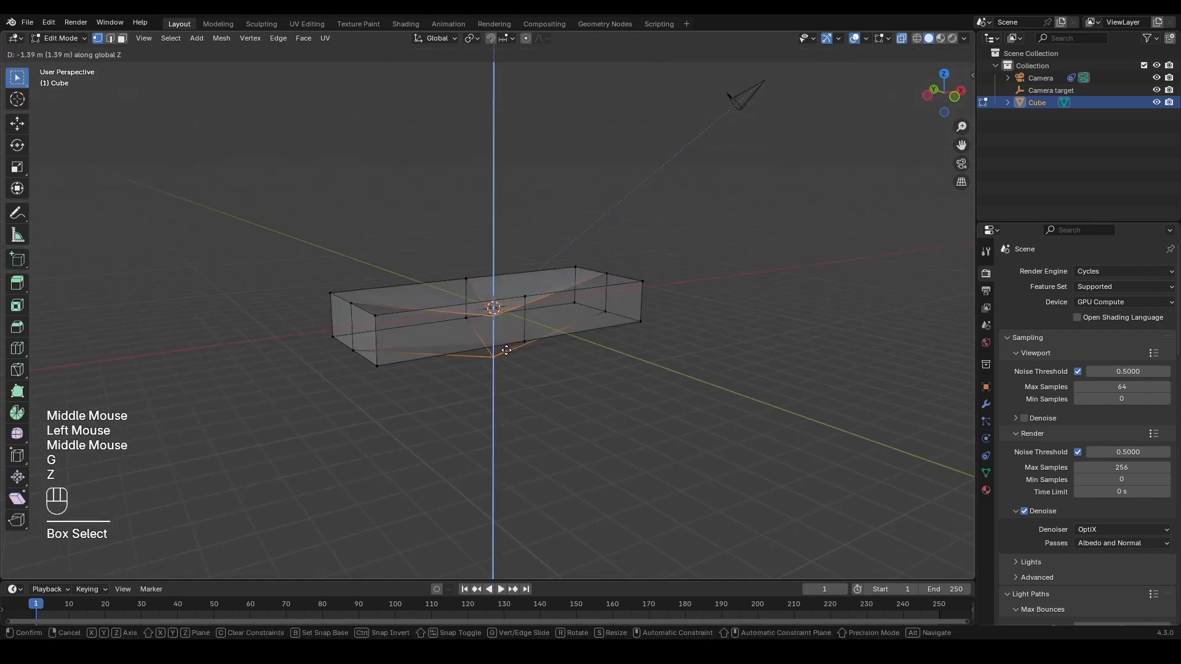
click(506, 362)
key(alt+z)
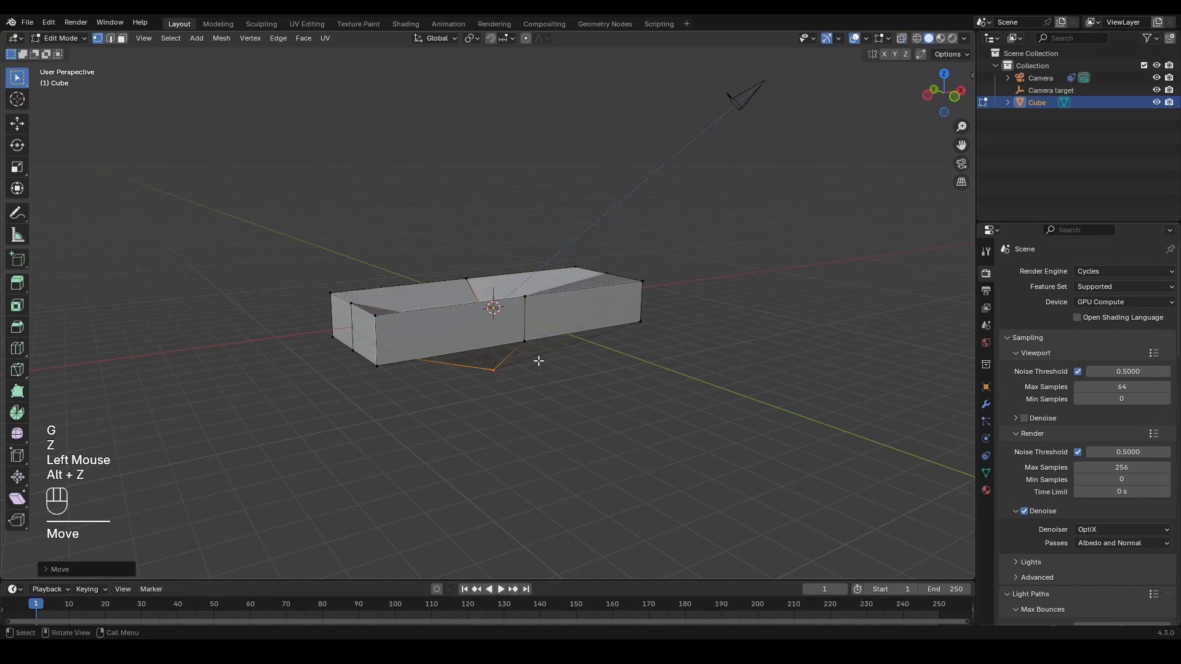
key(Tab)
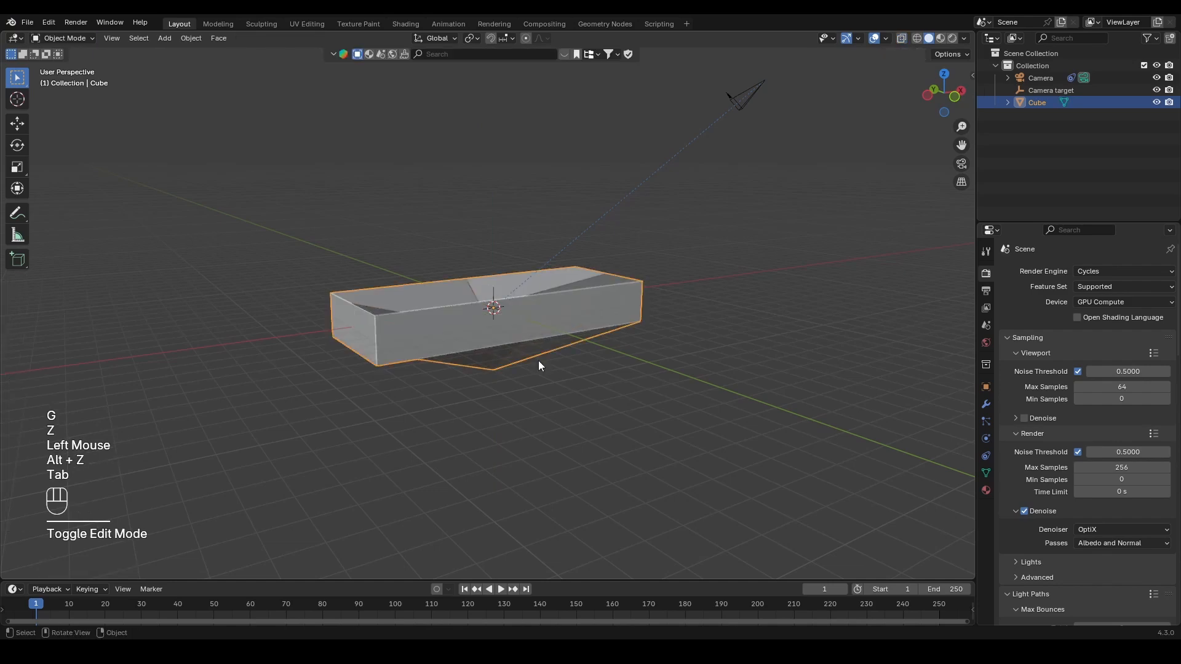
- Add a Subdivision Surface modifier with viewport level 2 to the block and shade it smooth
click(987, 404)
click(1075, 274)
mouse_move(1076, 280)
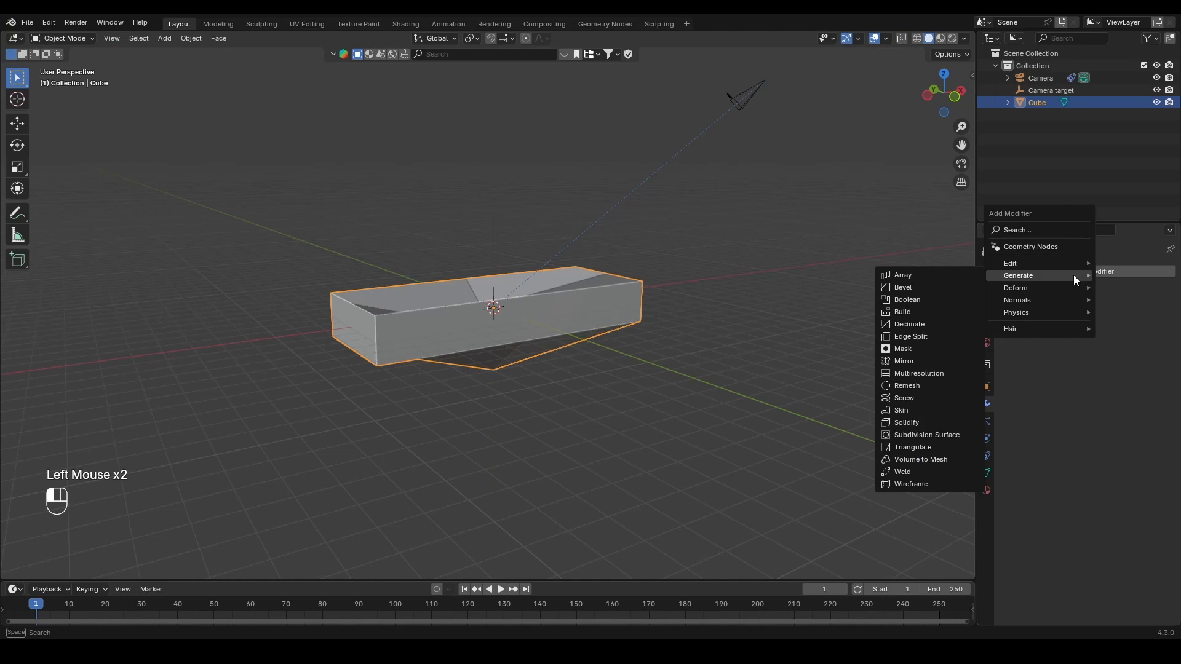
click(914, 435)
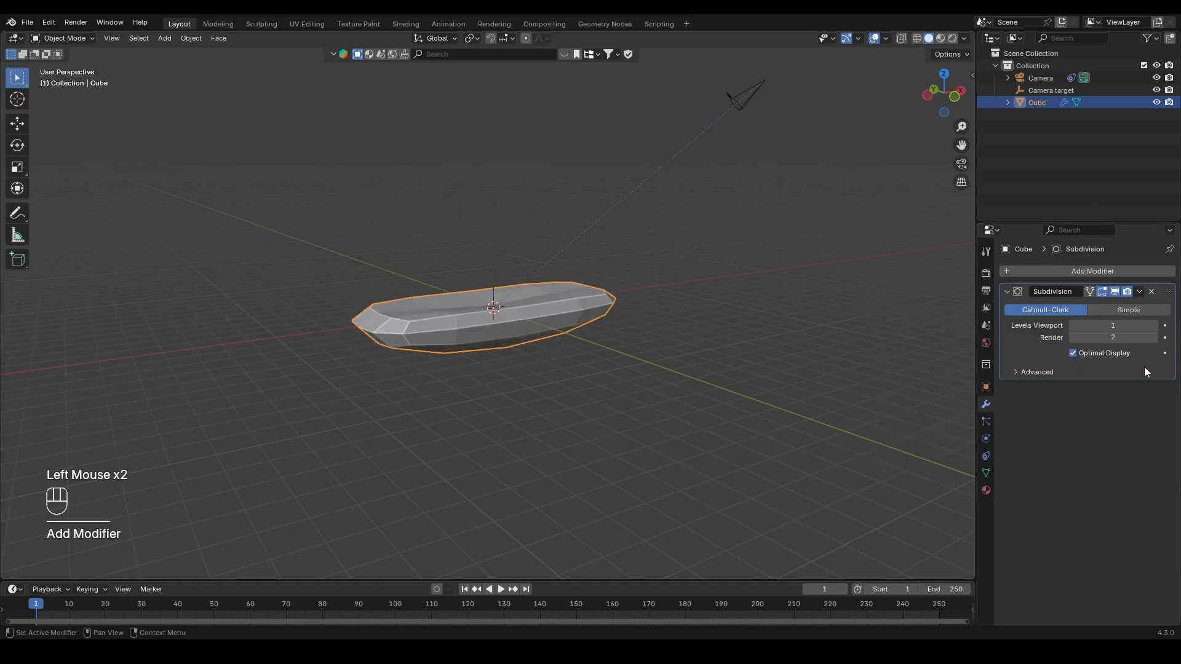
click(1155, 326)
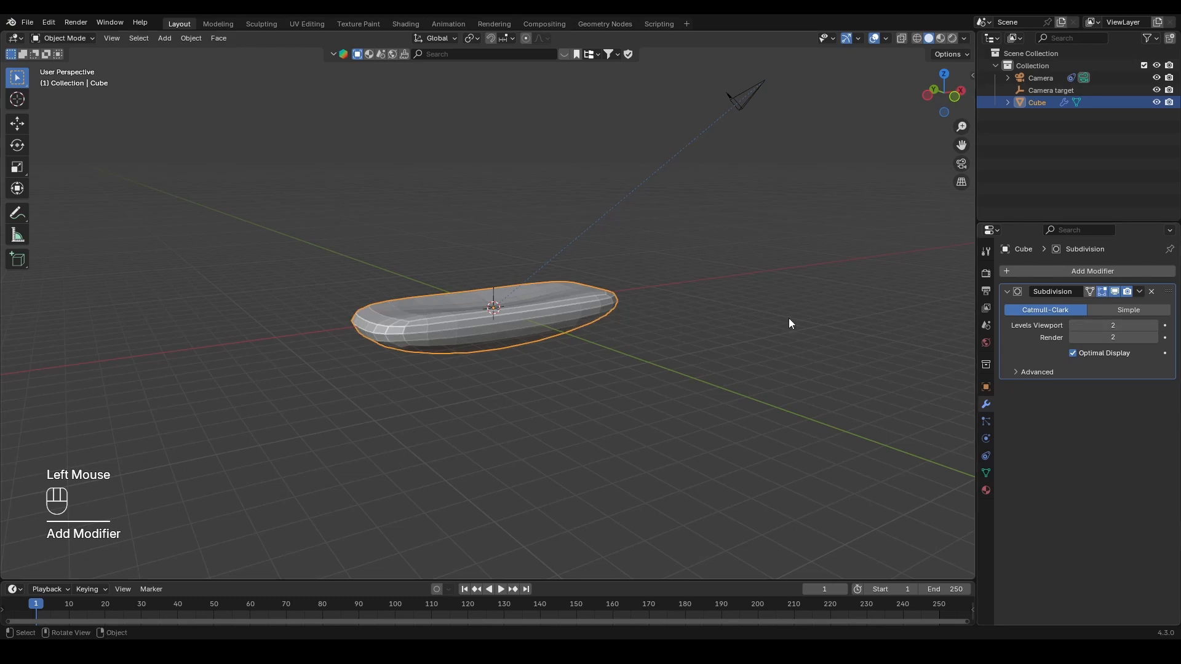
right_click(437, 311)
click(437, 311)
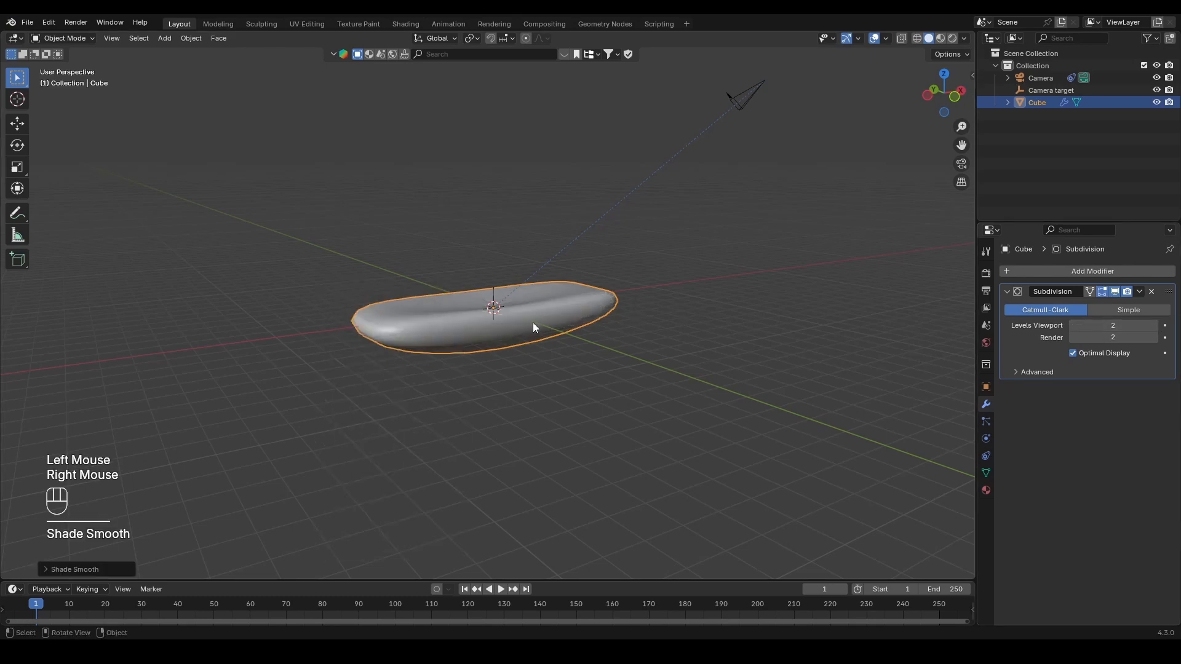
middle_drag(533, 322, 497, 332)
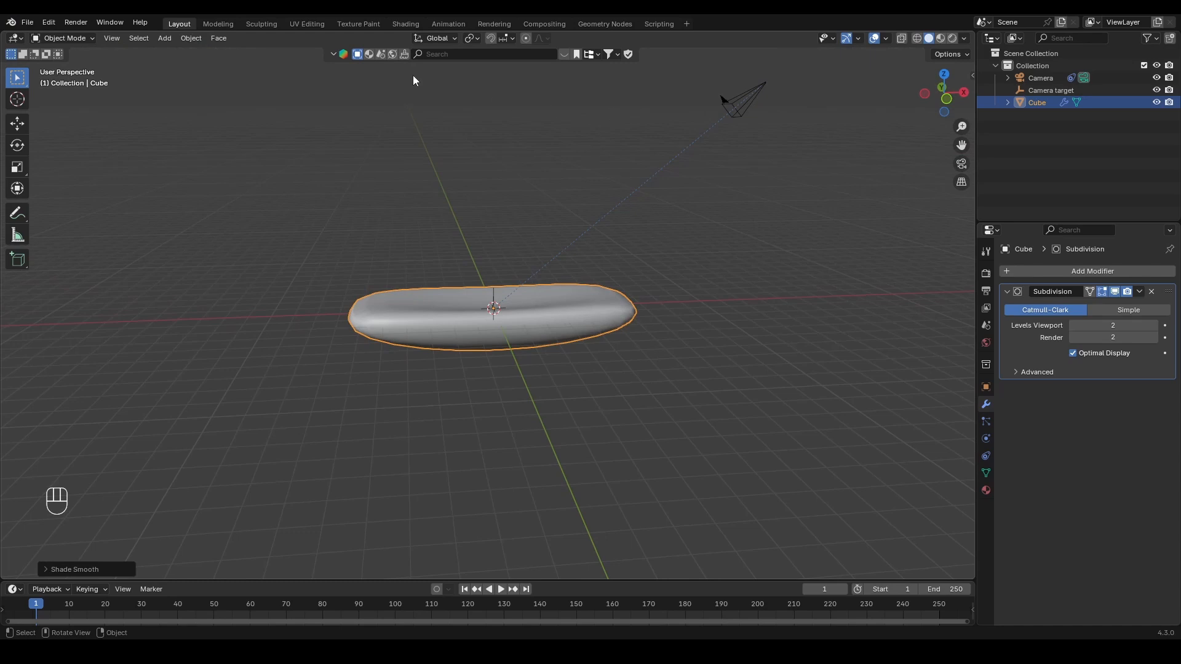
- Search the BlenderKit models for "moon" with free assets listed first
click(359, 54)
click(440, 51)
text(moon)
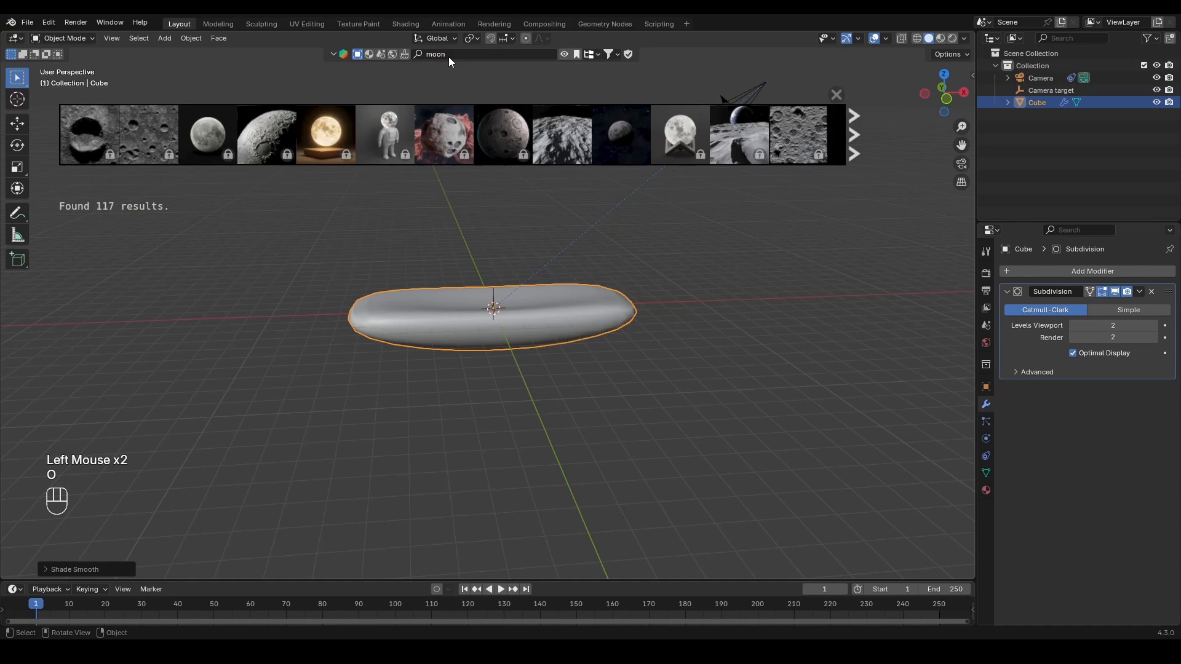
click(609, 55)
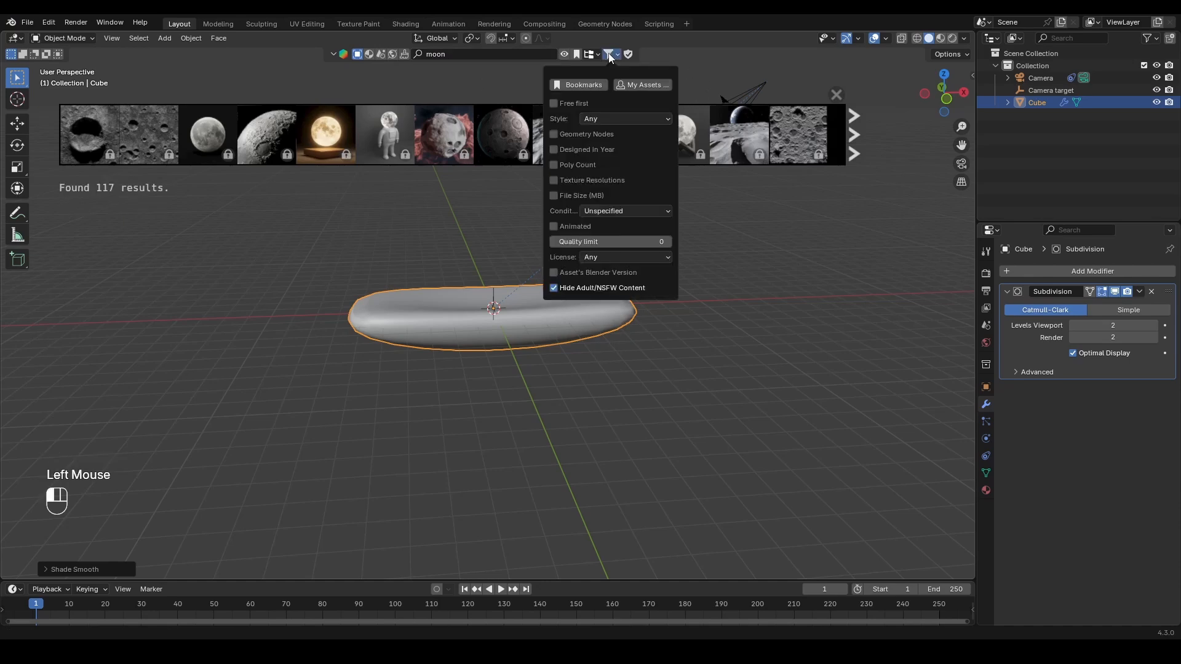
click(559, 103)
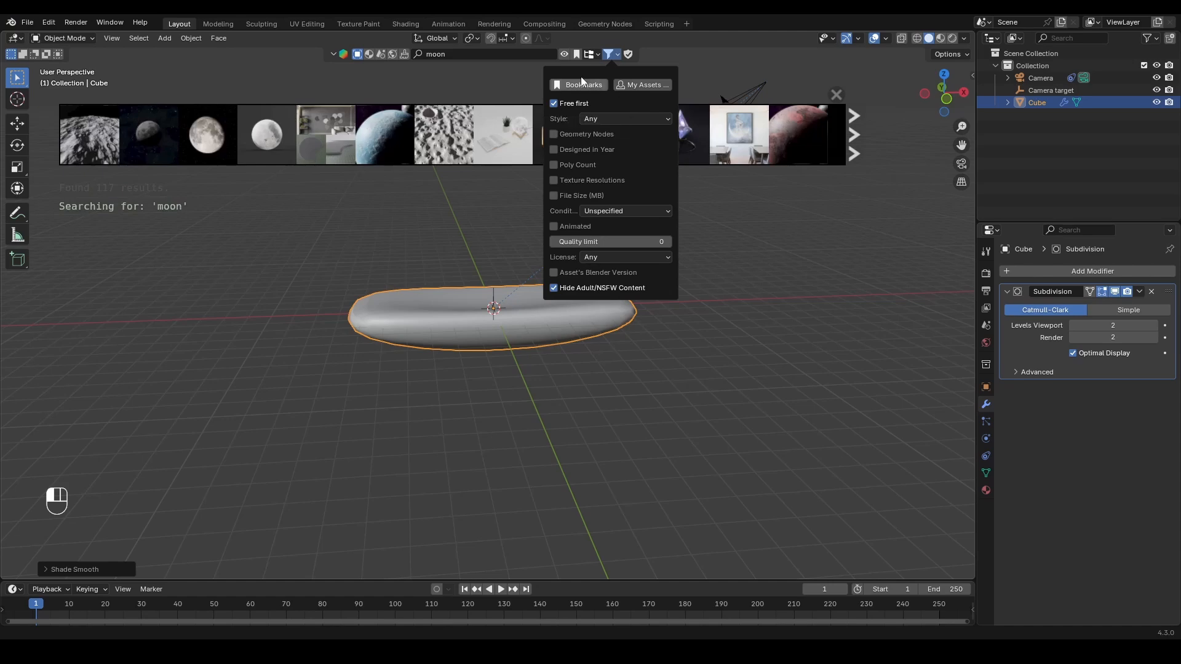
click(610, 54)
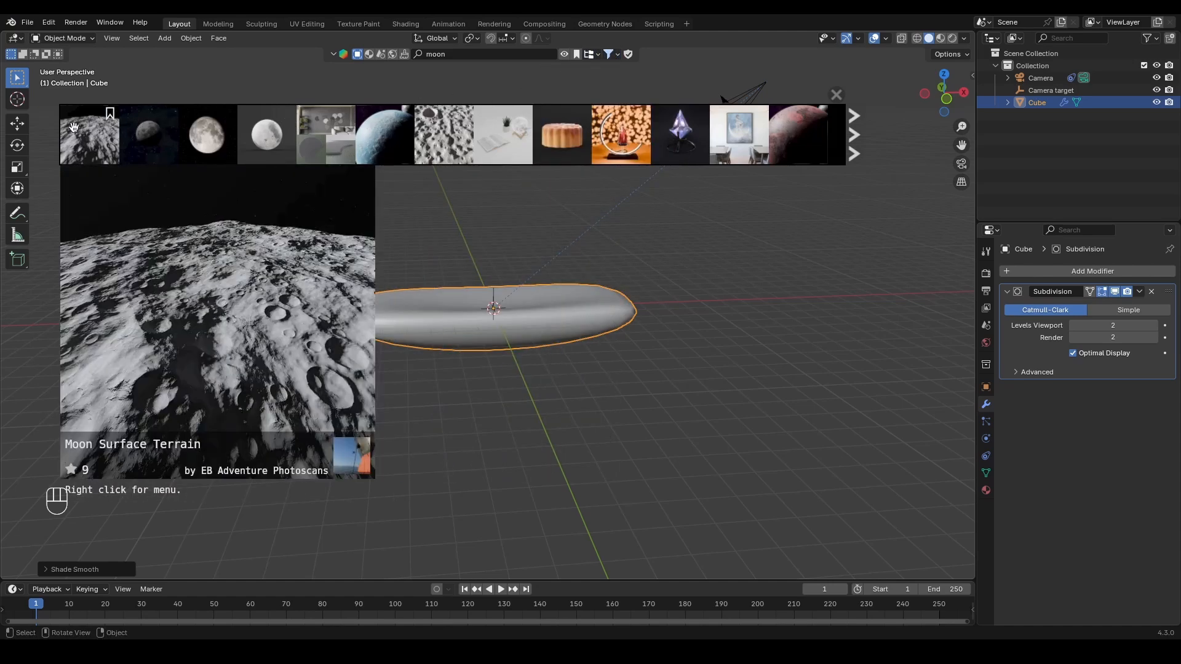
- Place the free textured Moon sphere model at the scene's centre and close the asset bar
mouse_move(195, 135)
mouse_move(246, 134)
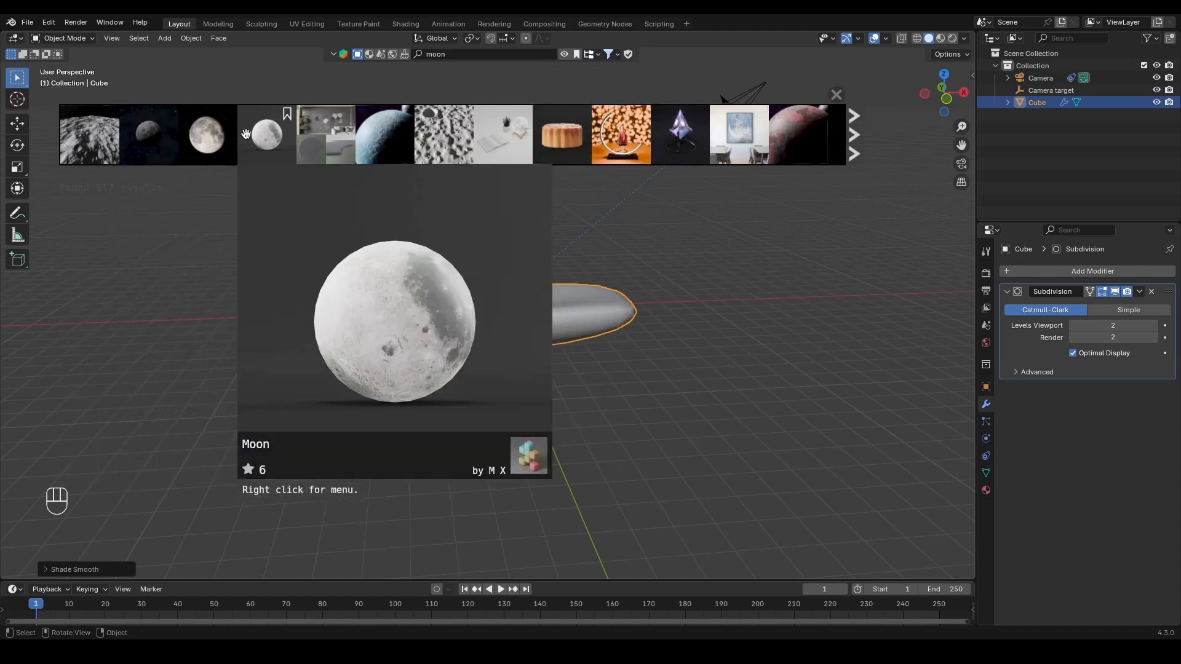
drag(246, 134, 494, 307)
scroll(732, 279, down, 1)
scroll(727, 276, down, 6)
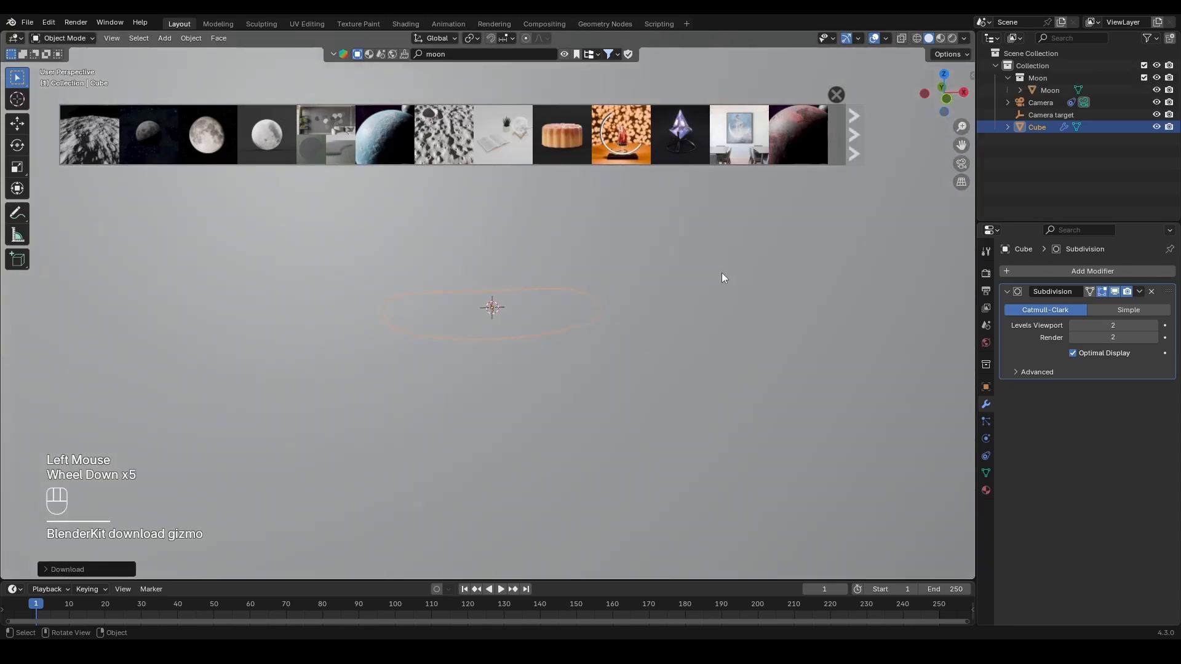
click(718, 272)
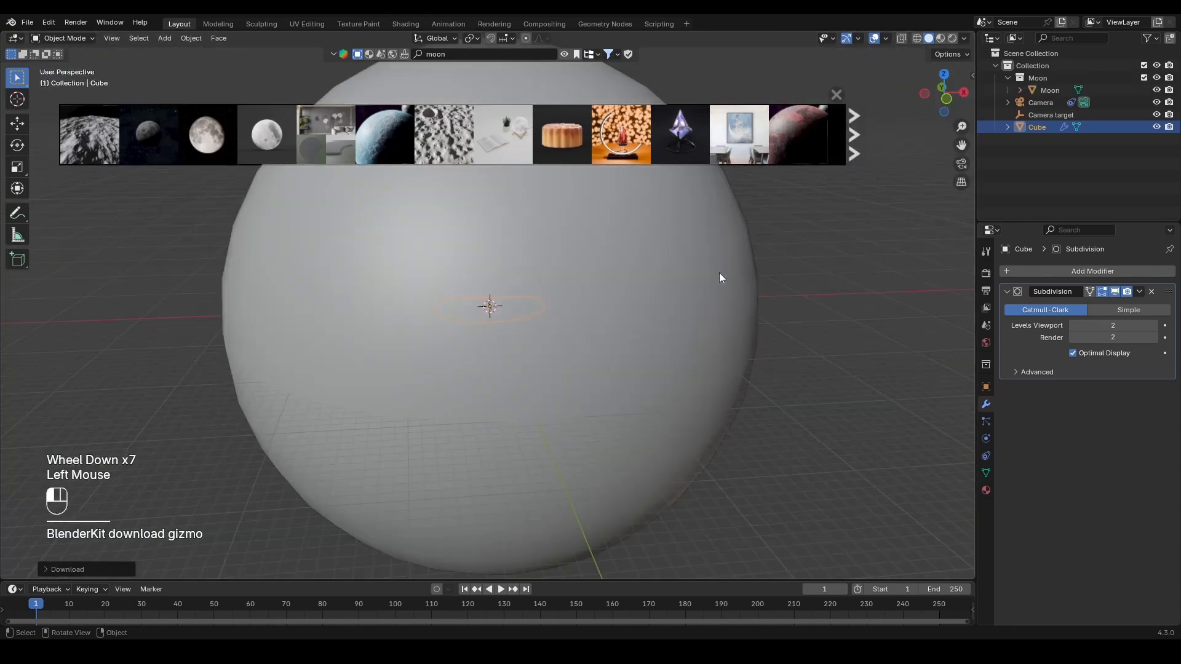
click(835, 94)
- Scale the Moon down to a small sphere, much shorter than the block
key(s)
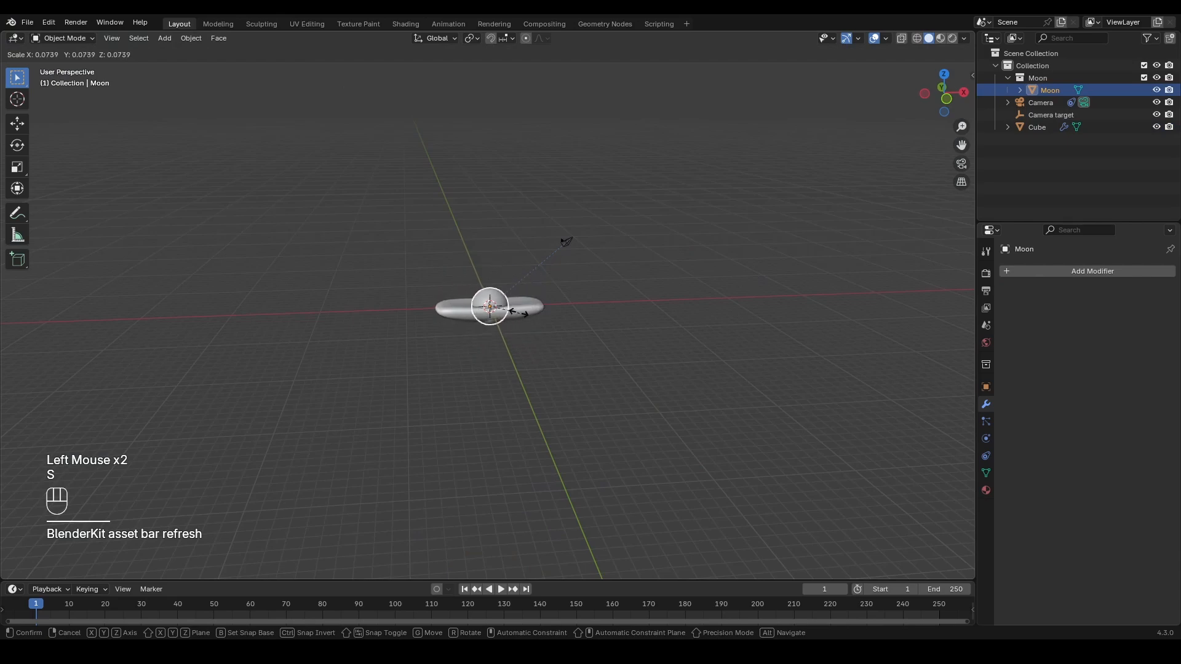
click(504, 309)
scroll(505, 309, up, 2)
- Raise the Moon above the block along Z and shift it along positive X over the block's end
key(g)
key(z)
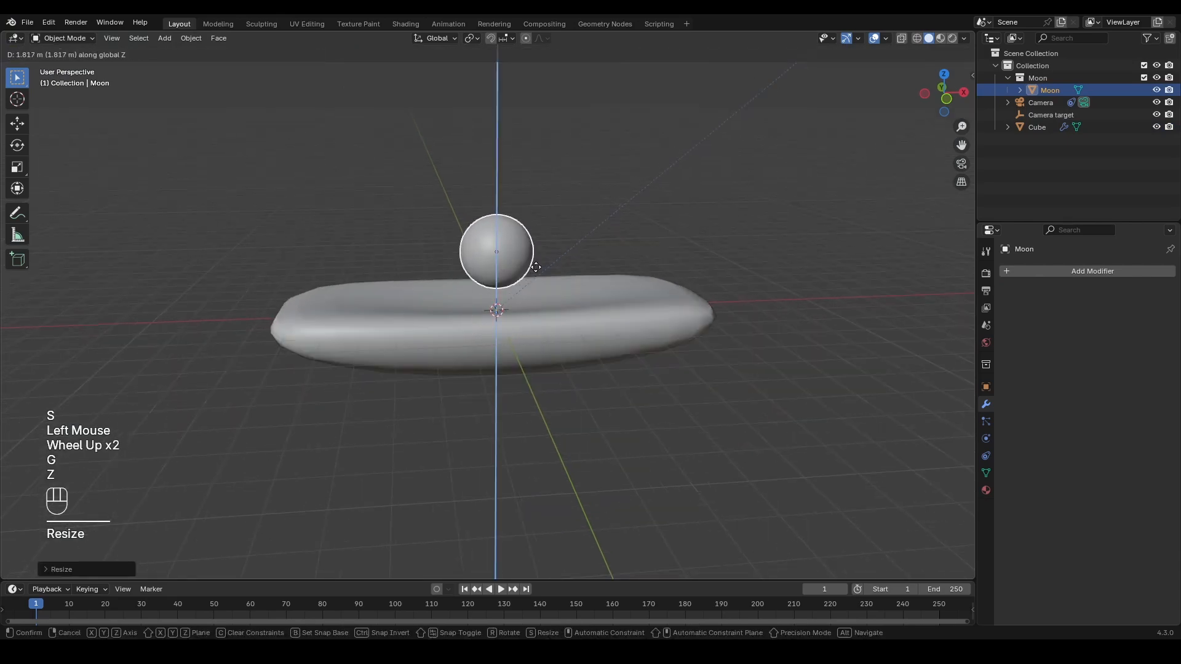
click(539, 260)
key(g)
key(x)
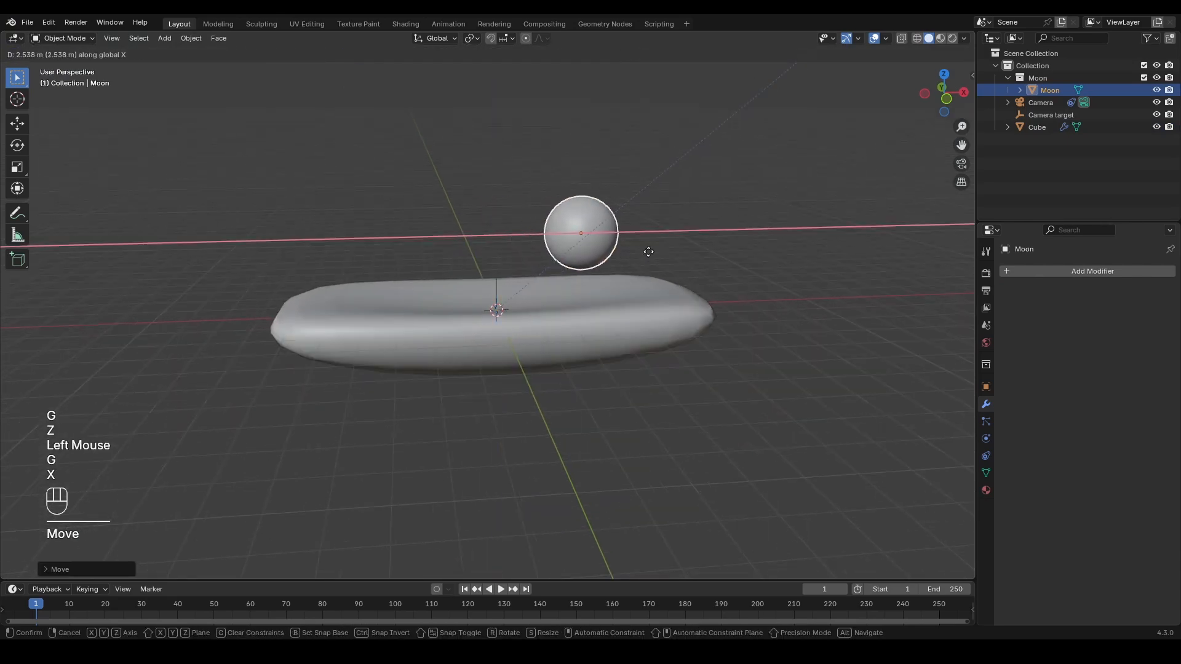
click(683, 253)
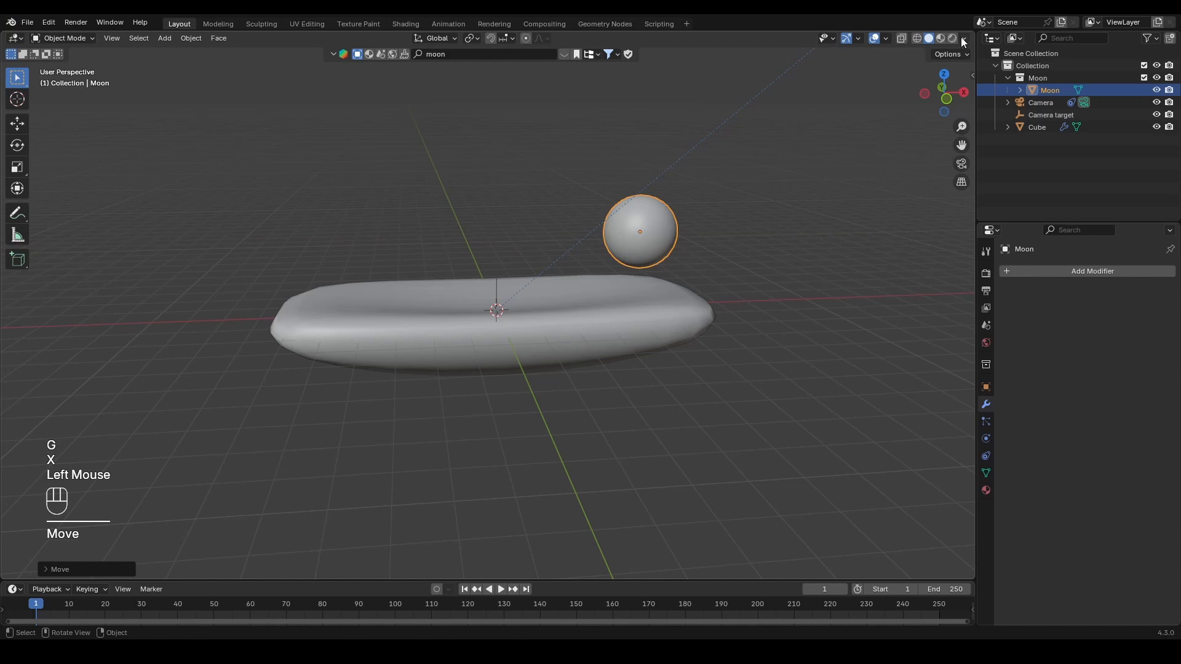
- Switch the viewport to Material Preview shading and check the Moon and block from the side
click(940, 38)
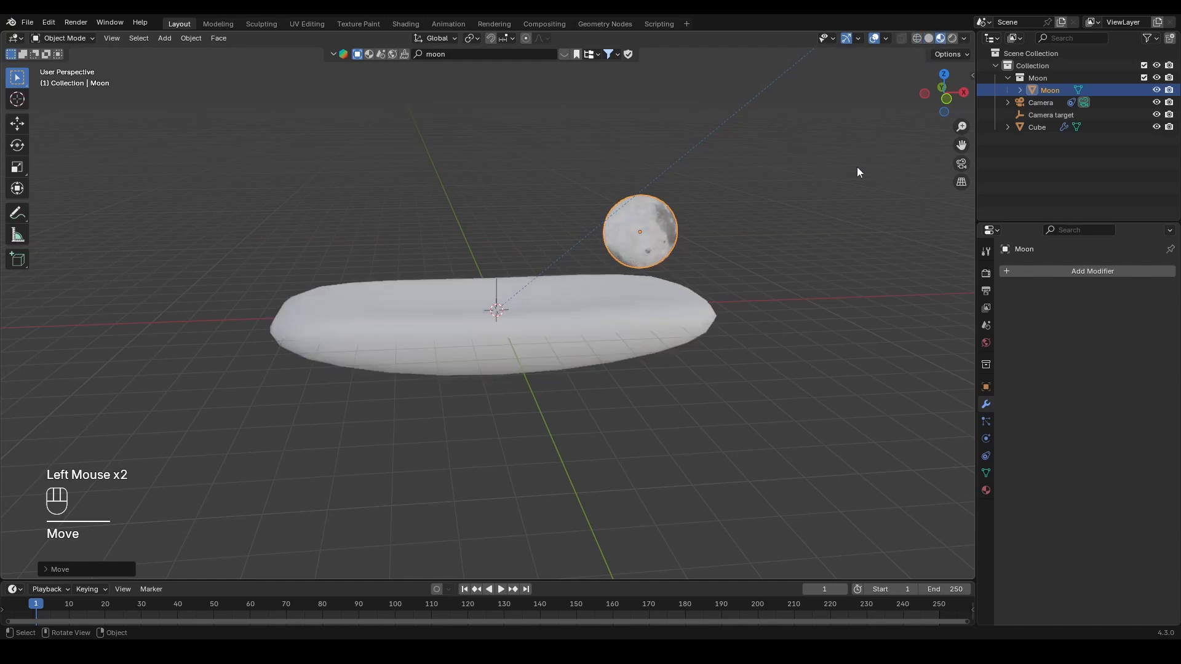
middle_drag(747, 254, 802, 260)
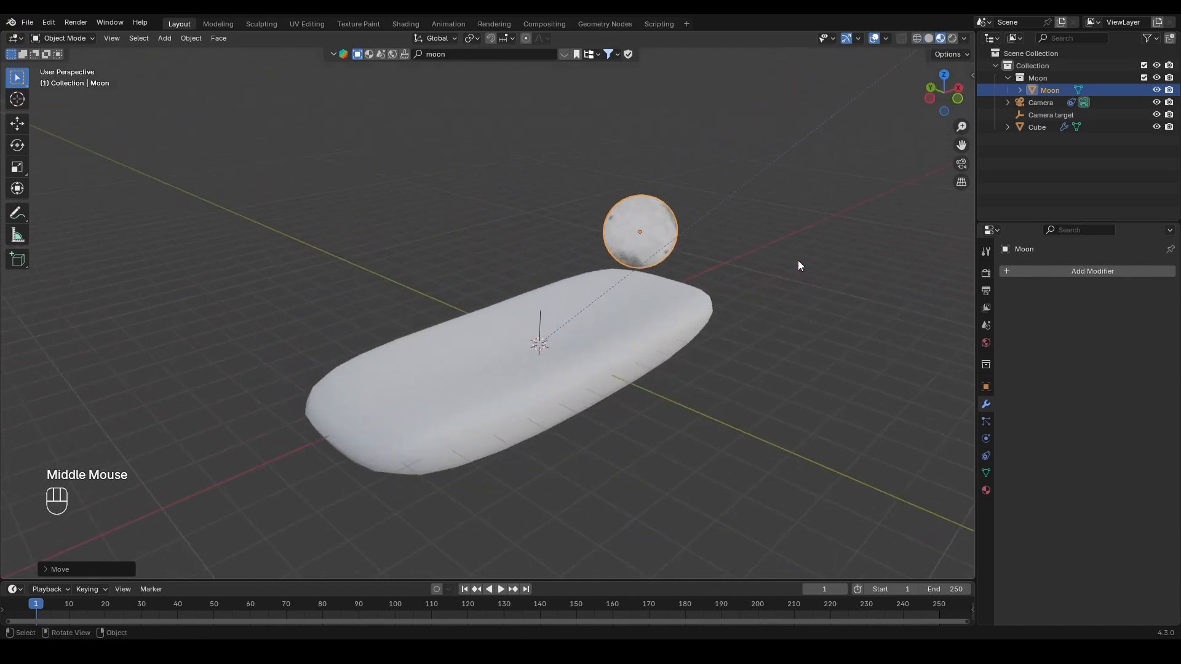
middle_drag(691, 254, 607, 249)
- Select the smoothed block and search the BlenderKit materials for "rock"
click(611, 291)
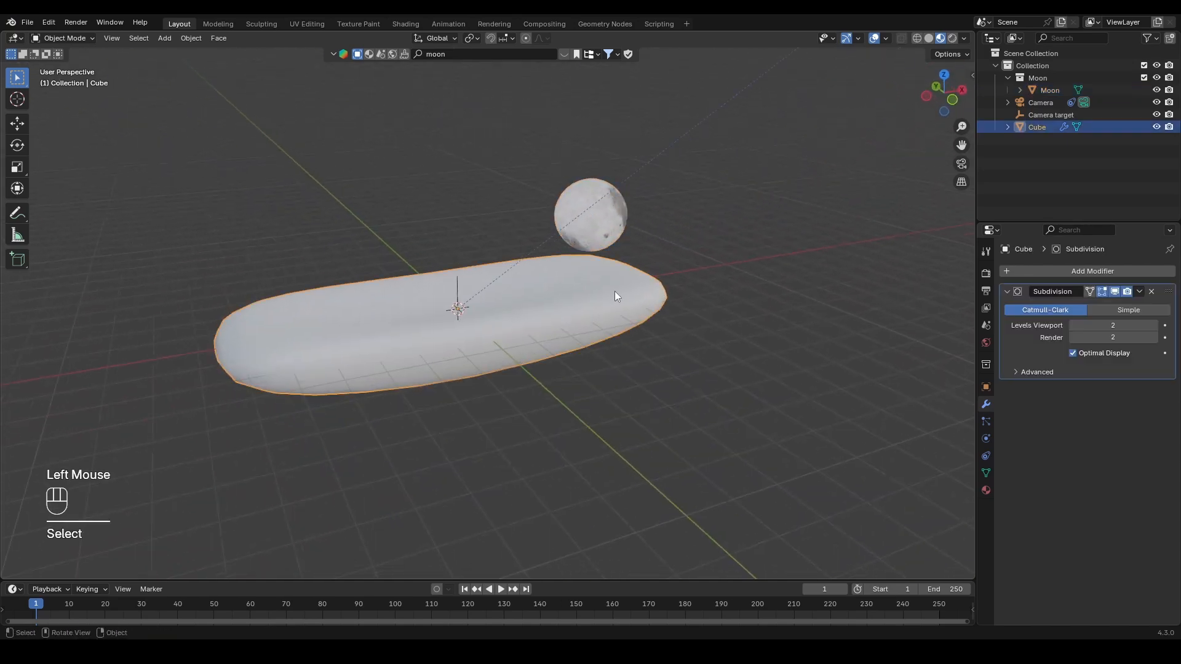
click(369, 54)
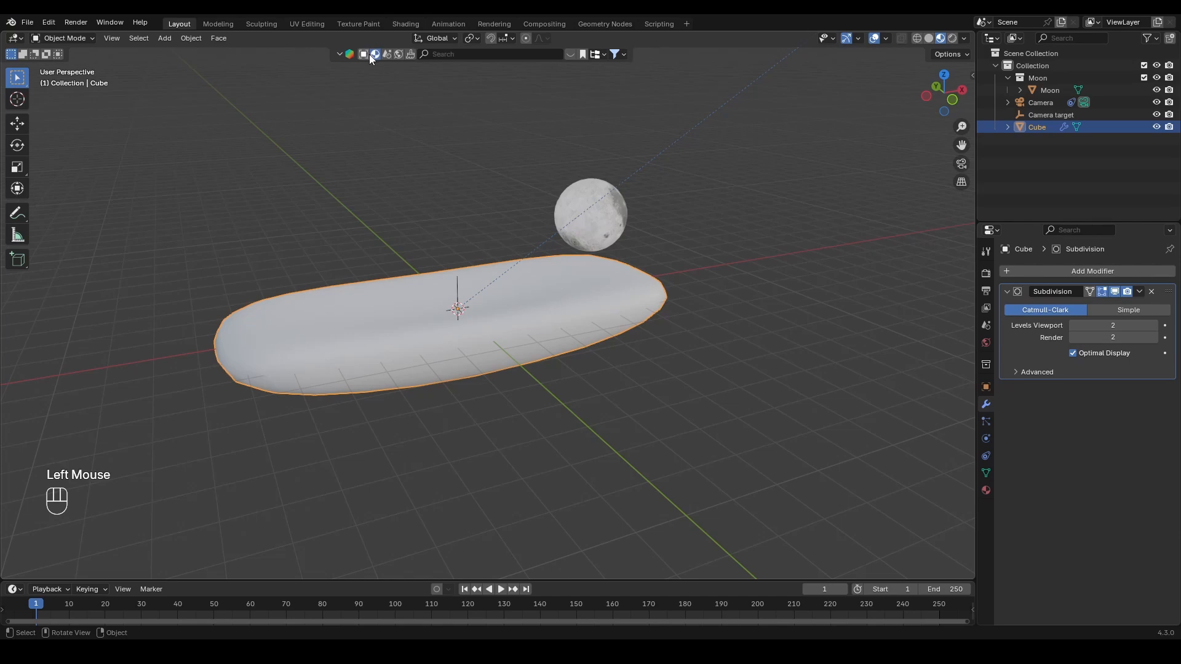
click(466, 55)
text(rock)
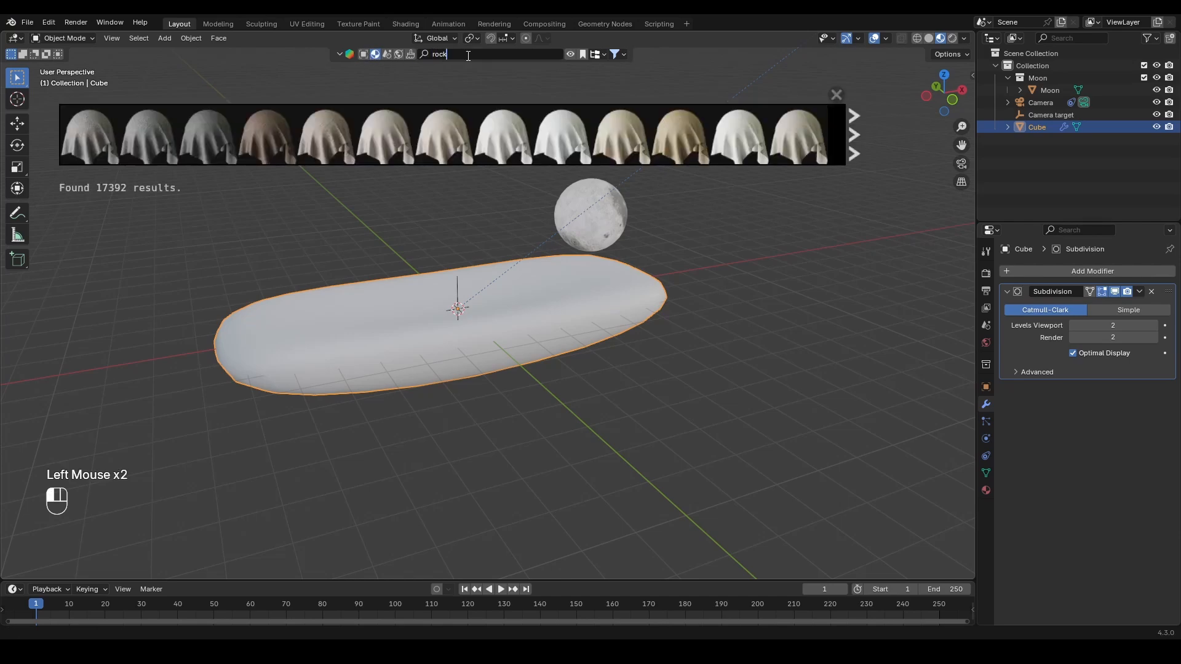
key(Return)
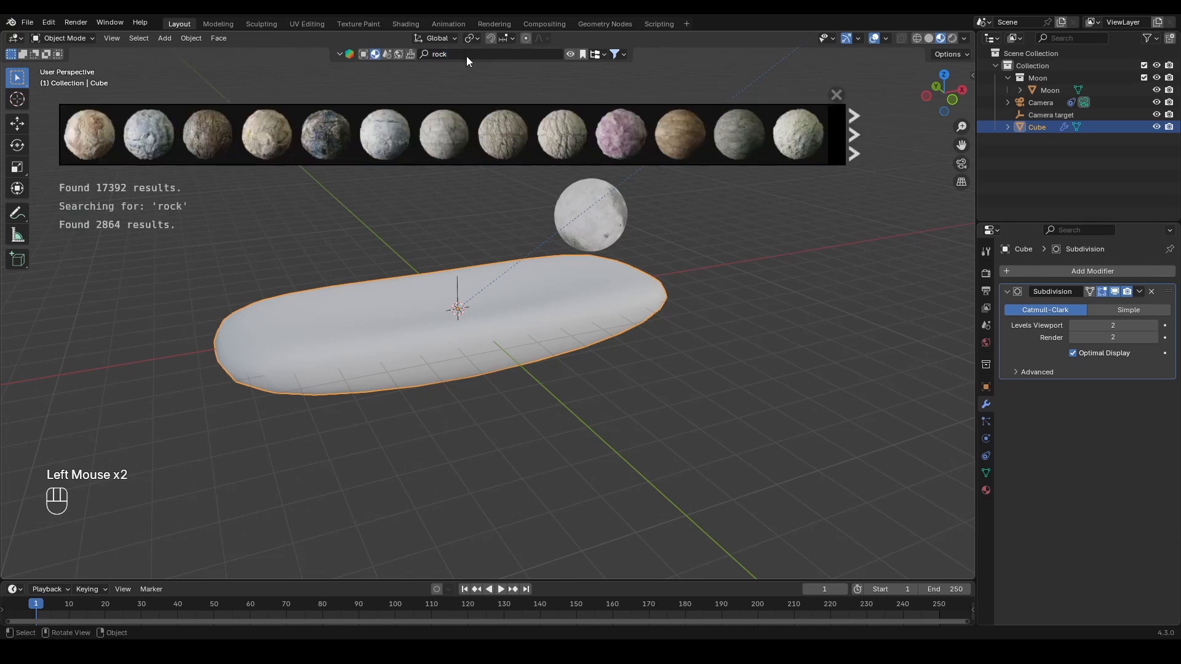
- Find a nearly black, rough rock material in the results and apply it to the block
mouse_move(296, 137)
scroll(339, 145, down, 4)
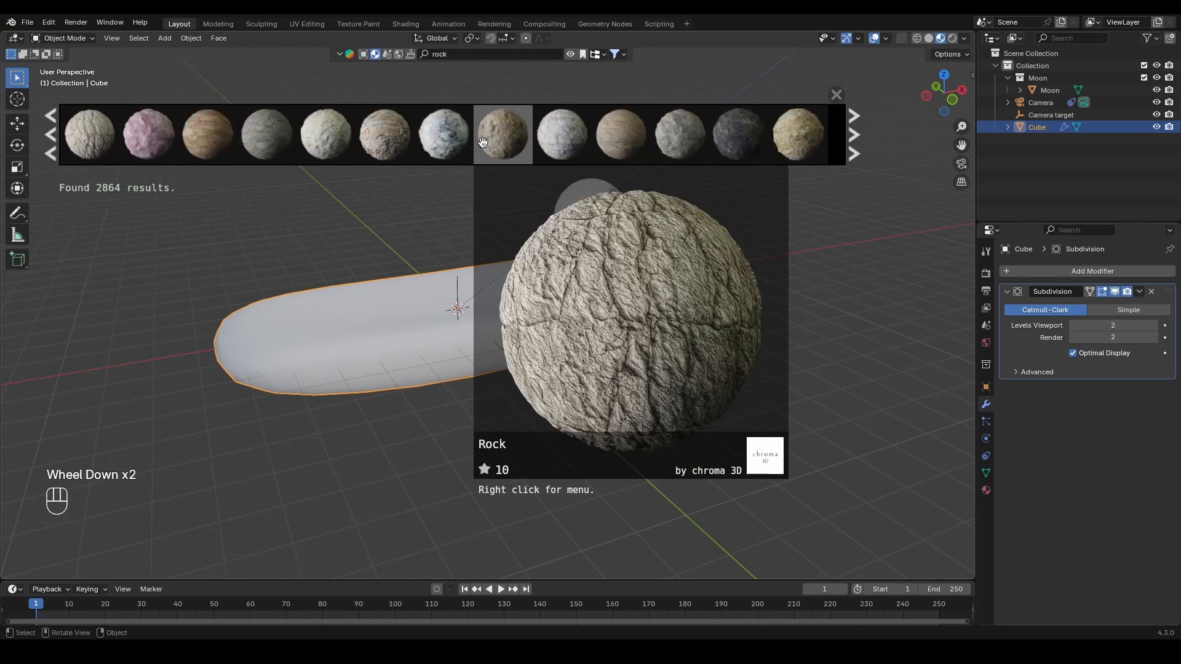
scroll(376, 146, down, 11)
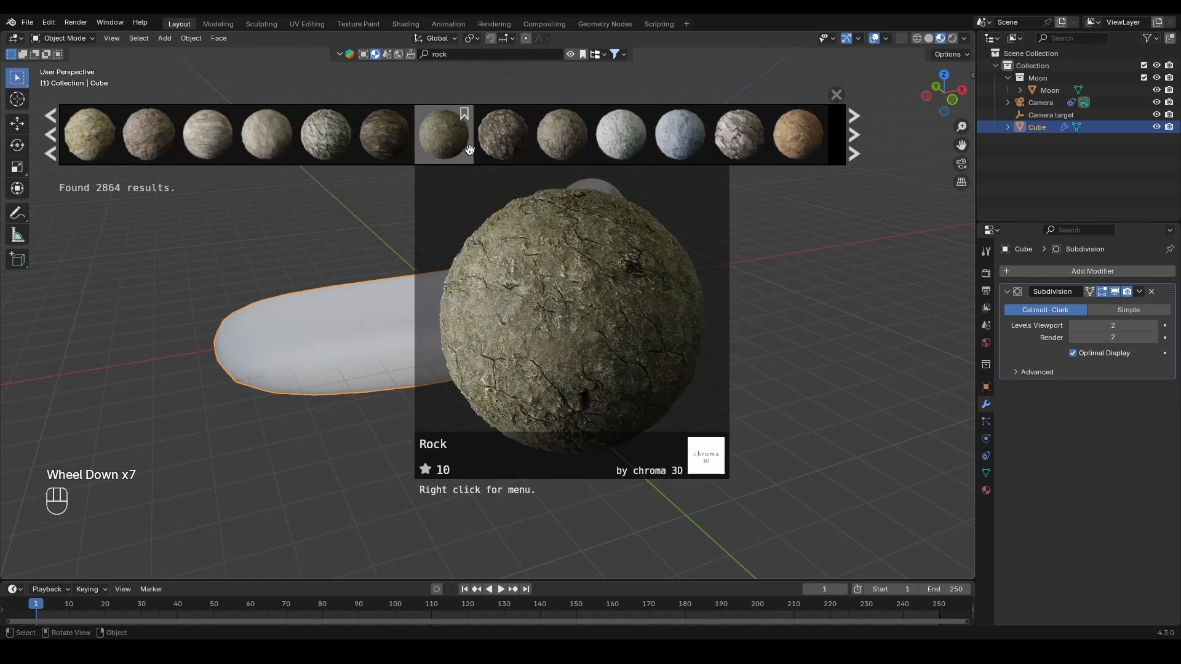
scroll(575, 144, down, 2)
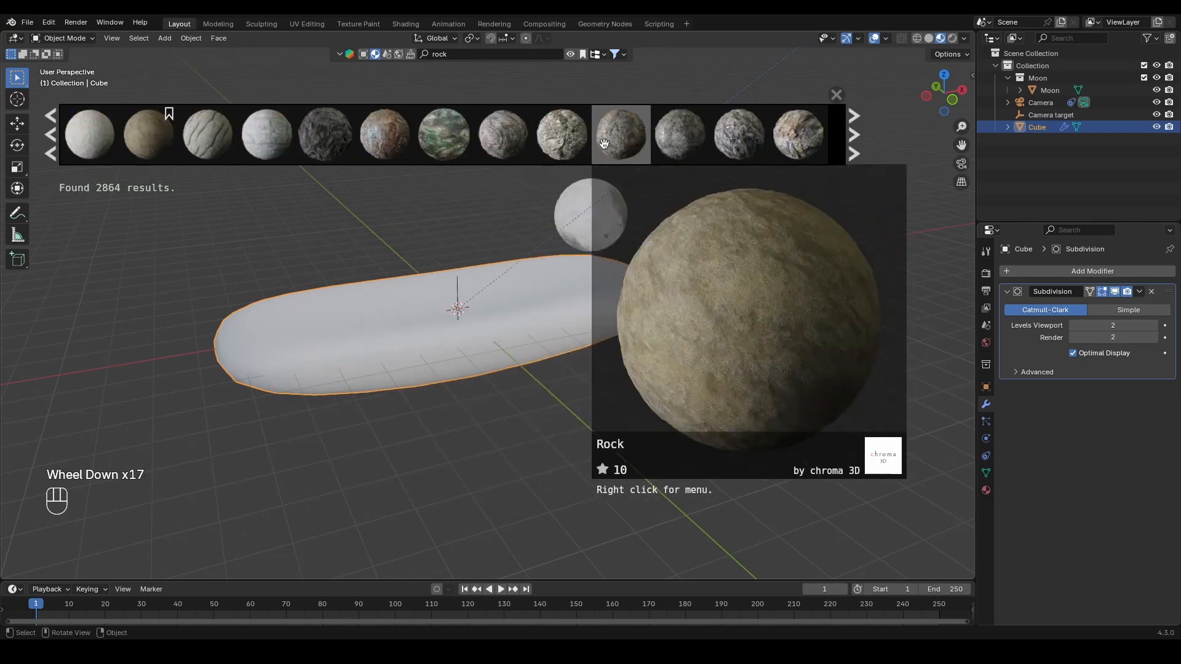
click(322, 135)
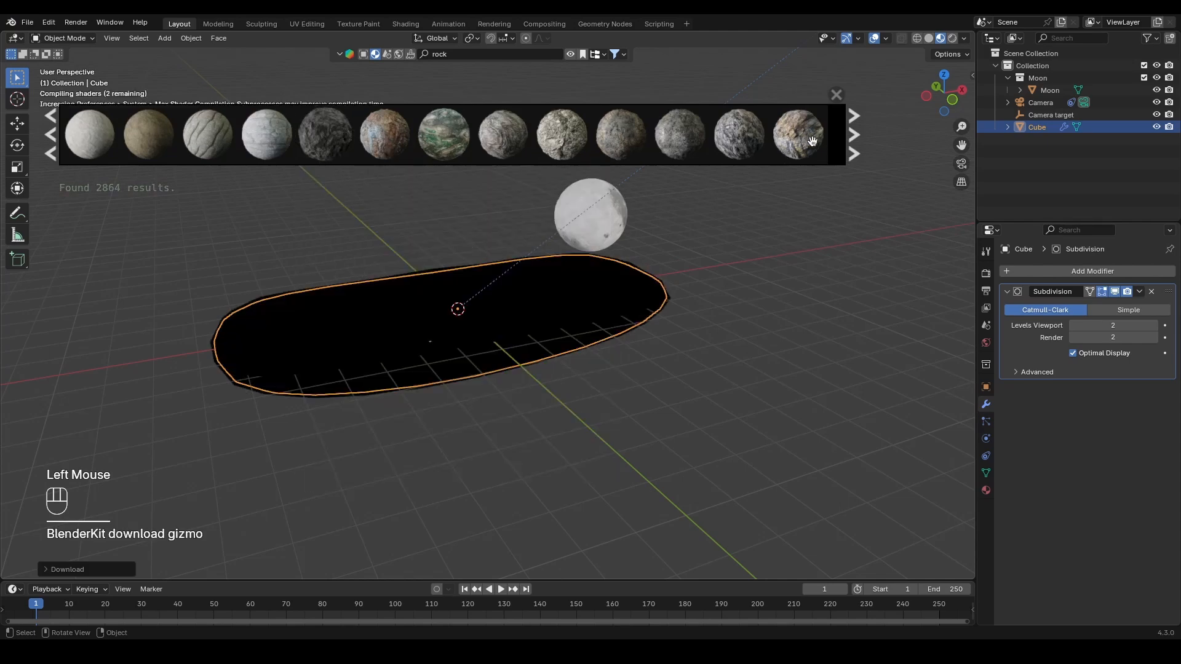
- Preview the rock material in Rendered viewport shading, close the asset bar and deselect the block
click(953, 39)
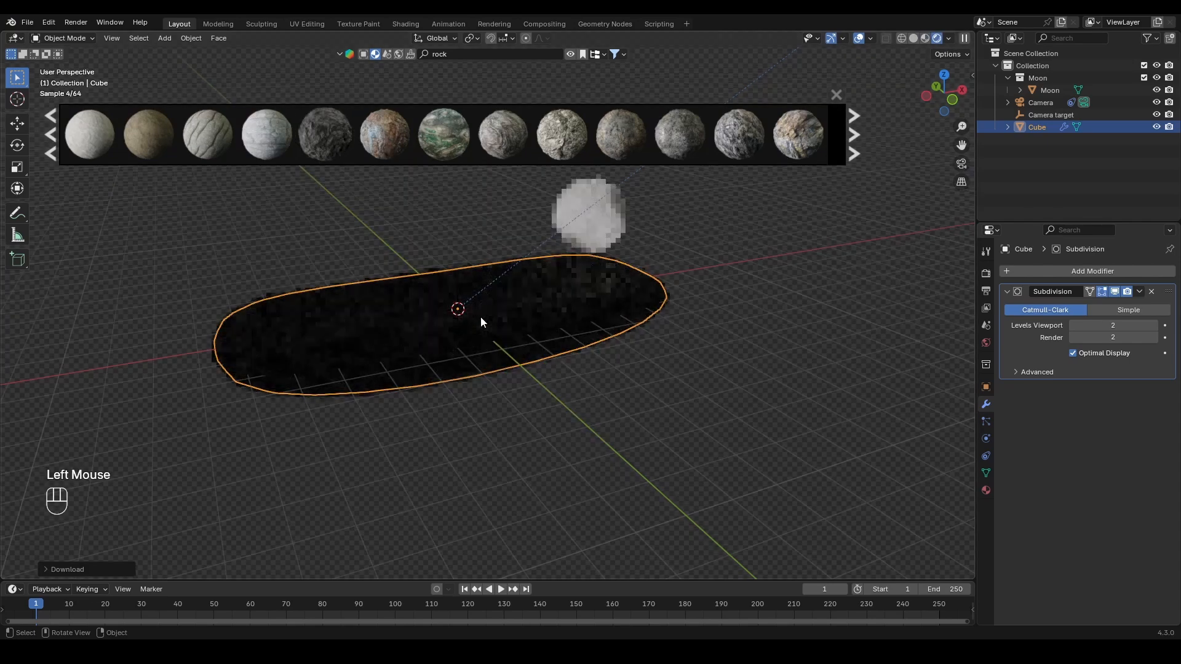
scroll(492, 340, up, 5)
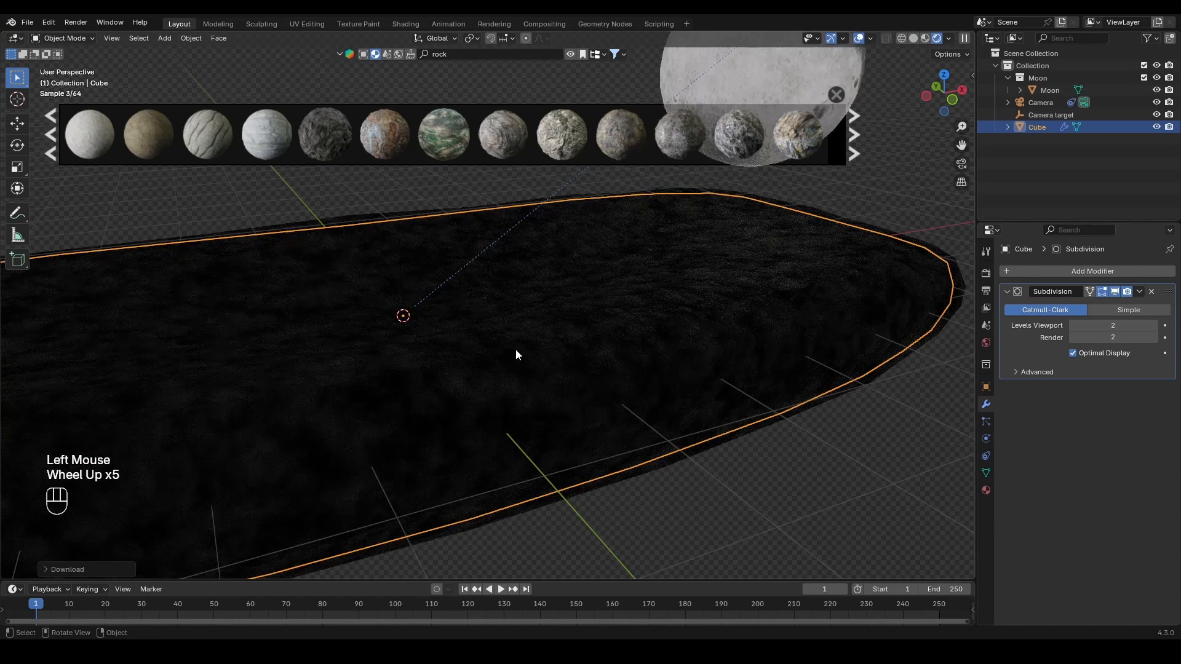
middle_drag(507, 331, 495, 326)
scroll(495, 326, down, 2)
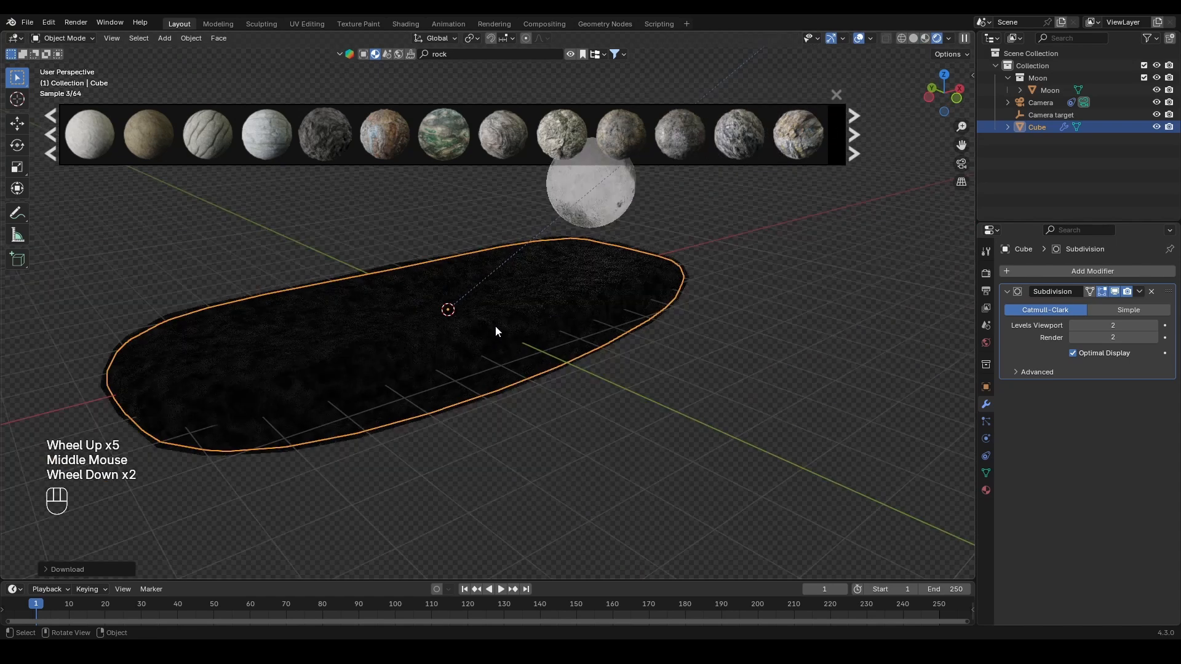
click(836, 95)
click(472, 452)
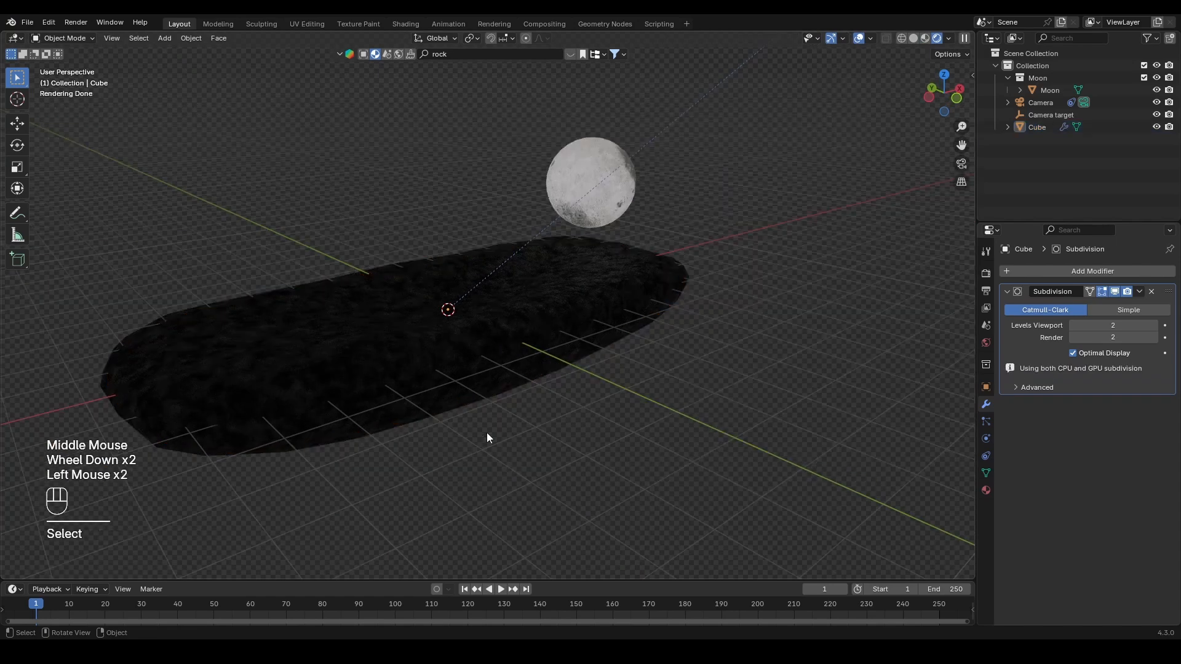
- Add a point light, raise it to a height of about 5.18 m, and shift it along the negative Y axis
key(shift+a)
mouse_move(454, 387)
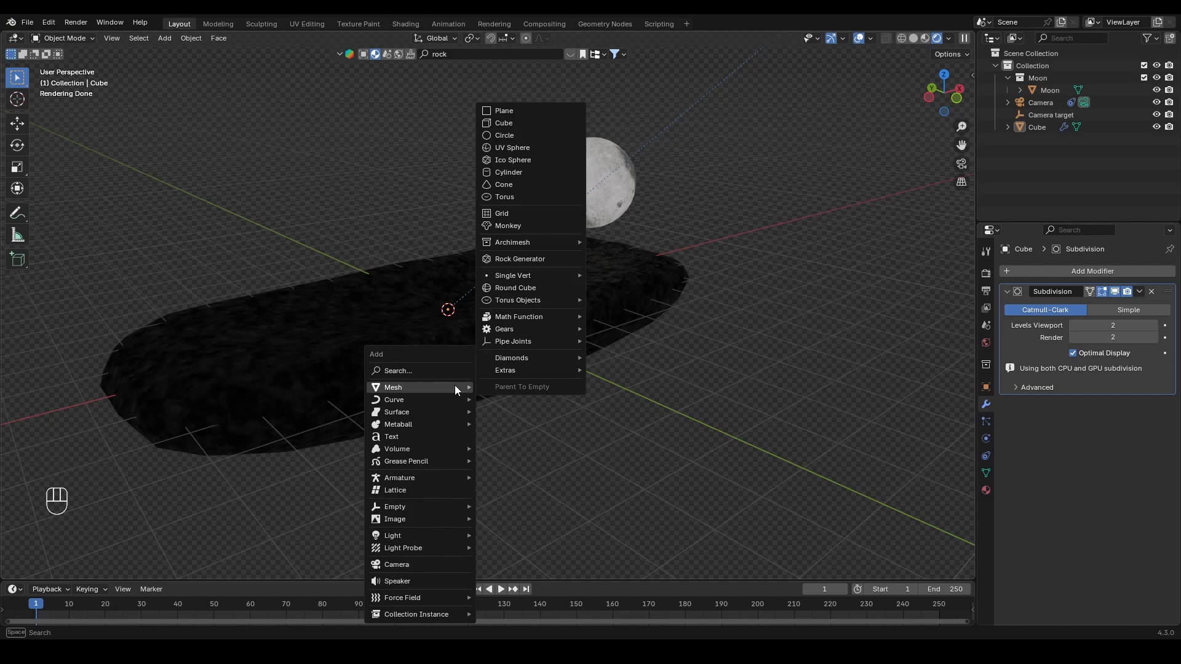
mouse_move(405, 534)
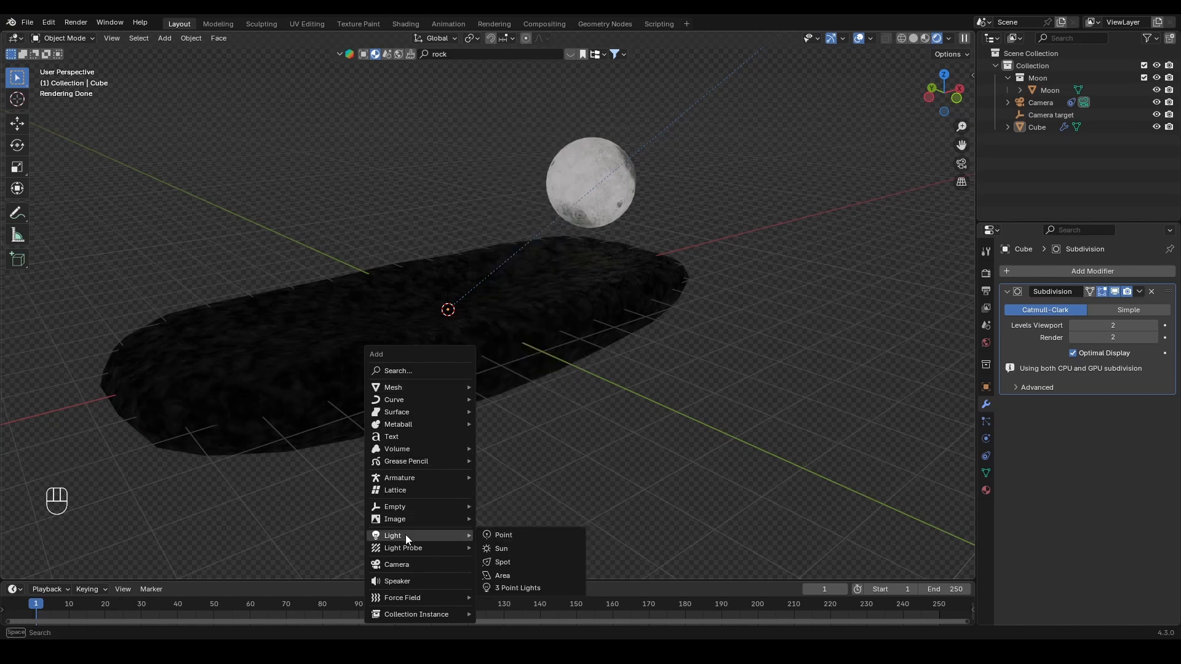
click(497, 536)
key(g)
key(z)
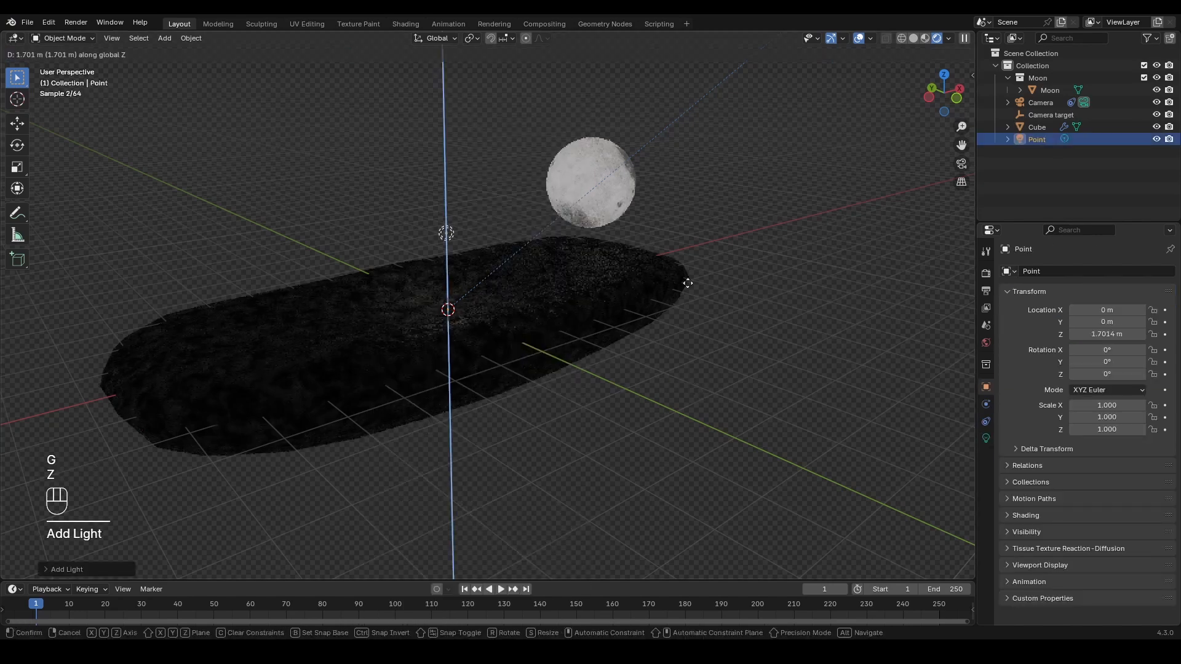
click(687, 135)
key(g)
key(y)
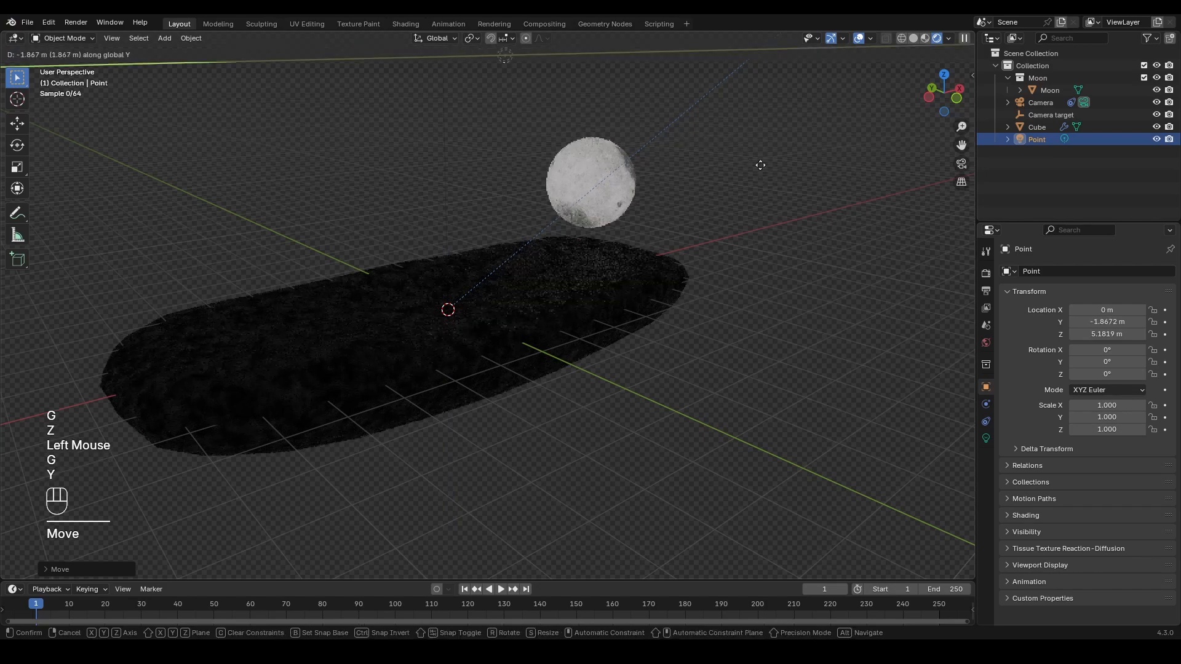
click(832, 191)
- Increase the point light's power to about 1178 W and check the lighting on the rock platform
scroll(757, 274, down, 2)
middle_drag(757, 275, 653, 332)
click(986, 438)
drag(1088, 355, 1151, 355)
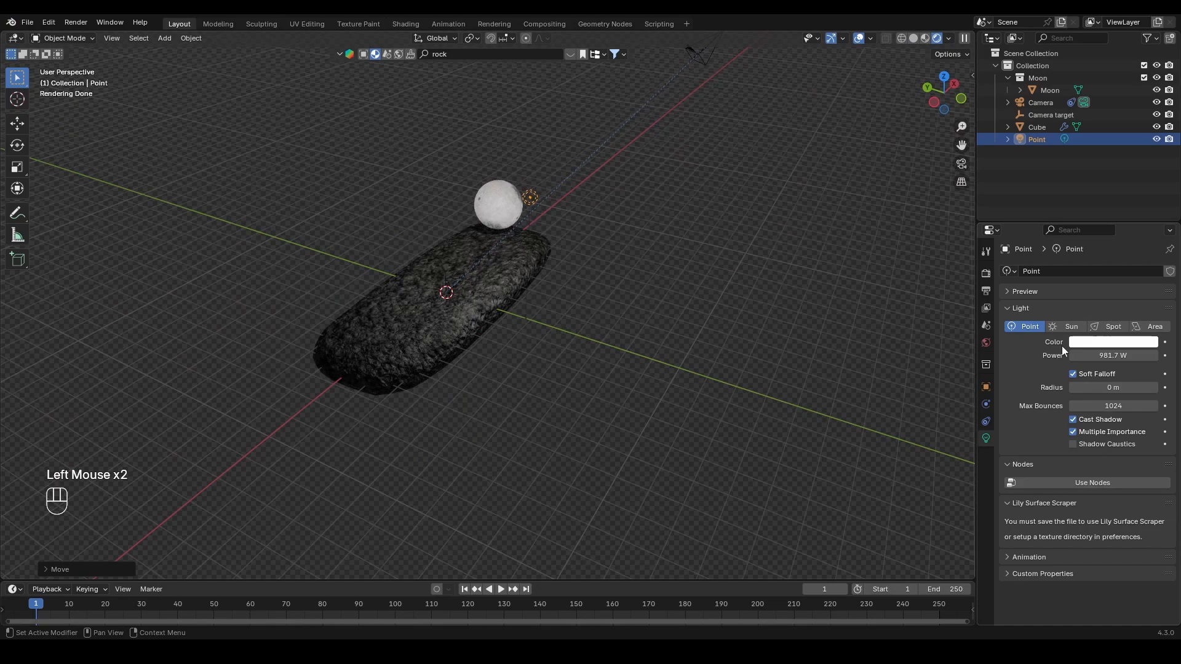
scroll(506, 312, up, 3)
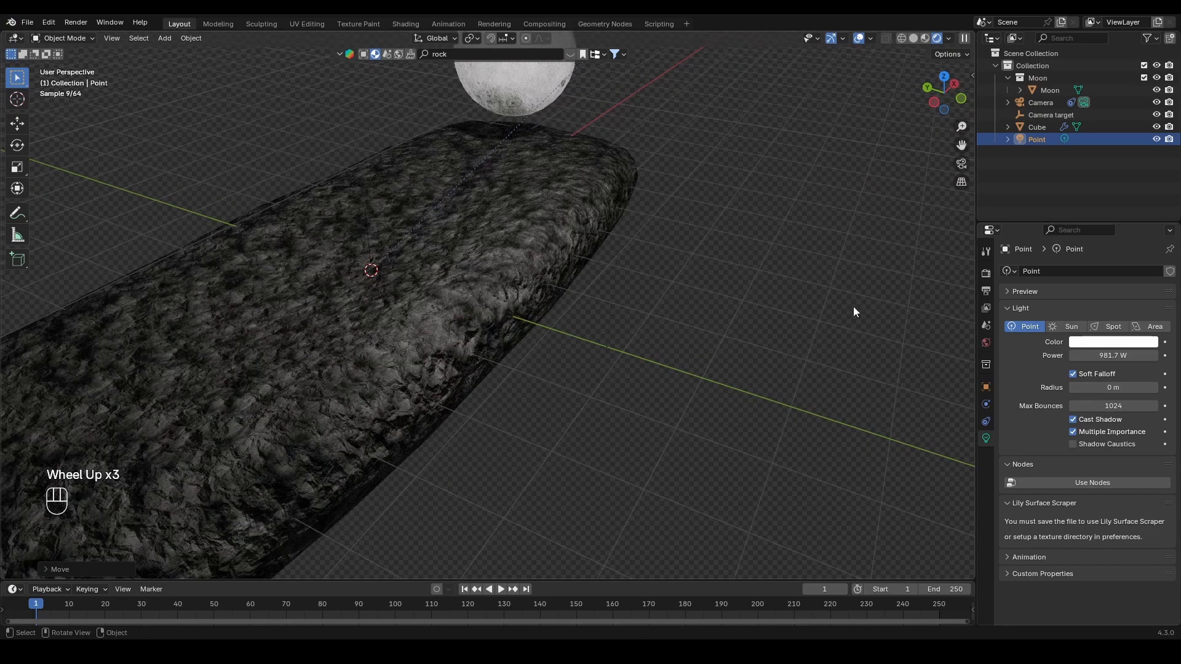
drag(1101, 356, 1116, 356)
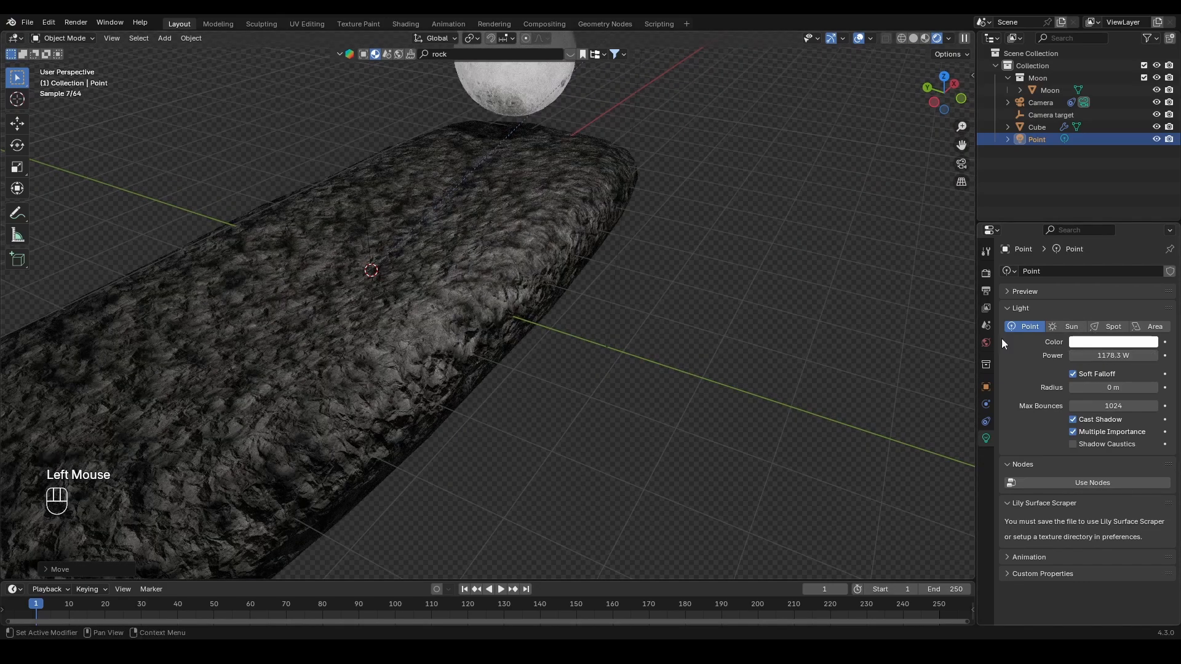
mouse_move(443, 279)
middle_down()
mouse_move(343, 263)
mouse_move(463, 270)
middle_up()
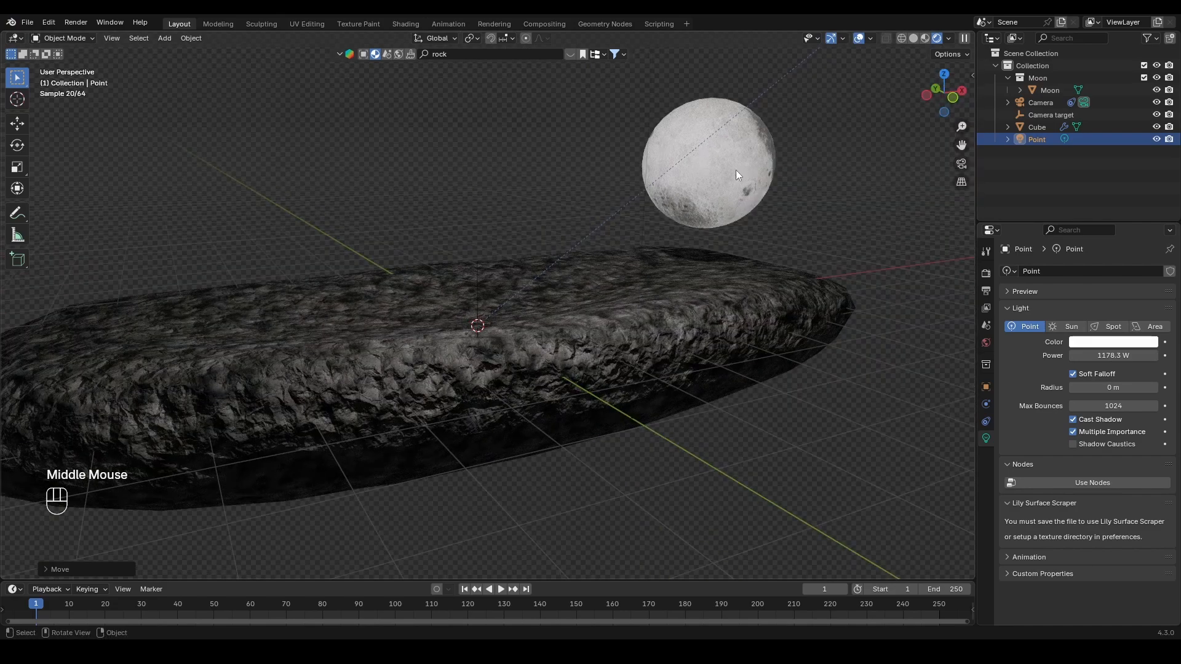
scroll(701, 191, down, 2)
middle_drag(669, 214, 646, 225)
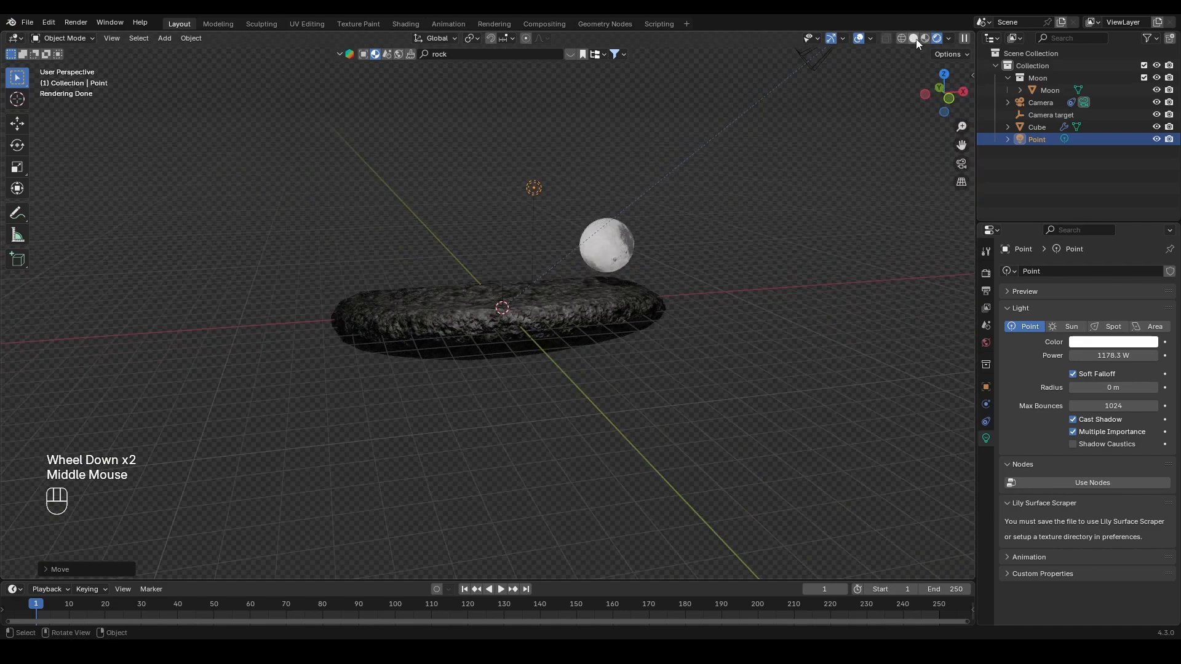
- Switch the viewport to Solid shading and make the Moon an Active rigid body with a Sphere collision shape
click(914, 39)
shift+middle_drag(597, 290, 571, 320)
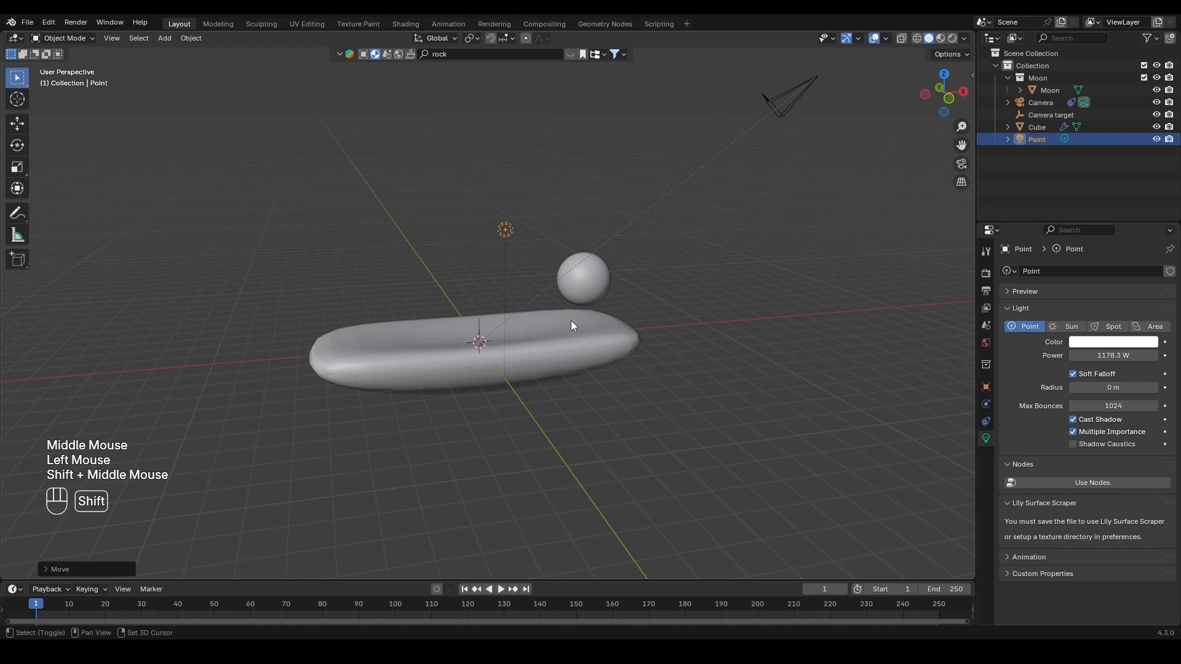
click(684, 296)
click(592, 288)
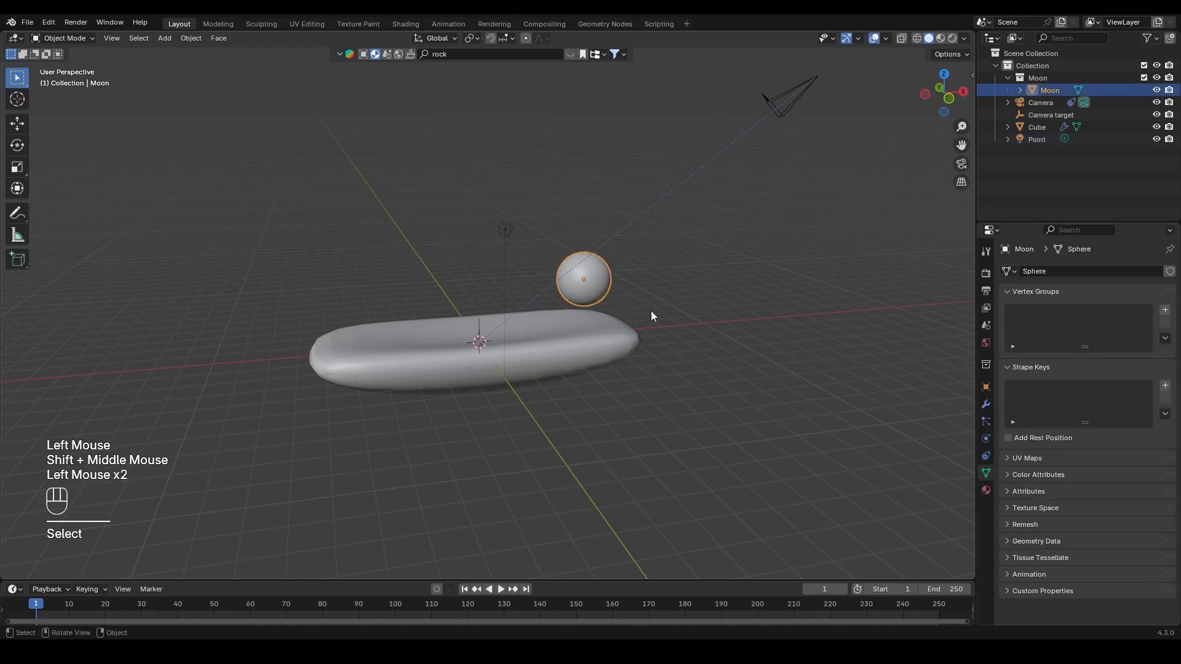
click(984, 440)
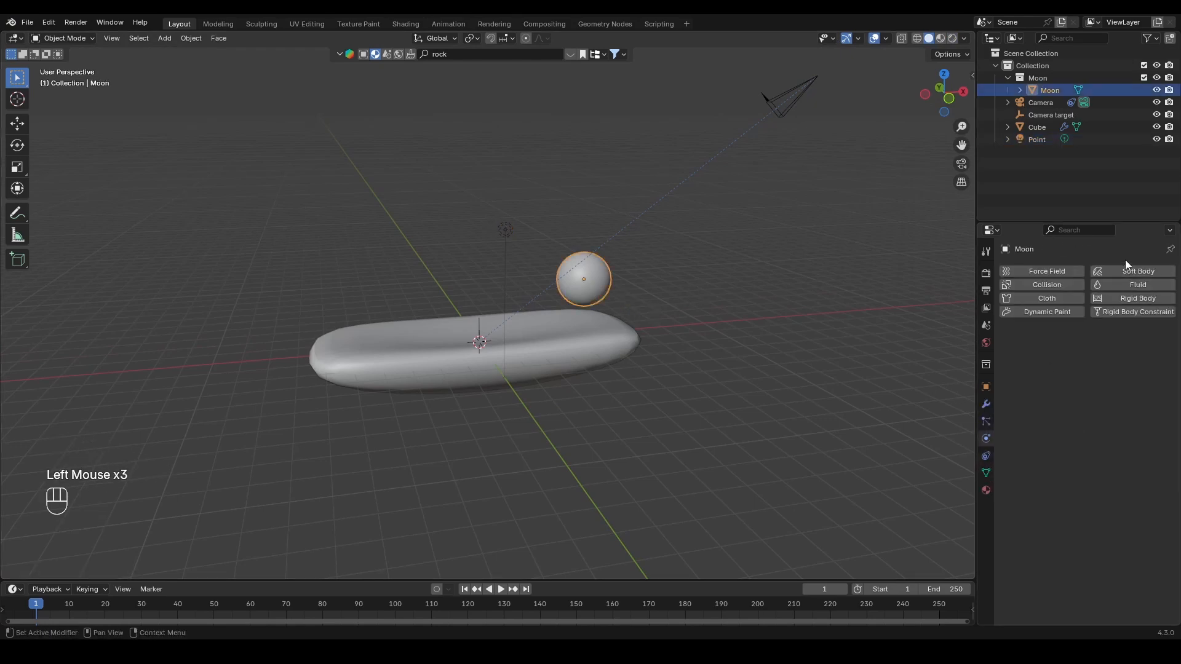
click(1123, 299)
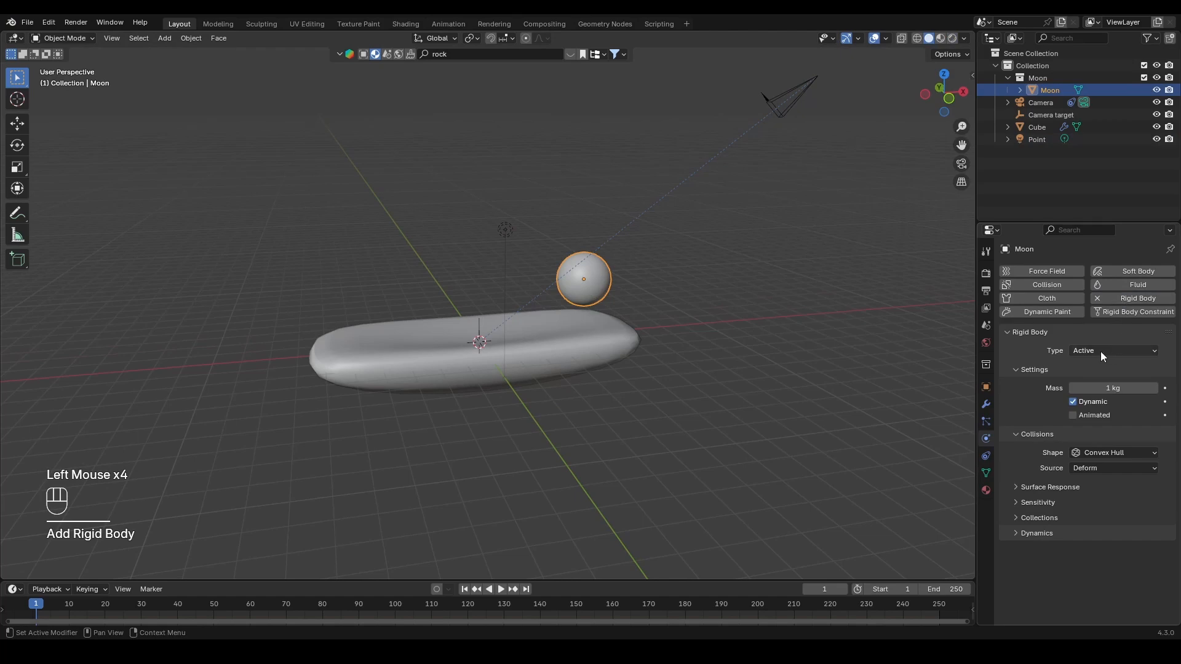
click(1084, 351)
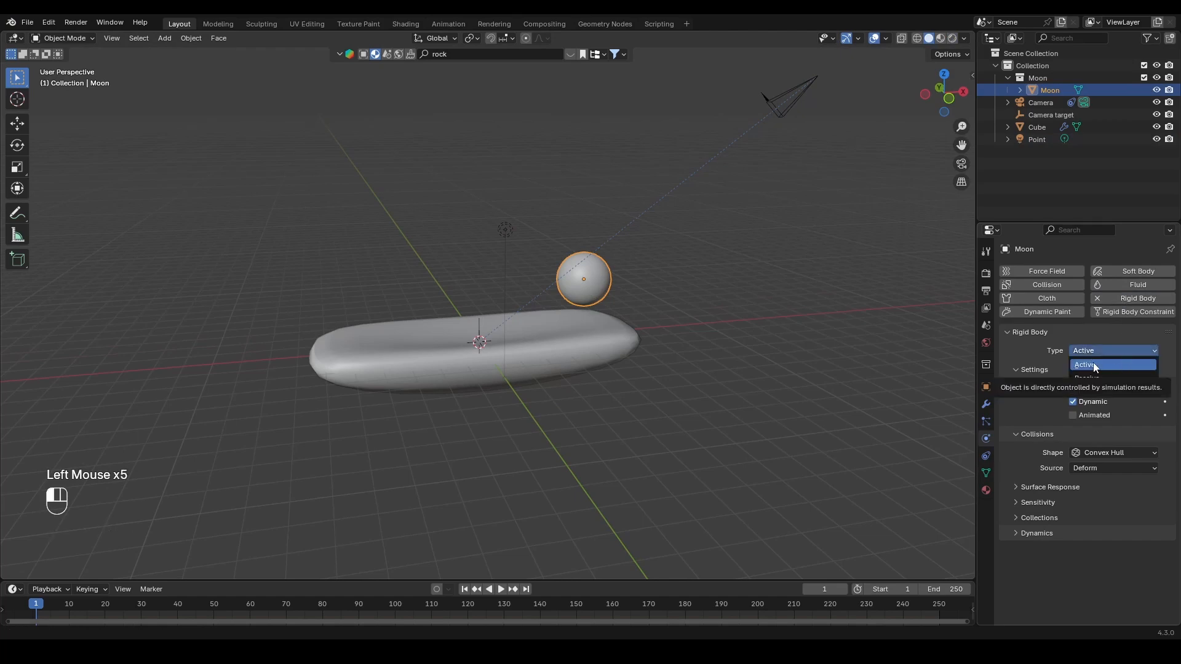
click(1093, 364)
click(1106, 453)
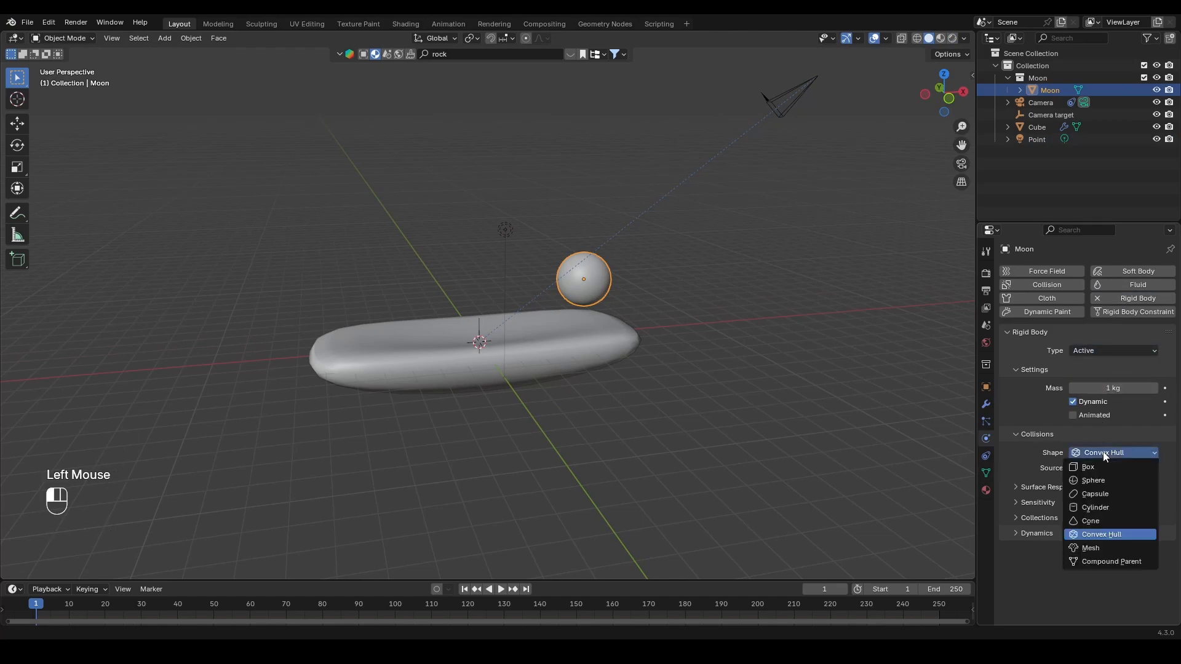
click(1098, 482)
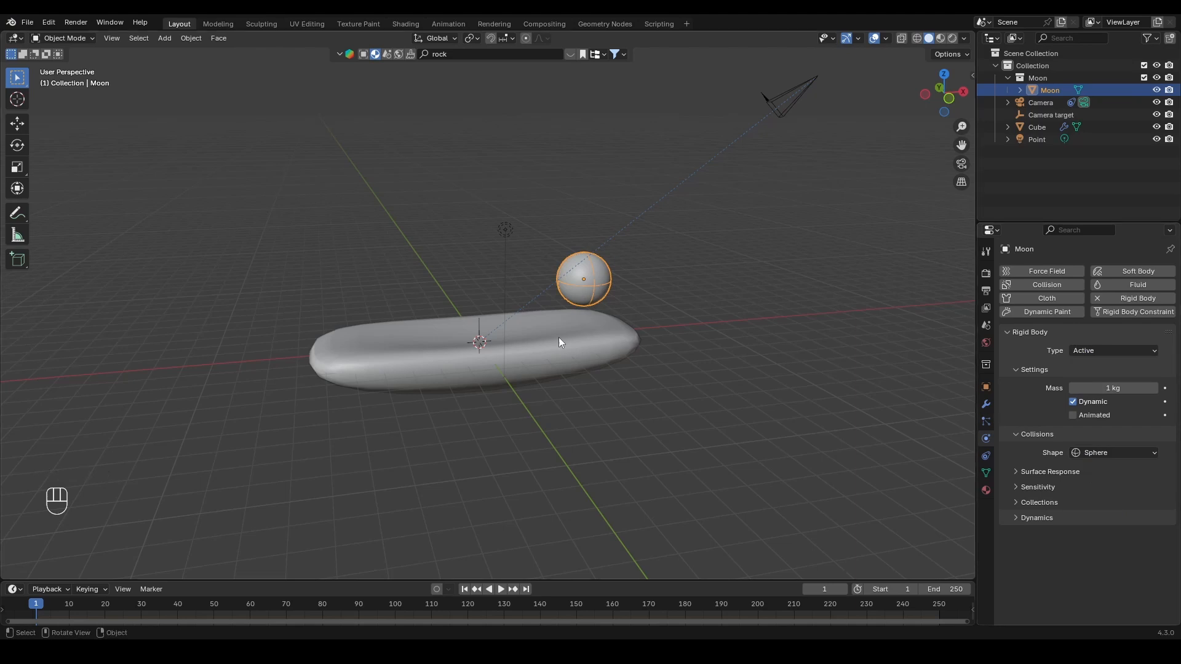
- Make the platform a Passive rigid body with a Mesh collision shape
click(527, 343)
click(1146, 298)
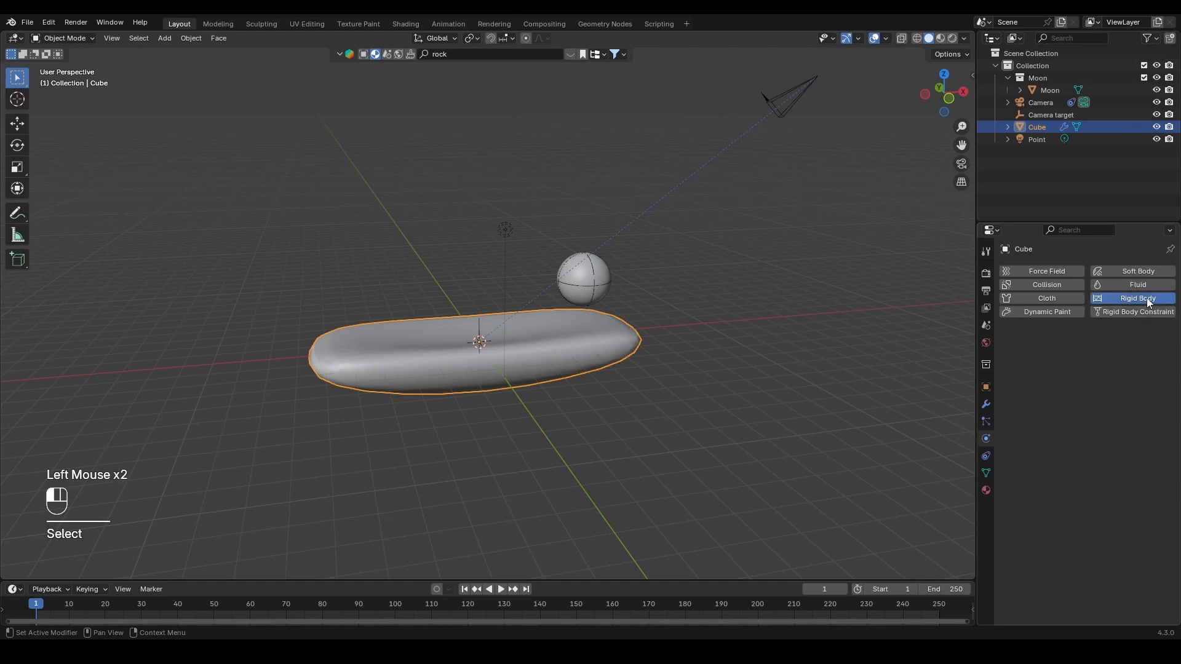
click(1113, 351)
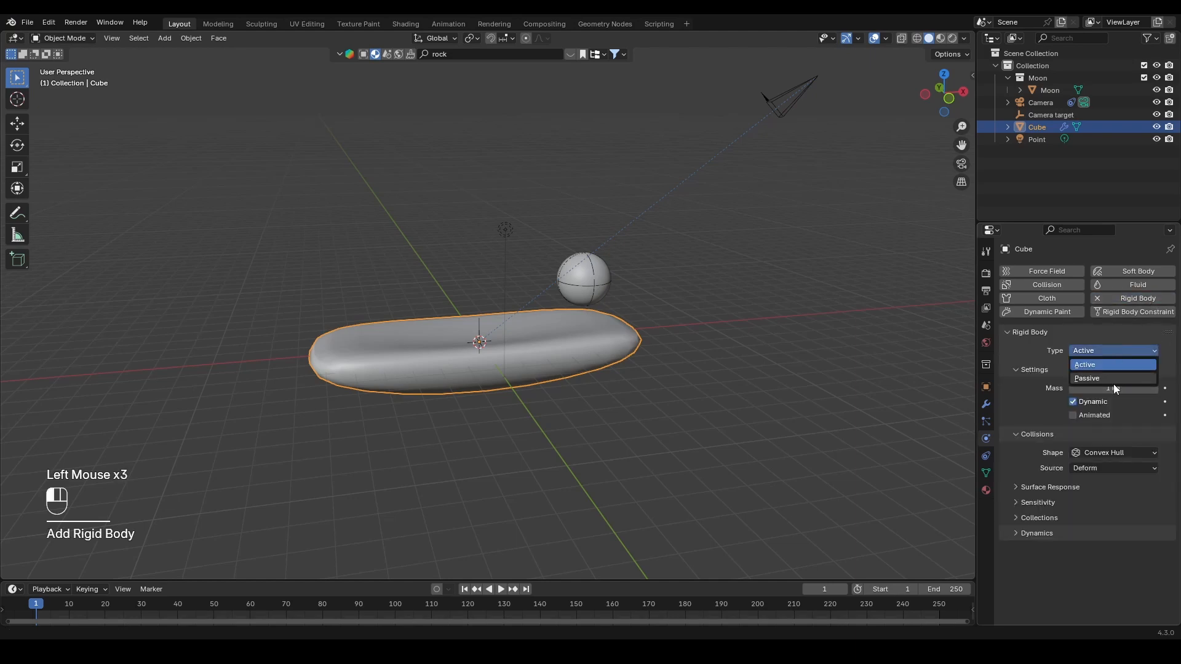
click(1114, 379)
click(1107, 426)
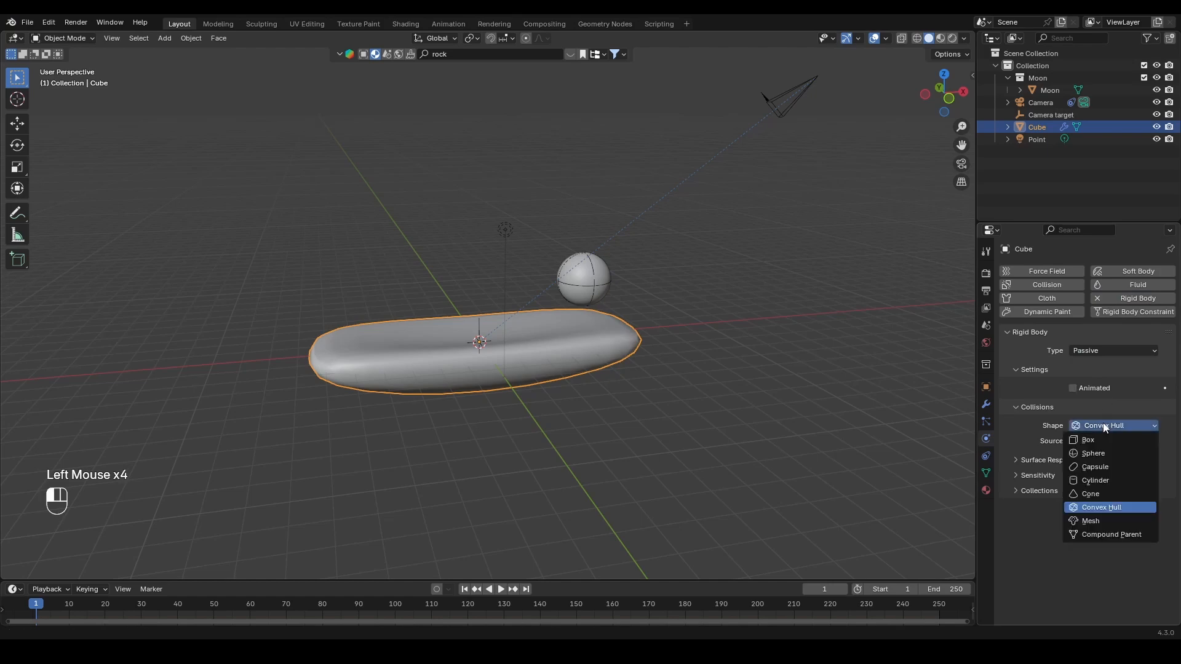
click(1109, 520)
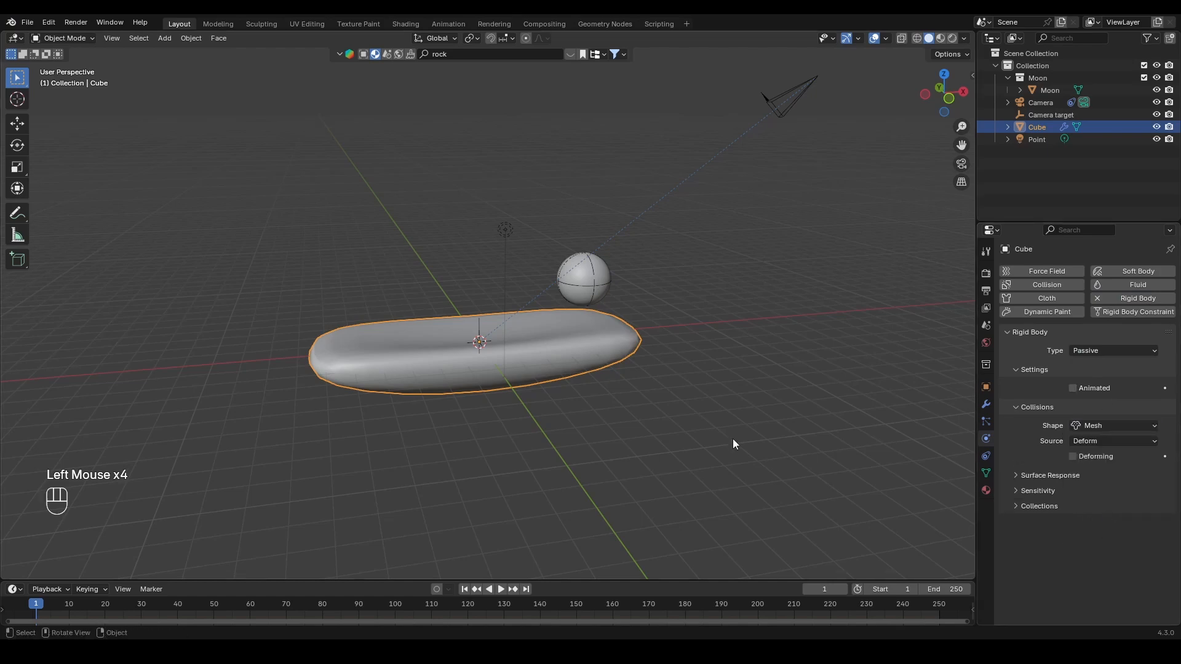
- Play the rigid body simulation and examine how the Moon meets the platform, comparing it with the platform's base cage in Edit Mode
key(space)
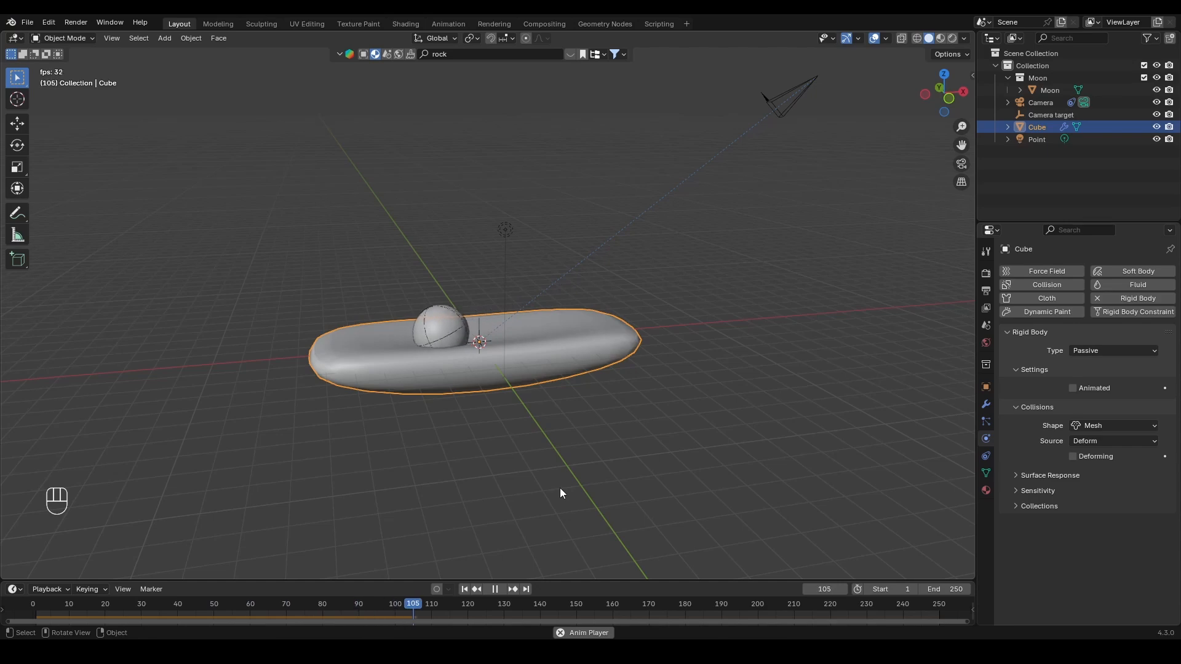
key(space)
scroll(482, 441, up, 2)
middle_drag(402, 346, 474, 349)
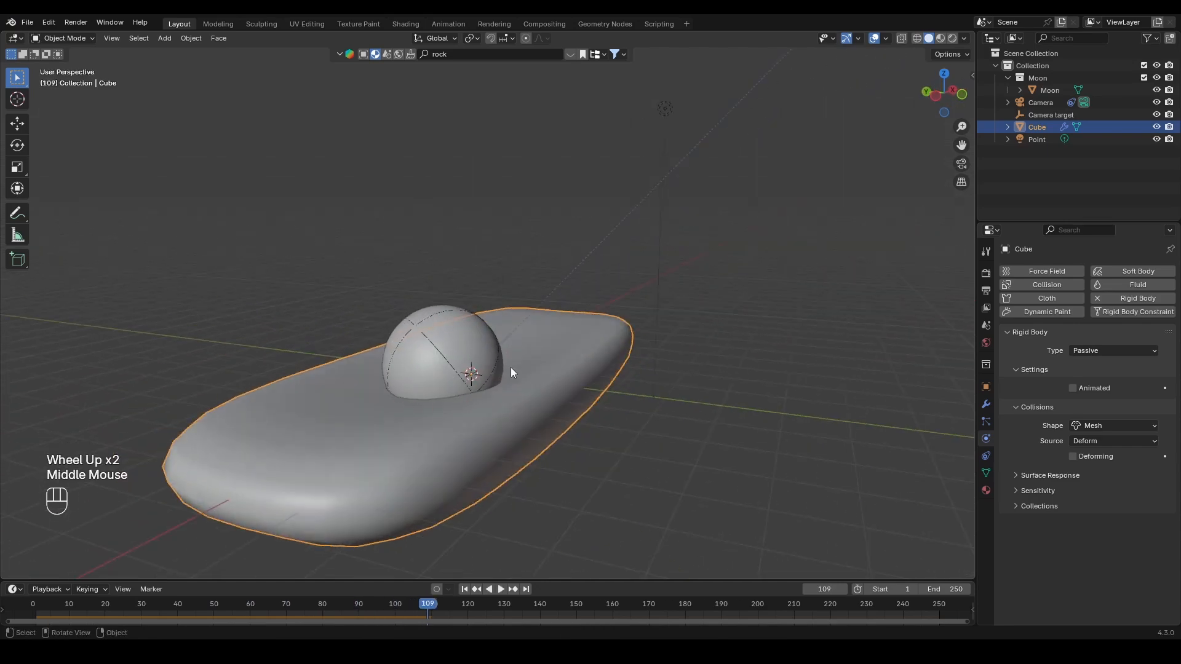
key(Tab)
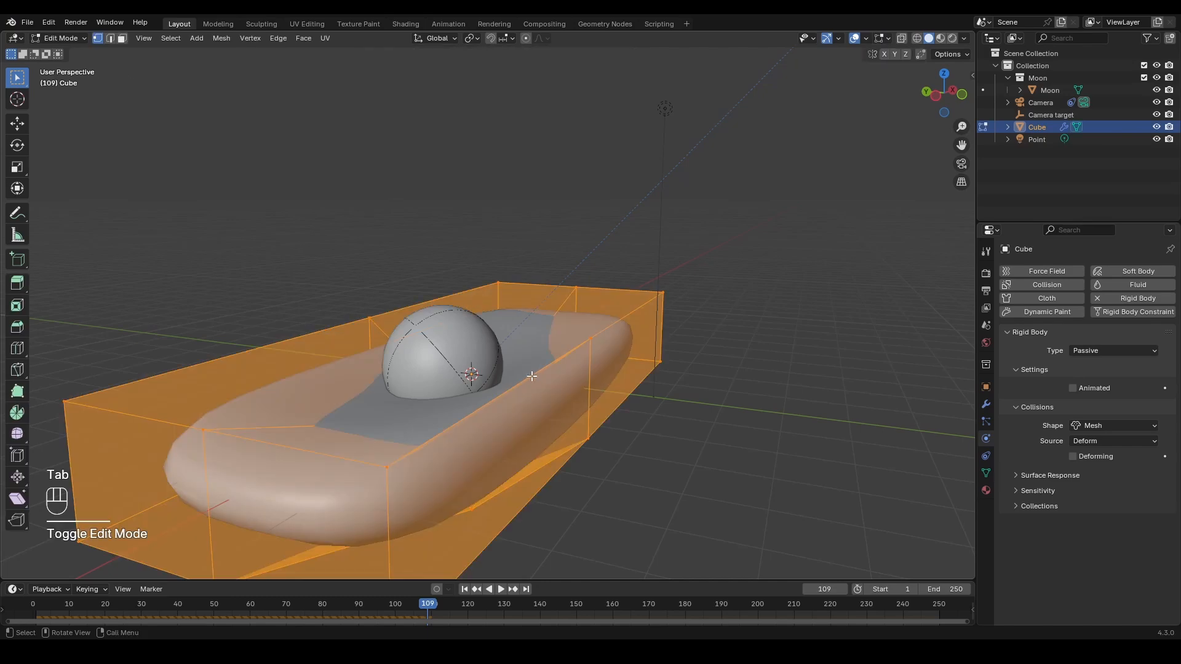
middle_drag(550, 386, 523, 384)
scroll(550, 369, down, 3)
scroll(523, 384, up, 2)
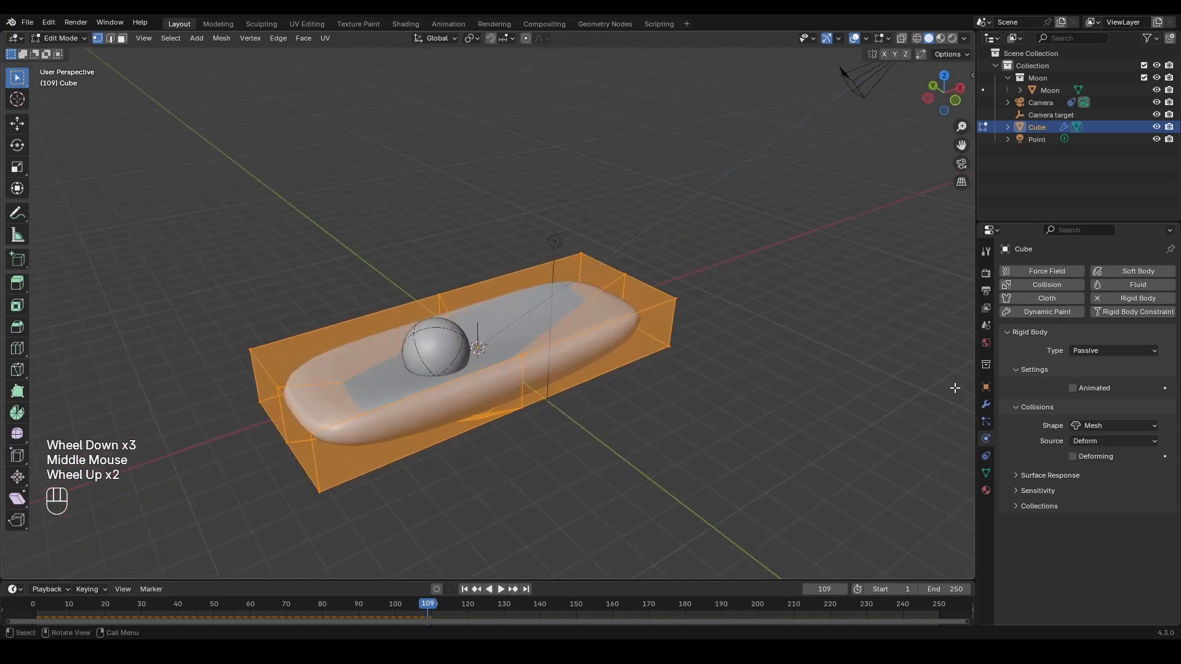
- Replay the simulation with the platform's Subdivision modifier hidden in the viewport, return to the first frame, and turn its display back on
click(986, 404)
key(Tab)
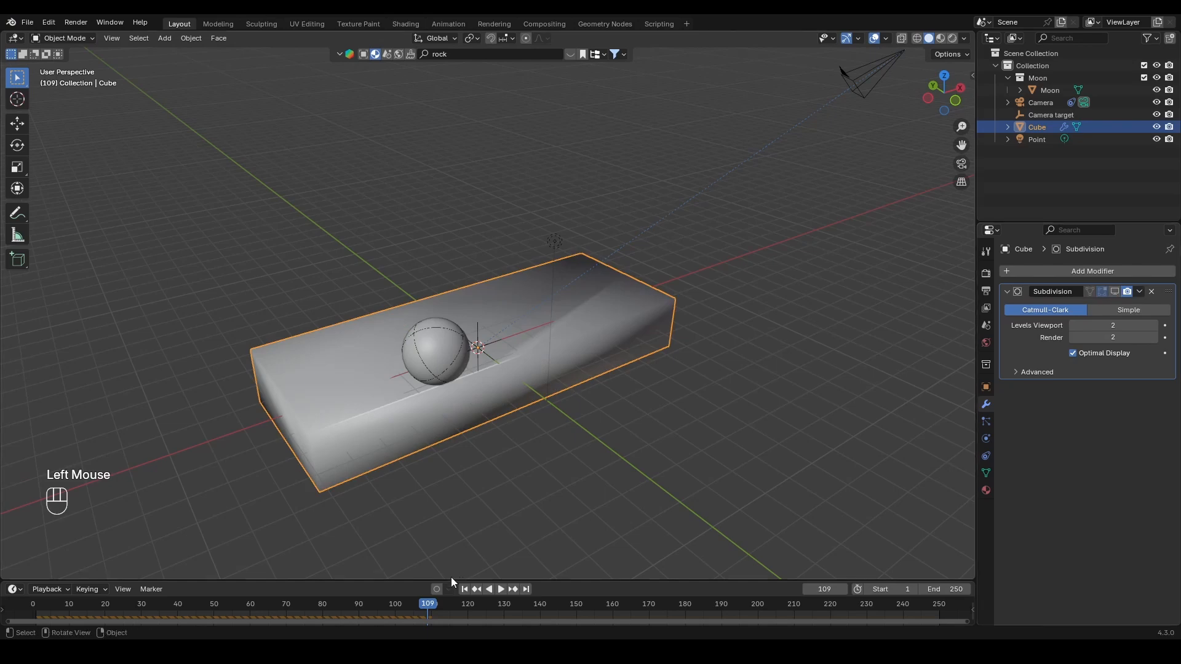
click(466, 591)
key(space)
mouse_move(460, 375)
middle_down()
mouse_move(552, 344)
mouse_move(482, 367)
middle_up()
key(space)
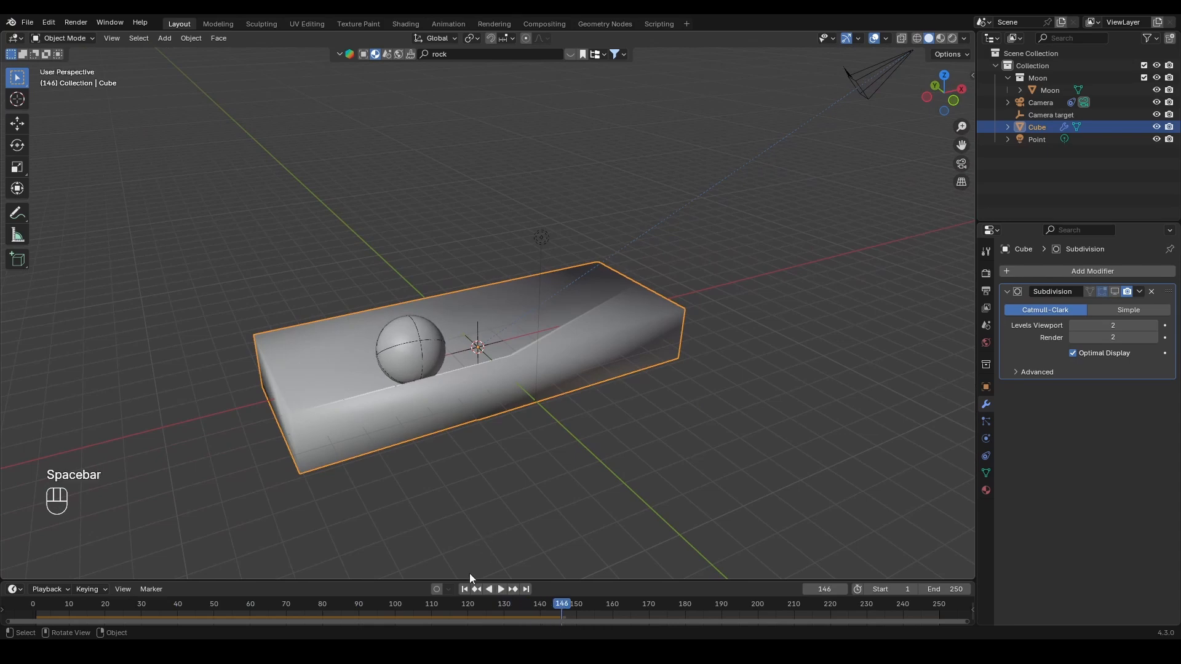
click(464, 590)
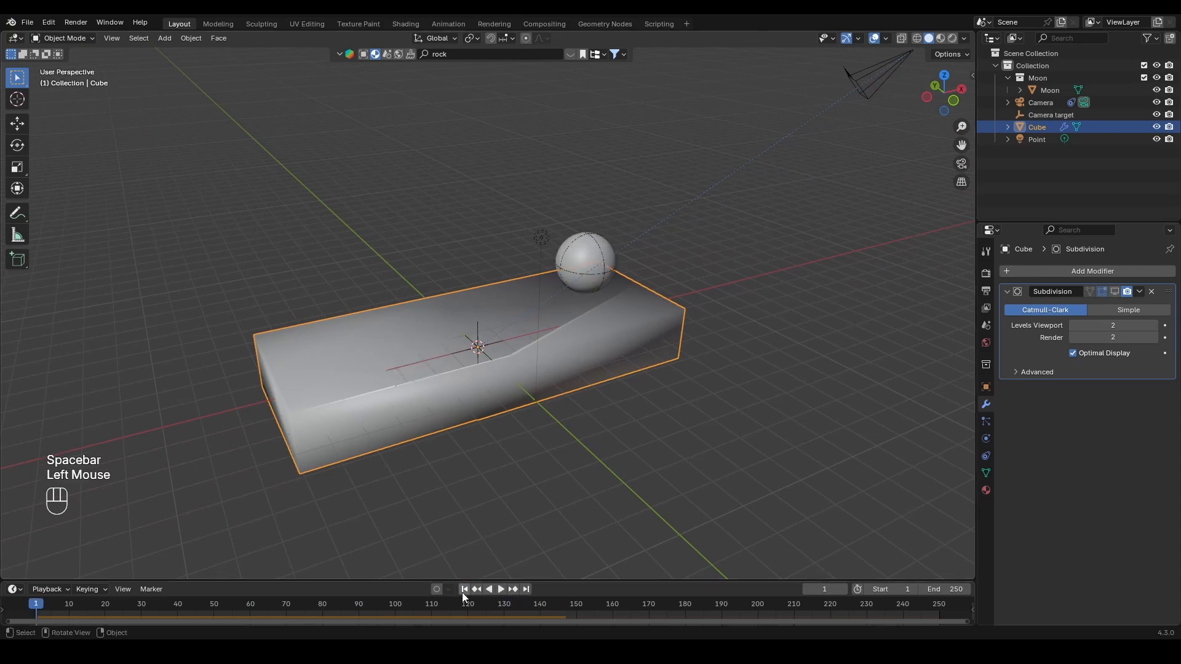
click(1115, 291)
- Apply the platform's Subdivision modifier and check the resulting mesh in Edit Mode
click(1140, 293)
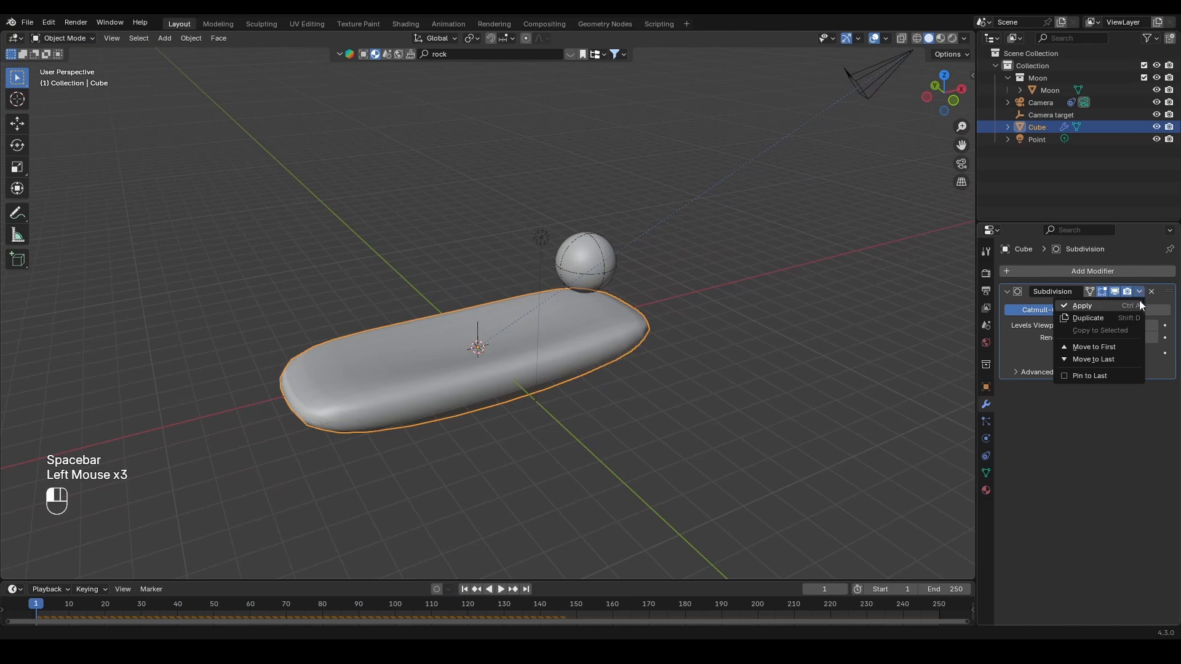
click(1138, 301)
key(Tab)
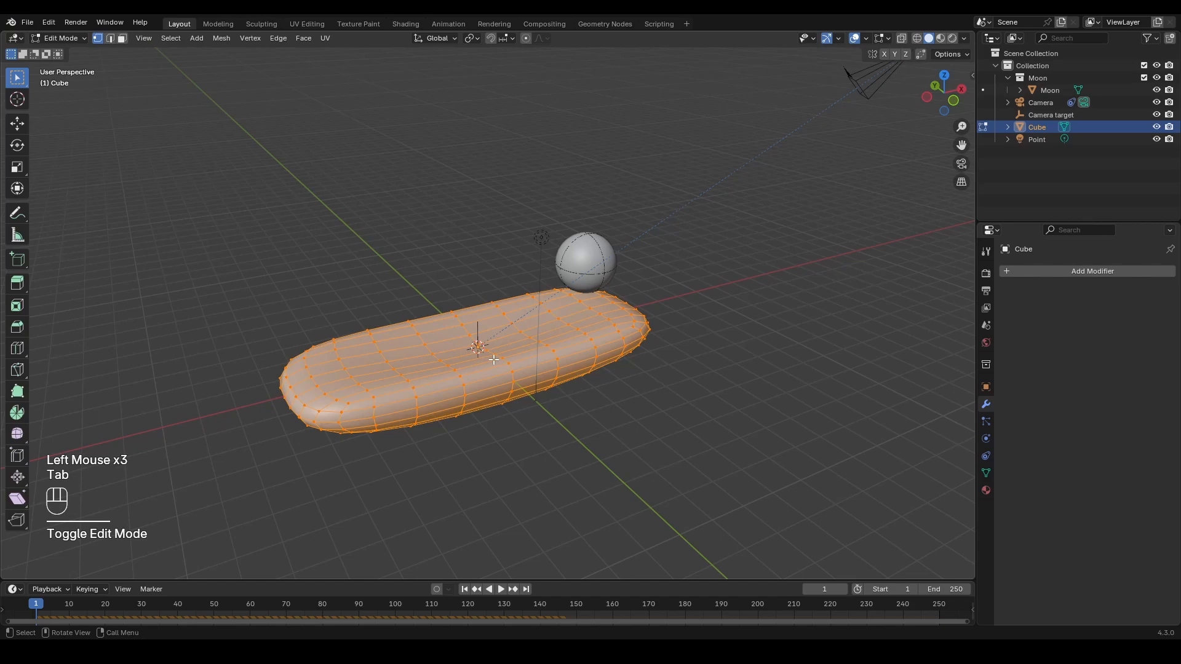
key(Tab)
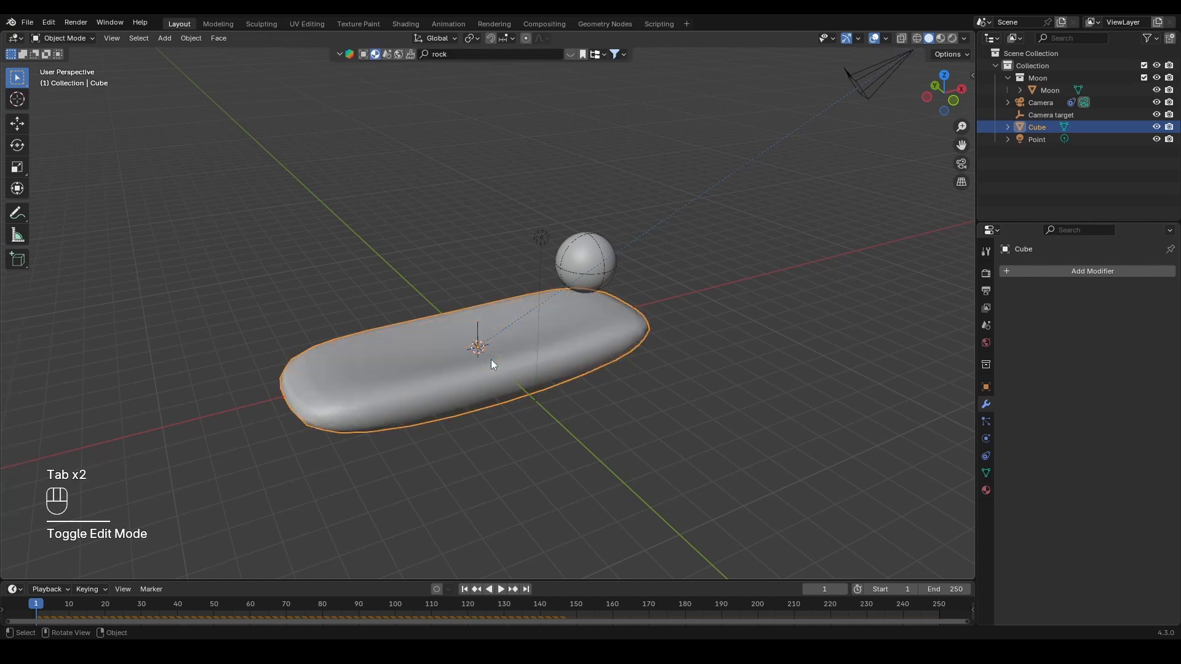
- Play the simulation to check the Moon rolling over the smoothed platform, and return to the first frame
click(501, 589)
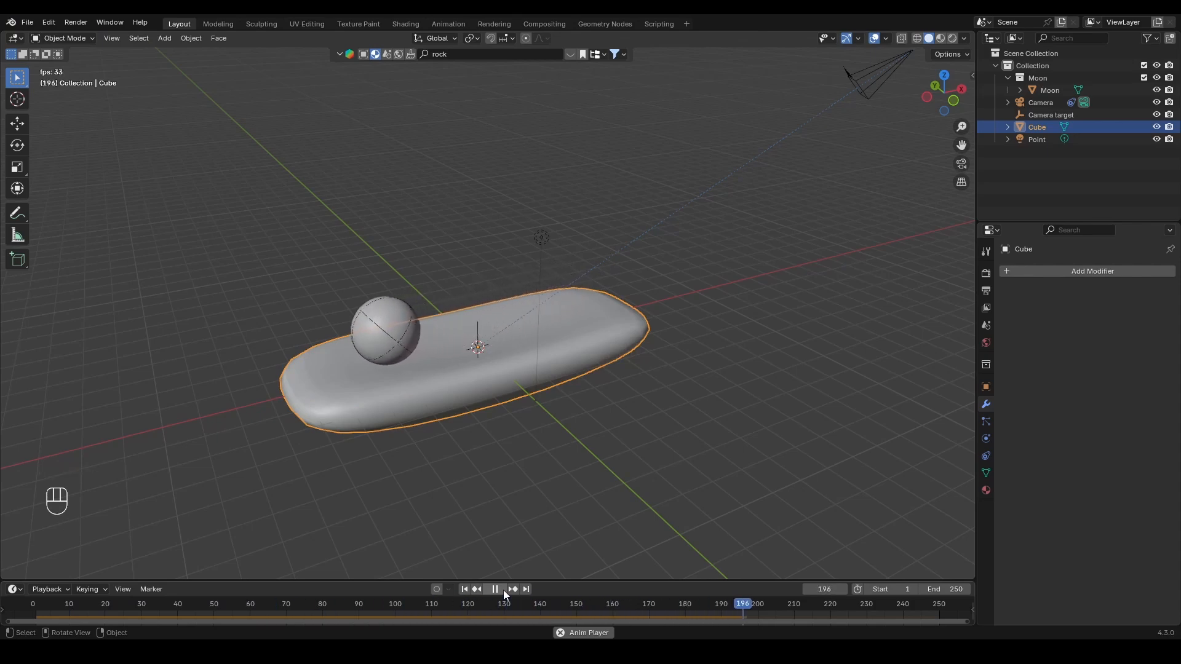
click(466, 589)
key(space)
click(466, 590)
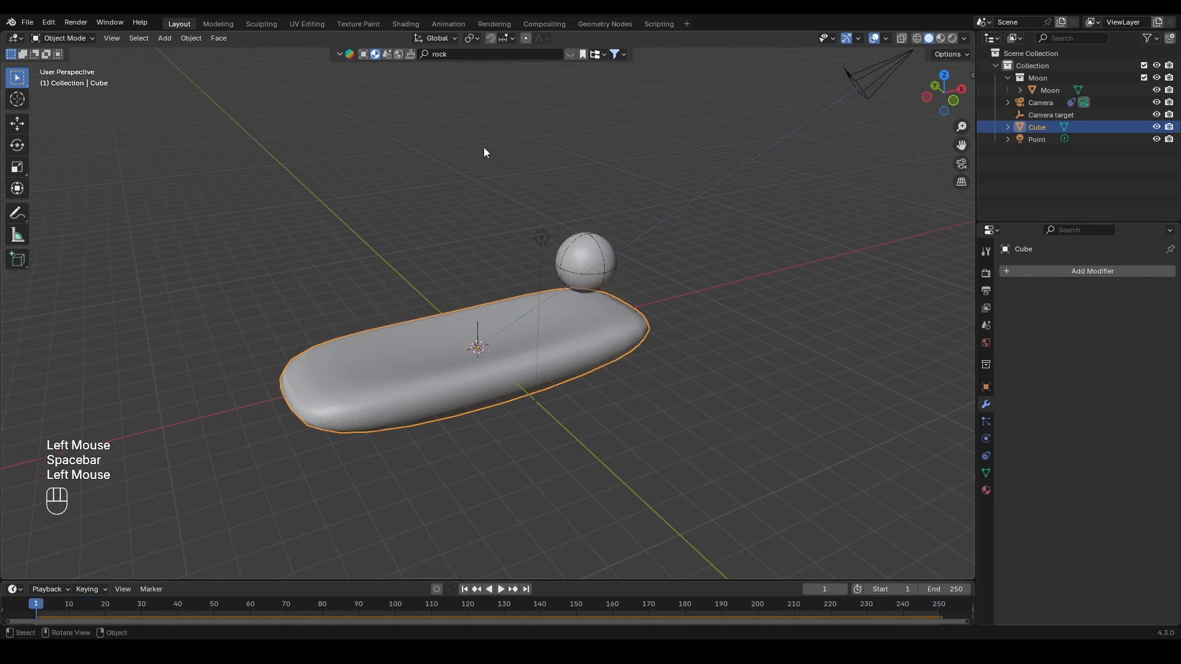
- Search the BlenderKit models for "grass" and preview the Grass Generic Small result
click(365, 55)
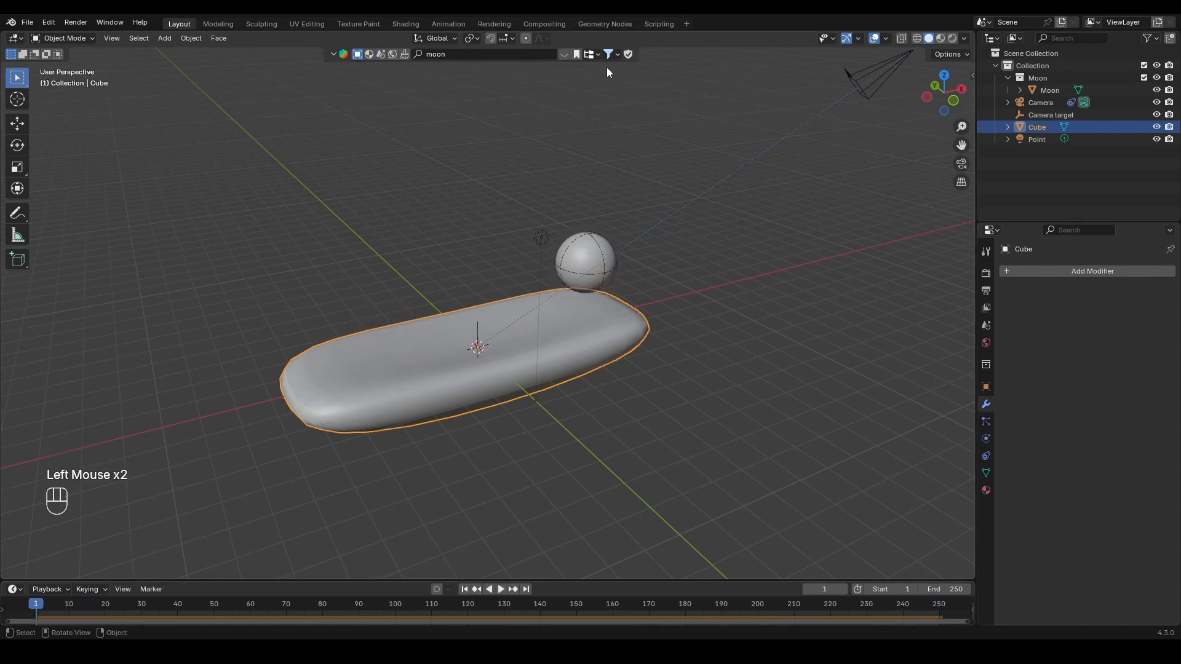
click(457, 56)
text(grass)
key(Return)
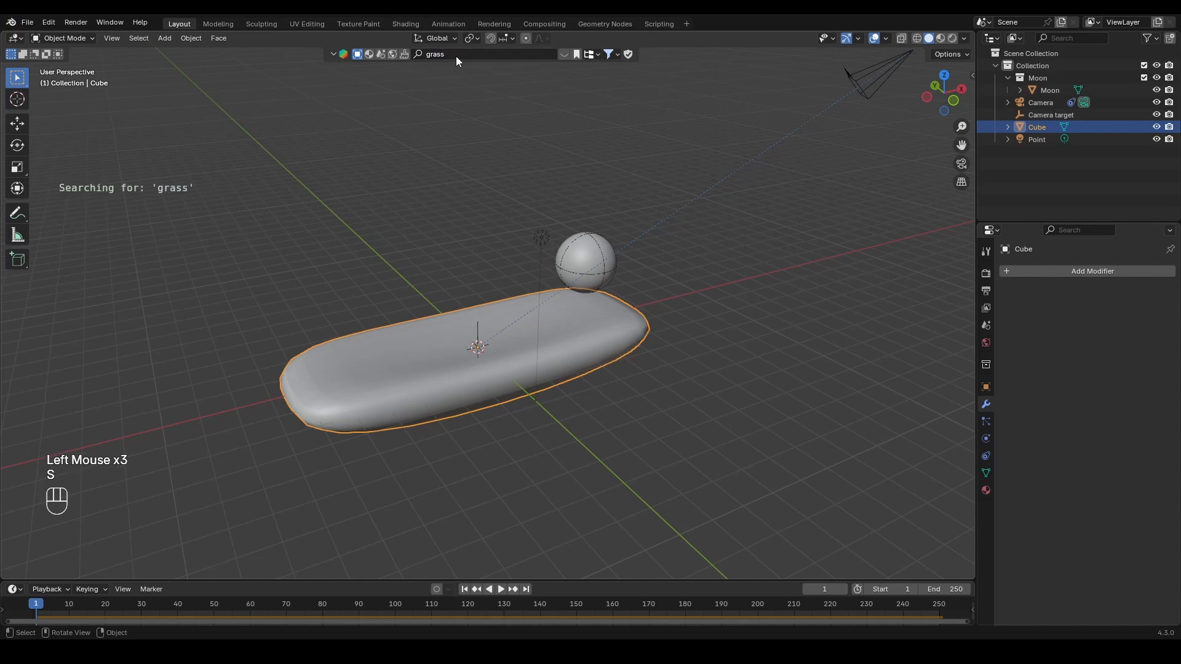
mouse_move(212, 123)
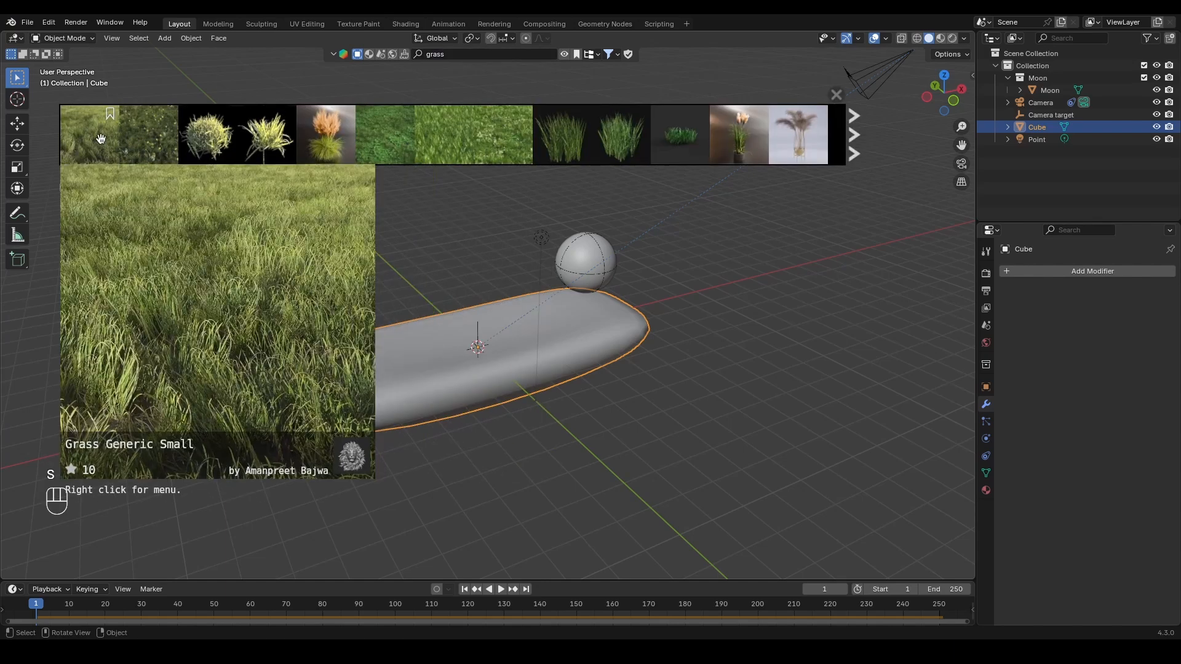
- Browse the grass results and add the Grass Medium 01 model at the centre of the platform
scroll(370, 139, down, 4)
scroll(446, 148, down, 4)
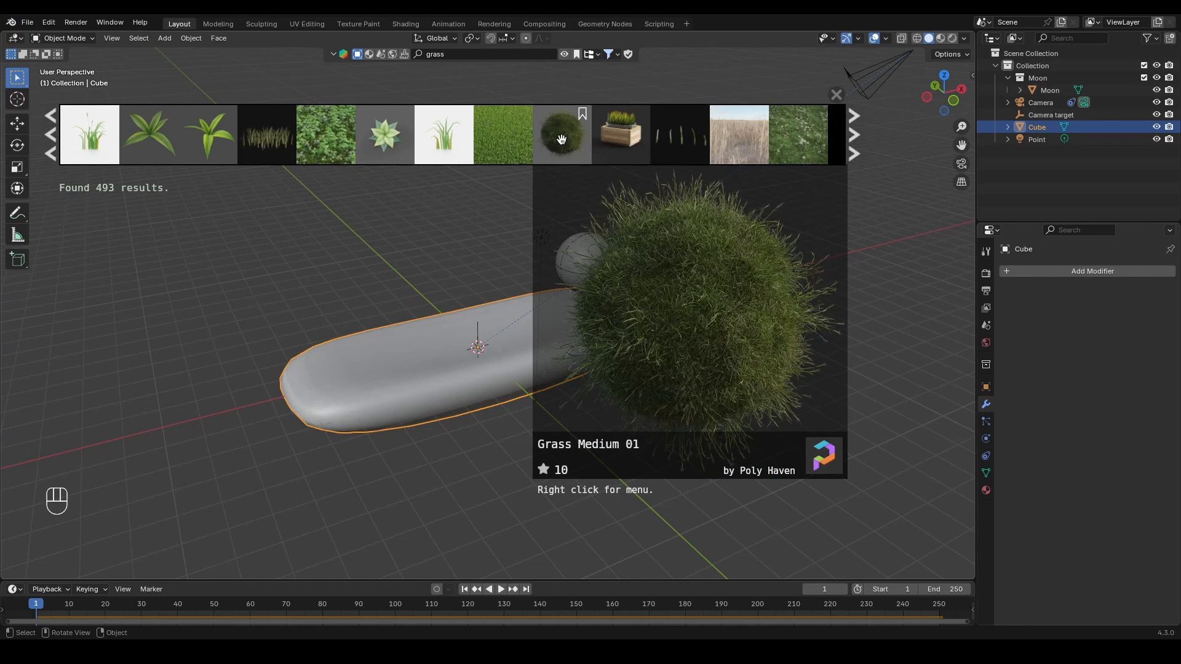
drag(561, 139, 477, 344)
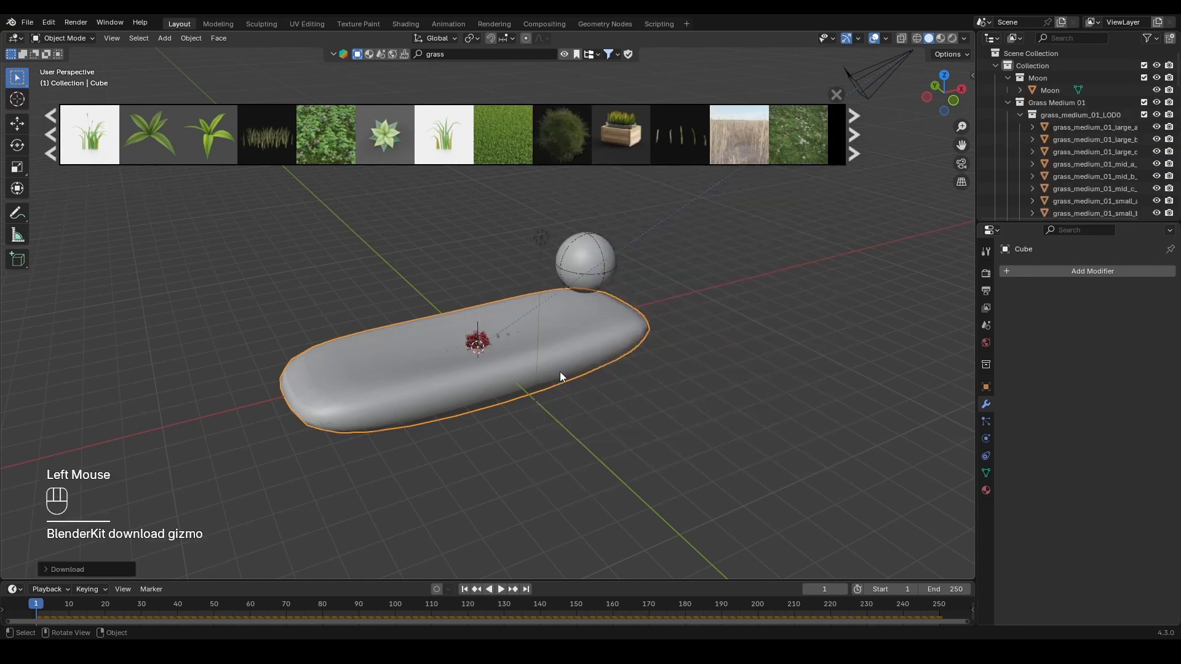
- Enlarge the Outliner to show more of the Grass Medium 01 collection's contents
scroll(1039, 111, down, 6)
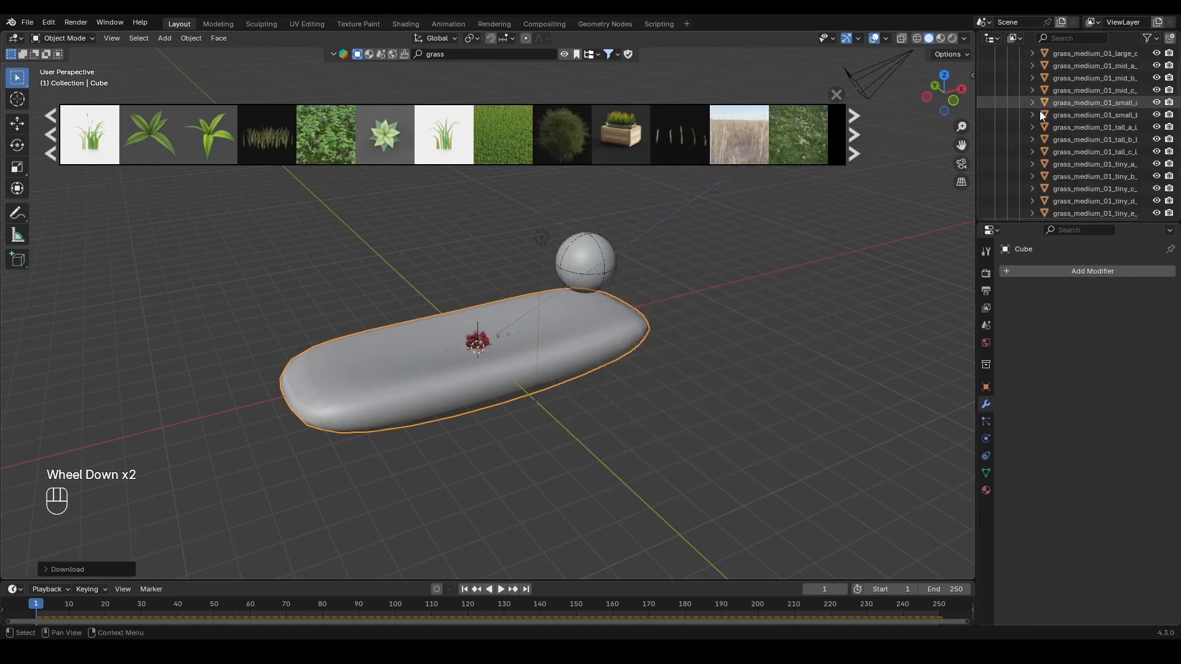
scroll(1062, 142, down, 7)
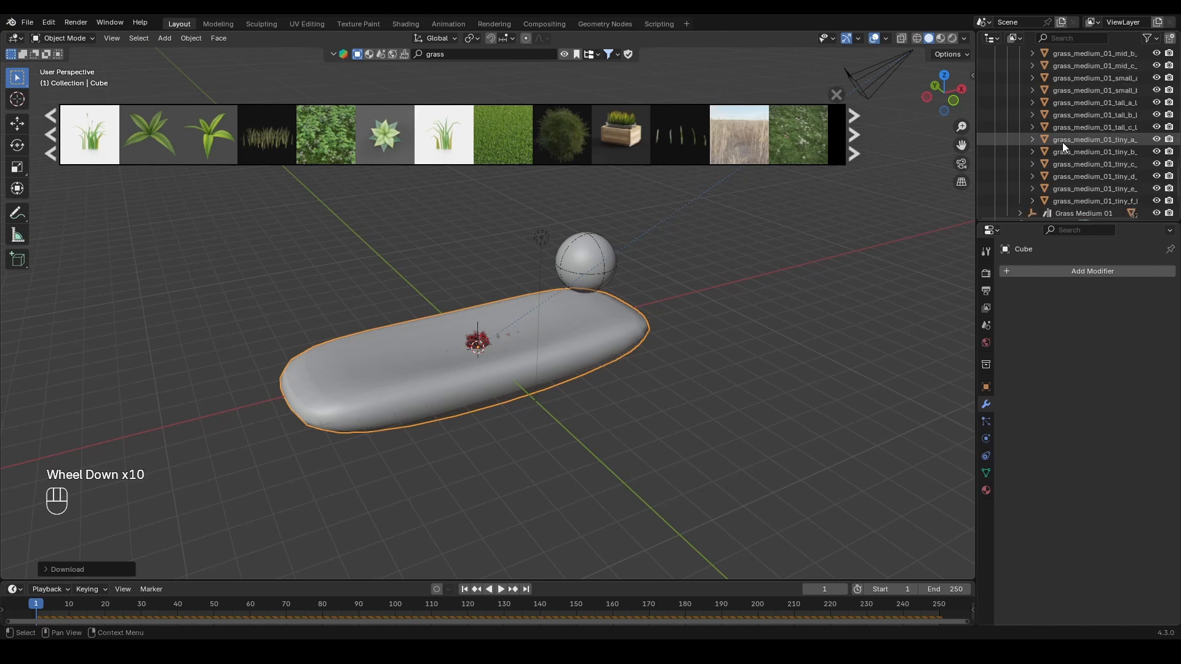
scroll(1069, 203, up, 3)
drag(1071, 219, 1069, 459)
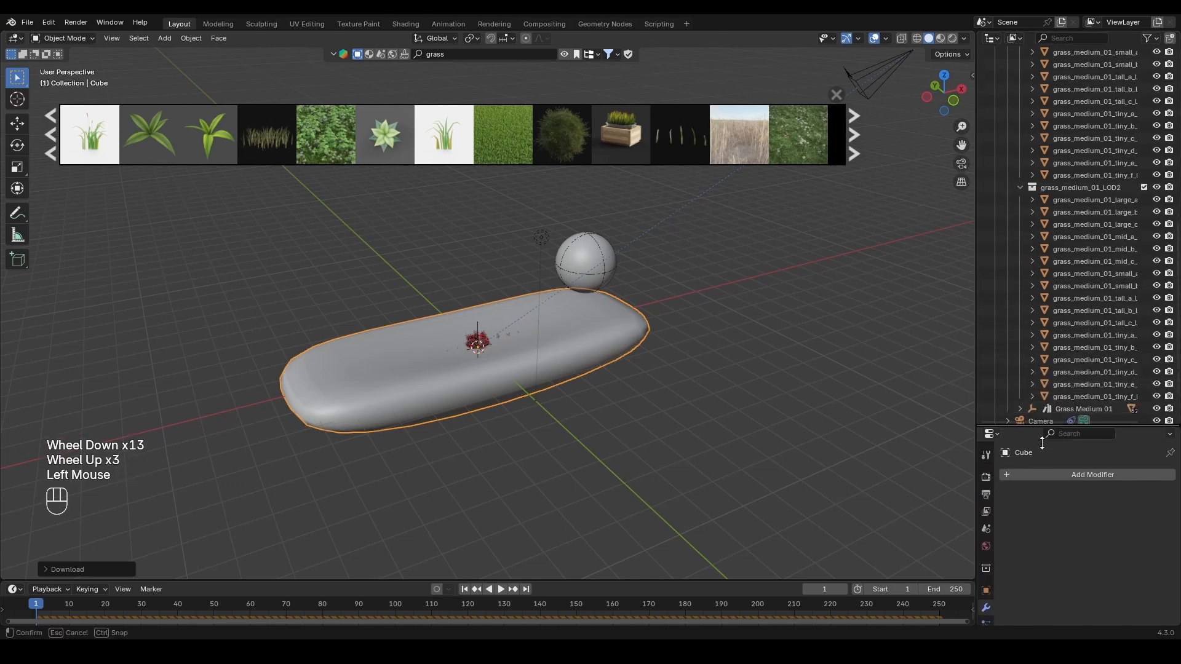
scroll(1068, 300, up, 3)
scroll(1070, 299, up, 2)
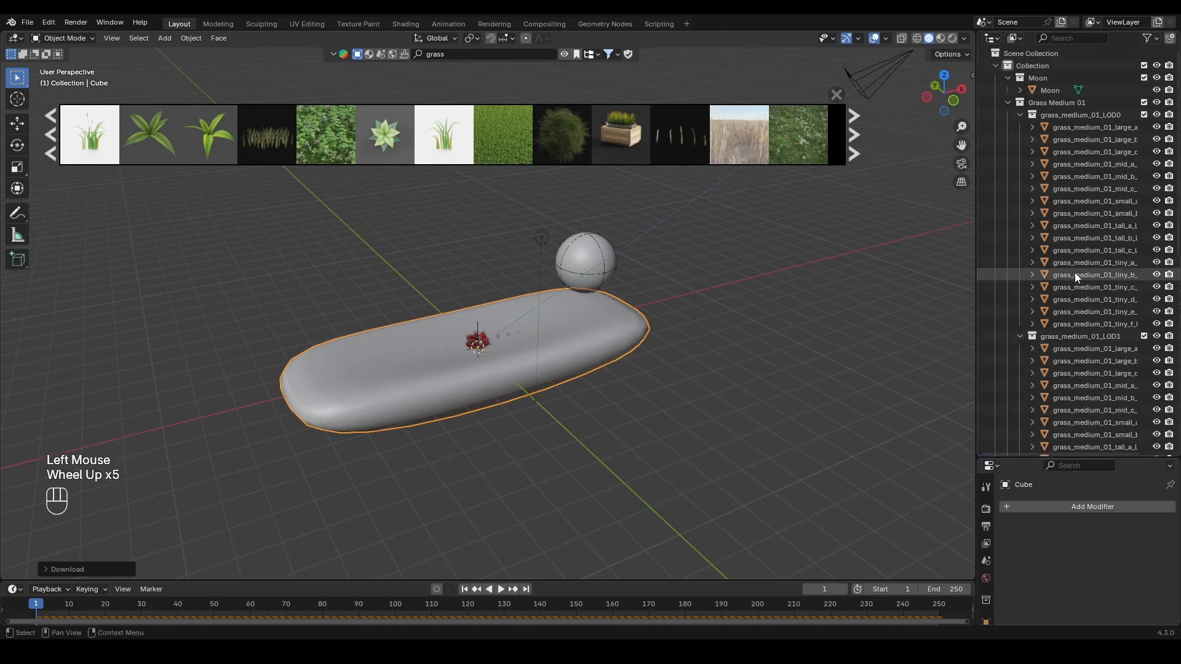
- Select all objects in the Grass Medium 01 collection and move them along the Y axis, clear of the platform
click(1057, 102)
right_click(1057, 102)
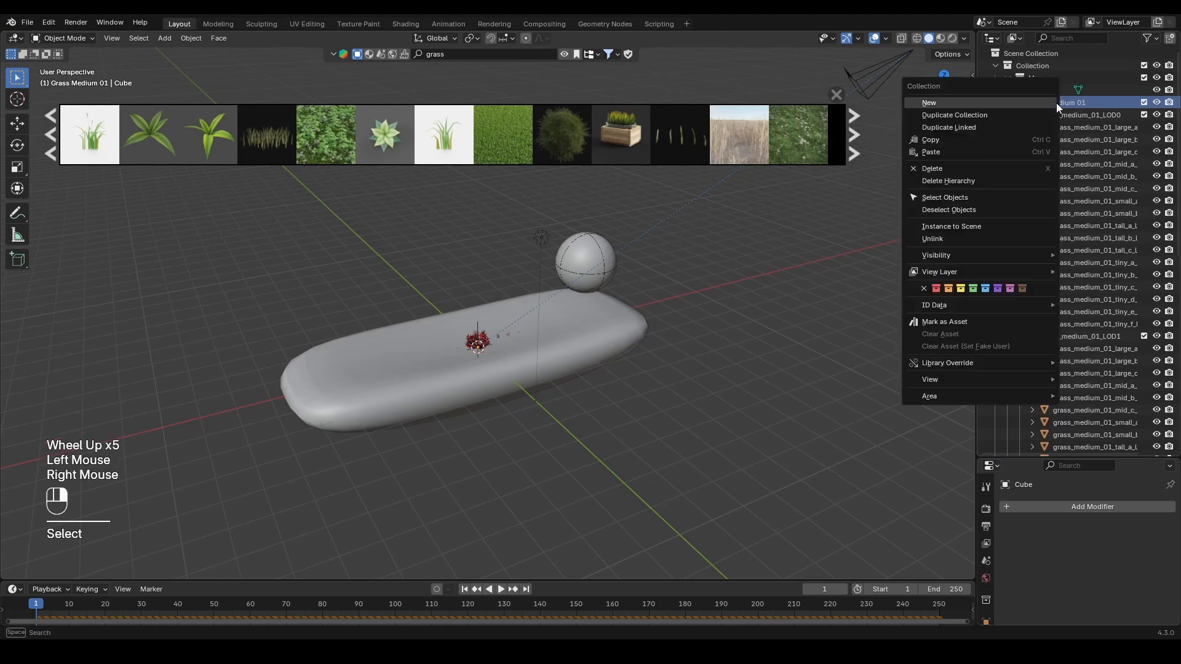
click(987, 196)
middle_drag(563, 337, 664, 367)
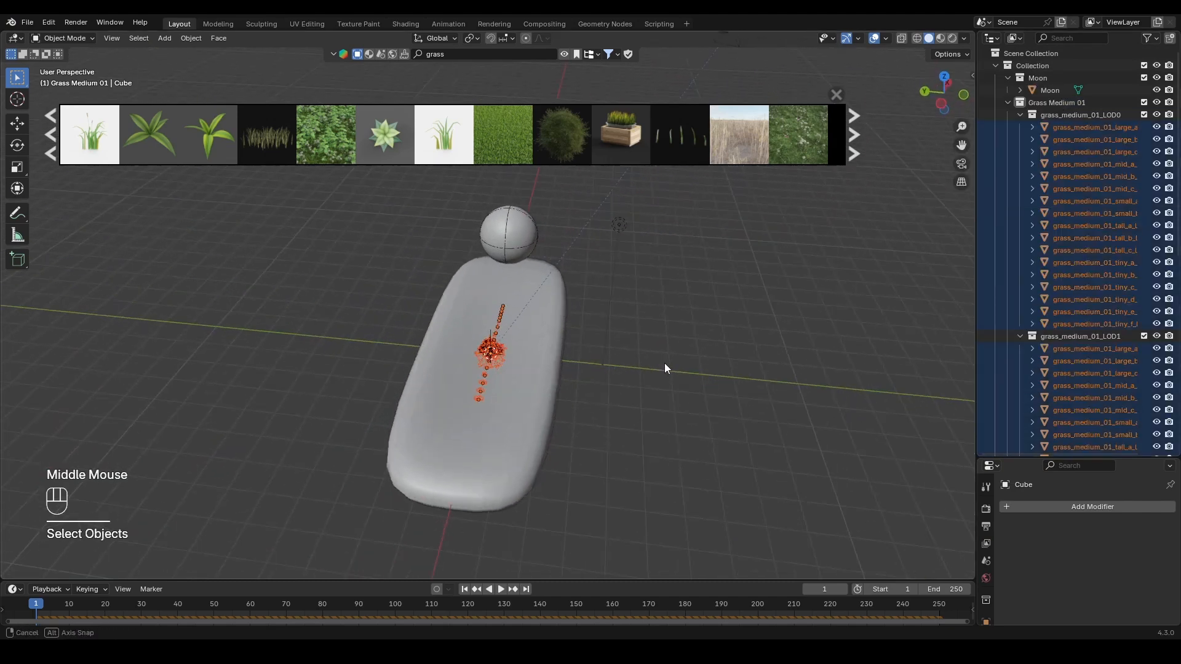
key(g)
key(y)
click(311, 356)
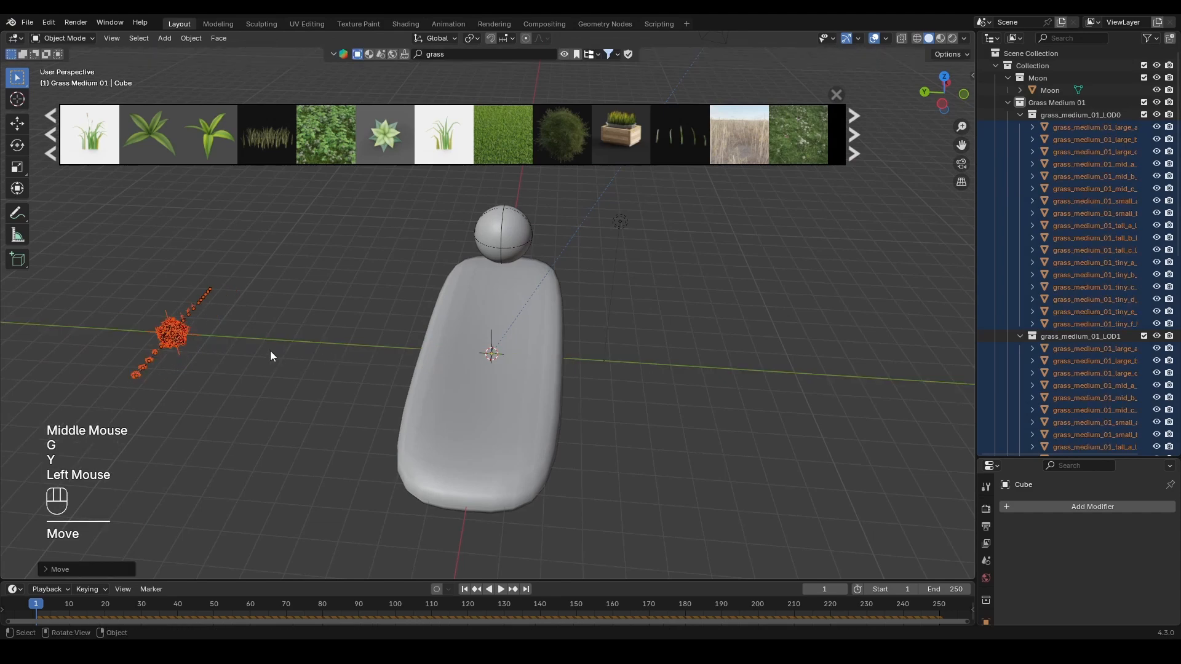
click(243, 332)
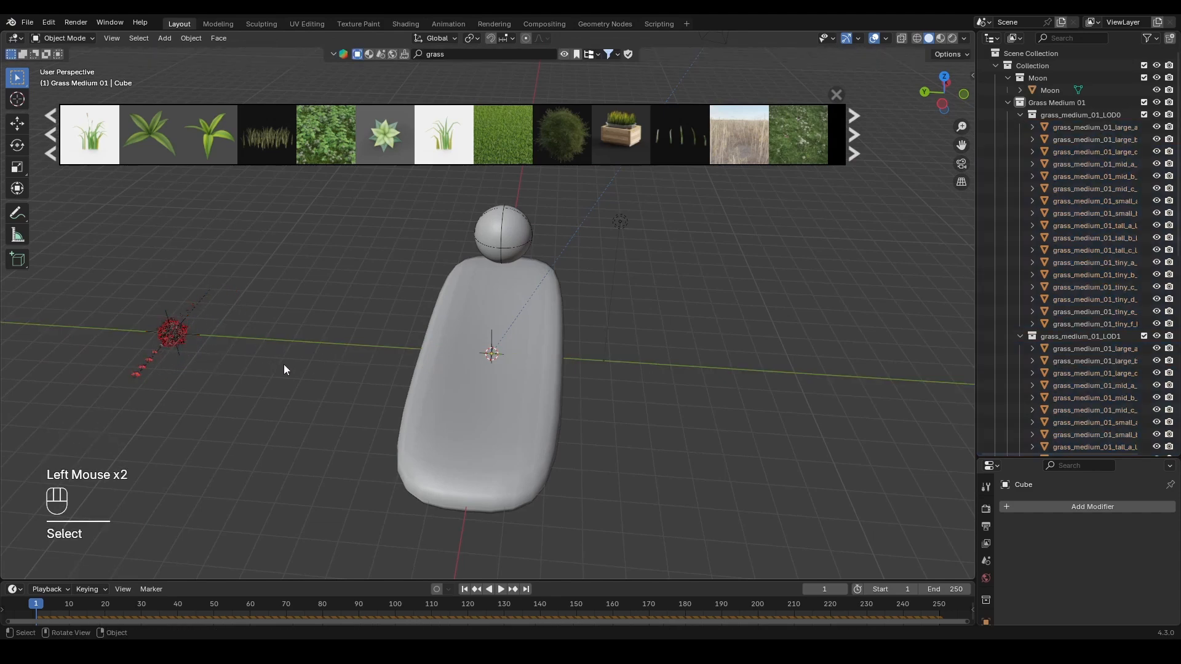
- Search the BlenderKit models for "flower"
middle_drag(747, 281, 638, 279)
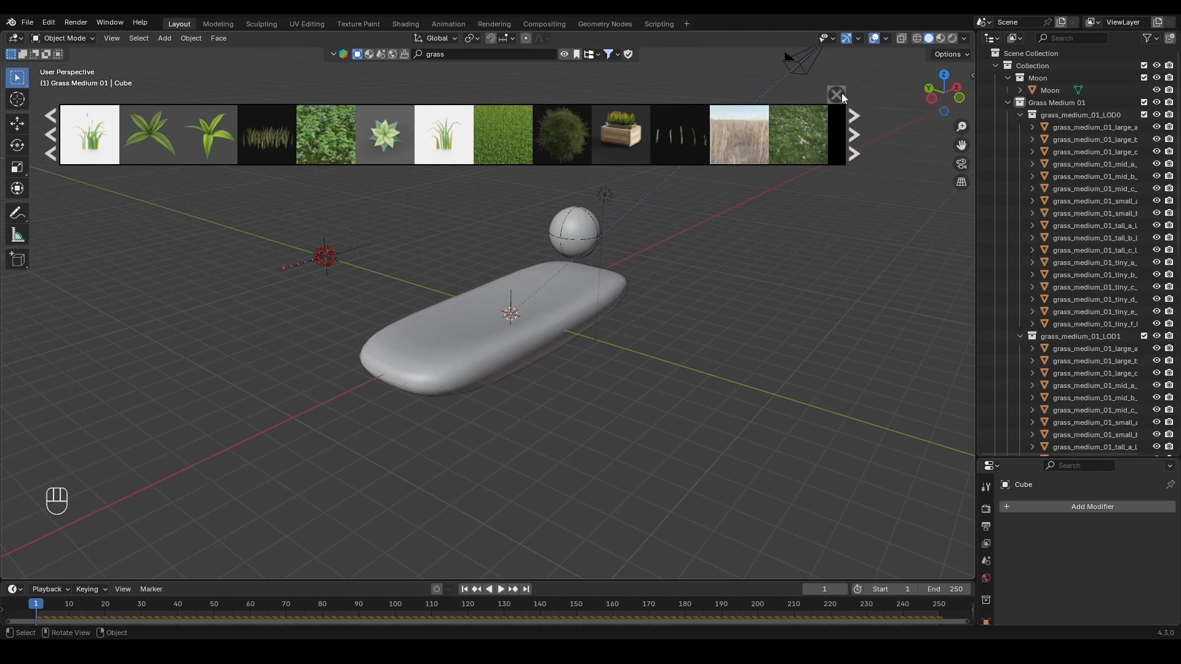
click(435, 54)
text(f)
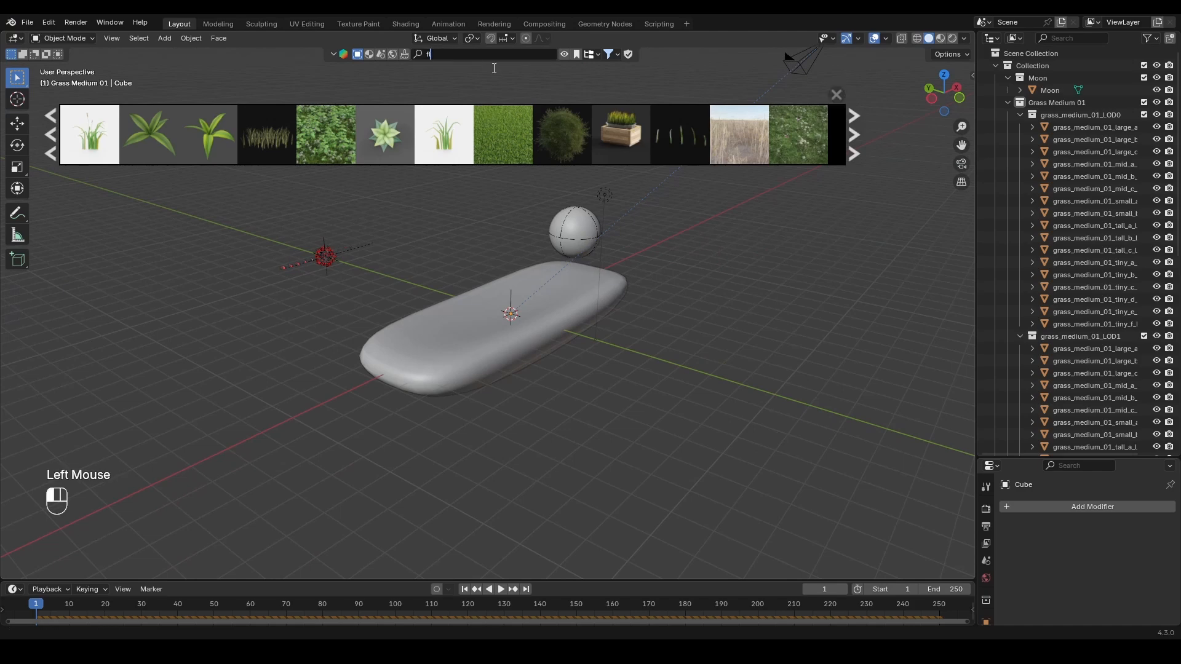
text(lower)
key(Return)
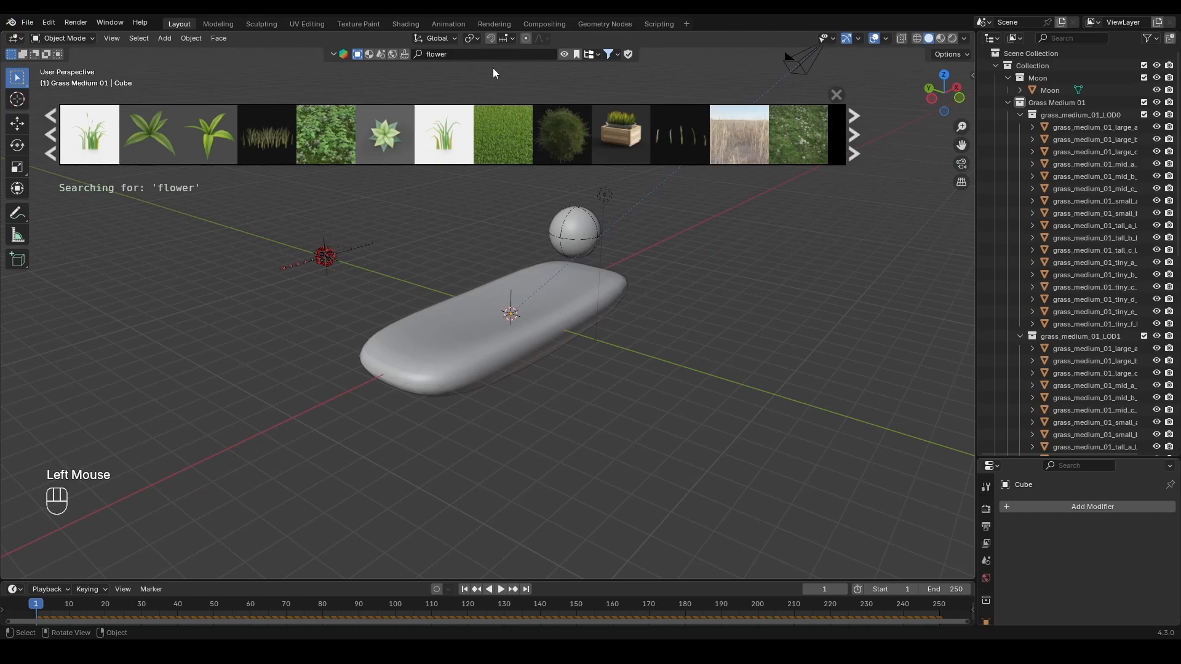
- Browse the flower results and add the Flower Empodium model to the scene
scroll(316, 128, down, 1)
scroll(315, 129, down, 4)
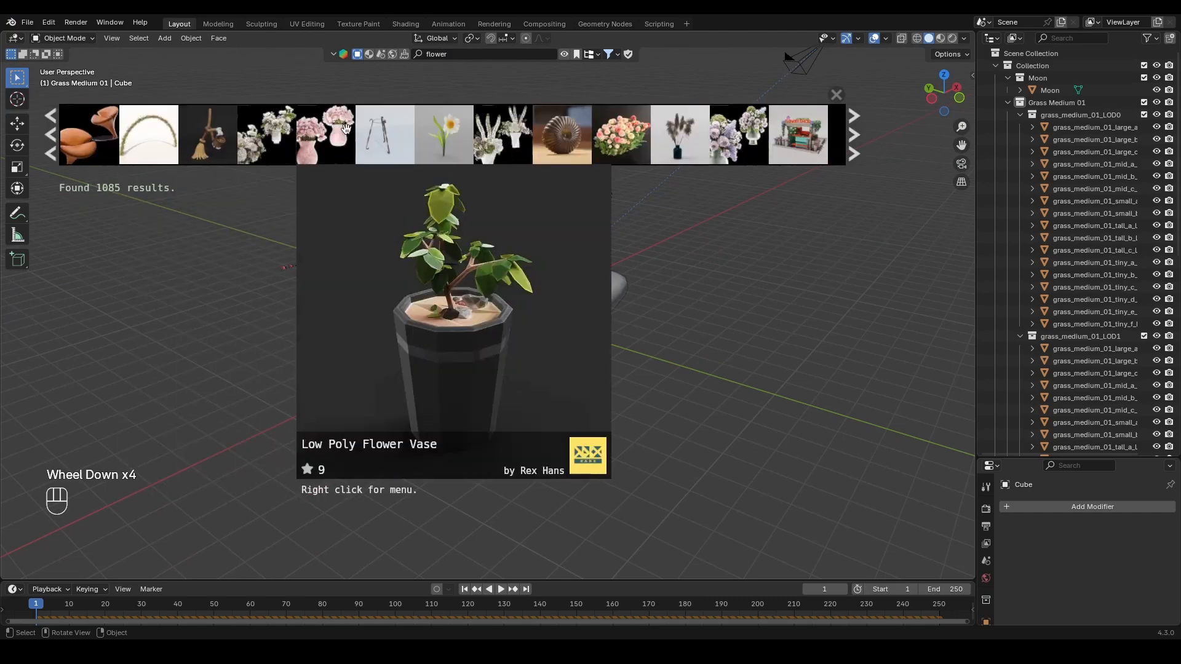
scroll(667, 143, down, 1)
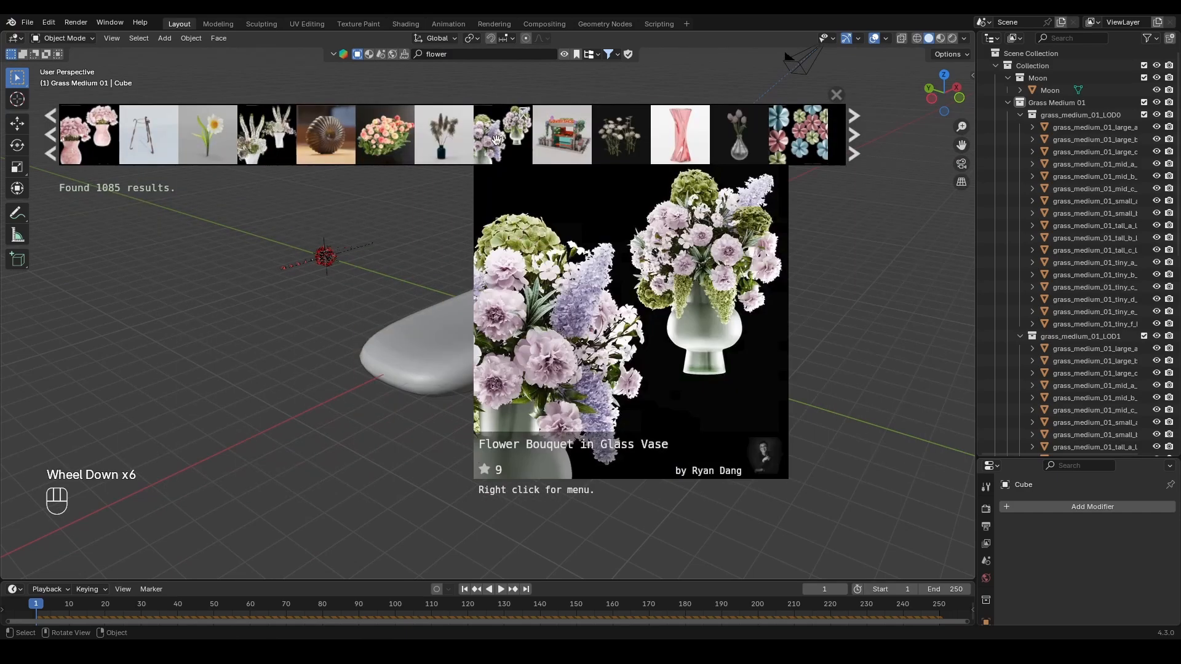
scroll(362, 134, down, 4)
mouse_move(558, 136)
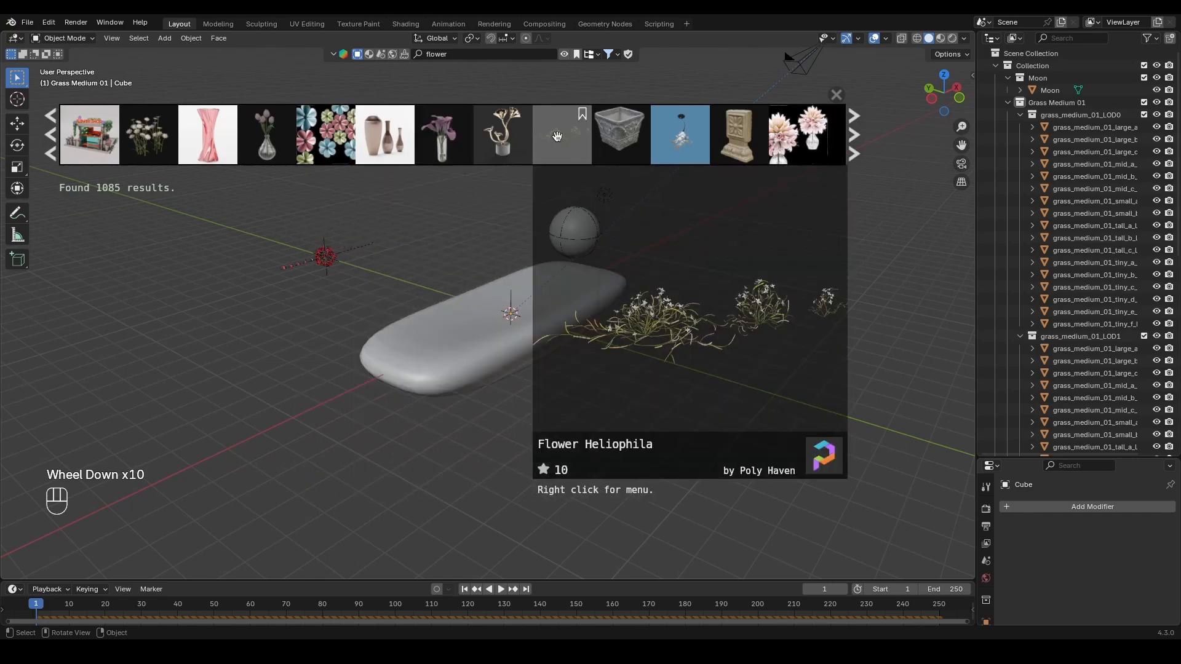
scroll(551, 138, down, 3)
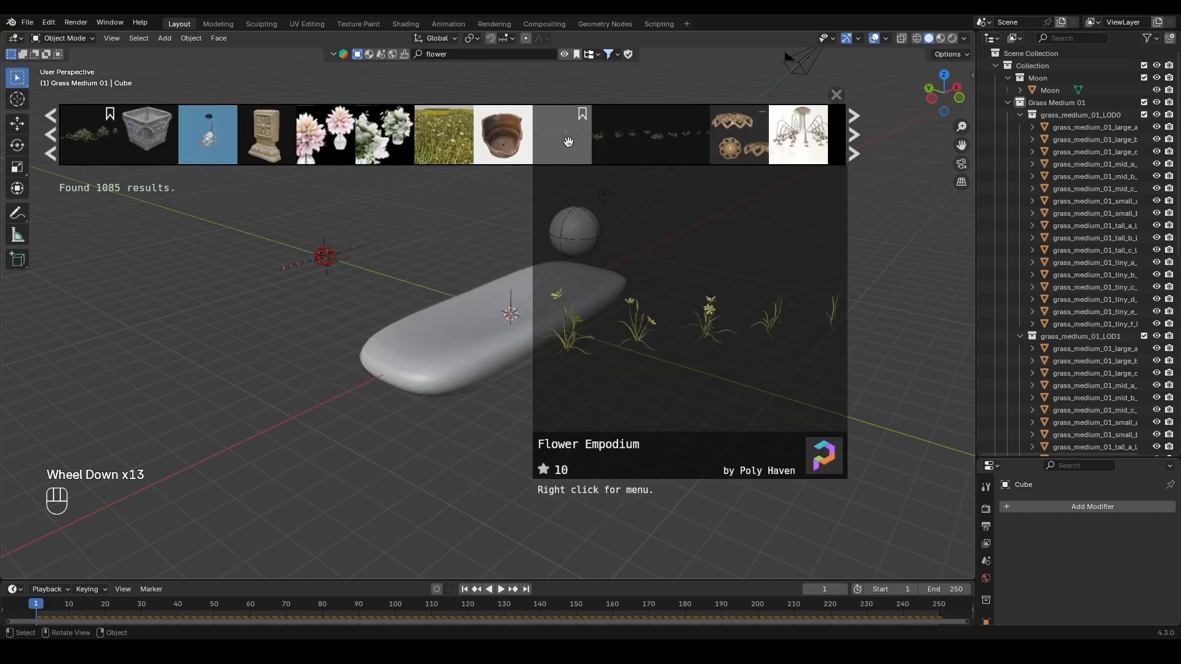
double_click(568, 141)
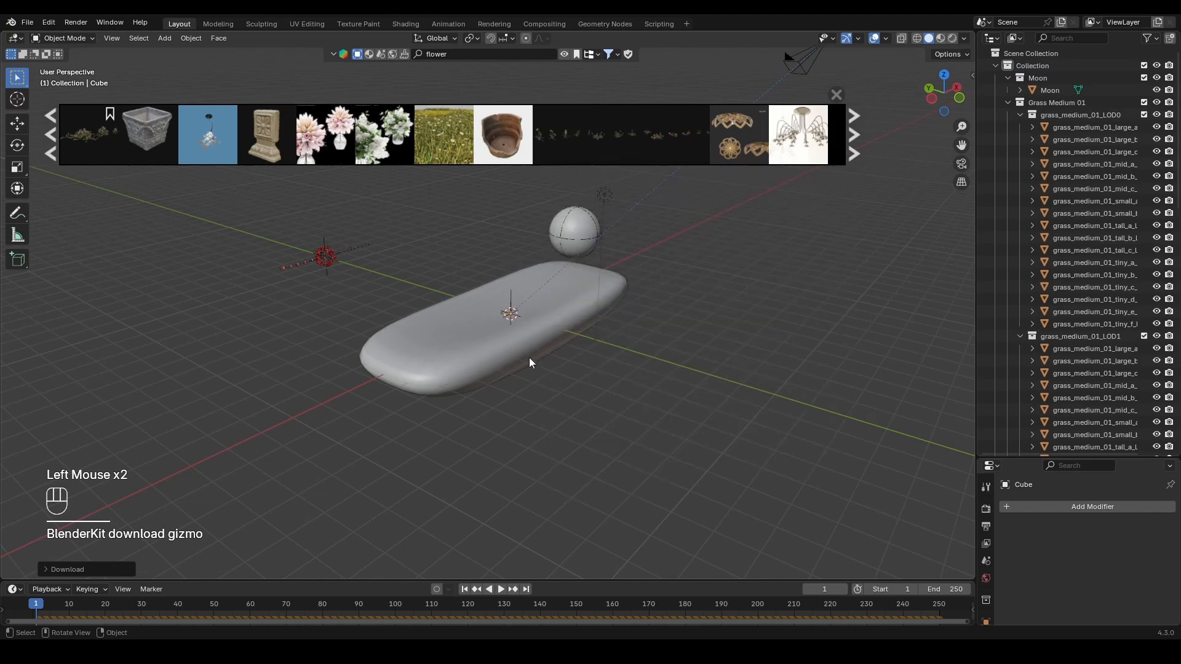
- Collapse the Grass Medium 01 collection, select all Flower Empodium objects and move them about 13 m along Y, past the grass
click(1008, 102)
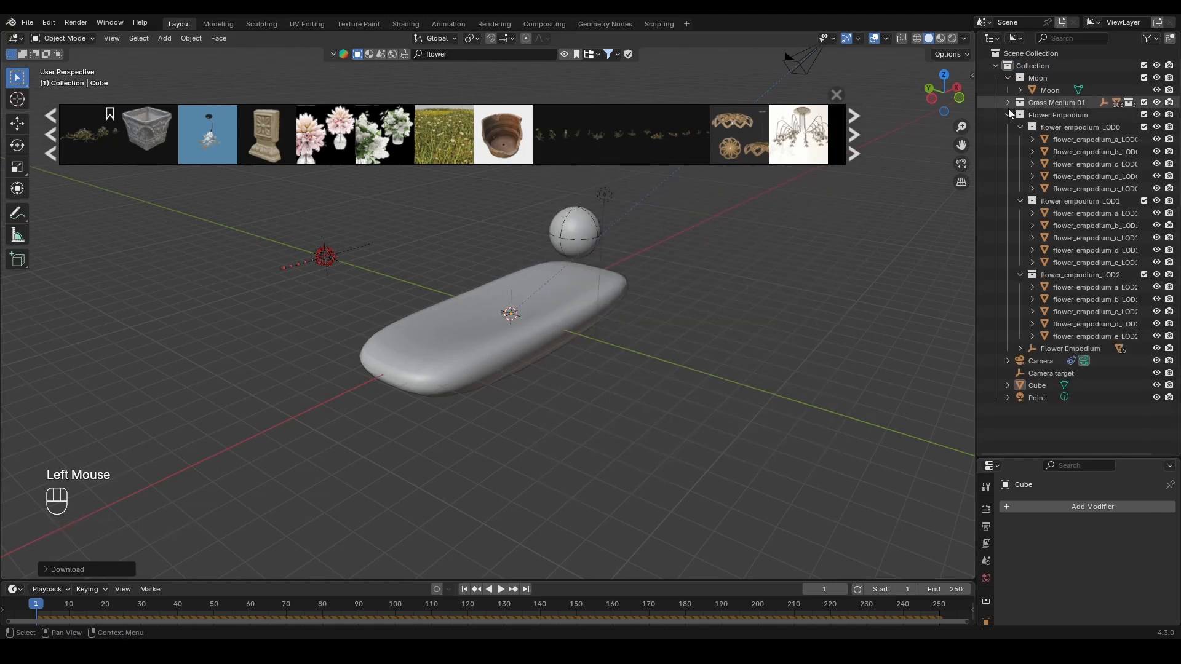
click(1047, 117)
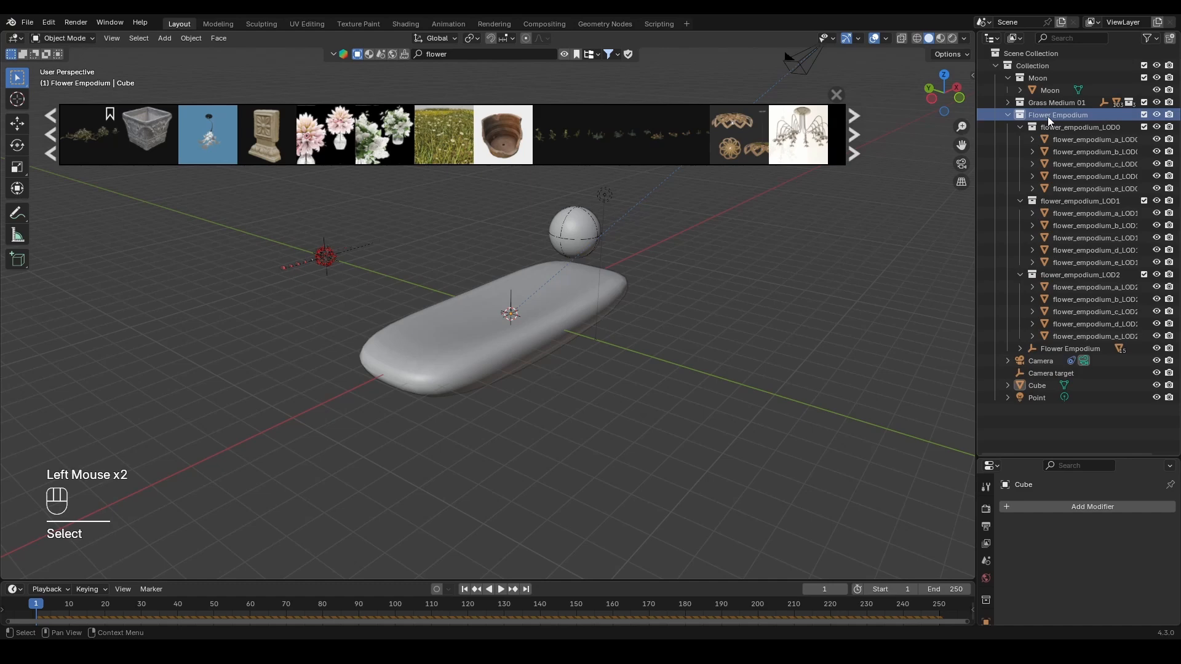
right_click(1047, 116)
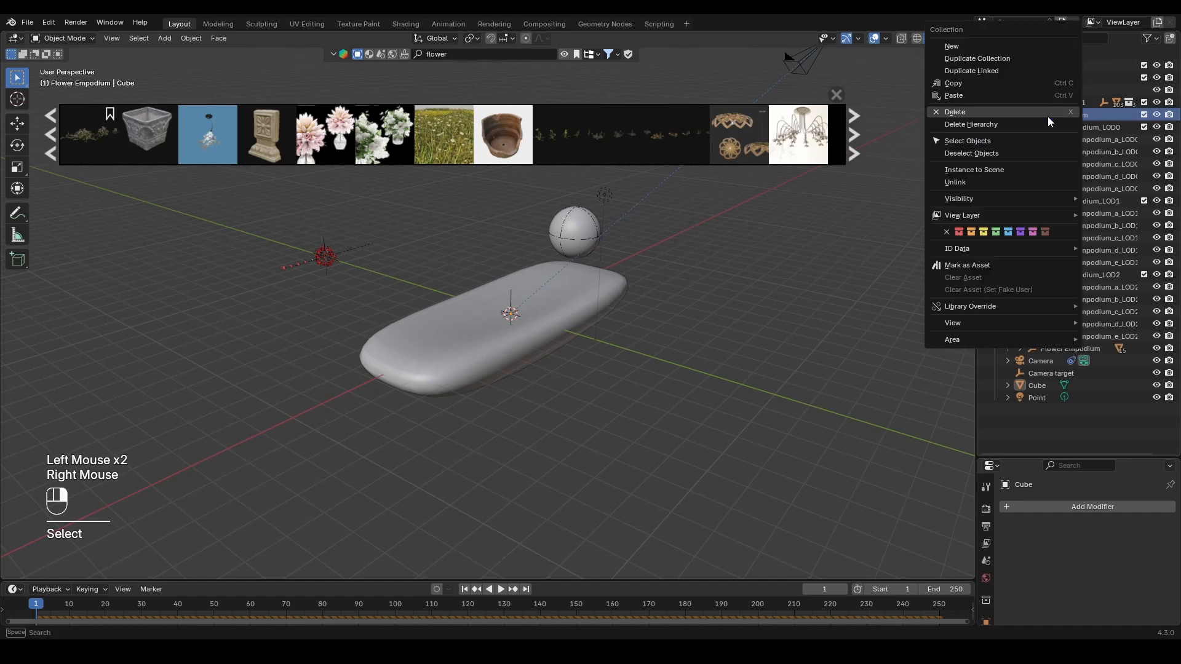
click(1026, 140)
click(836, 95)
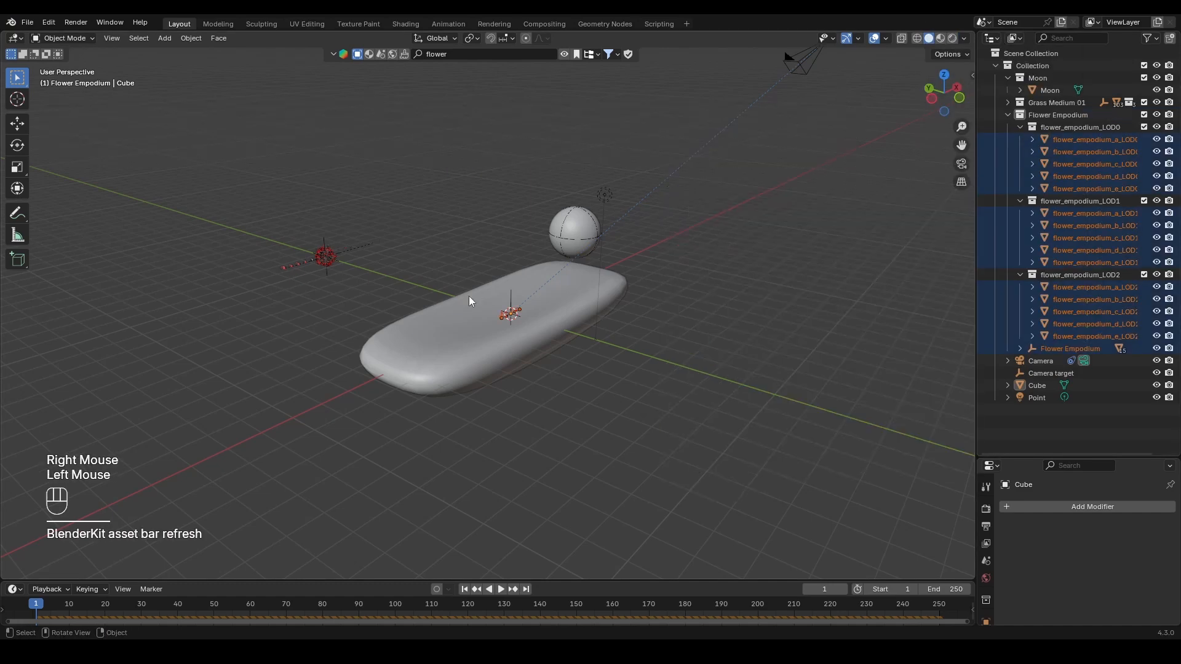
middle_drag(469, 296, 533, 330)
key(g)
key(y)
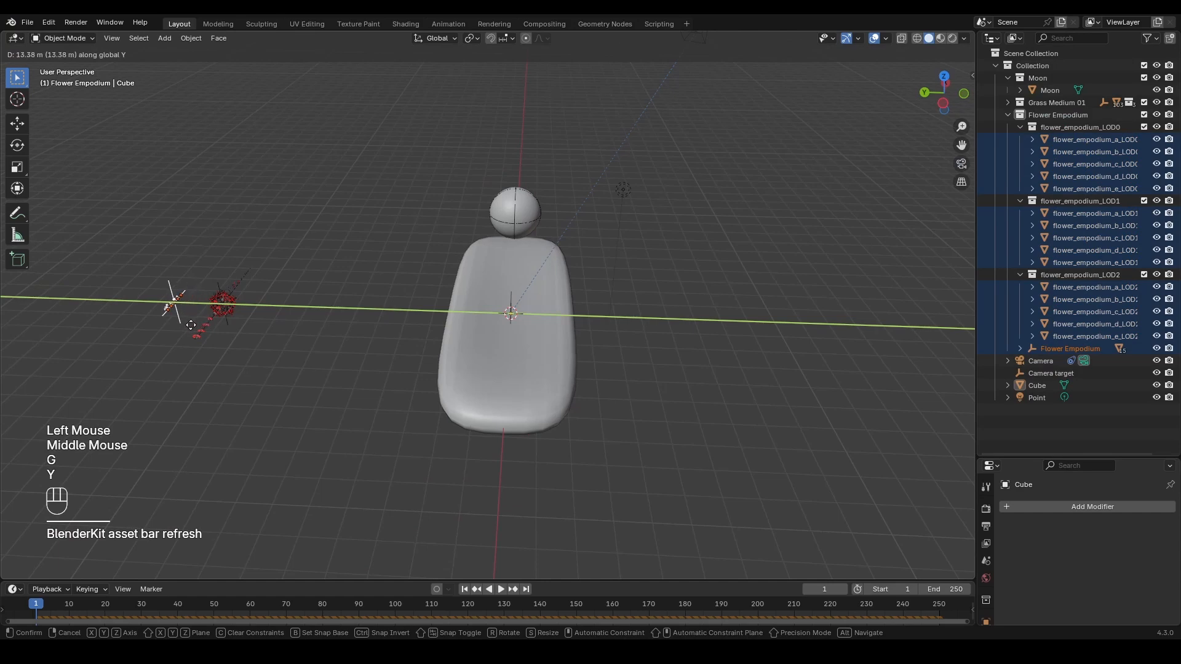
click(193, 325)
- Examine the grass and flower models up close beside the platform
shift+middle_drag(246, 311, 481, 320)
scroll(511, 329, up, 4)
scroll(493, 329, up, 1)
scroll(483, 326, down, 2)
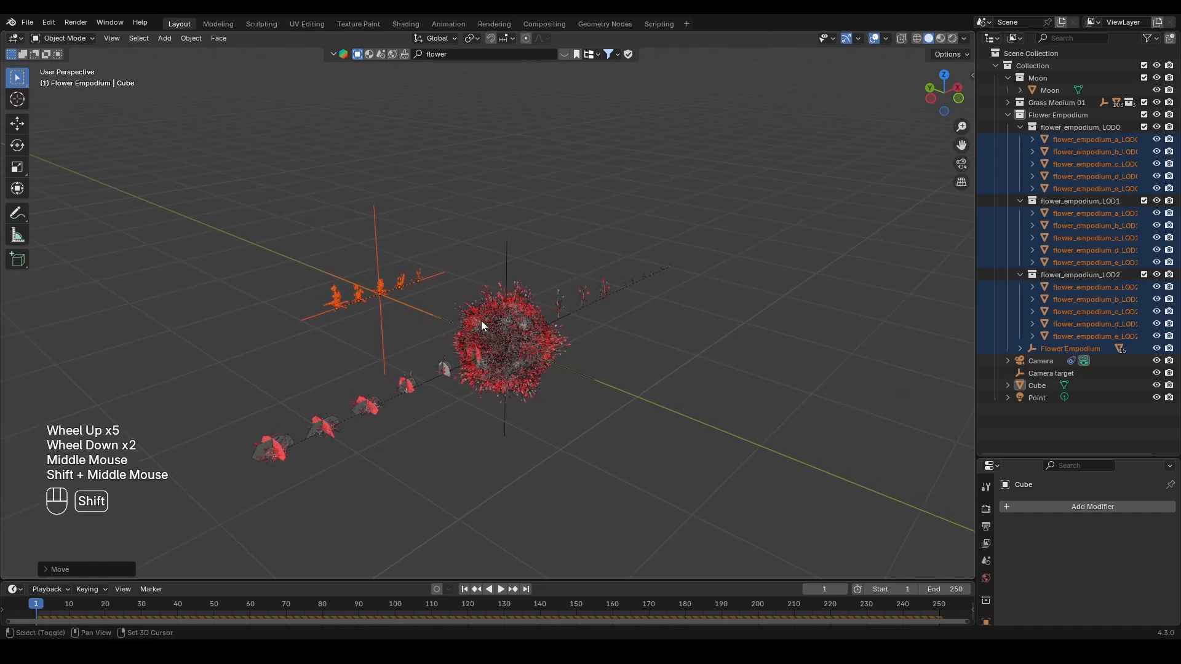
click(655, 357)
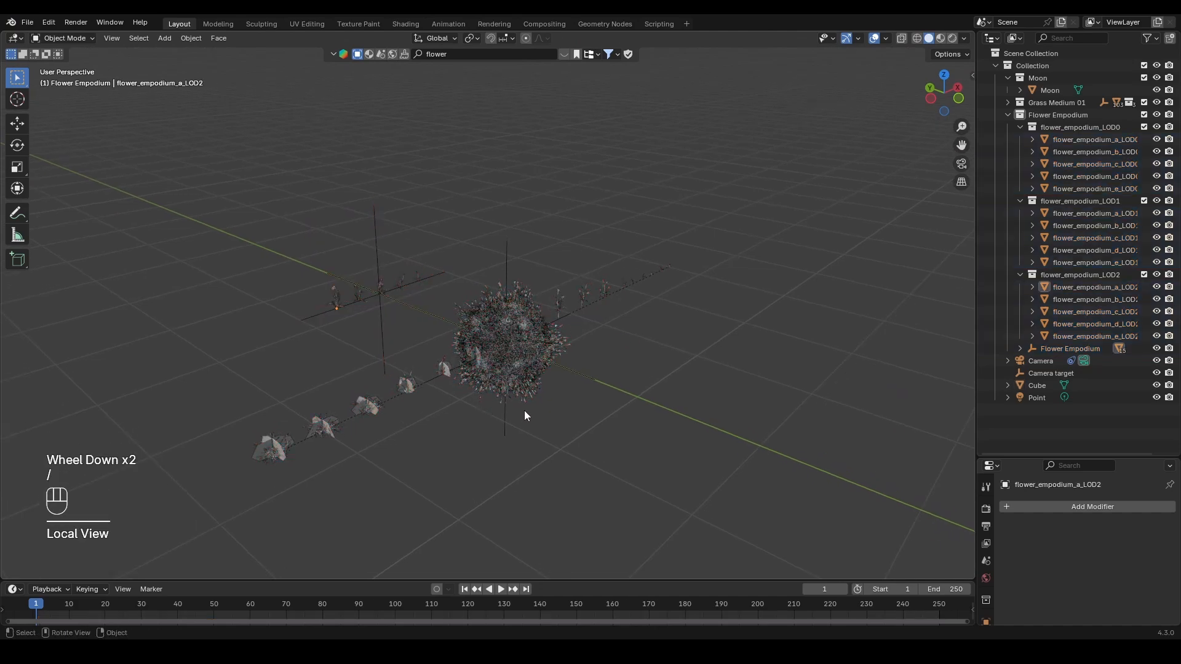
scroll(547, 403, down, 3)
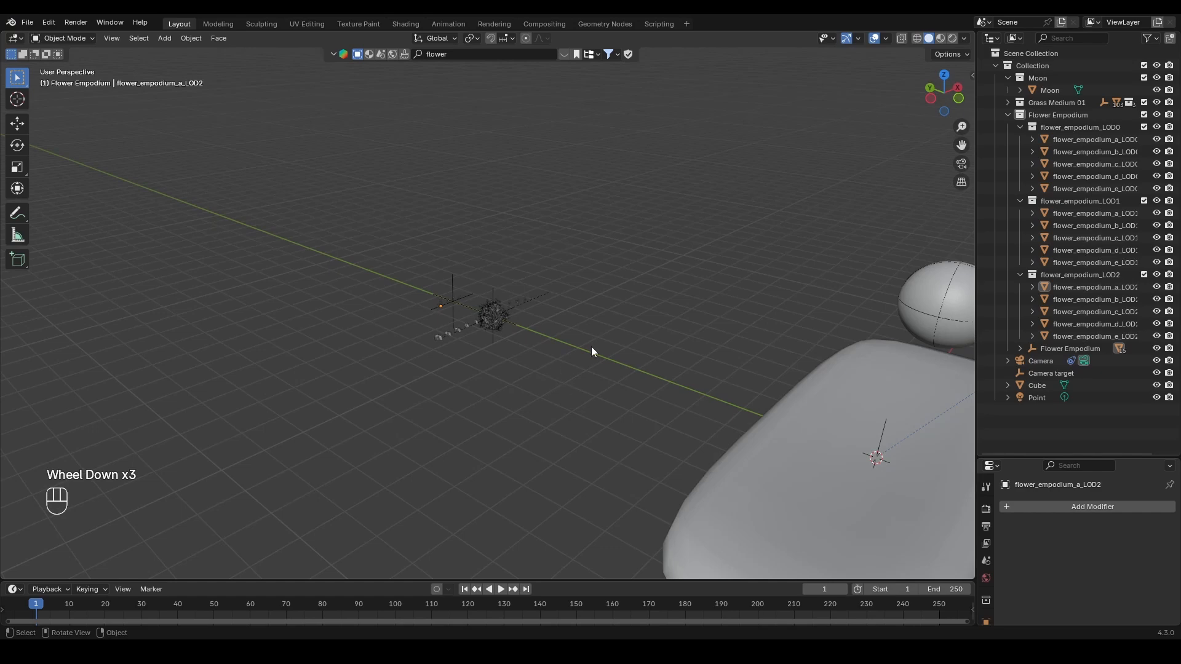
- Select the platform and split the 3D viewport into a narrow and a wide area side by side
shift+middle_drag(712, 429, 469, 322)
shift+scroll(469, 322, down, 1)
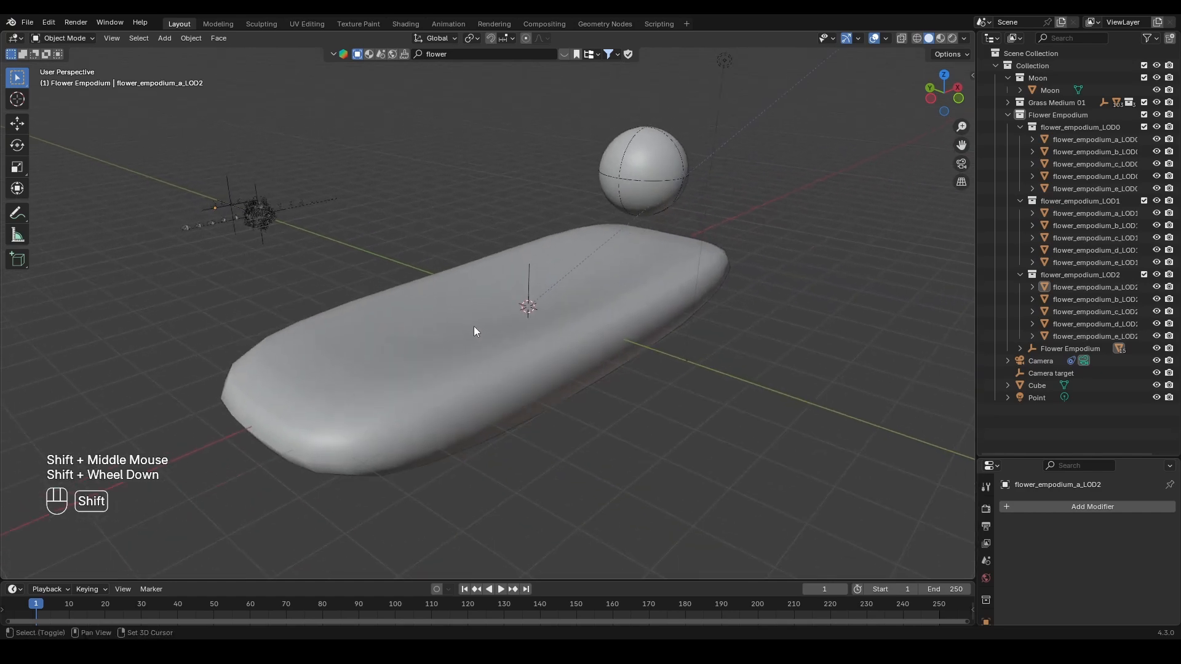
click(507, 327)
click(519, 316)
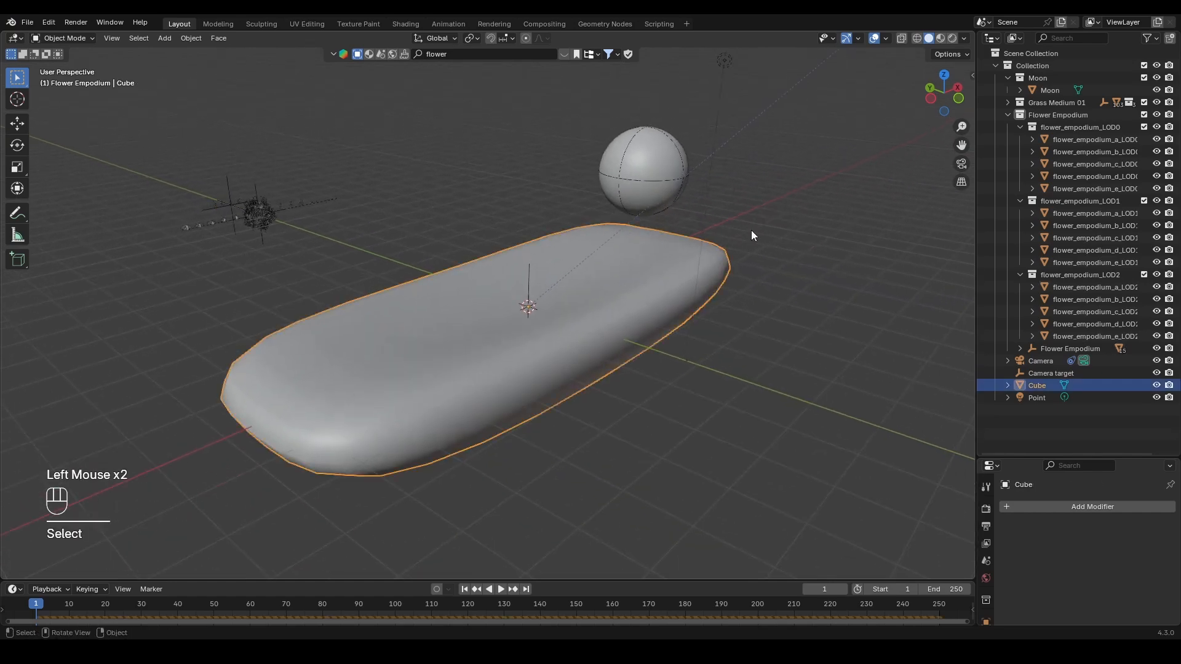
drag(967, 41, 360, 58)
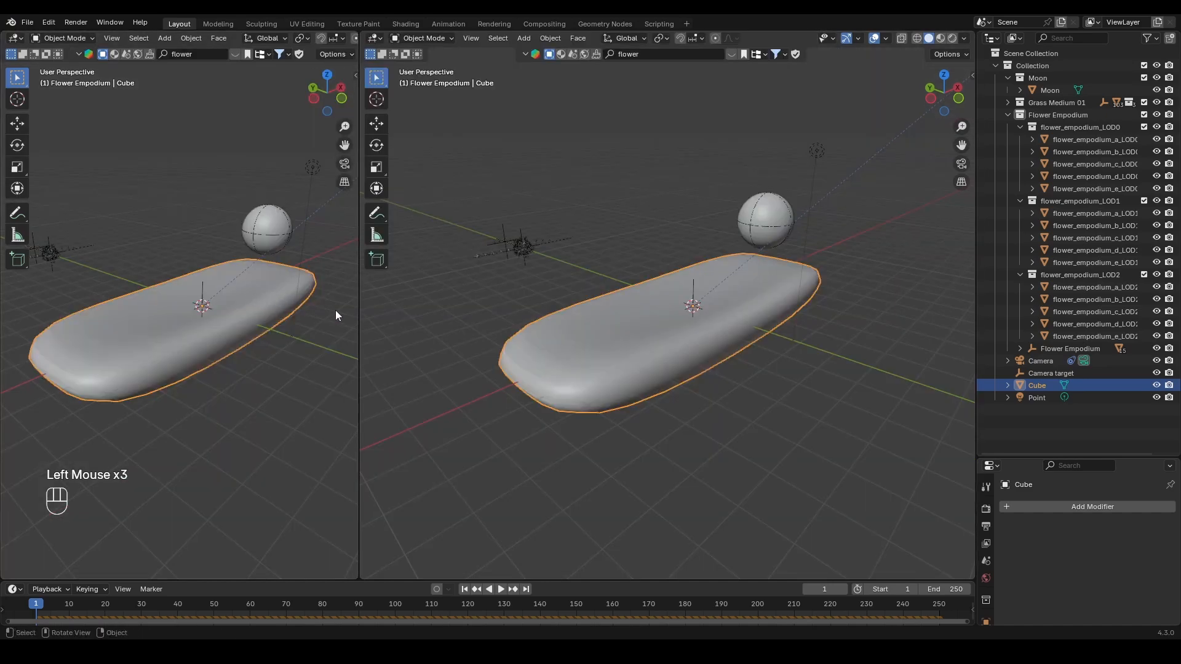
drag(360, 310, 325, 323)
middle_drag(239, 326, 212, 321)
- Change the wider viewport to a Geometry Node Editor and create a new geometry node tree on the platform
click(342, 38)
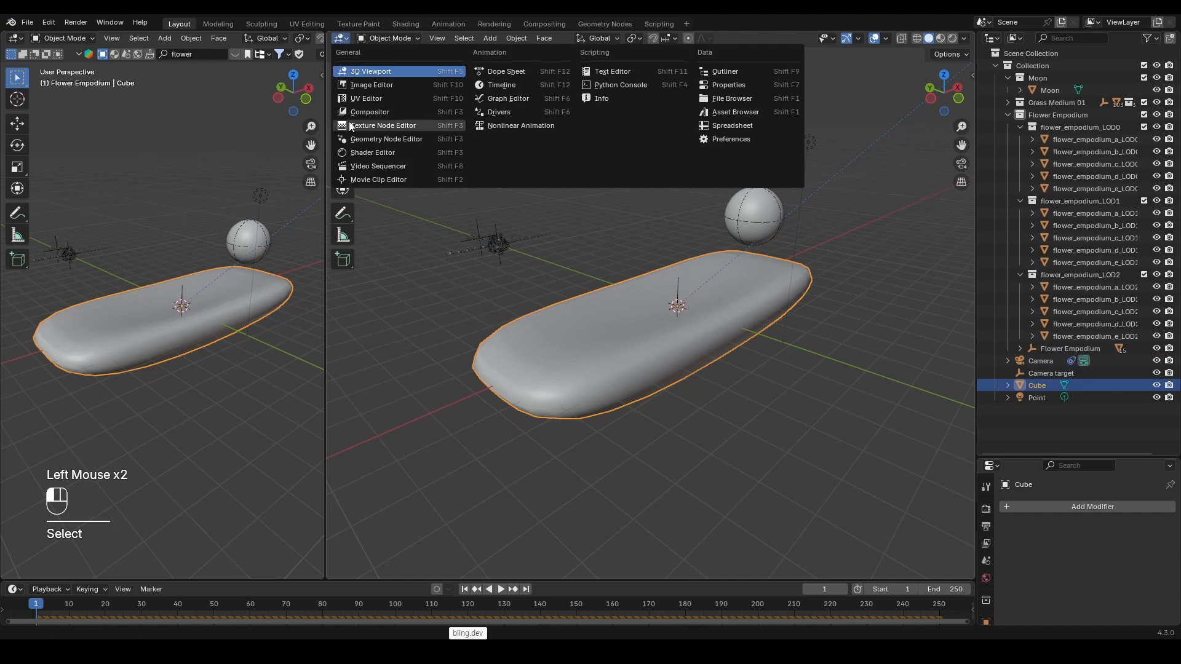
click(349, 139)
key(n)
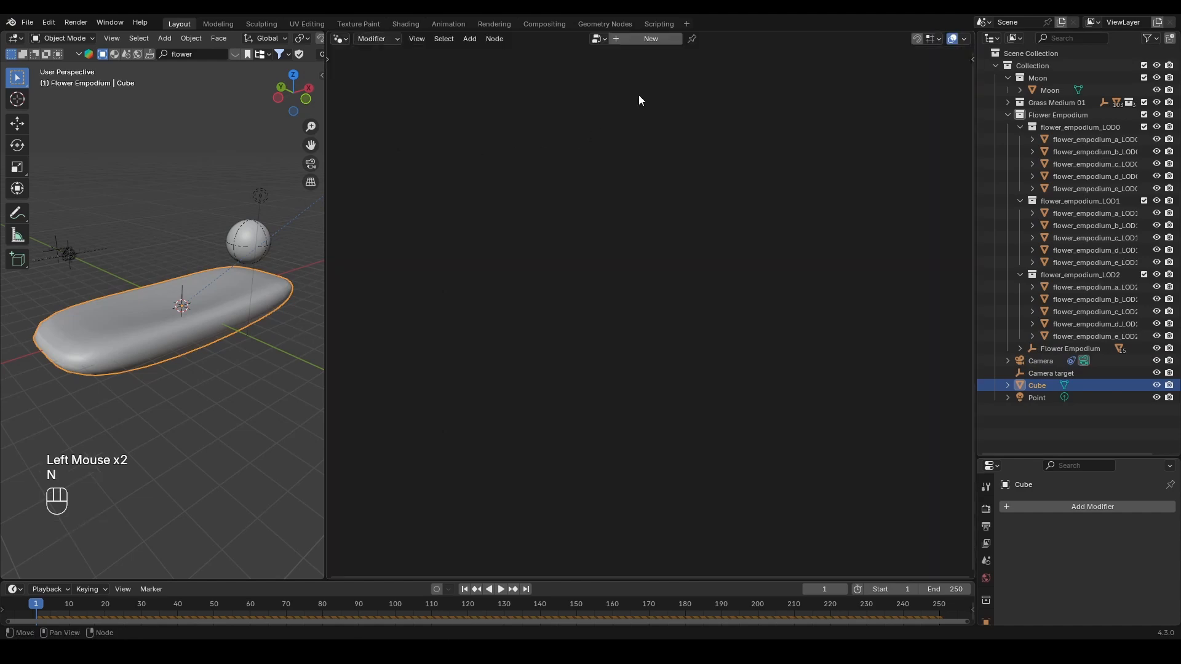
click(648, 40)
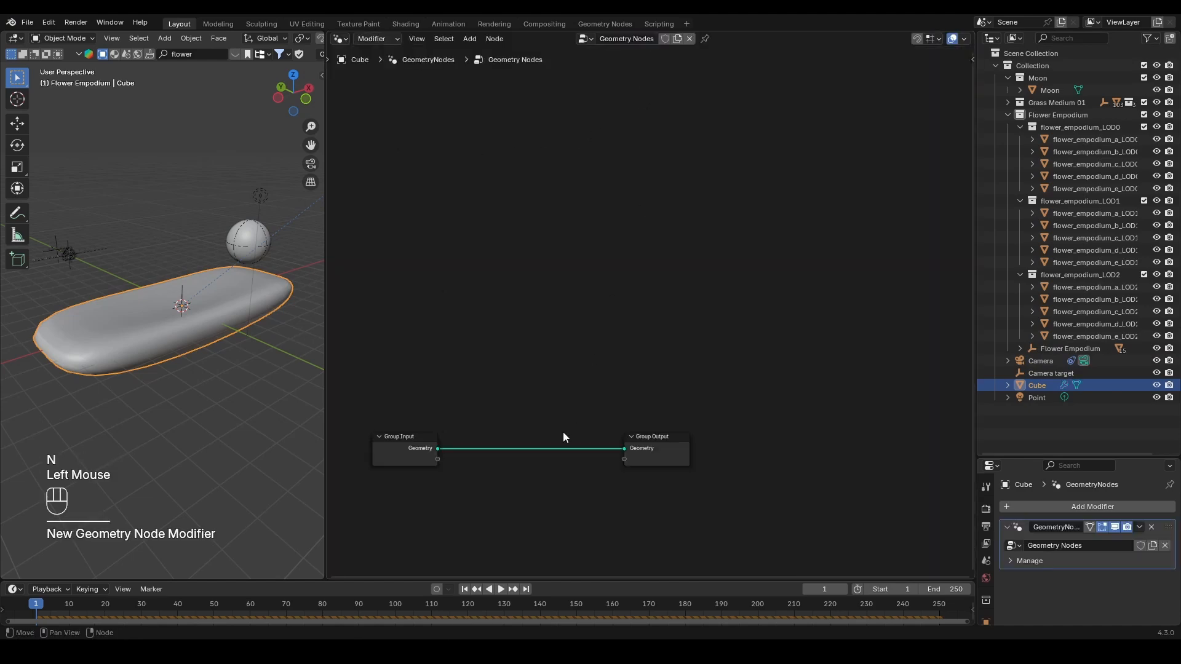
middle_drag(563, 437, 662, 352)
- Enlarge the Properties editor to show more of the platform's modifier settings
drag(1040, 456, 1045, 294)
click(622, 404)
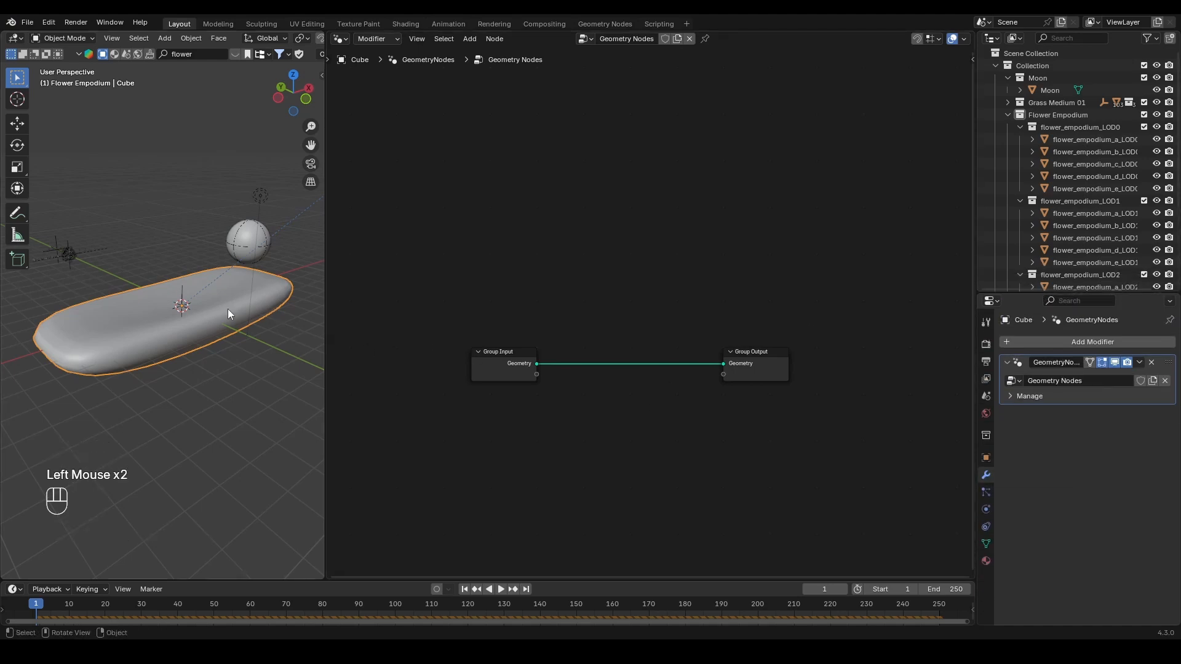
middle_drag(227, 309, 197, 311)
- Insert a Distribute Points on Faces node between the Group Input and Group Output of the platform's node tree
click(635, 334)
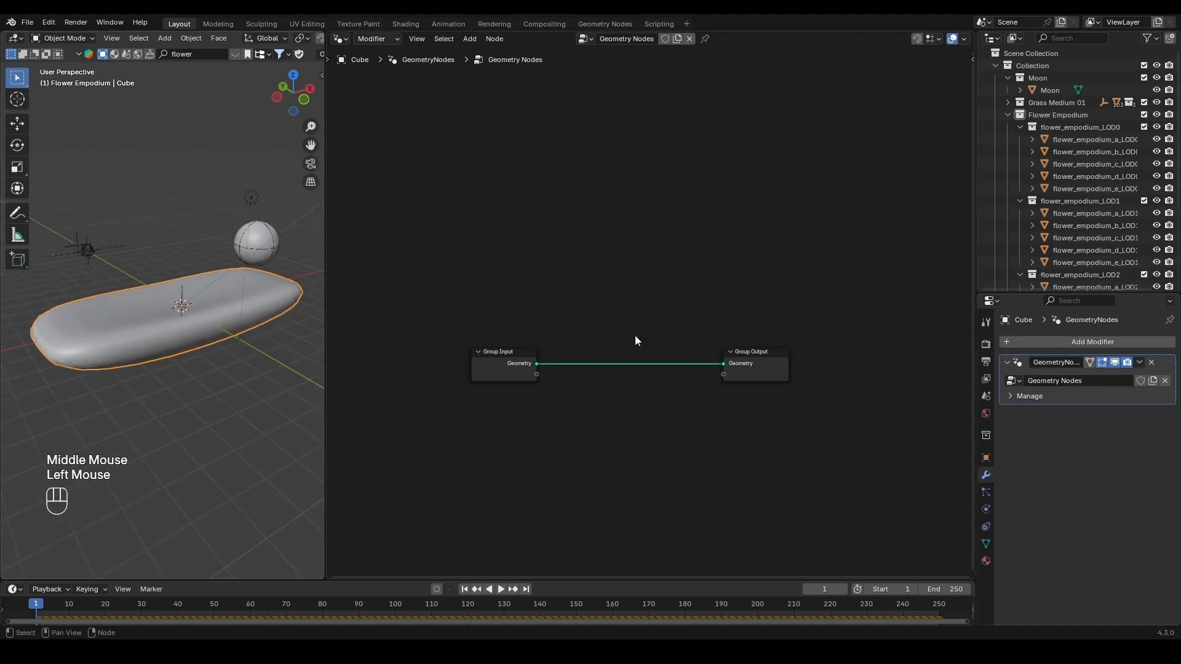
key(shift+a)
text(distr)
key(Return)
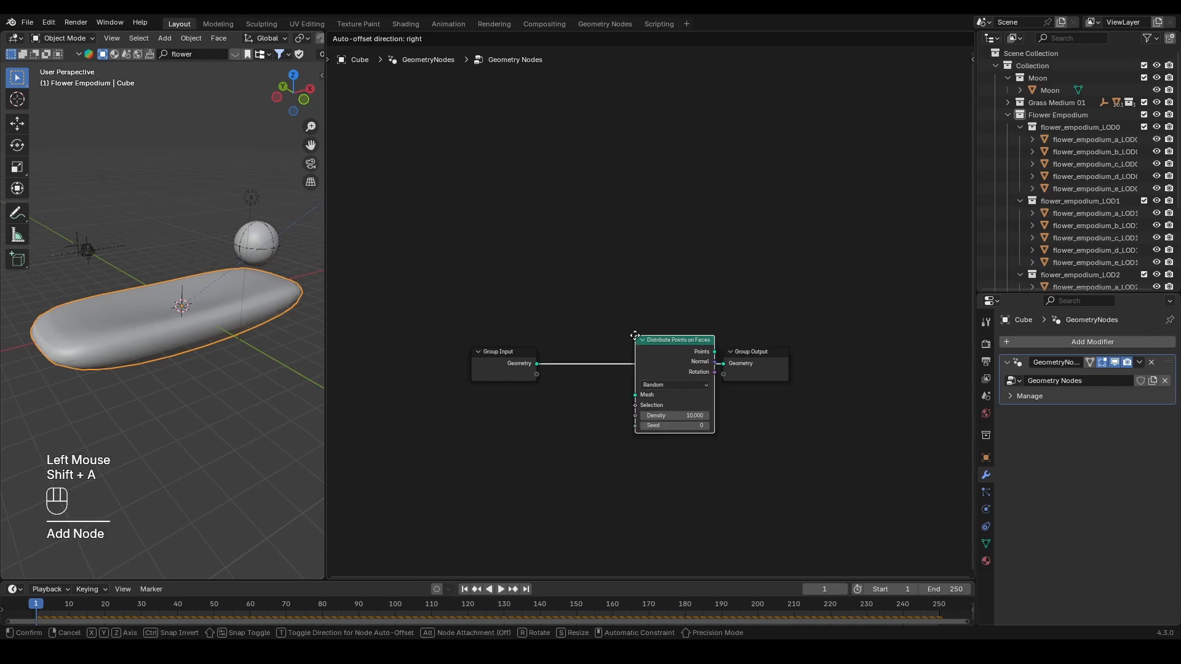
click(558, 313)
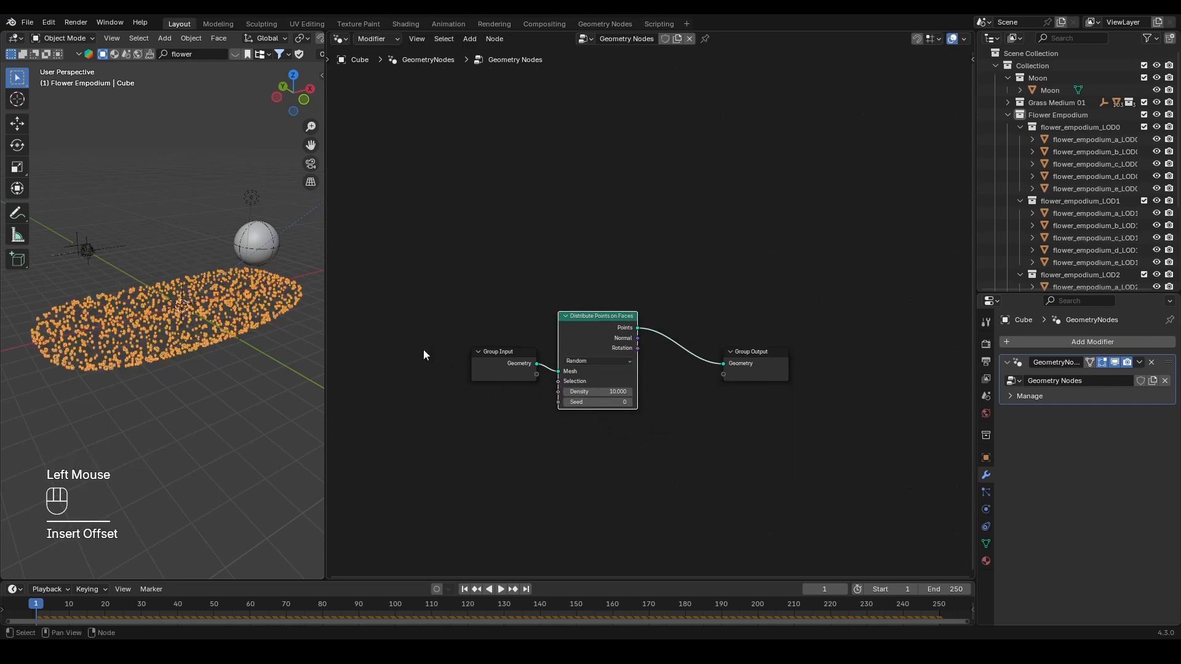
- Move the Distribute Points on Faces node below the Group Input and the Group Output farther away to make room
middle_drag(688, 322, 620, 318)
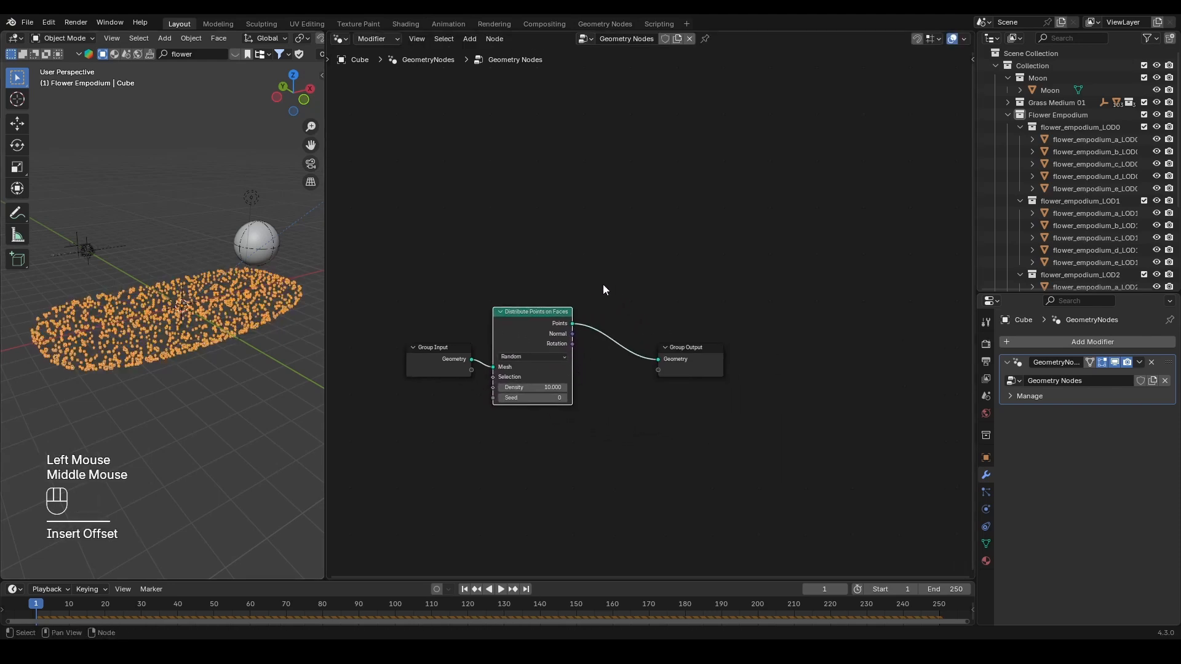
drag(565, 285, 477, 367)
key(g)
click(549, 477)
click(661, 374)
key(g)
click(787, 386)
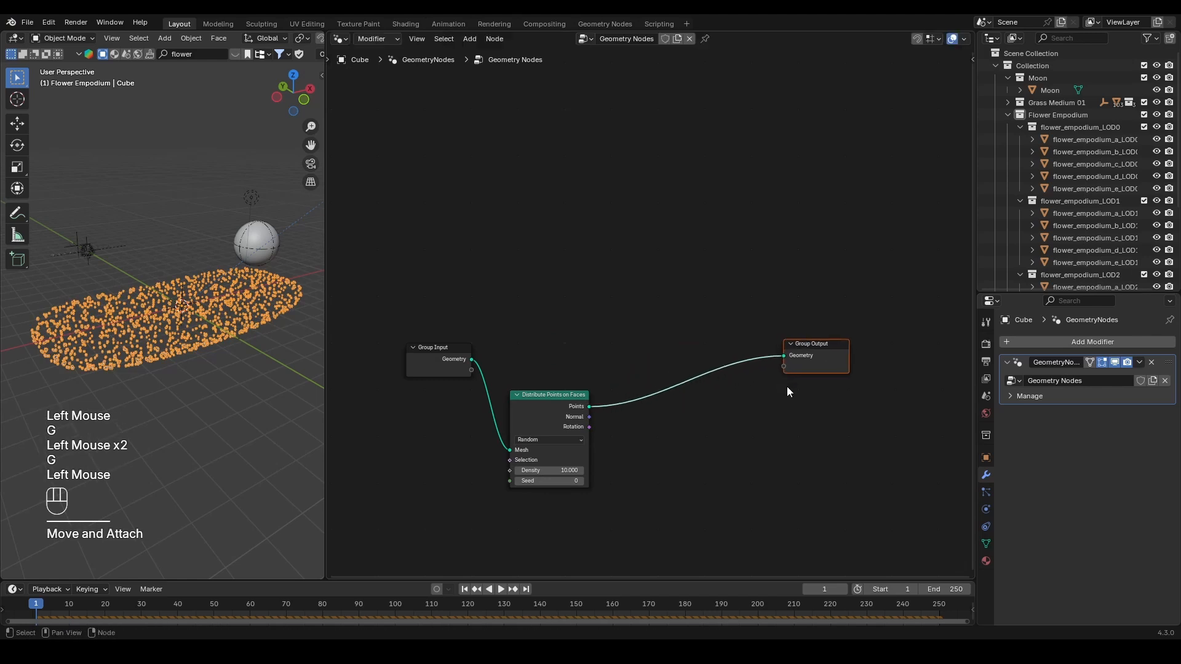
- Insert a Join Geometry node before the Group Output and link the Group Input's Geometry into it
key(shift+a)
text(join)
key(Return)
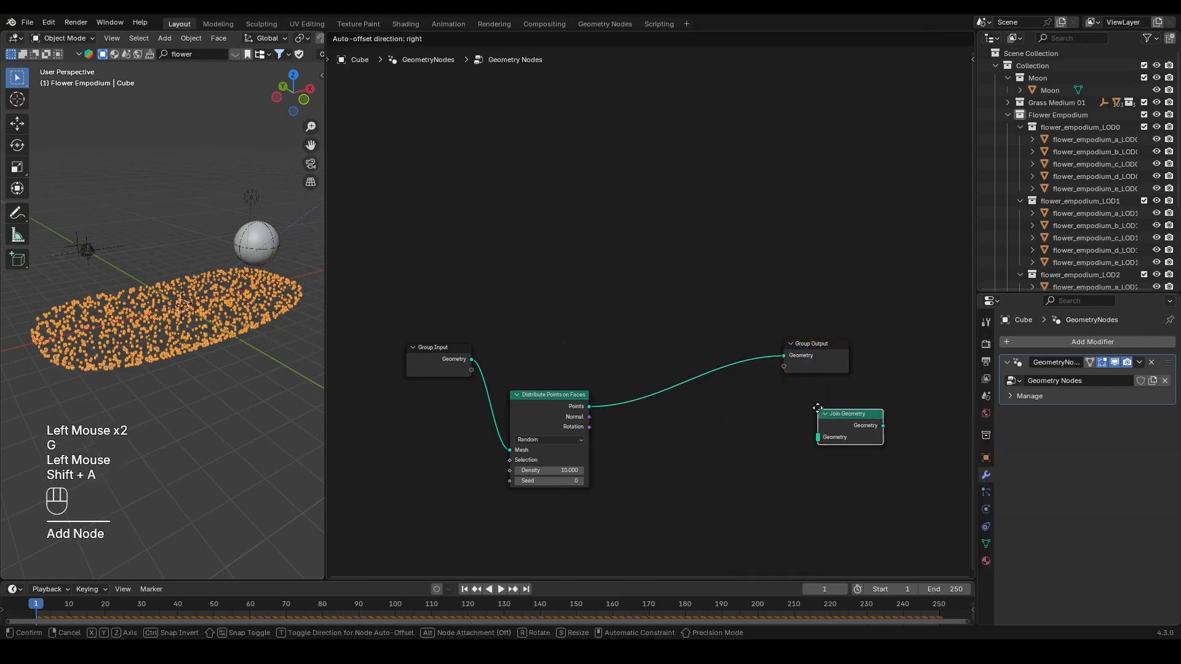
click(702, 332)
key(g)
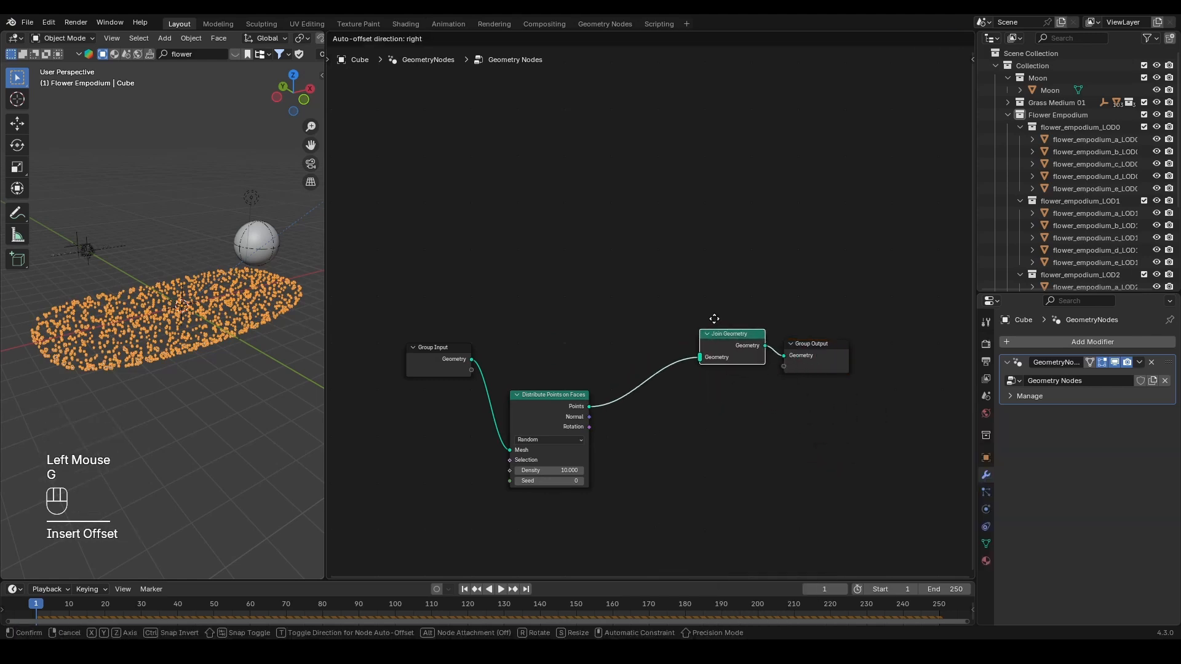
click(714, 319)
drag(471, 359, 700, 357)
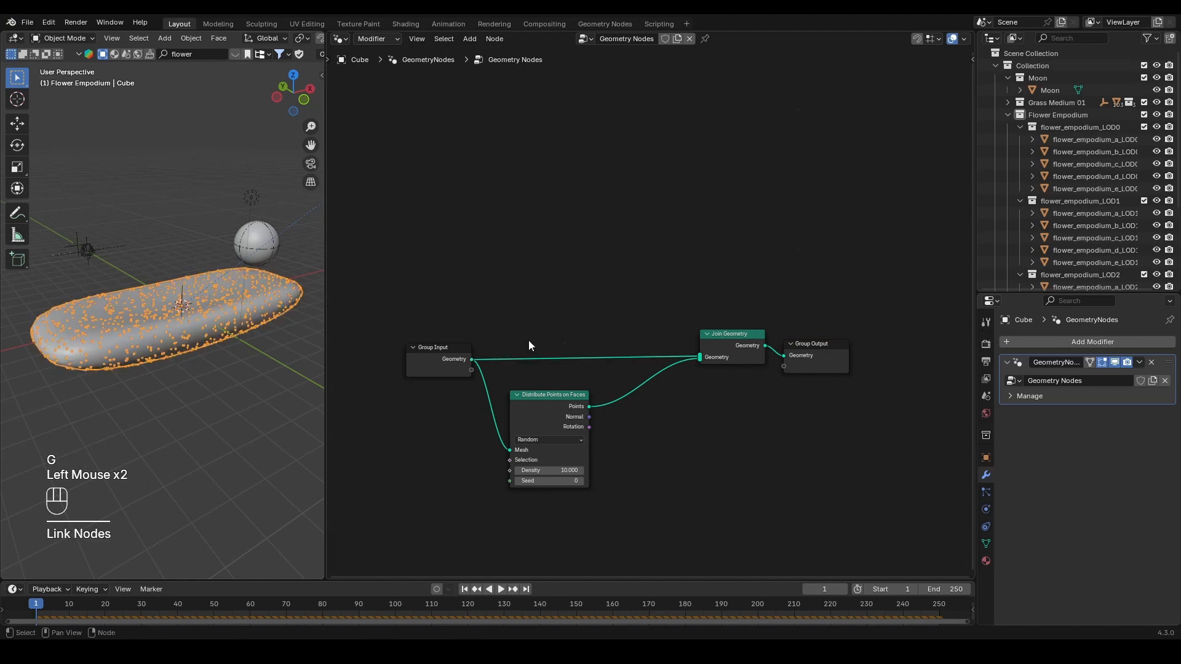
- Deselect the platform and widen the 3D viewport to see the scattered points on it
click(231, 372)
scroll(212, 342, up, 2)
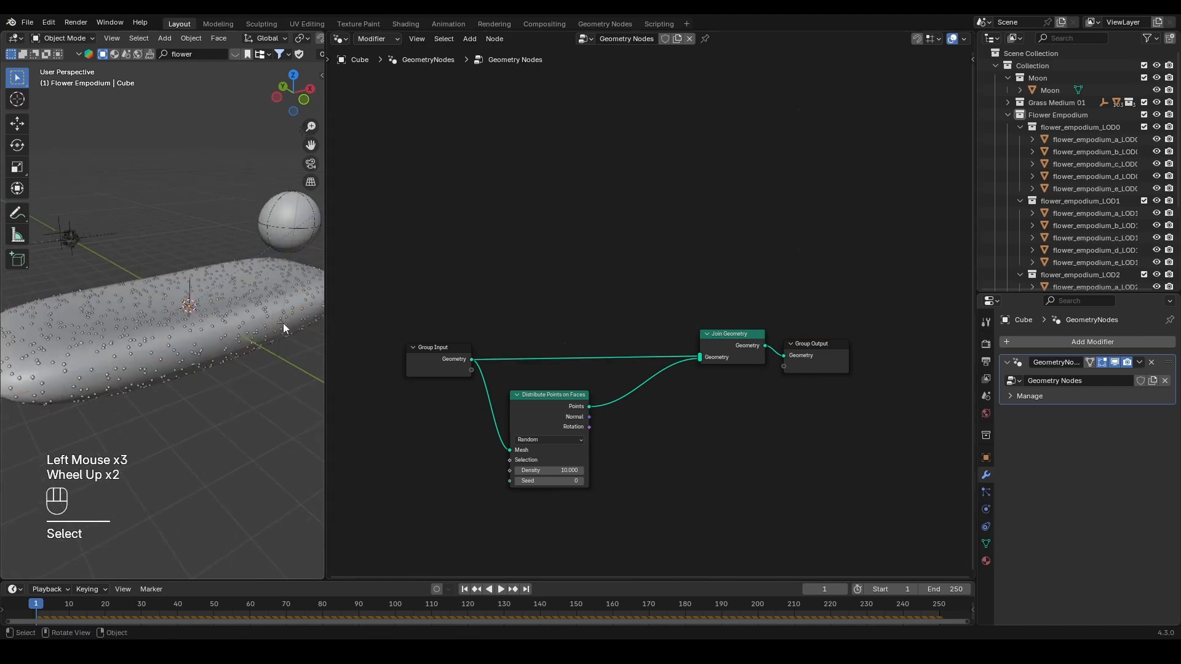
drag(325, 304, 395, 310)
middle_drag(323, 351, 270, 363)
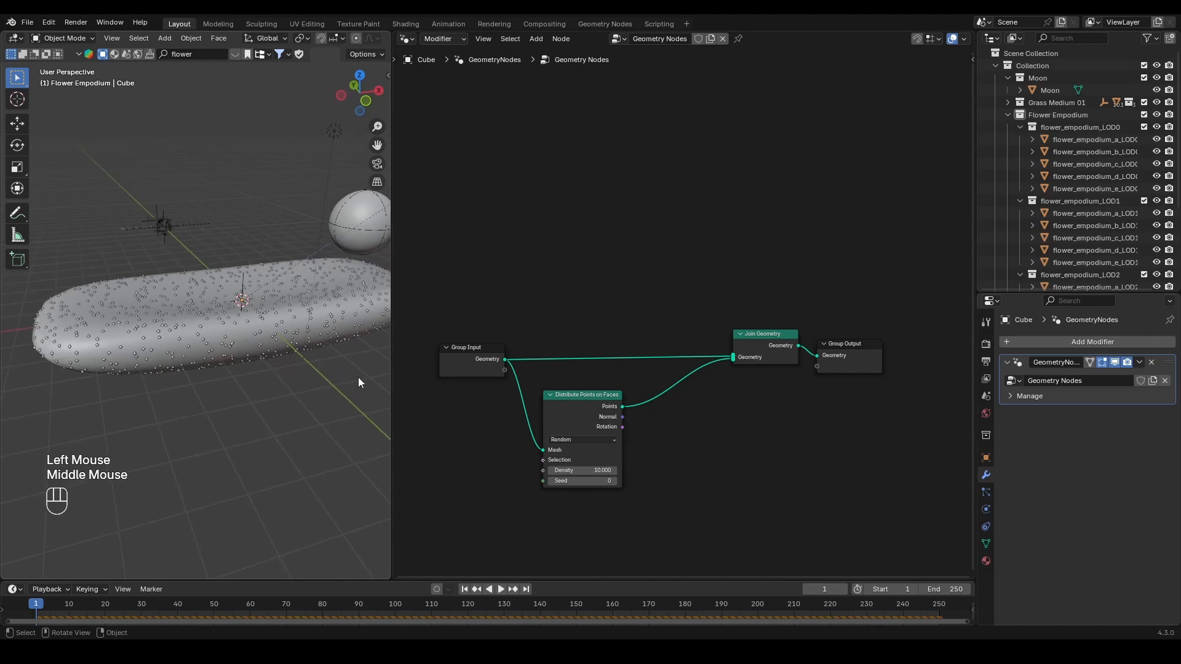
- Move the Join Geometry and Group Output nodes together farther away from Distribute Points on Faces
middle_drag(711, 435, 639, 390)
drag(895, 263, 688, 334)
key(g)
click(860, 328)
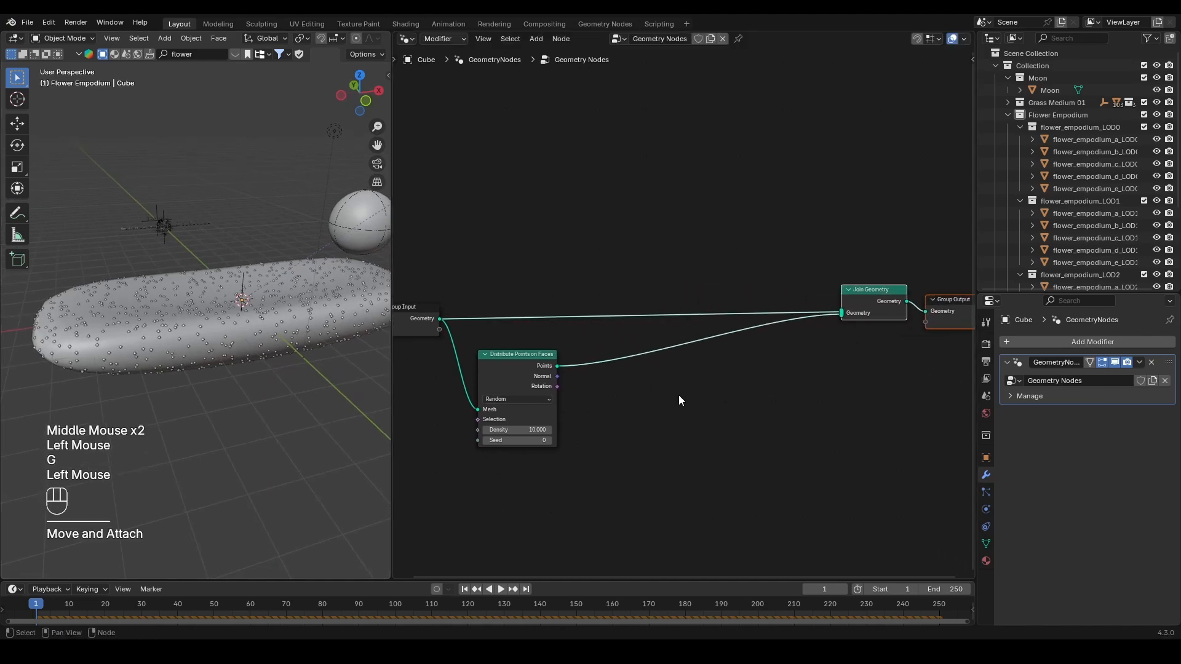
- Insert an Instance on Points node between Distribute Points on Faces and Join Geometry
click(650, 409)
key(shift+a)
text(instan)
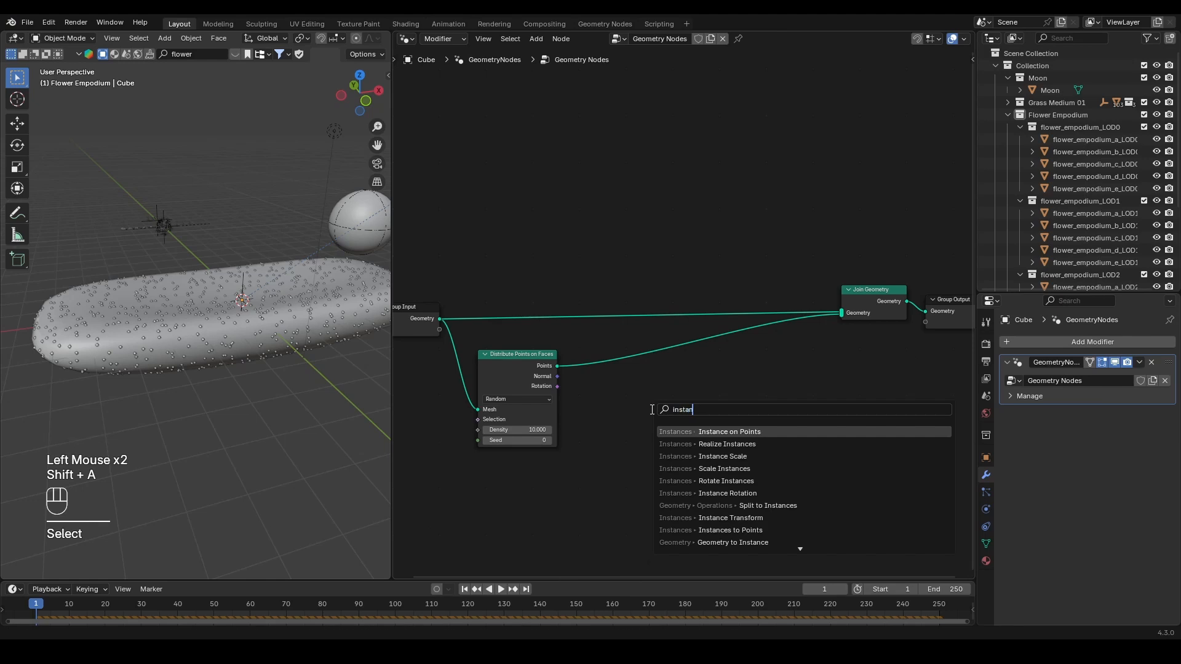
key(Return)
click(613, 338)
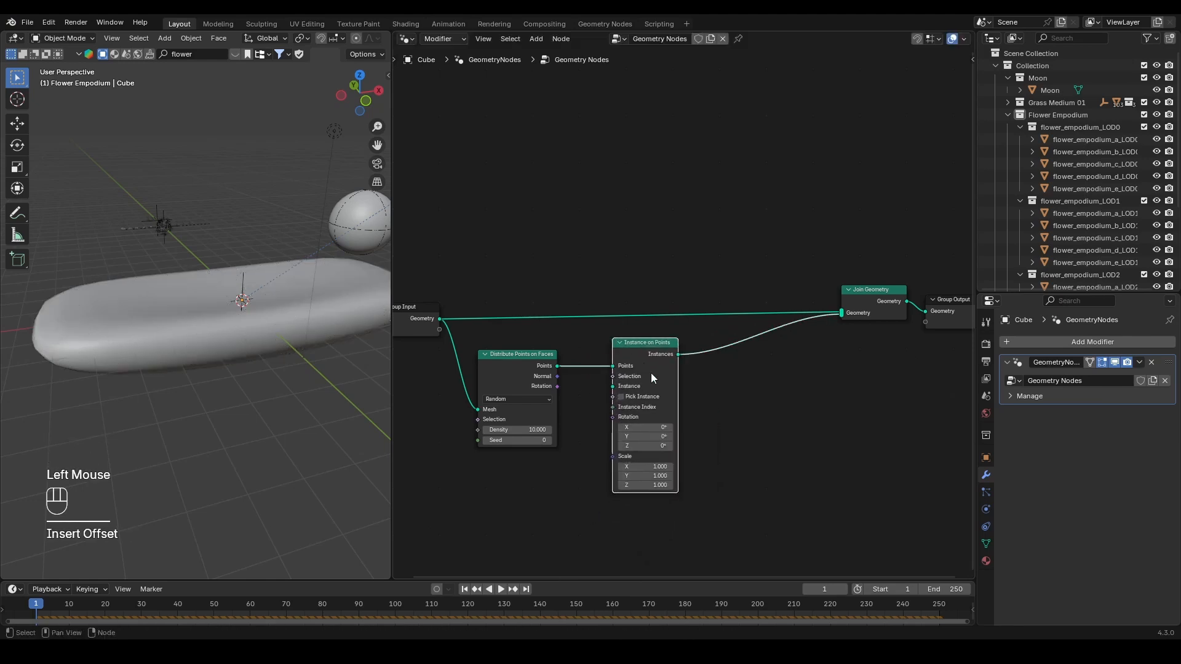
- Add the grass_medium_01_LOD2 collection to the node tree as a Collection Info node, placed below Distribute Points on Faces
click(1009, 102)
scroll(1053, 109, down, 8)
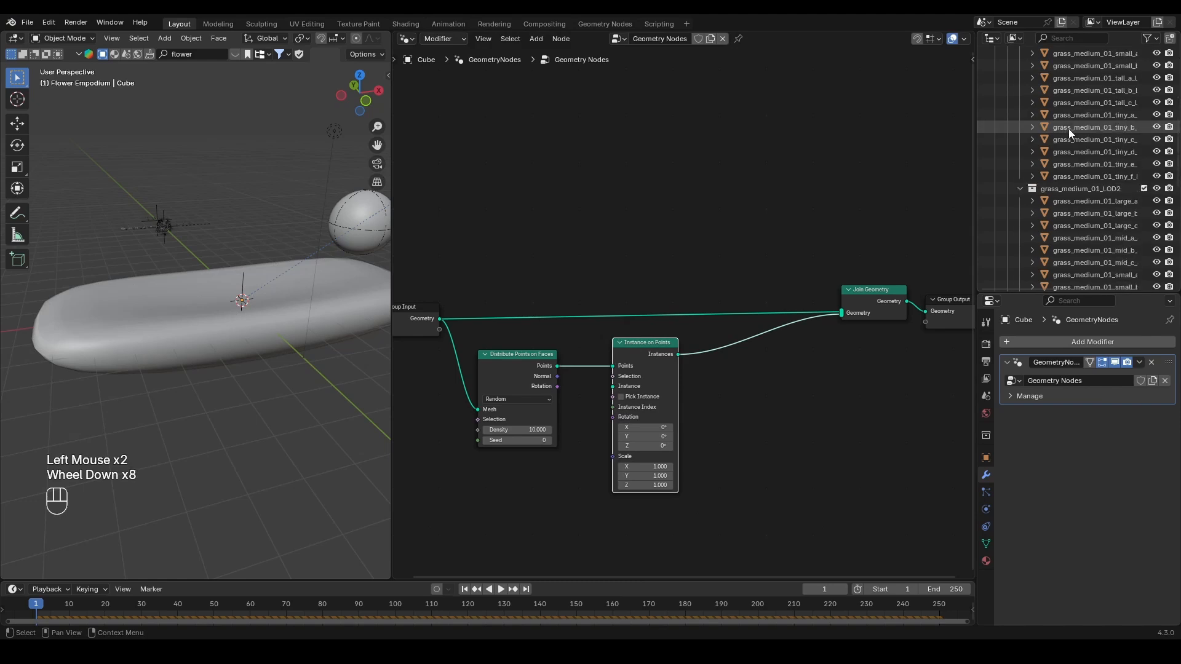
scroll(1076, 150, down, 7)
scroll(1076, 151, up, 1)
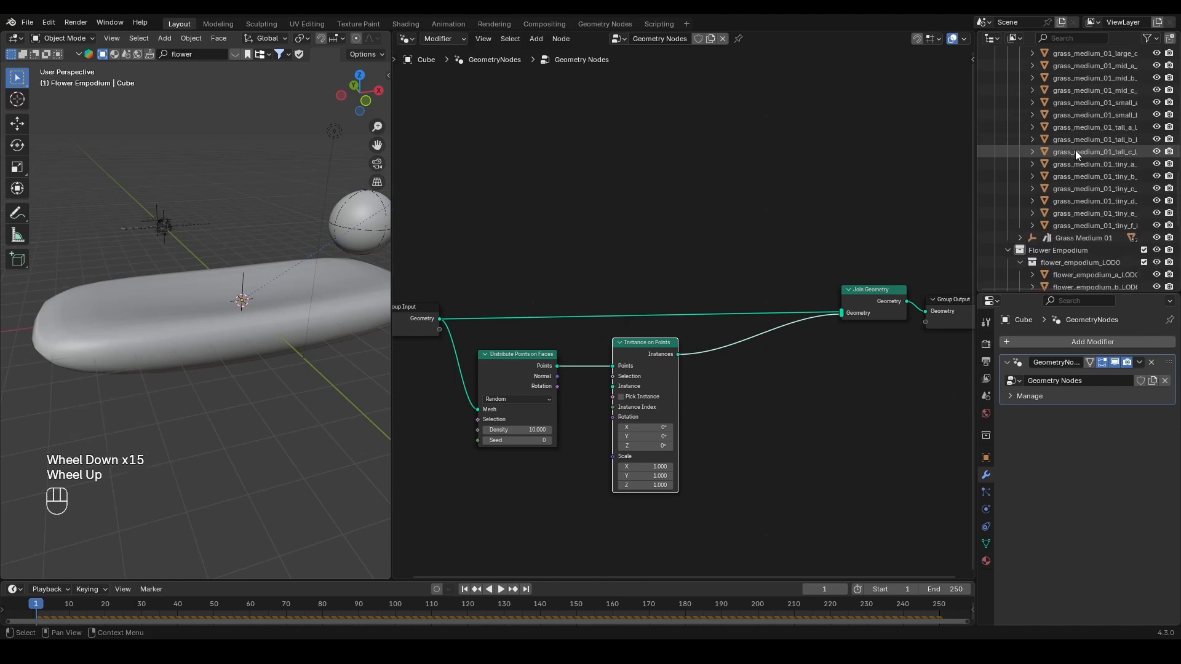
scroll(1076, 150, up, 5)
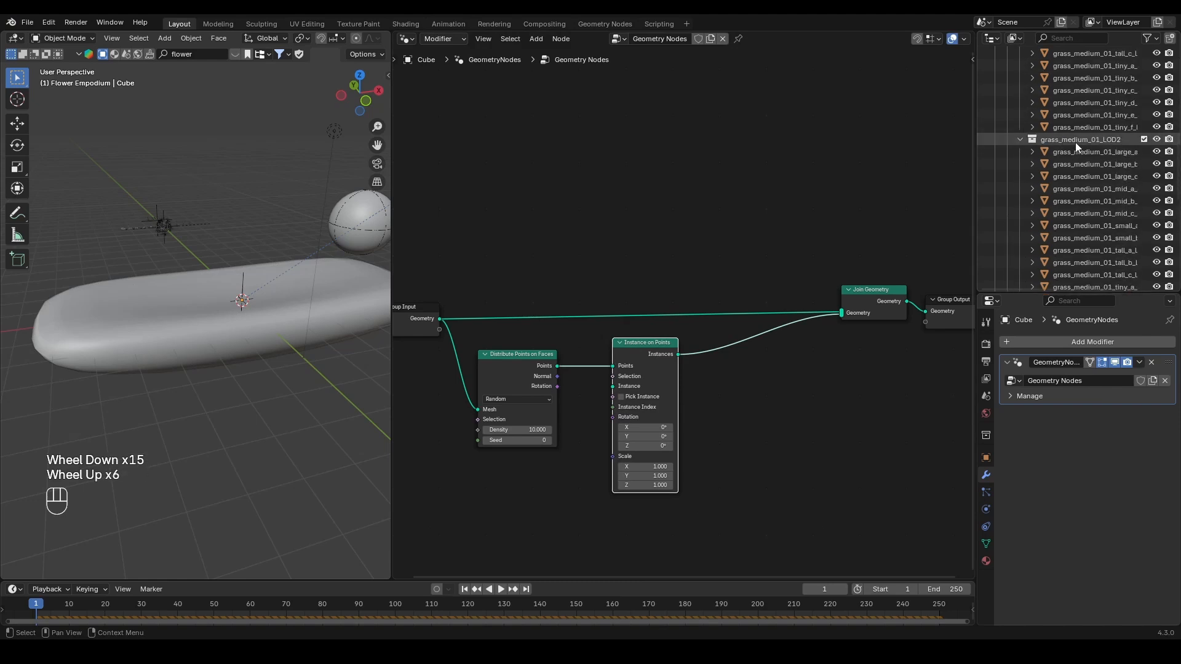
drag(1050, 139, 458, 498)
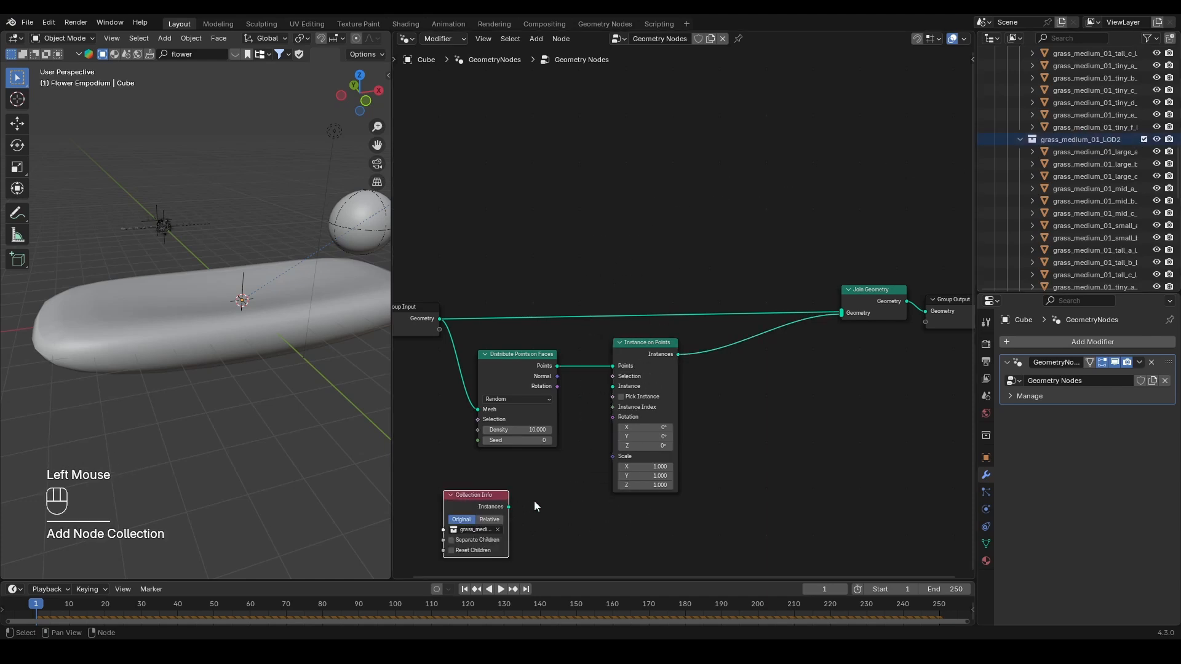
double_click(454, 527)
key(g)
click(489, 497)
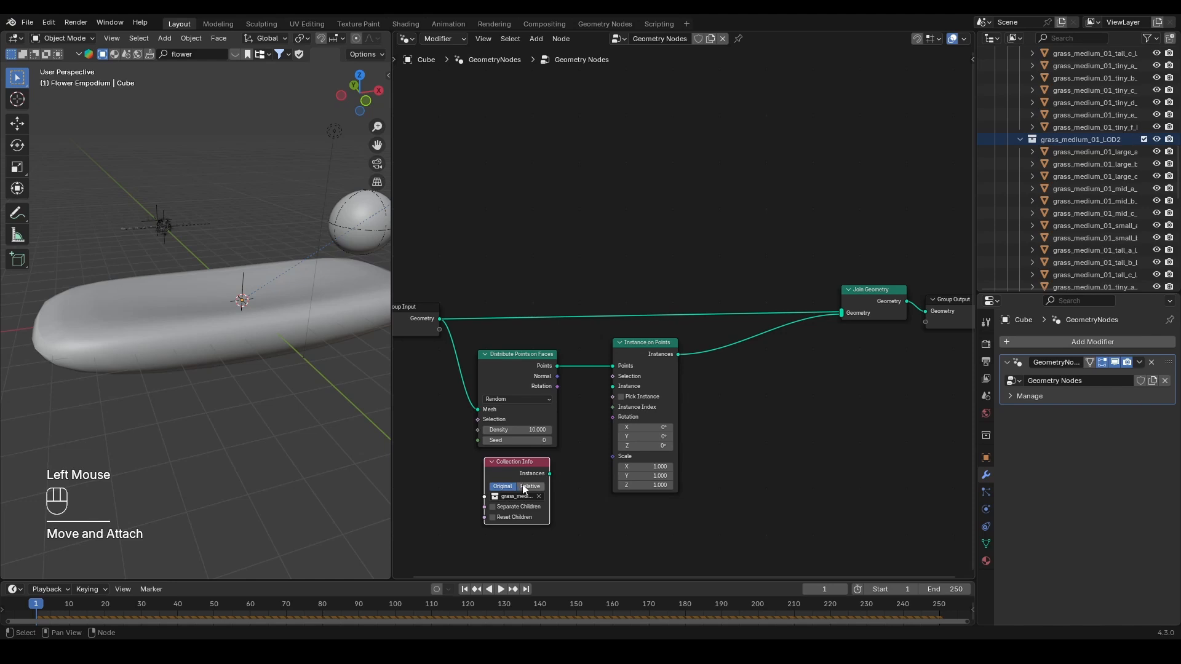
- Link the Collection Info's Instances to the Instance input of Instance on Points, and enable Separate Children and Reset Children
drag(549, 473, 612, 387)
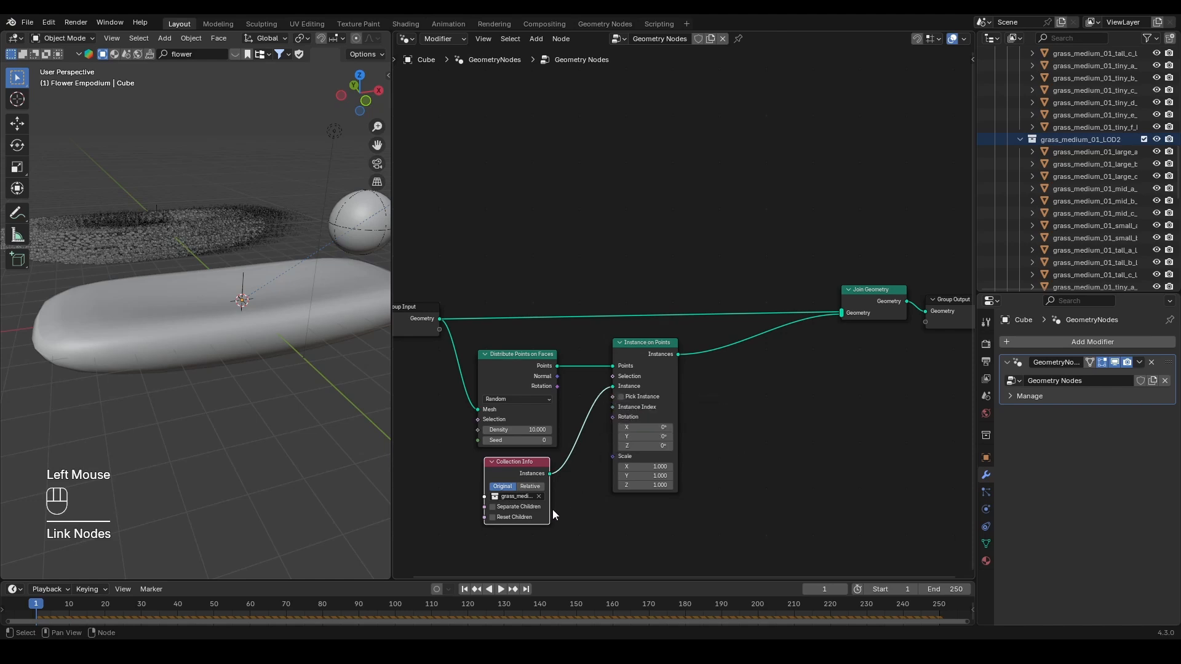
click(493, 508)
click(493, 518)
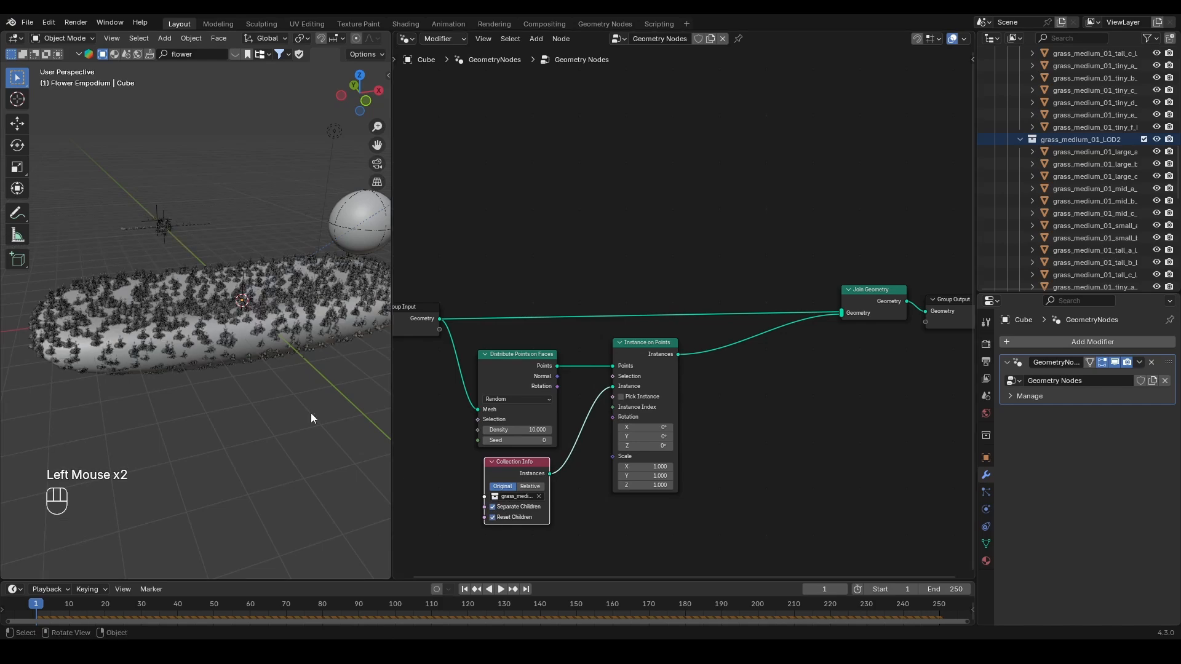
- Enable Pick Instance on the Instance on Points node so each point gets a single grass model
scroll(246, 349, up, 3)
middle_drag(271, 348, 257, 356)
scroll(257, 356, up, 3)
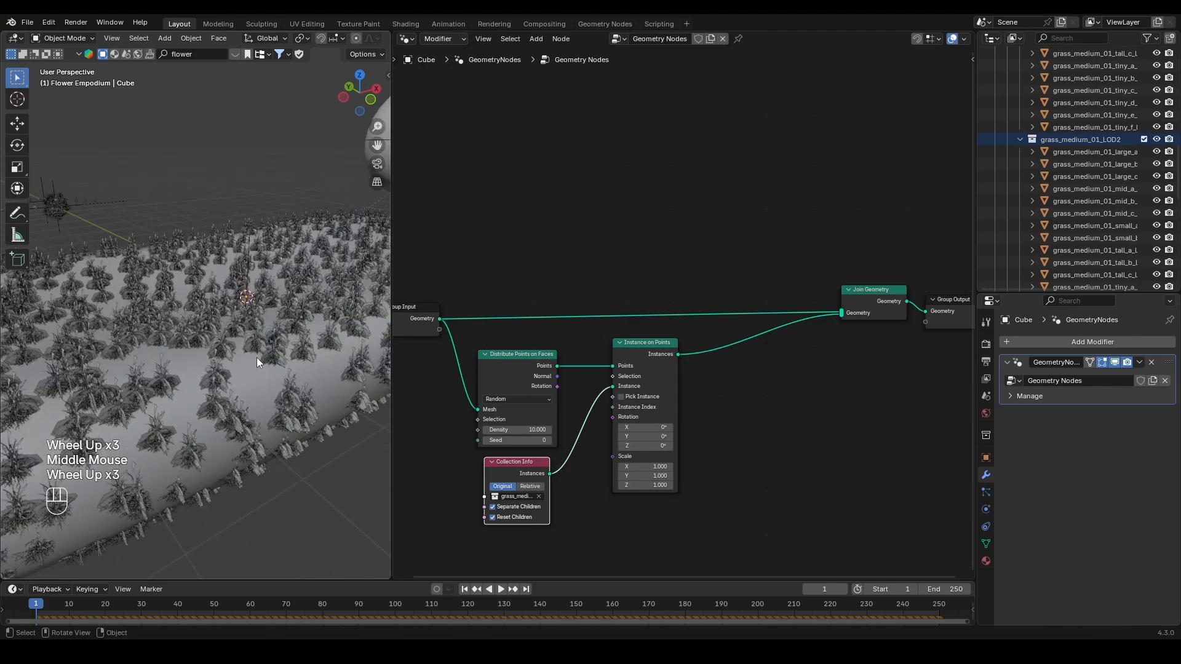
scroll(256, 356, up, 1)
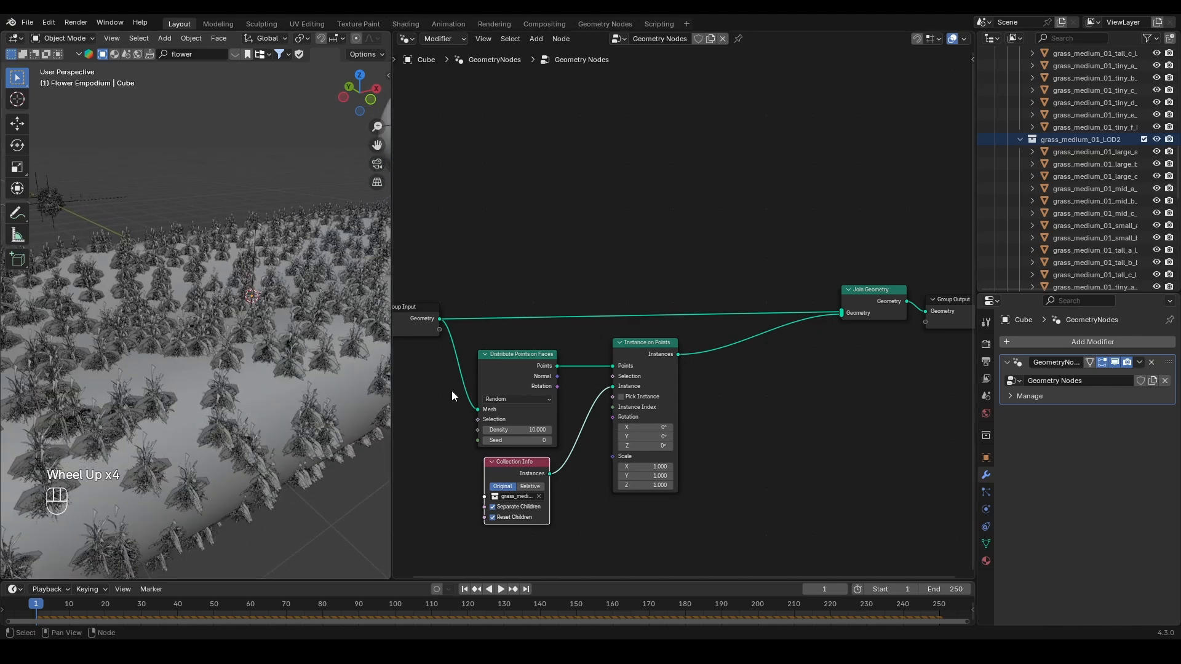
click(621, 396)
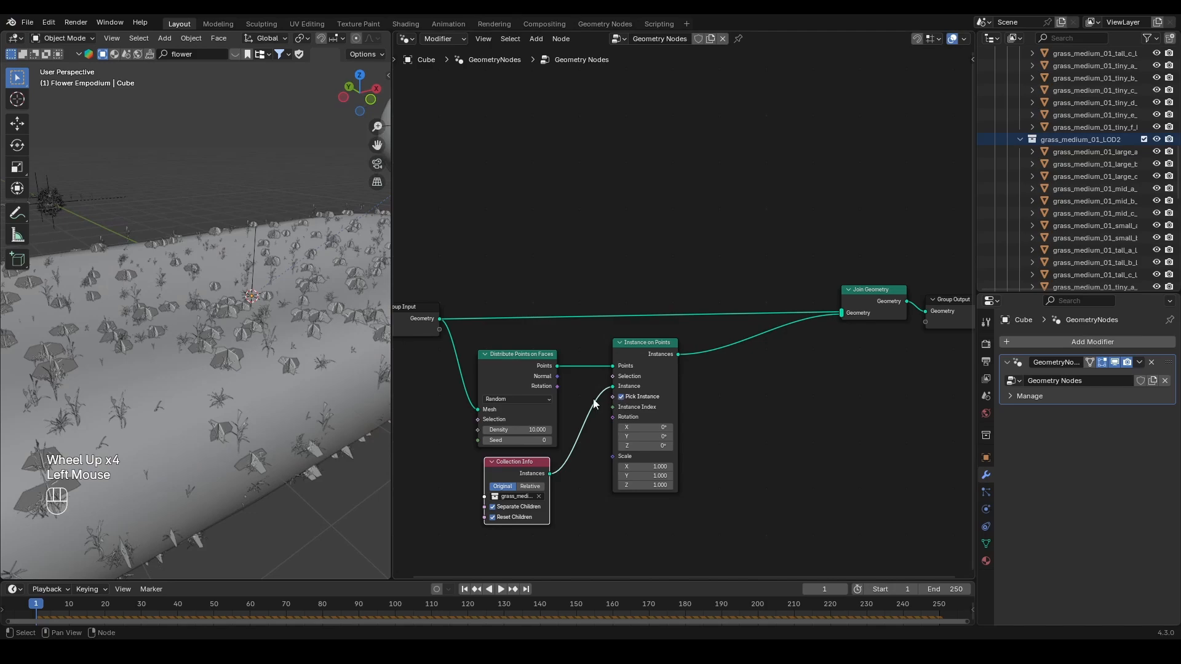
- Link the Rotation output of Distribute Points on Faces to the Rotation input of Instance on Points and inspect the grass orientation
middle_drag(282, 404, 265, 357)
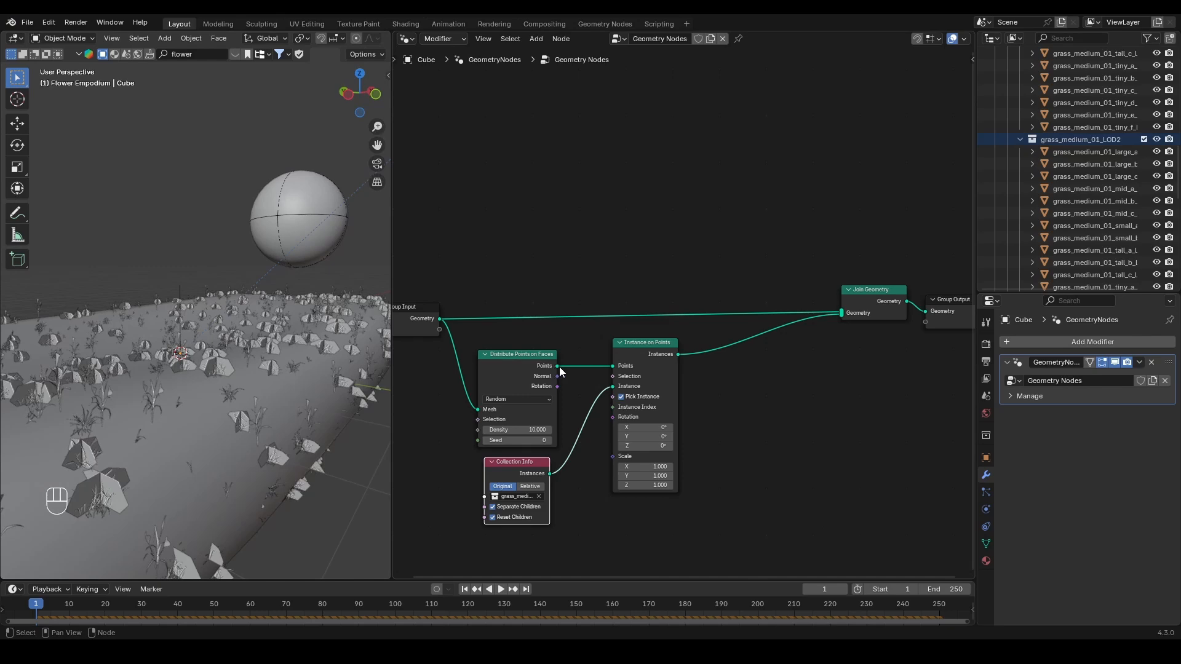
middle_drag(153, 419, 240, 361)
scroll(195, 434, down, 2)
scroll(212, 474, up, 1)
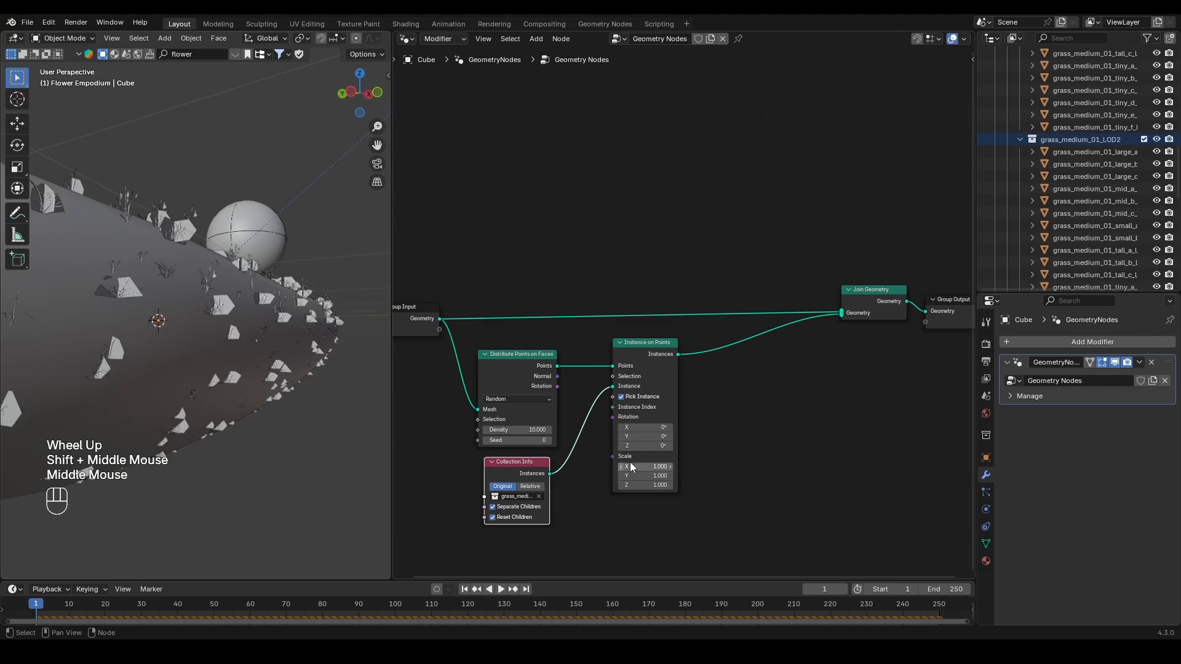
drag(558, 386, 606, 419)
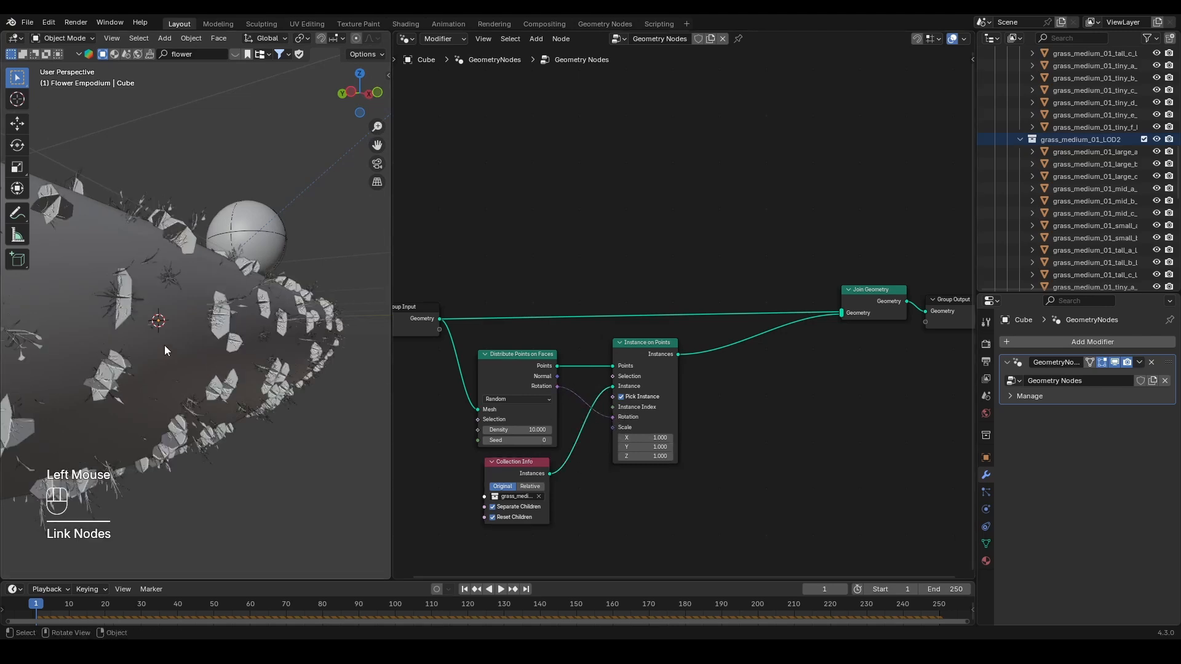
middle_drag(165, 345, 241, 392)
scroll(241, 392, down, 2)
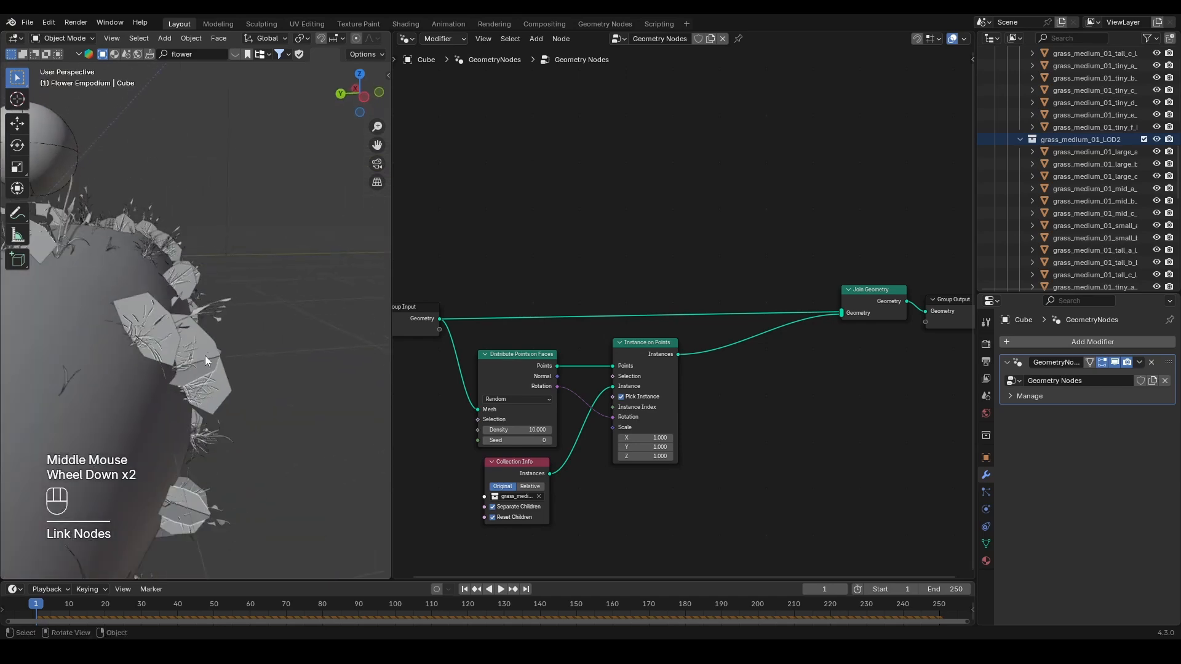
shift+middle_drag(205, 356, 187, 344)
scroll(187, 344, down, 2)
middle_drag(246, 376, 206, 377)
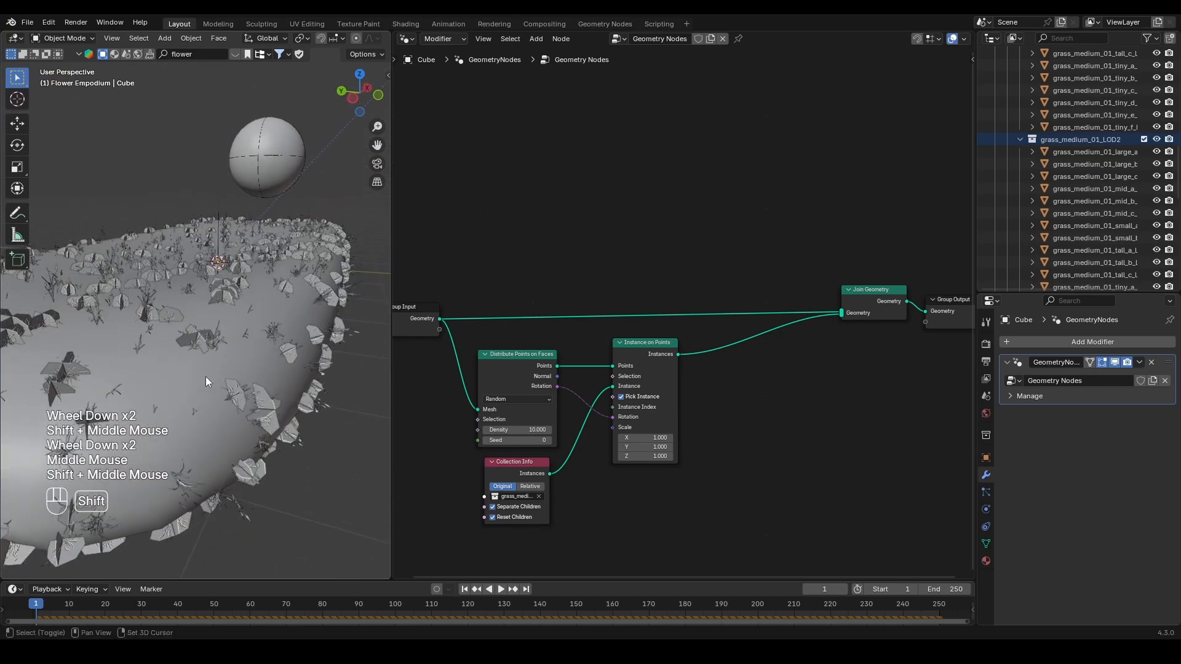
- Preview the scattered grass up close in Rendered viewport shading and return to Solid shading
scroll(371, 36, down, 4)
click(368, 38)
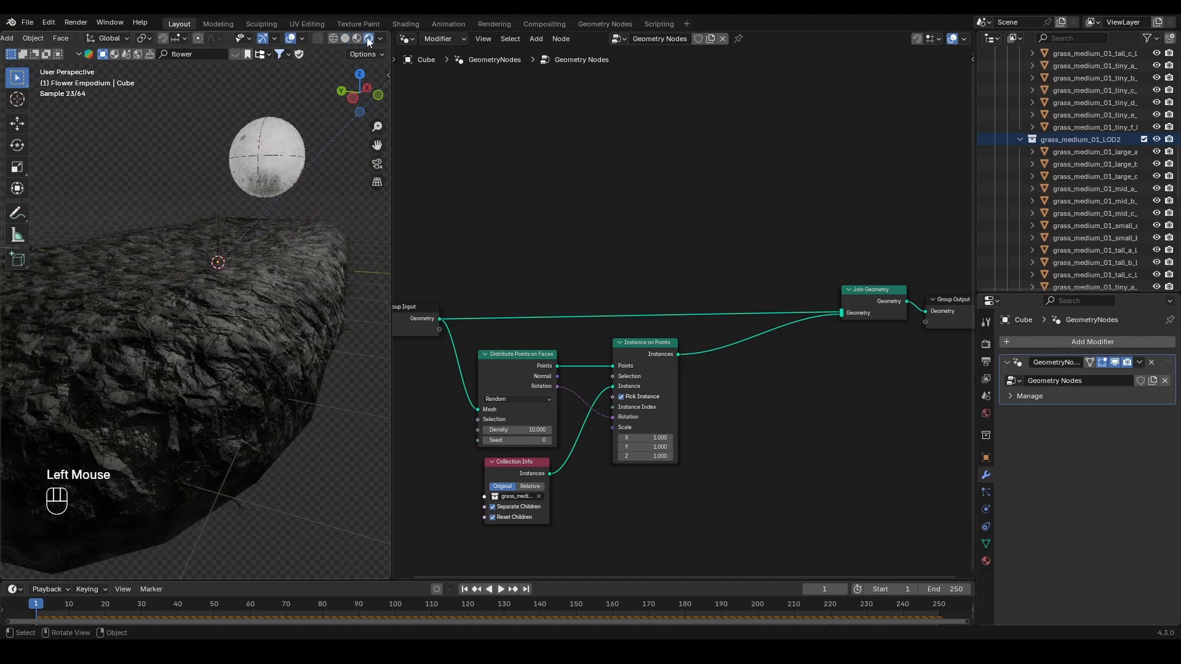
scroll(337, 277, up, 4)
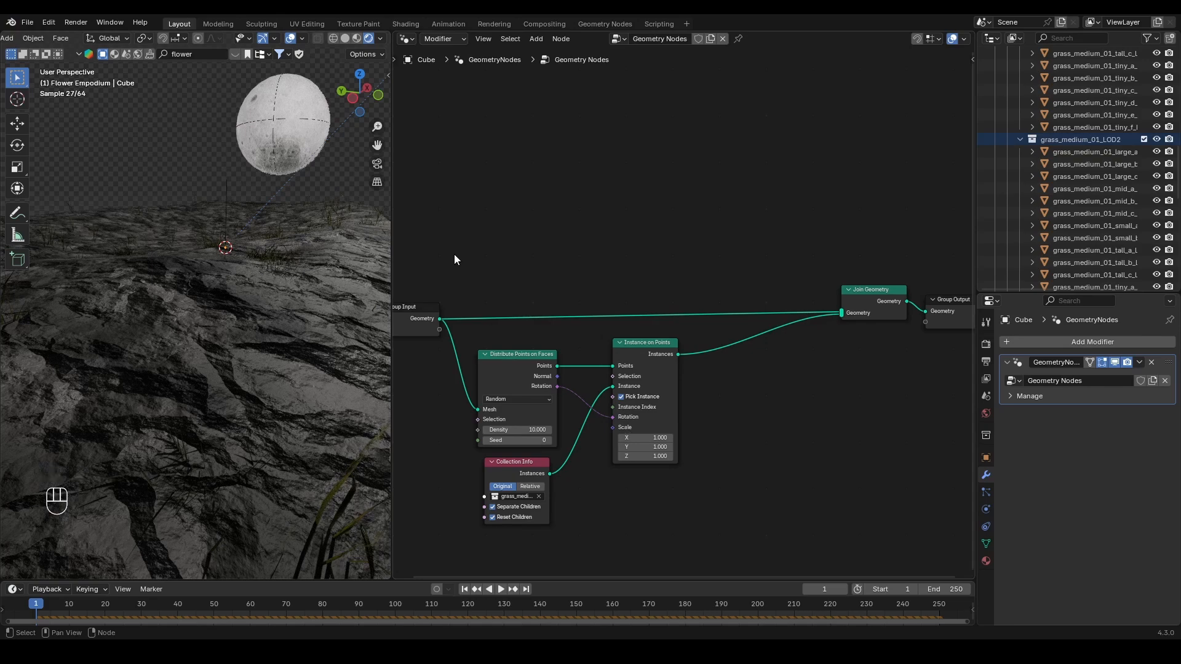
click(345, 38)
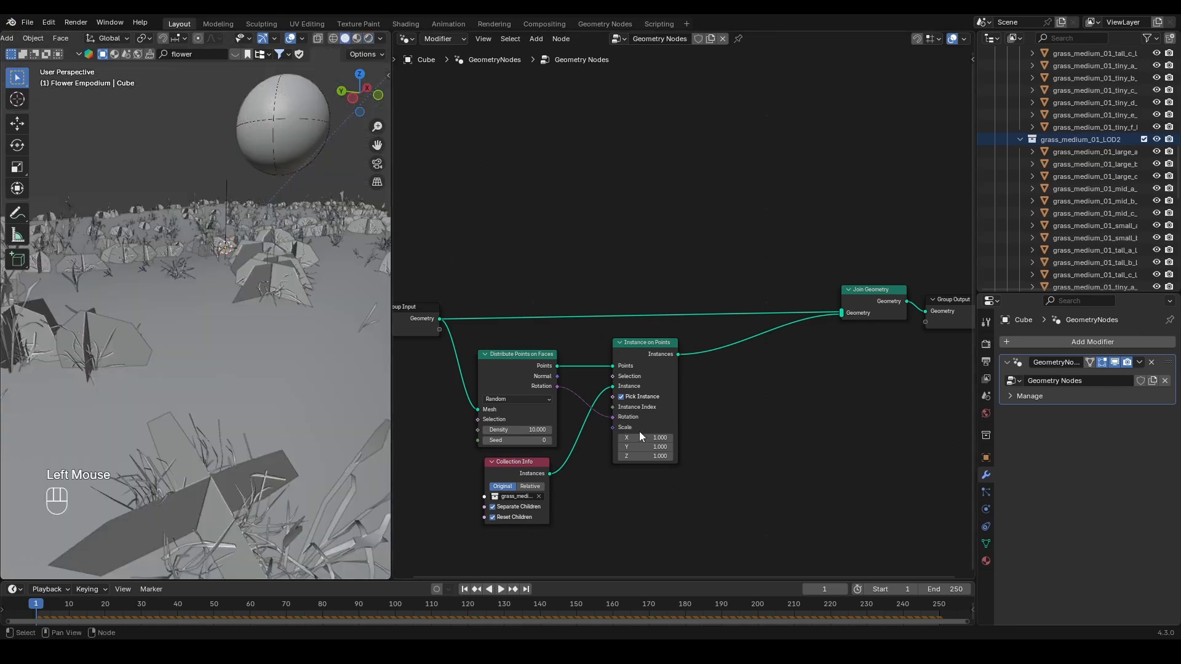
- Set the Instance on Points scale to 2.2 on X, Y and Z, and check the grass in Rendered viewport shading
drag(640, 436, 707, 455)
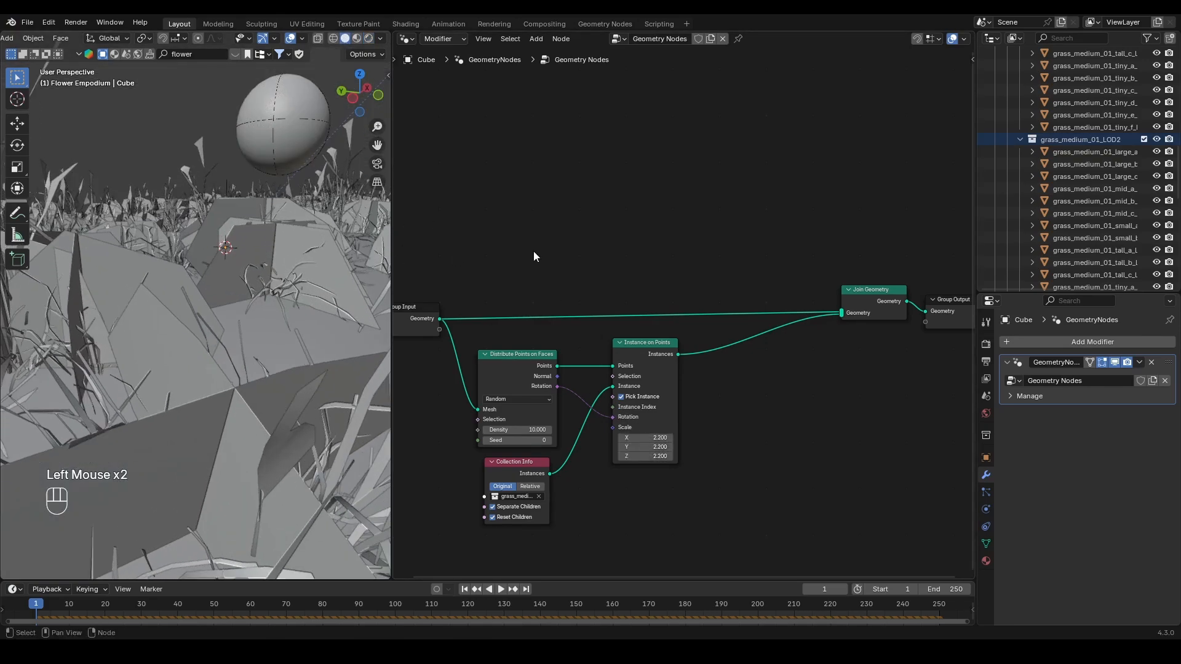
click(368, 38)
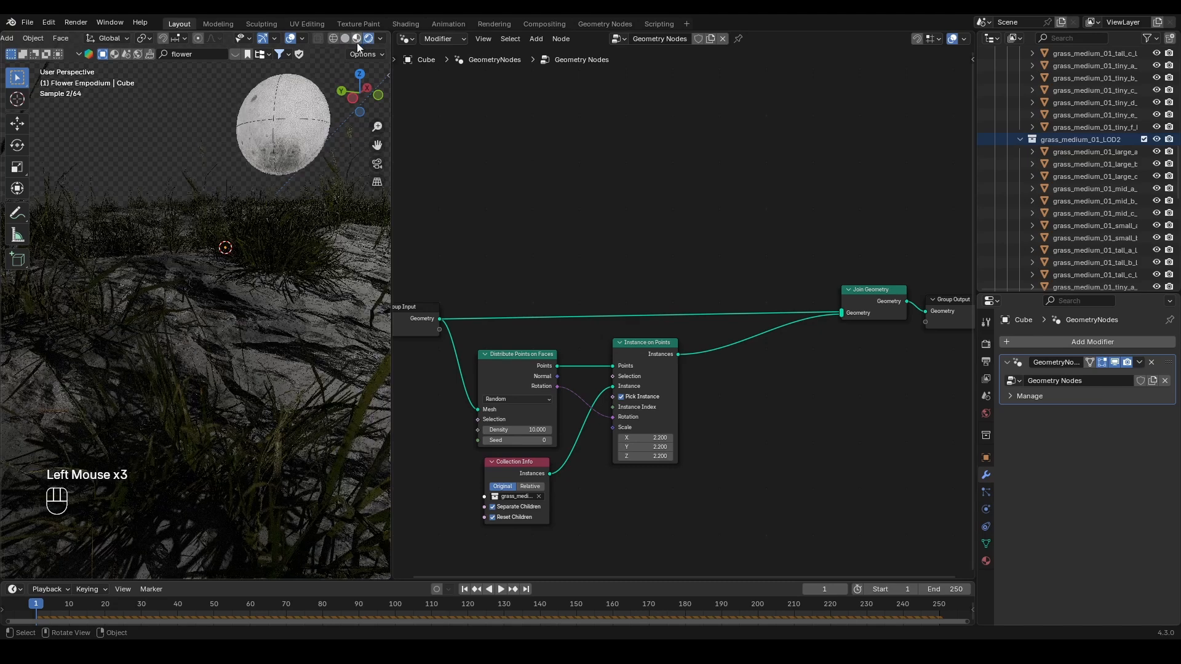
scroll(294, 299, down, 4)
middle_drag(292, 301, 282, 263)
scroll(289, 256, up, 1)
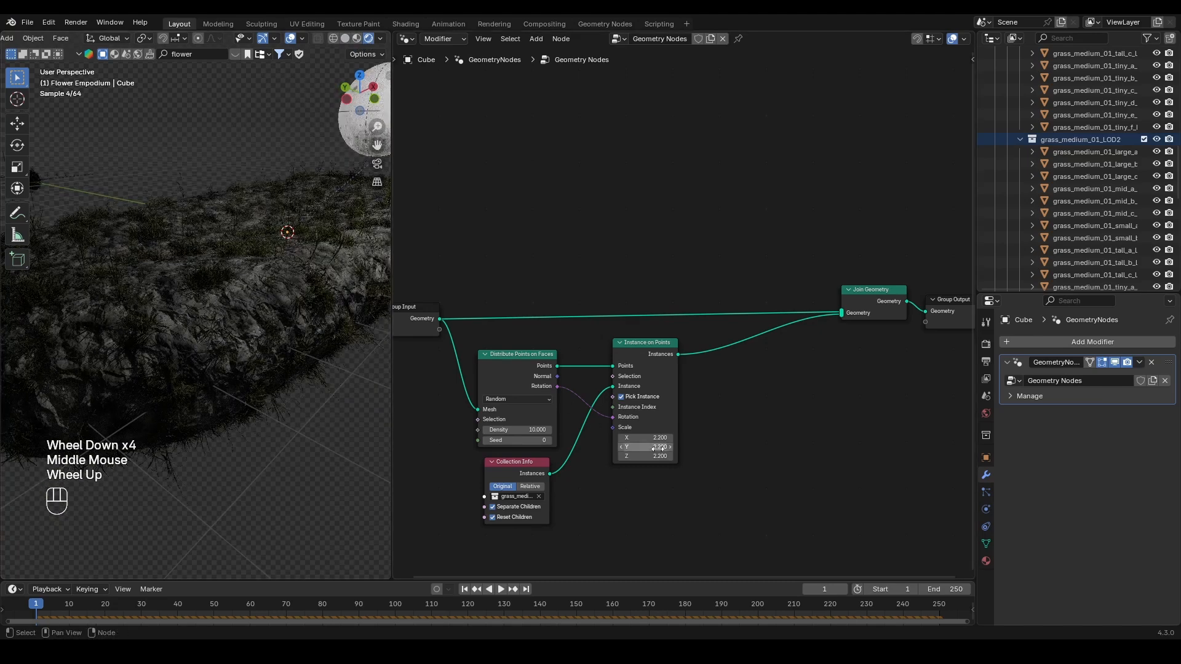
scroll(298, 320, up, 2)
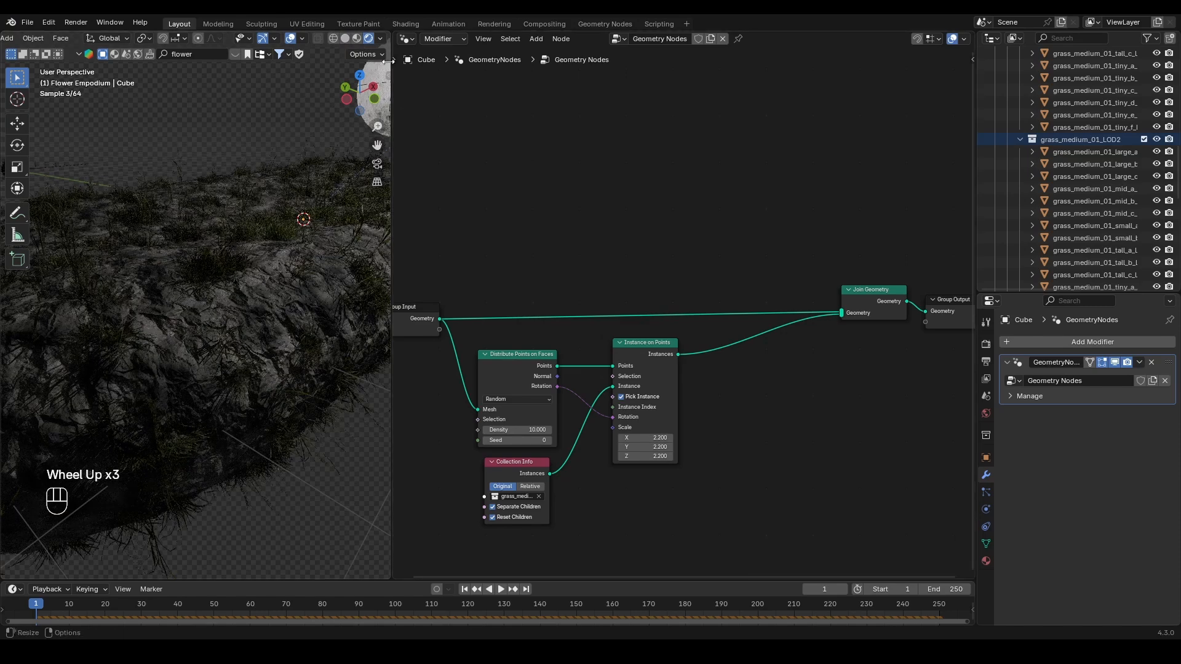
- Set the Distribute Points on Faces density to 161.5 and inspect the grass coverage in Material Preview shading
click(357, 38)
middle_drag(307, 271, 298, 272)
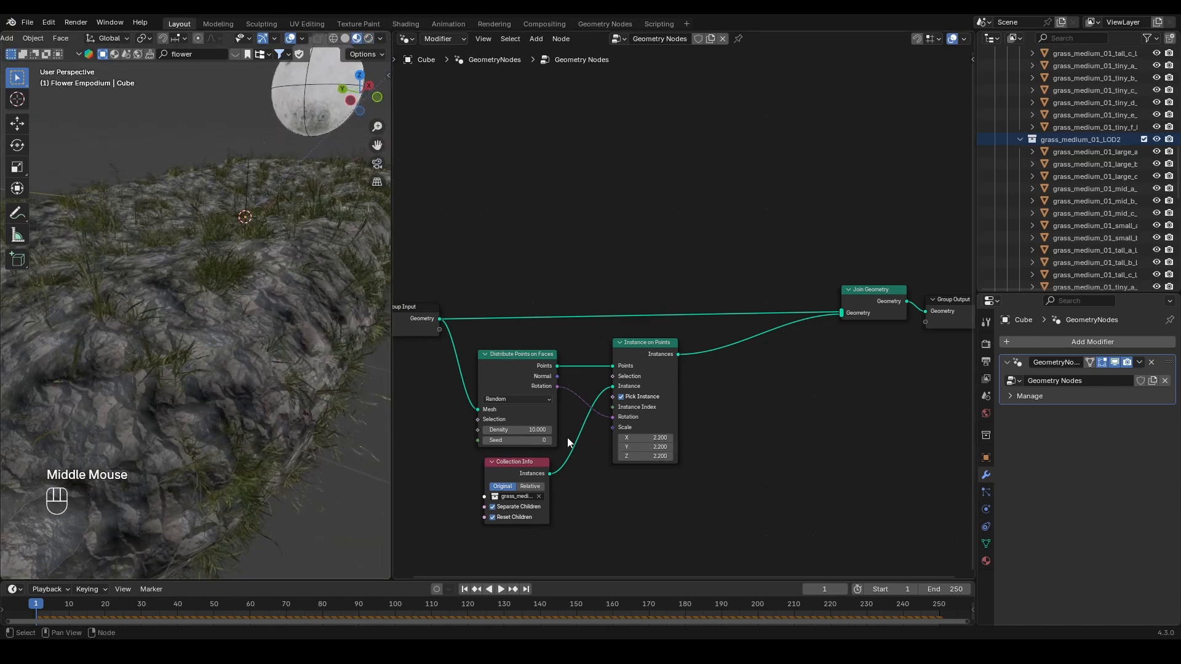
drag(520, 429, 601, 429)
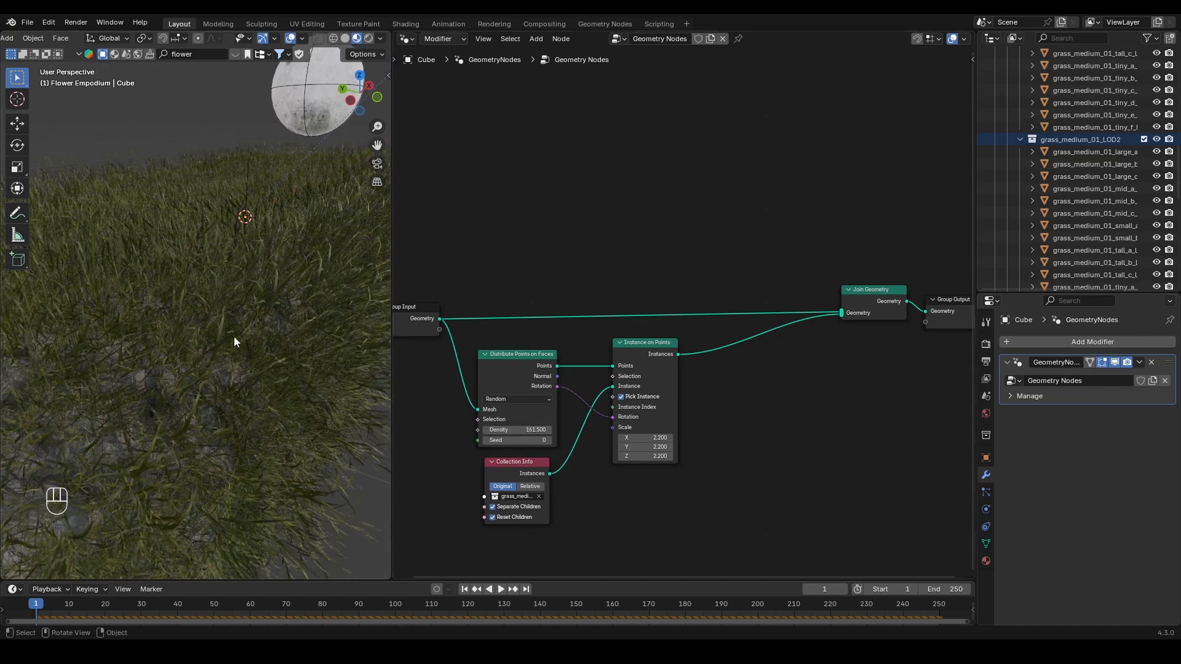
scroll(238, 333, down, 3)
middle_drag(242, 318, 222, 282)
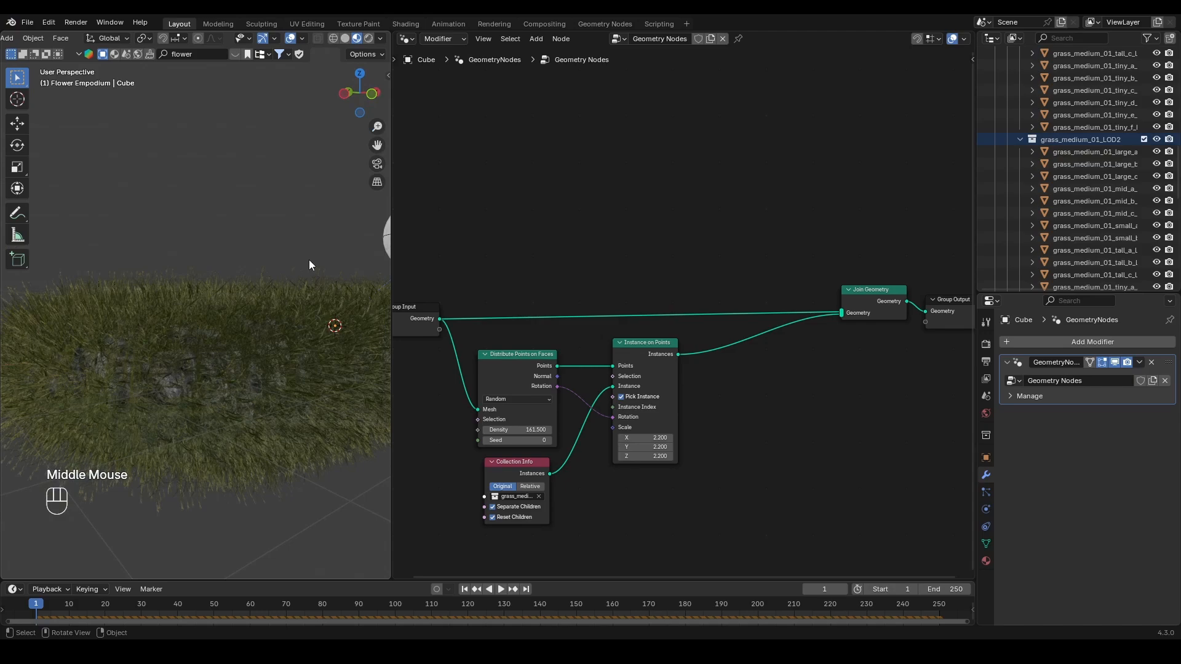
- Switch the viewport to Solid shading and lower the Distribute Points on Faces density to 2.7
click(345, 38)
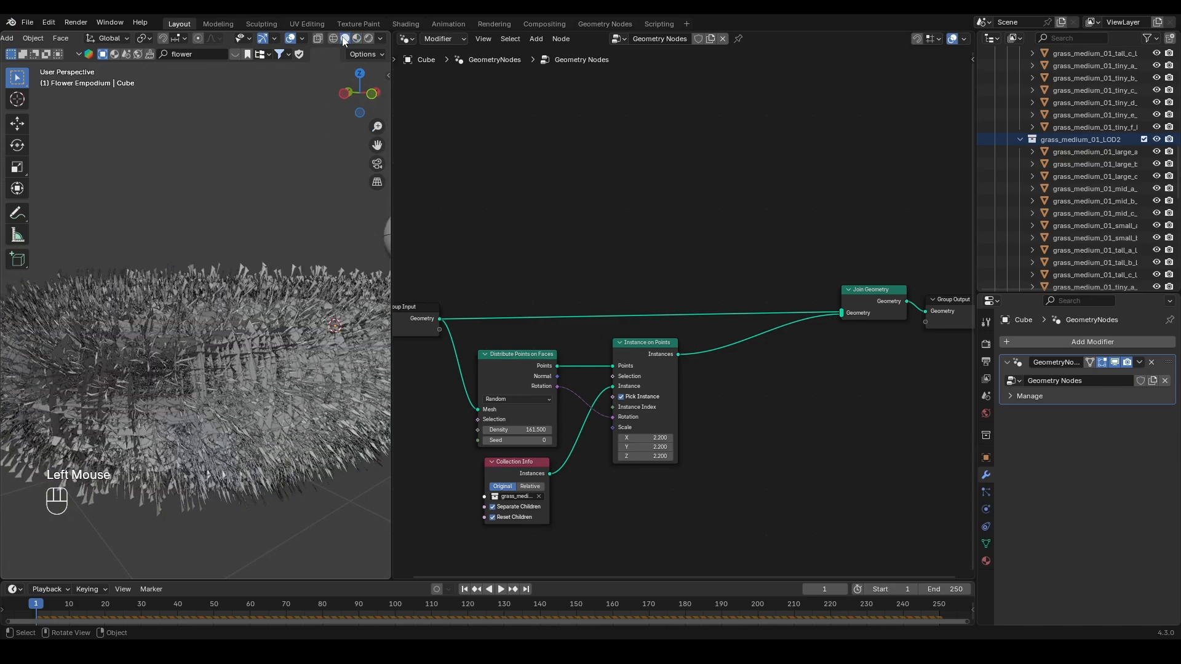
middle_drag(320, 320, 290, 317)
middle_drag(483, 340, 416, 337)
drag(464, 427, 413, 427)
scroll(208, 315, up, 2)
middle_drag(208, 315, 157, 336)
- Insert a Rotate Instances node on the link between Instance on Points and Join Geometry
middle_drag(809, 399, 777, 405)
key(shift)
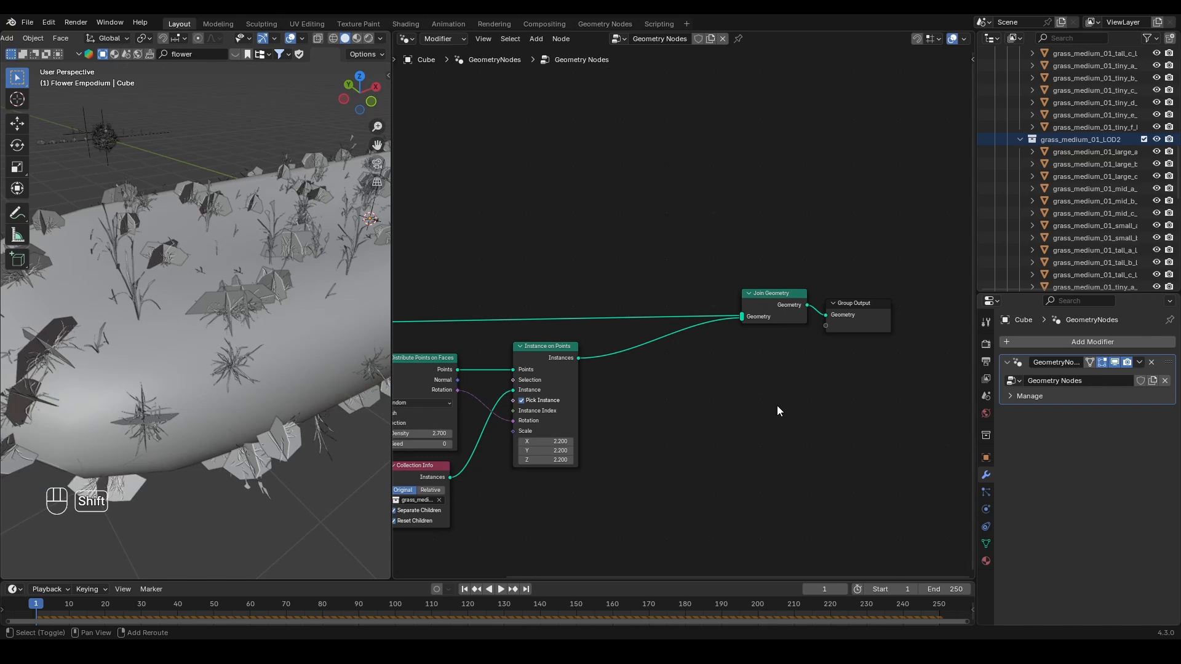
key(shift+a)
text(rotate i)
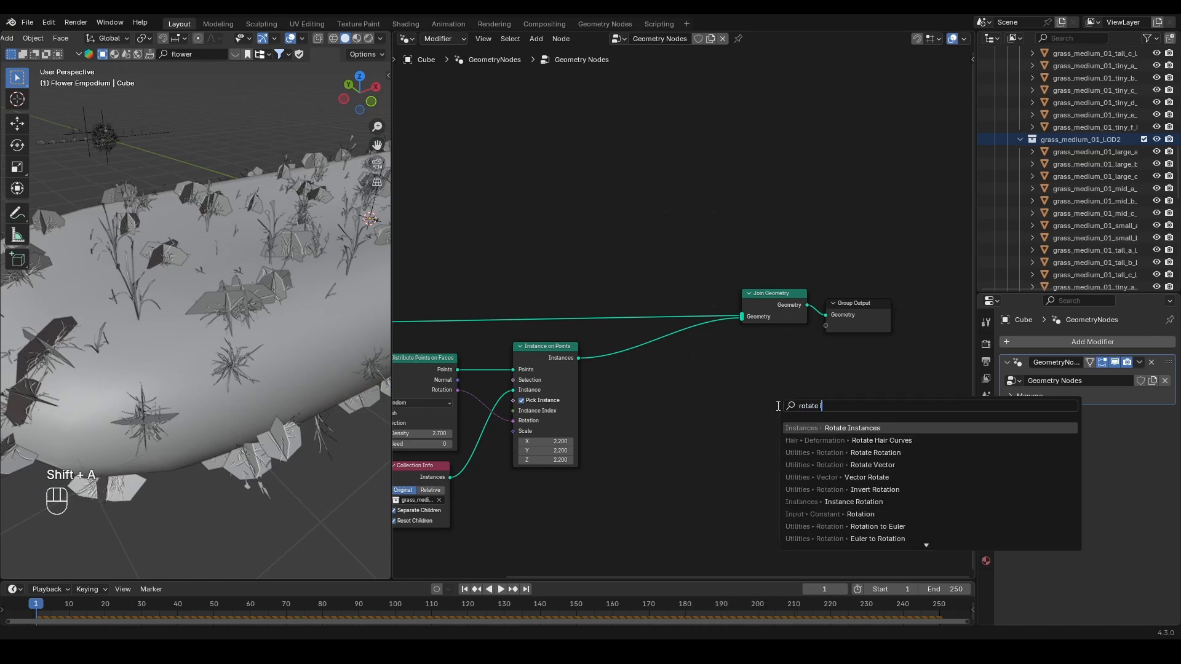
key(Return)
click(598, 334)
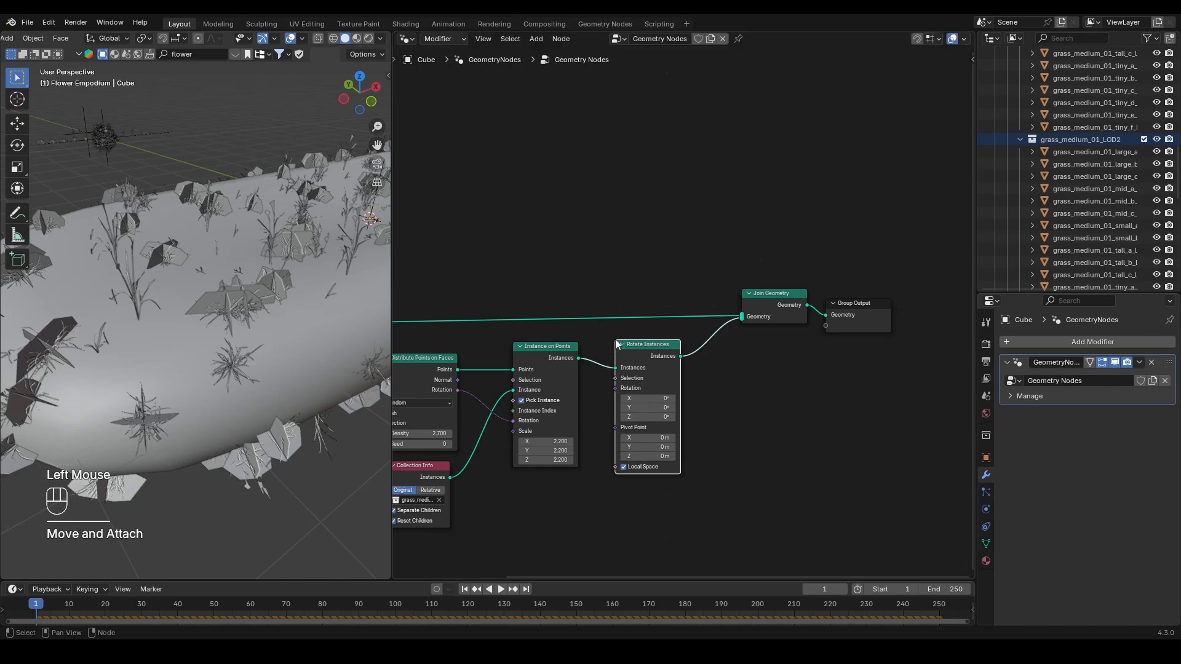
- Add a Random Value node set to Vector and link its Value output to the Rotation input of Rotate Instances
middle_drag(676, 444, 720, 371)
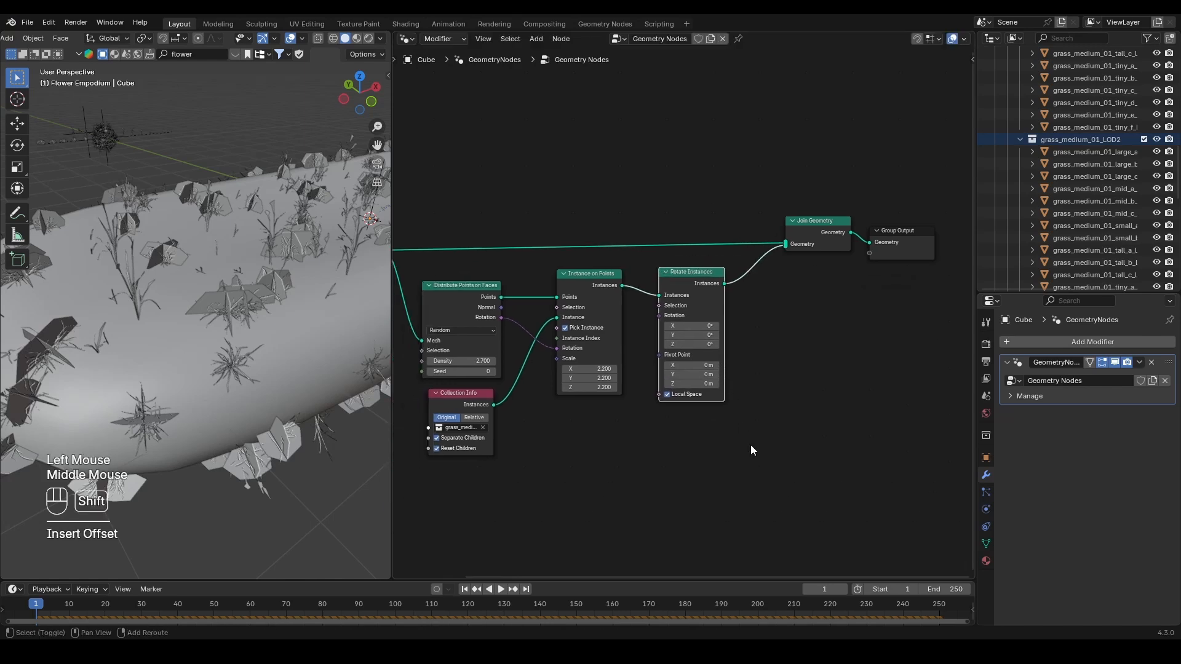
key(shift+a)
text(random)
key(Return)
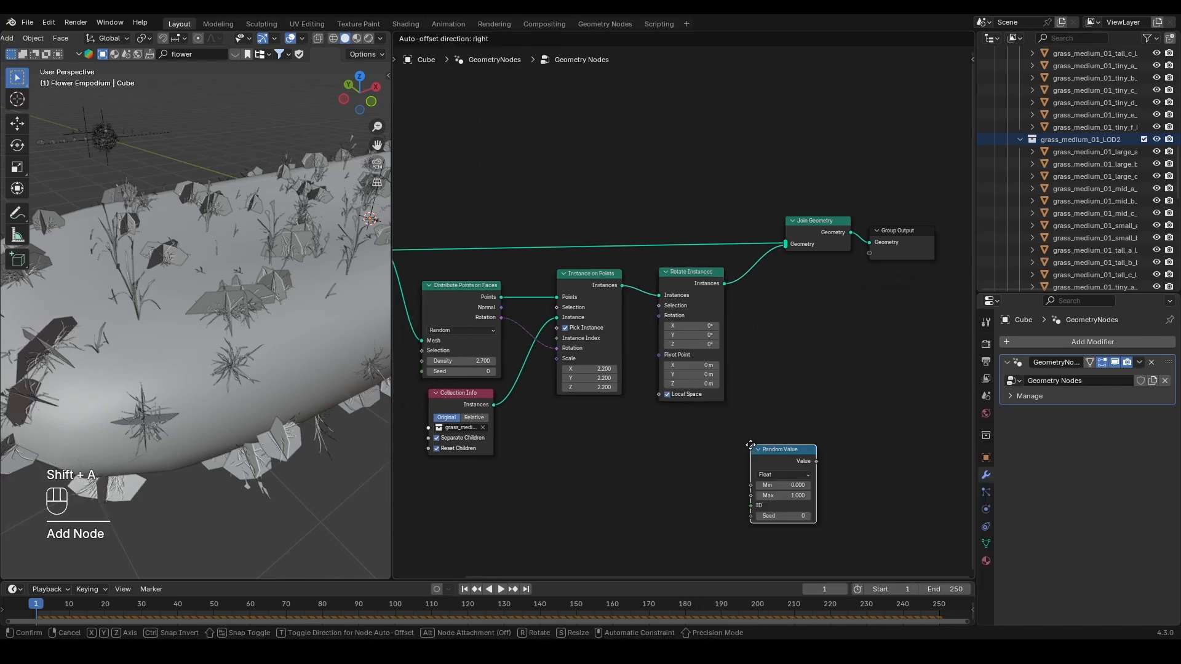
click(585, 446)
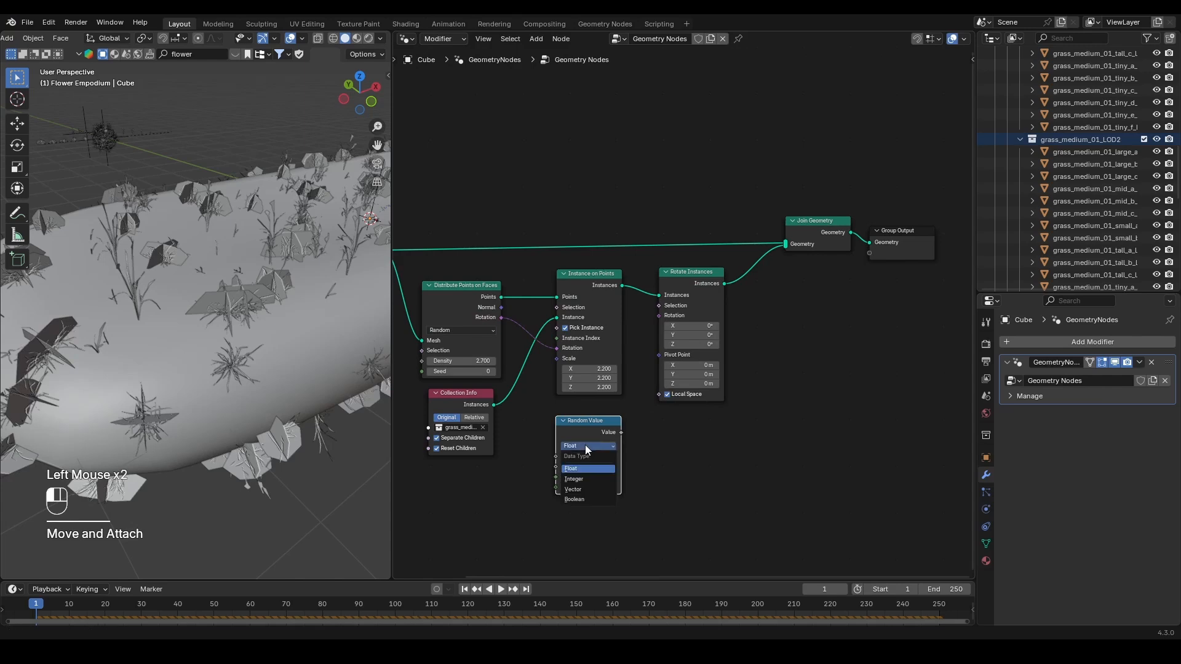
click(588, 489)
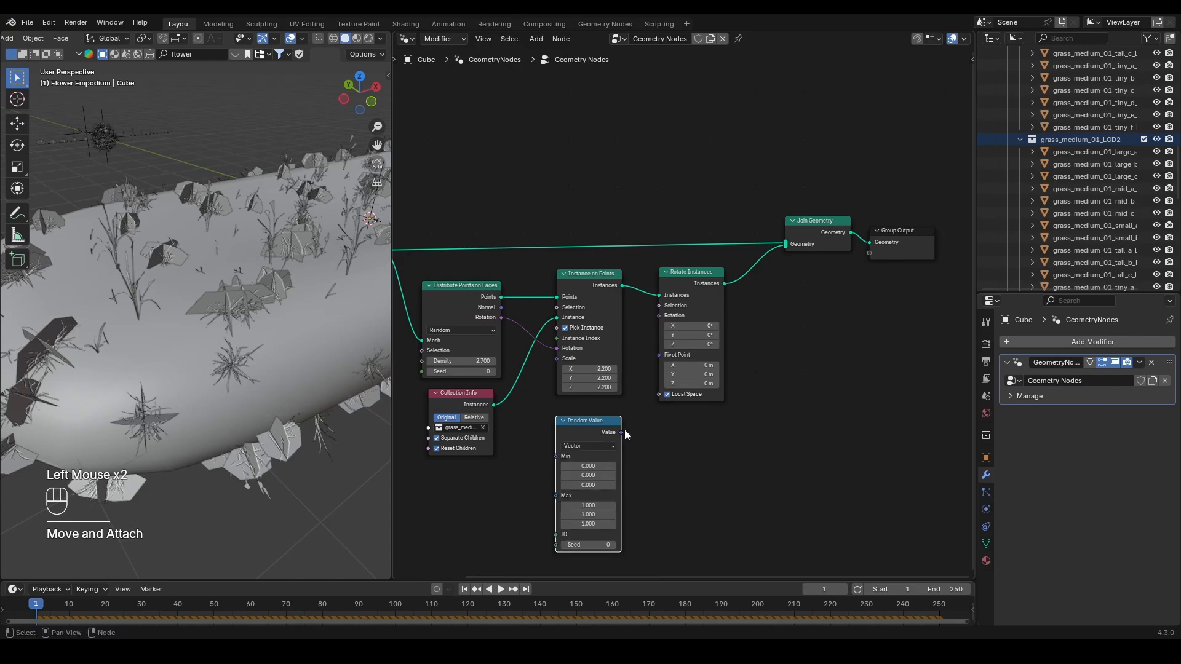
drag(622, 432, 653, 433)
drag(650, 391, 659, 316)
- Set the vector Random Value's Max to 0, 0 and 966.7, and place the node below Rotate Instances
drag(595, 506, 701, 524)
text(0)
key(Return)
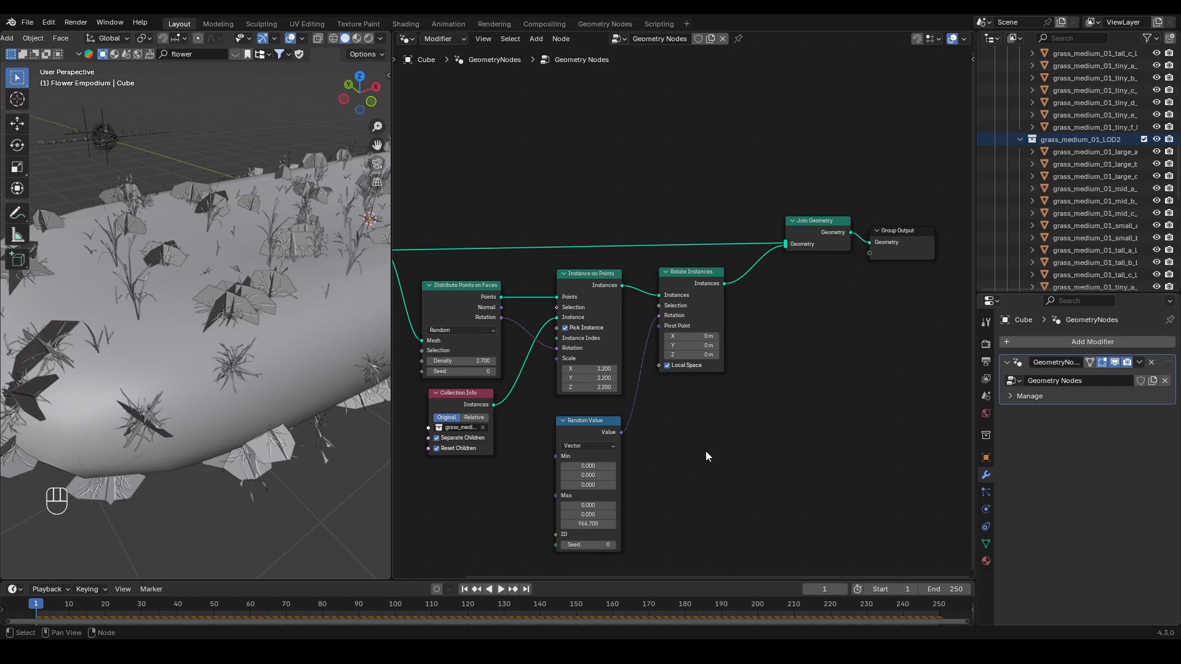
drag(686, 433, 584, 479)
key(g)
click(685, 443)
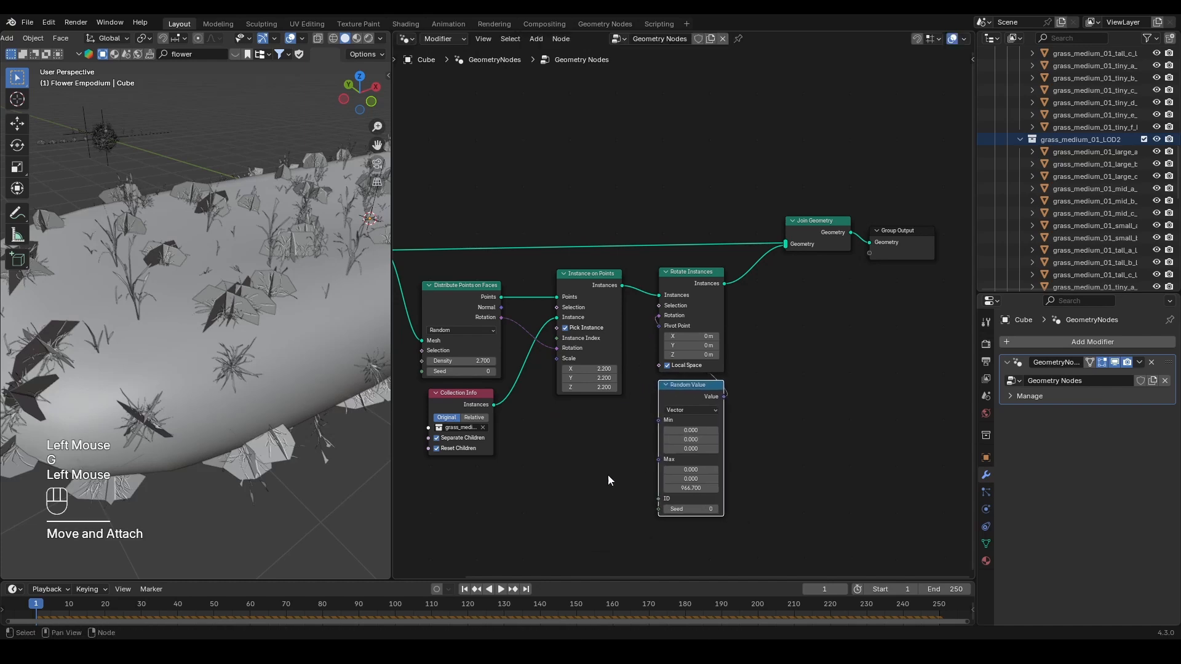
- Add a second Random Value node of type Float below the Instance on Points node
double_click(606, 479)
key(shift+a)
text(rando)
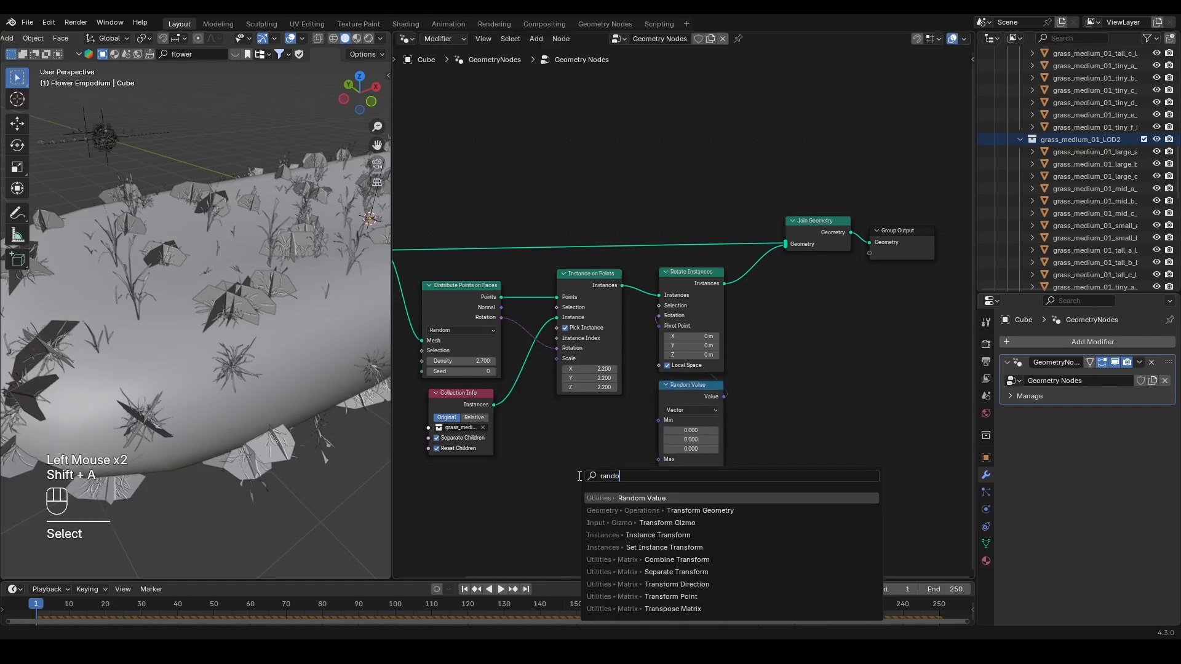
key(Return)
click(563, 406)
scroll(659, 471, up, 1)
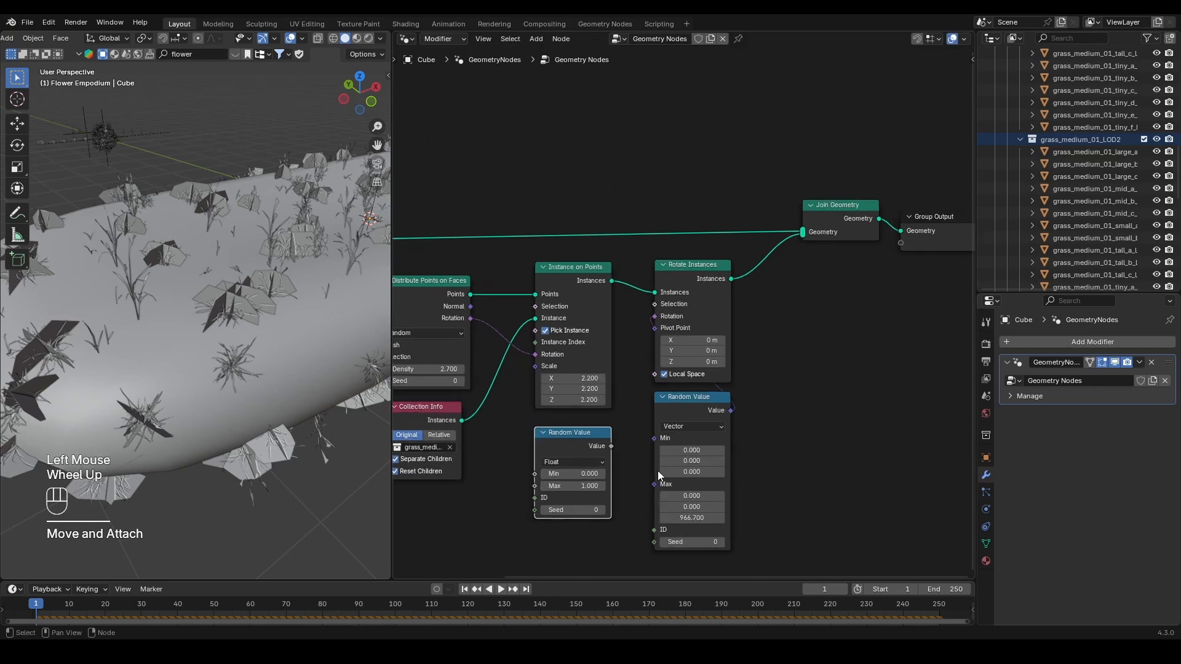
scroll(658, 471, up, 1)
- Set the float Random Value to Min 1.5 and Max 2.2, and link it to the Scale of Instance on Points
middle_drag(558, 363, 584, 286)
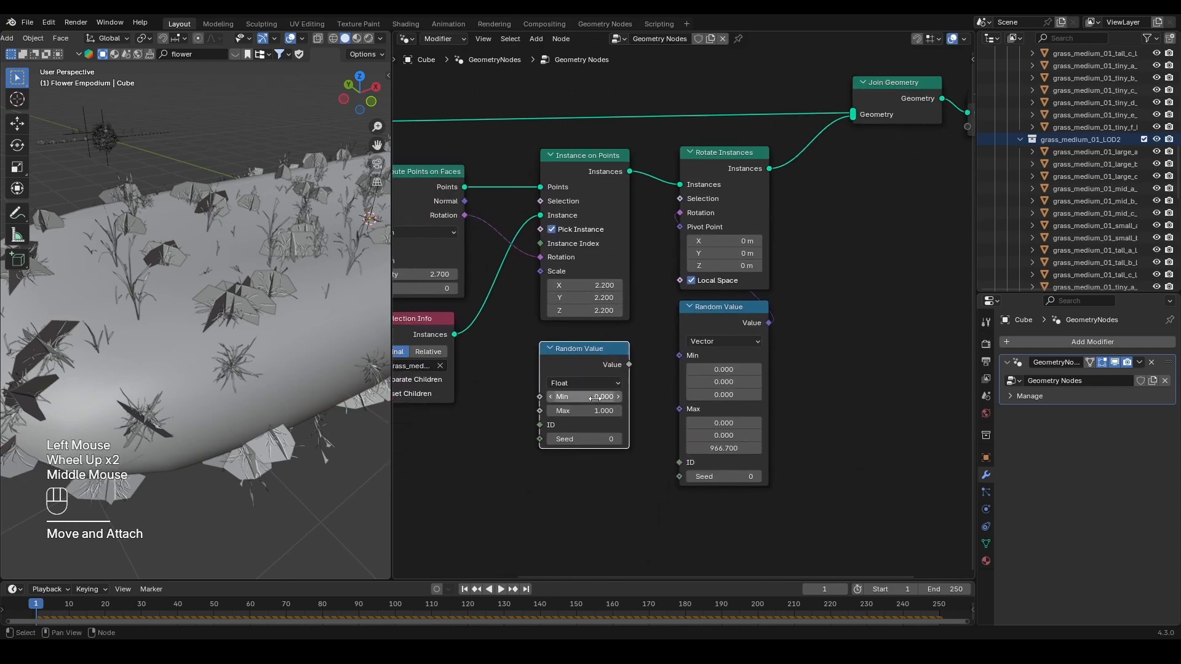
mouse_move(596, 398)
mouse_down()
mouse_move(553, 399)
mouse_move(596, 398)
mouse_up()
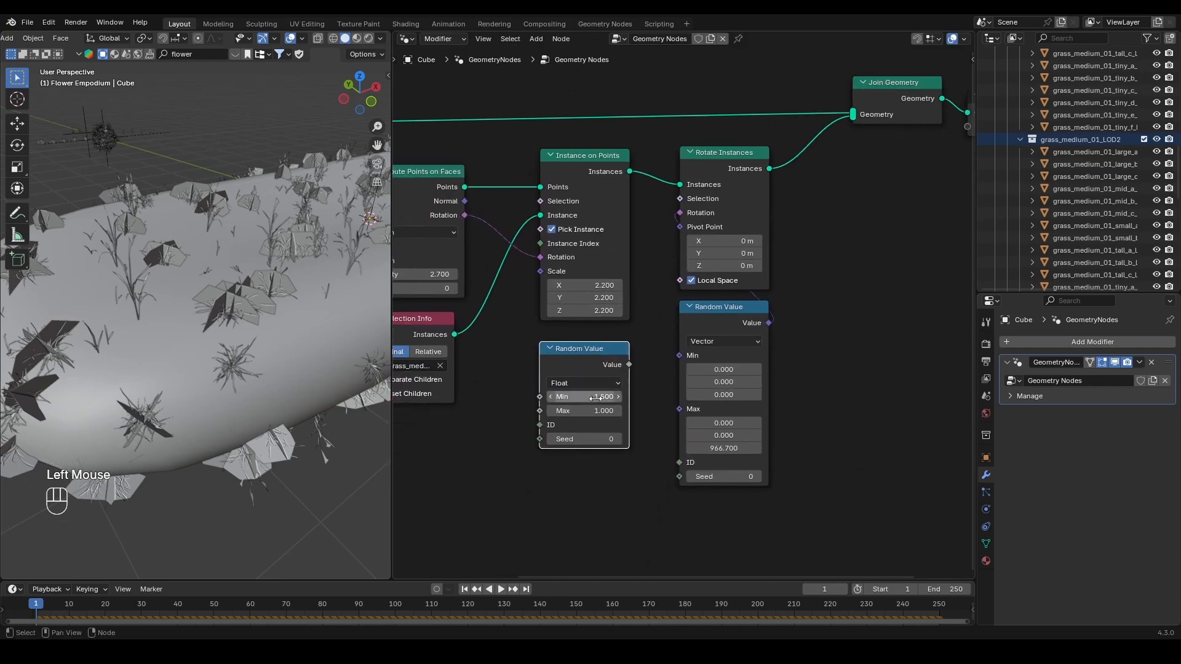
double_click(590, 411)
text(2.2)
key(Return)
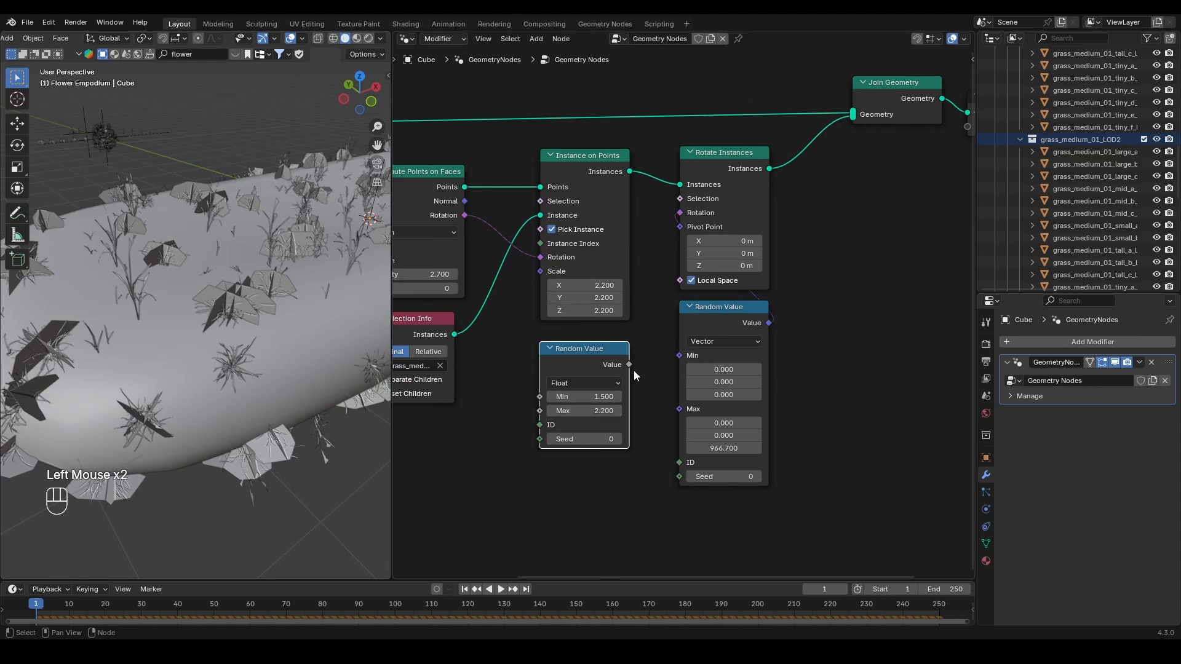
drag(631, 366, 531, 271)
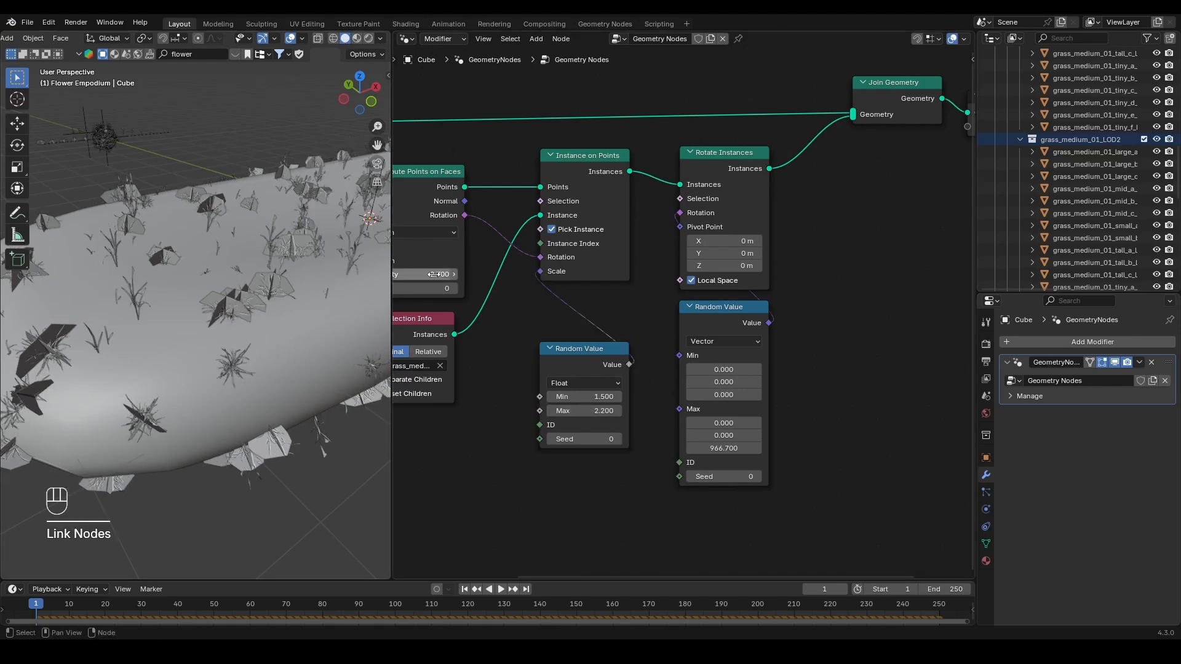
- Set the Distribute Points on Faces density to 94.6, check the grass in Material Preview and return to Solid shading
drag(434, 274, 510, 274)
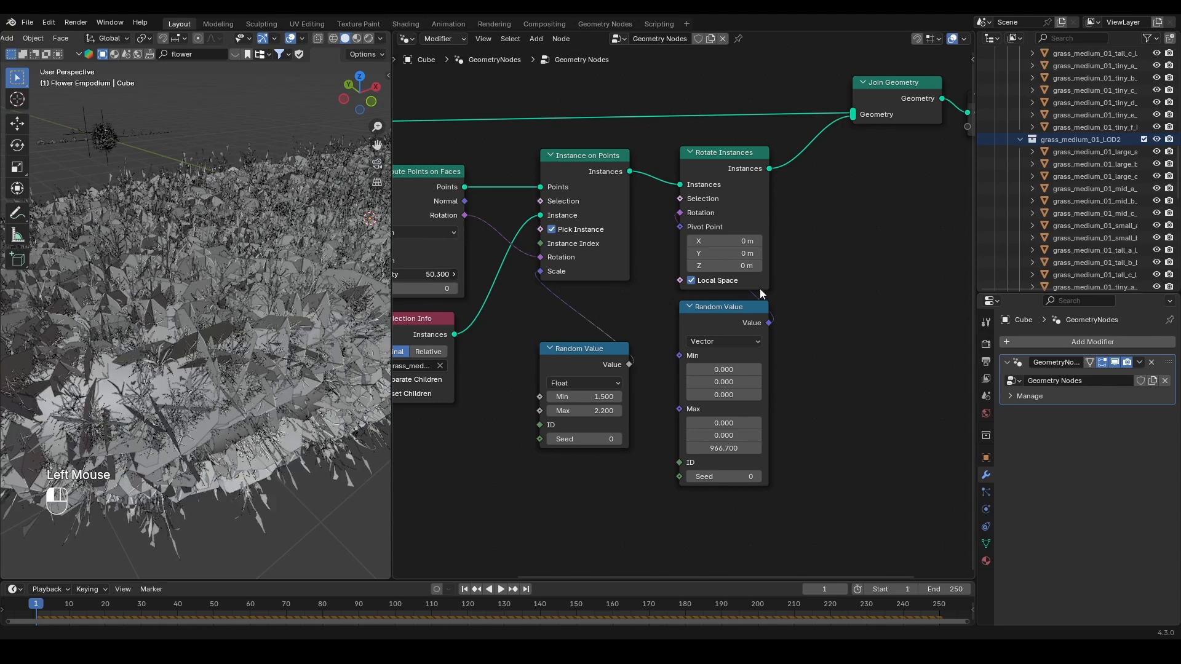
drag(759, 289, 936, 294)
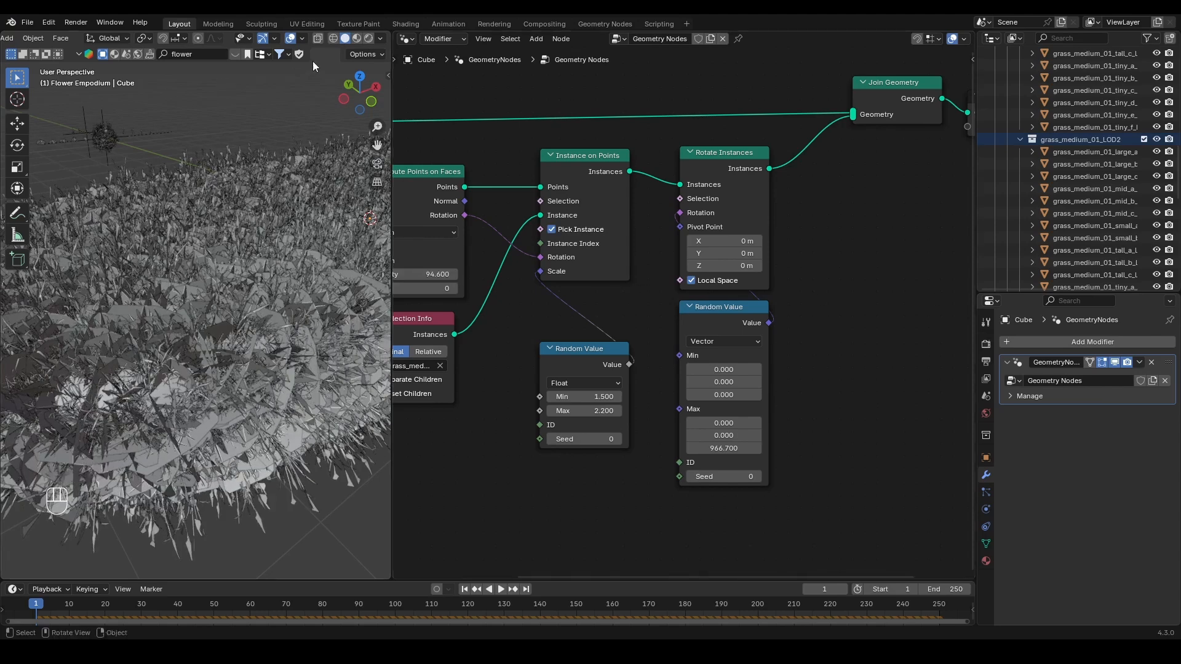
click(357, 38)
mouse_move(285, 246)
middle_down()
mouse_move(329, 219)
mouse_move(237, 253)
middle_up()
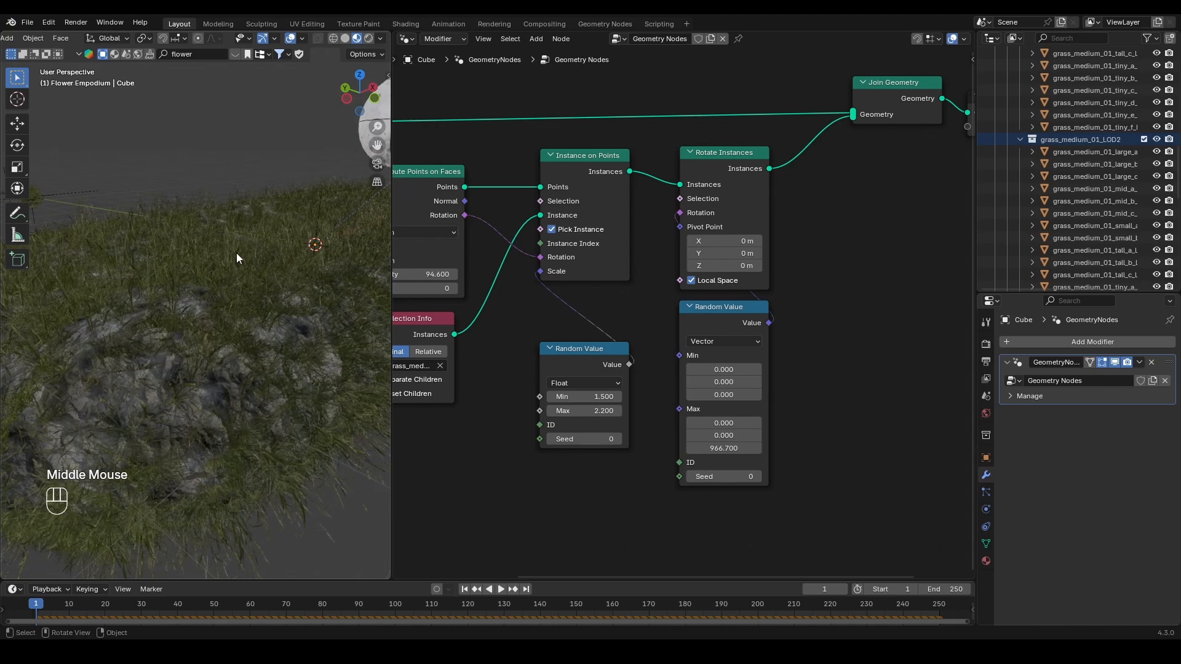
click(345, 38)
- Duplicate the whole group of grass scattering nodes and place the copy above the original chain
scroll(606, 320, down, 4)
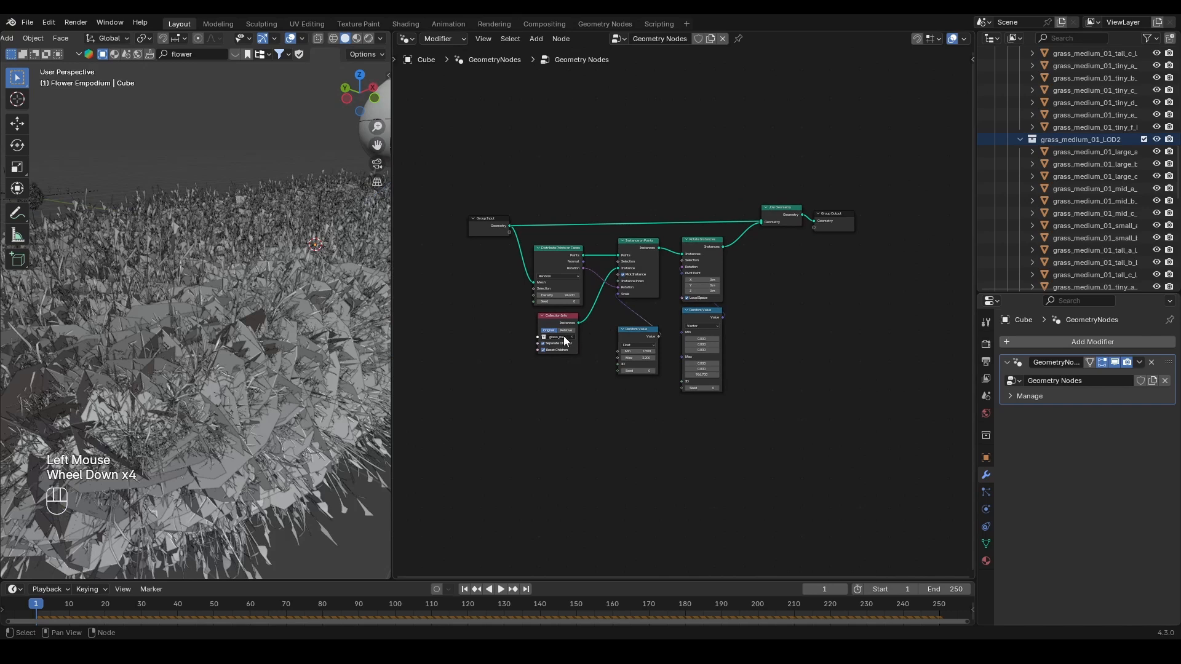
middle_drag(597, 324, 598, 405)
drag(788, 351, 545, 474)
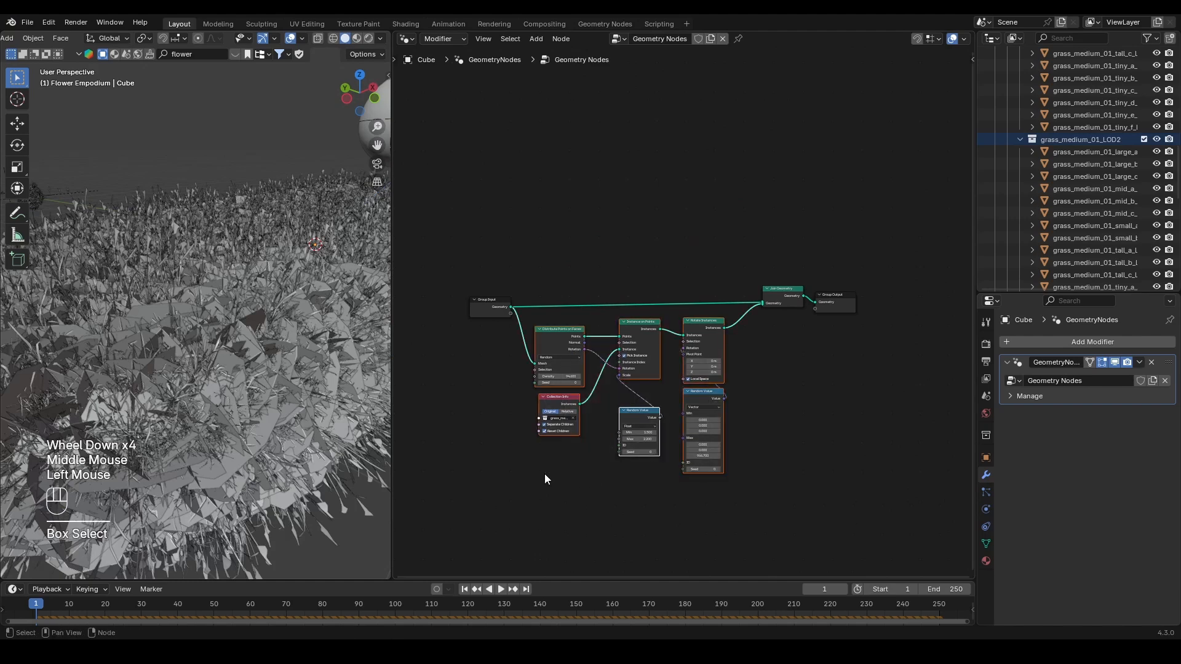
key(shift)
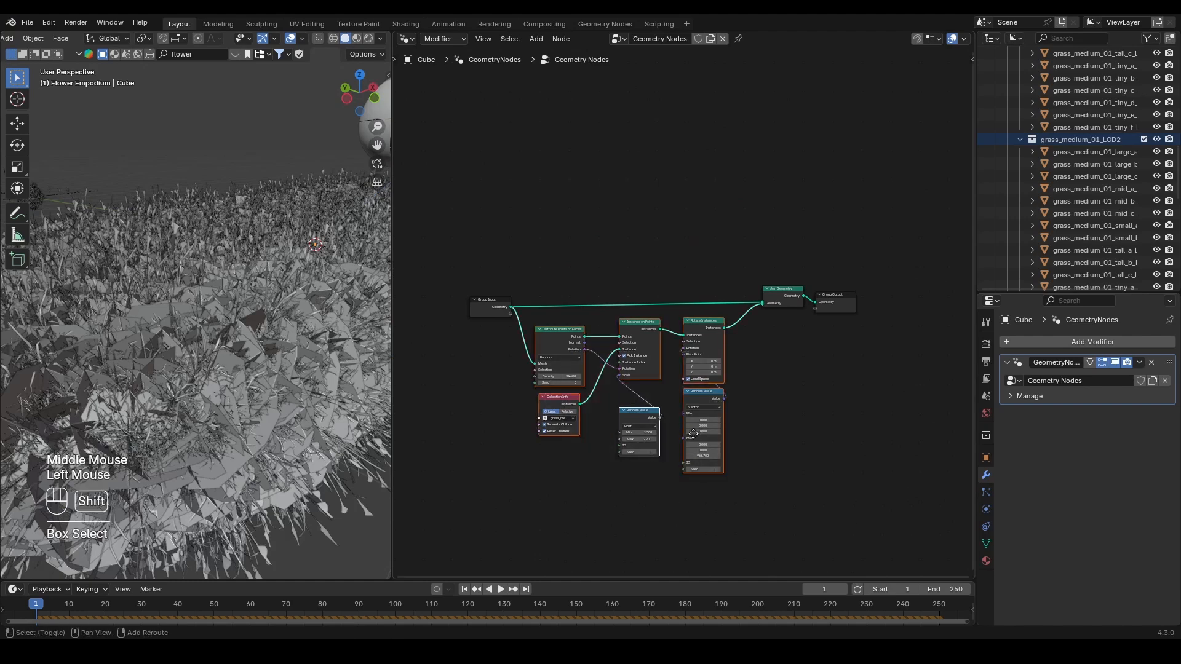
key(shift+d)
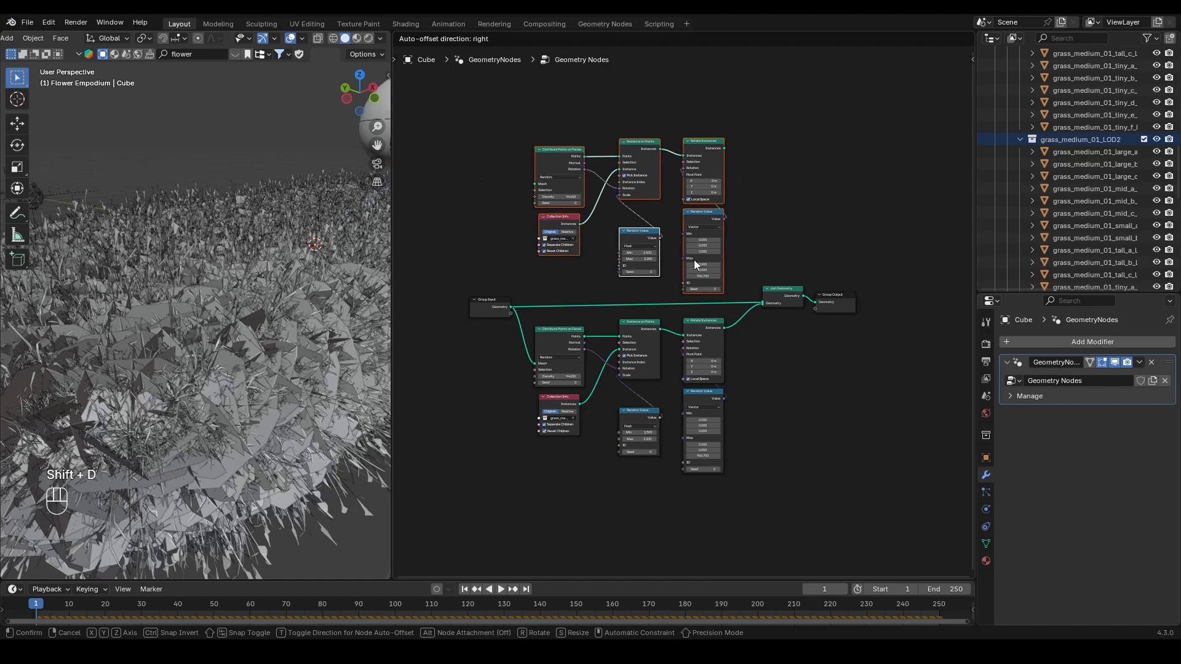
click(694, 259)
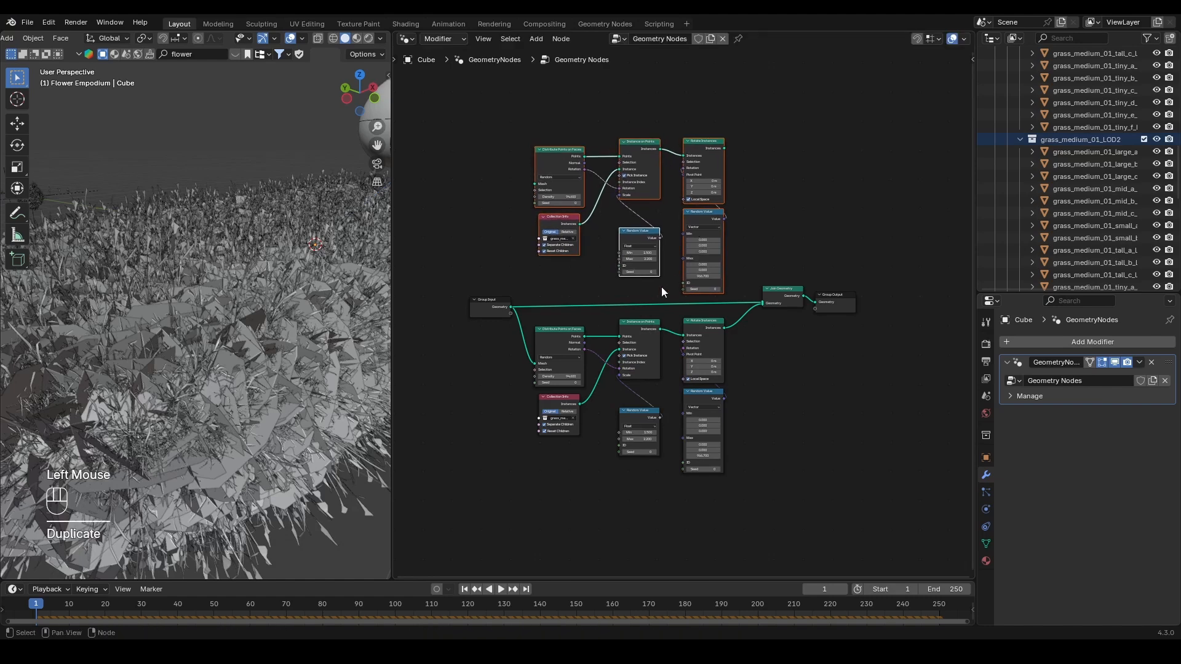
double_click(463, 243)
- Collapse the Grass Medium 01 collection and add flower_empodium_LOD2 to the node tree as a Collection Info node
scroll(548, 267, up, 1)
scroll(550, 268, up, 1)
middle_drag(550, 267, 510, 365)
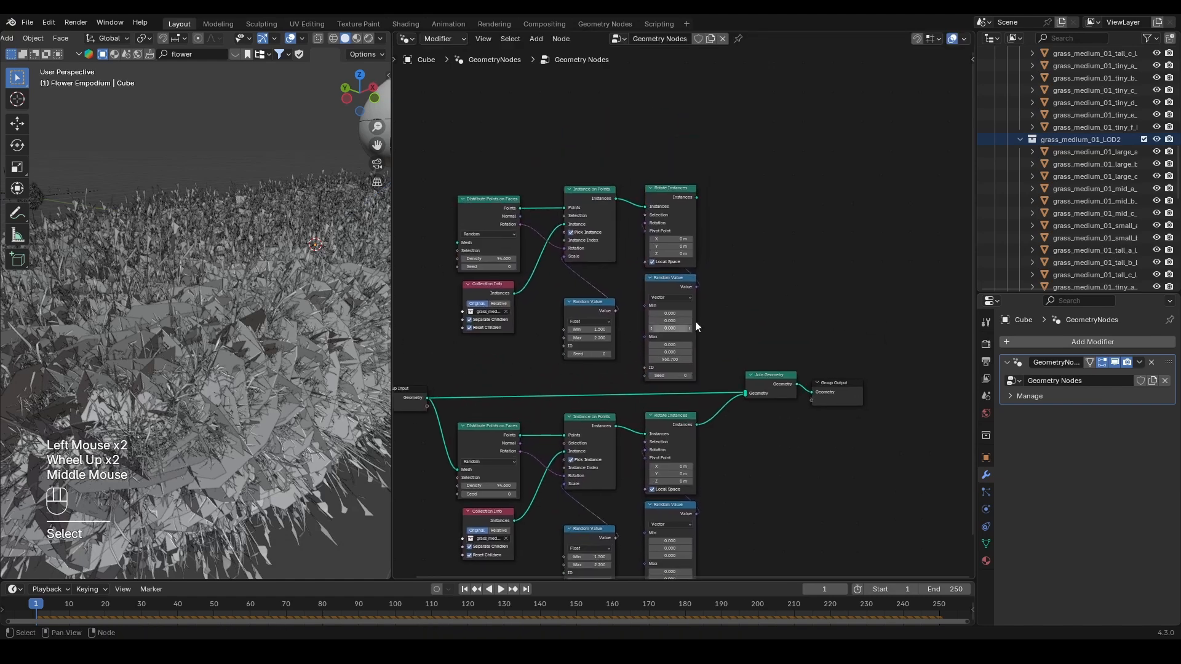
scroll(1105, 168, up, 9)
scroll(1101, 163, up, 4)
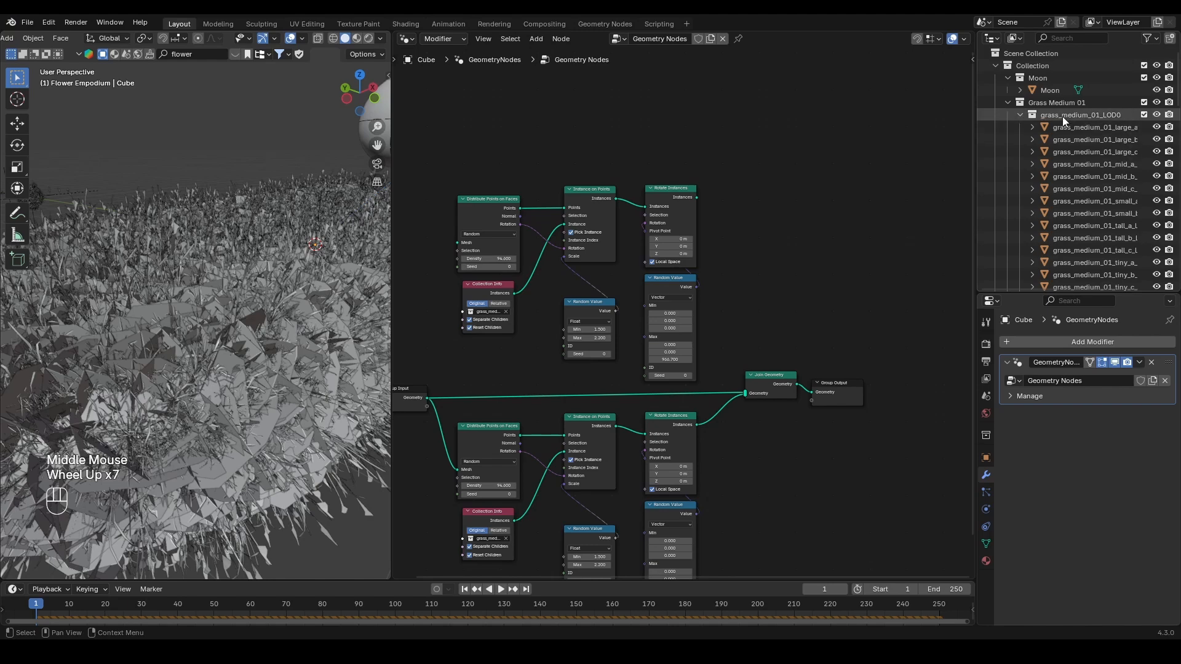
click(1007, 103)
scroll(1083, 138, down, 2)
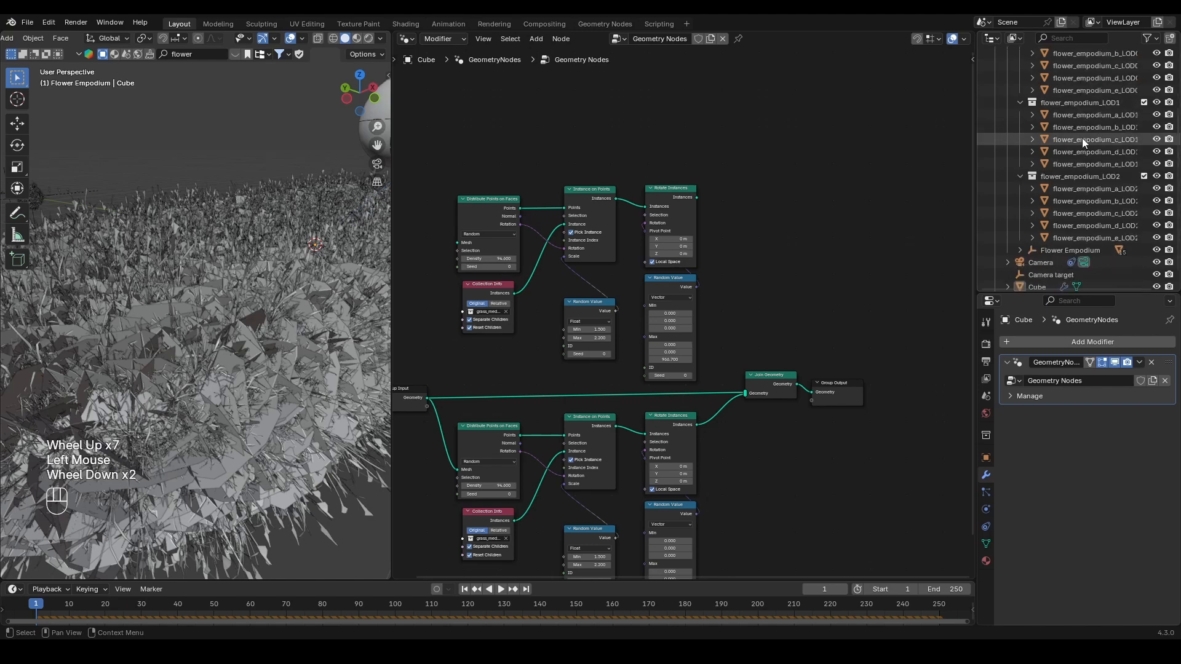
scroll(1087, 141, up, 2)
scroll(1079, 117, down, 3)
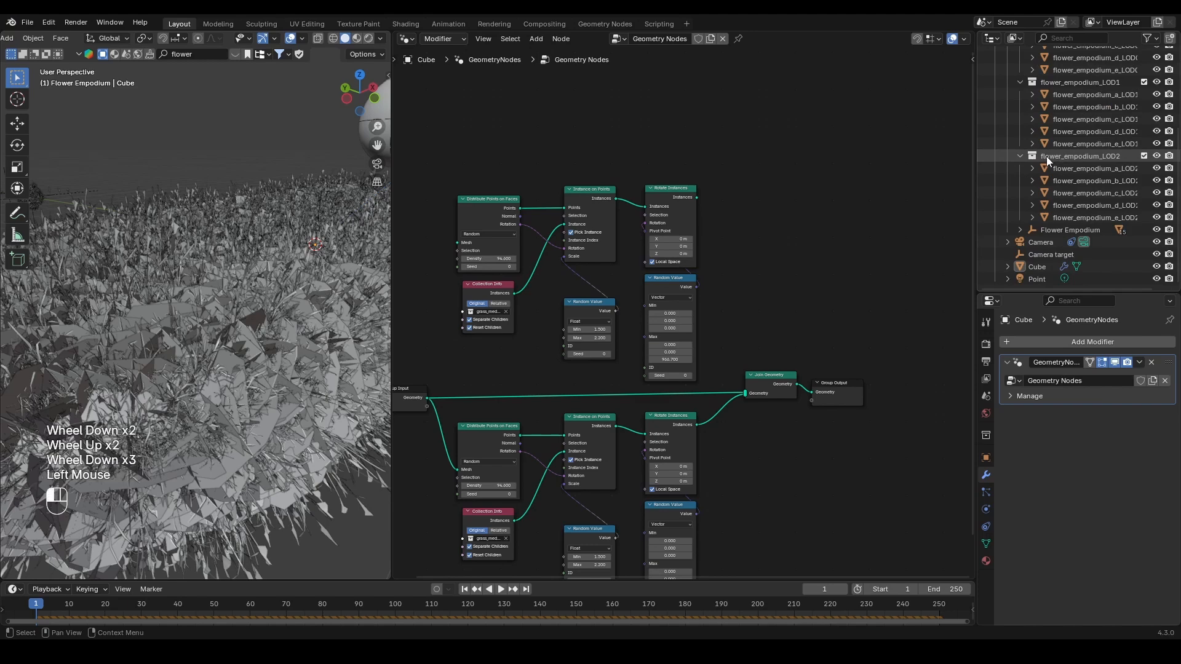
drag(1046, 156, 458, 150)
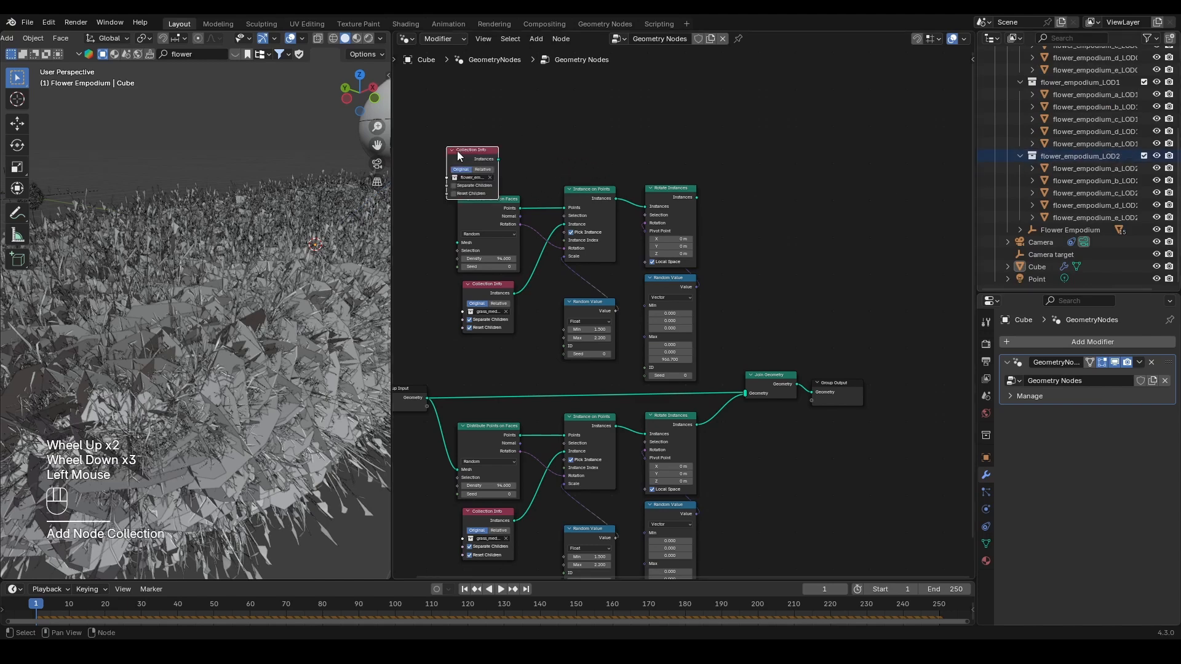
- Move the flower Collection Info node beside the duplicated grass Collection Info node and delete that grass node
middle_drag(458, 155, 685, 198)
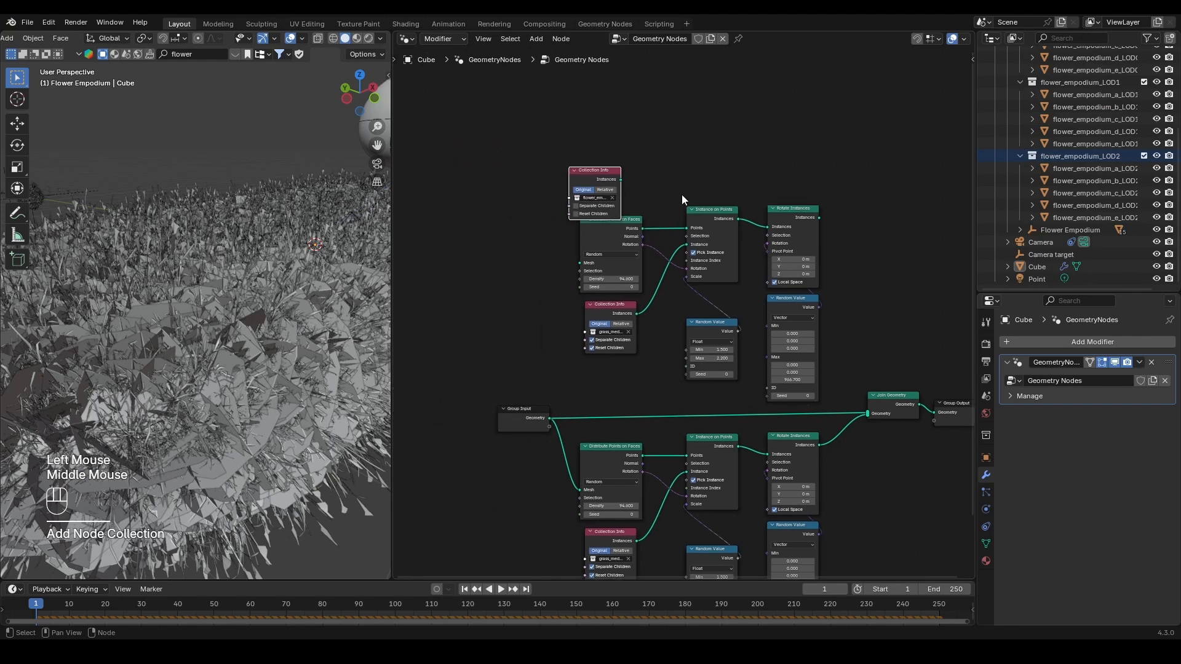
scroll(669, 130, up, 2)
click(562, 118)
key(g)
click(483, 318)
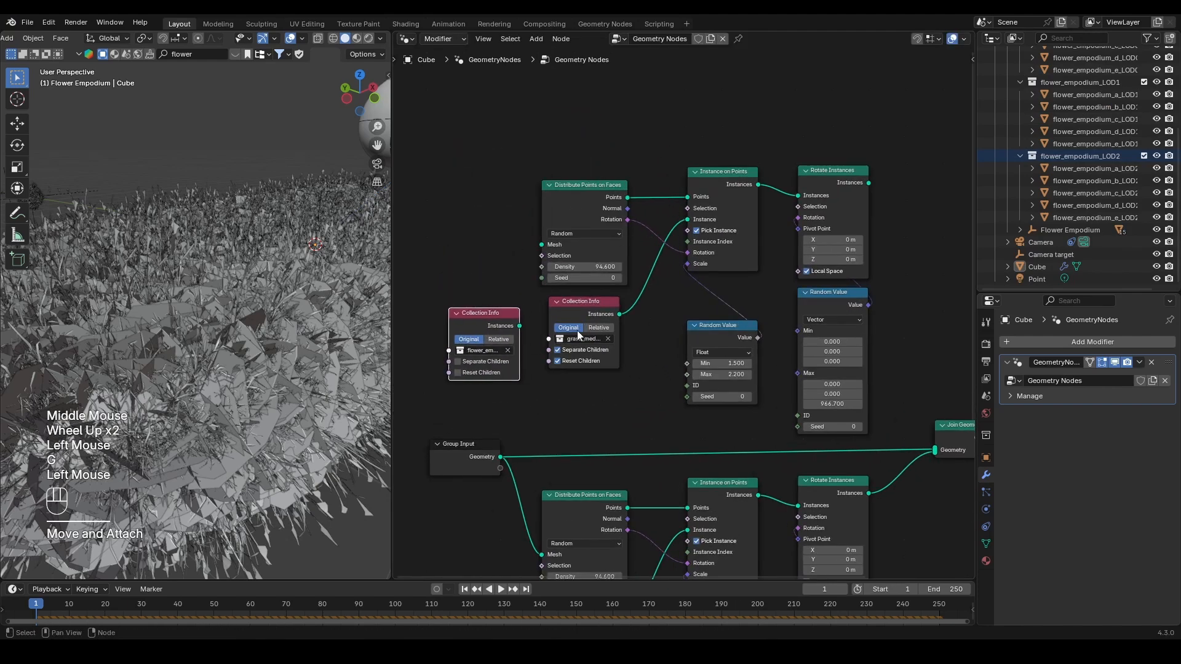
click(588, 305)
key(Delete)
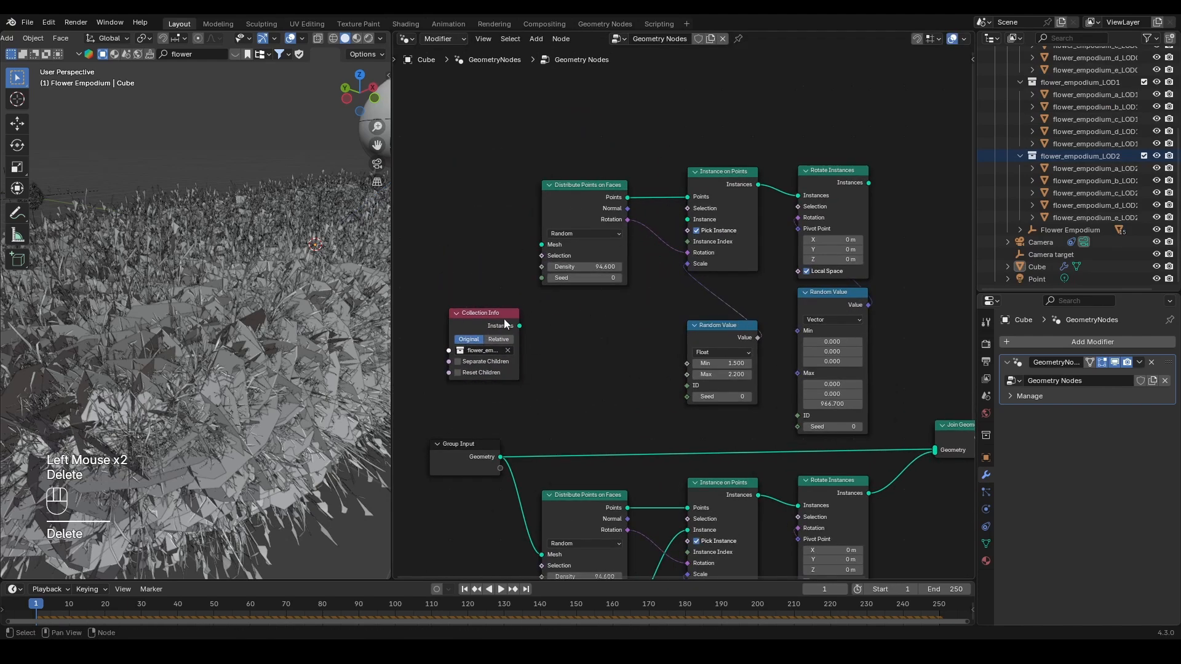
- Connect the flower Collection Info instances to the duplicated Instance on Points node and enable Separate Children and Reset Children
drag(501, 315, 683, 224)
click(557, 354)
click(556, 365)
- Link the Group Input geometry to the flower Distribute Points on Faces mesh and the flower Rotate Instances output to Join Geometry
middle_drag(798, 247, 760, 224)
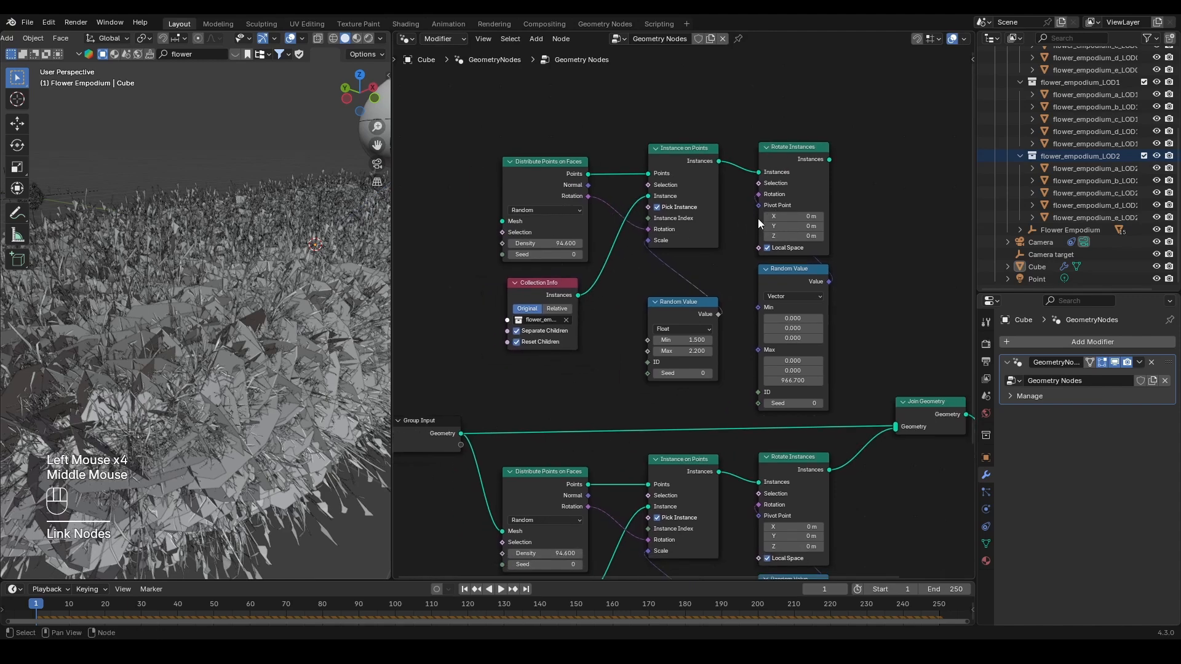
drag(461, 434, 502, 222)
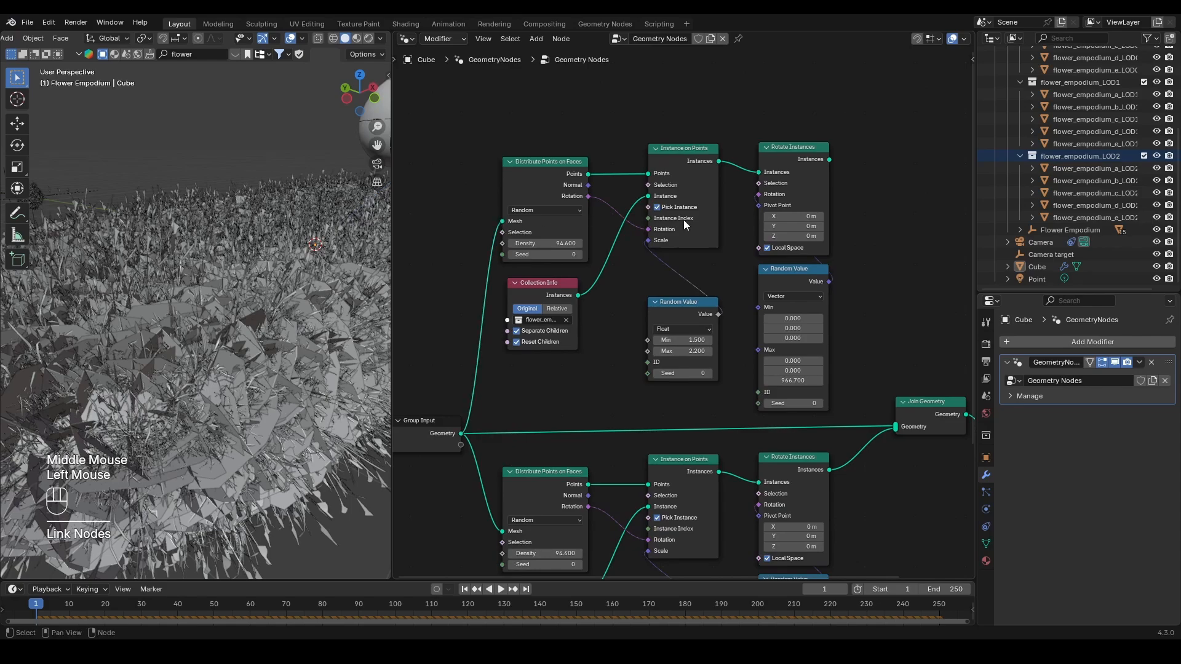
drag(829, 159, 896, 427)
- Display the scene in Material Preview and set the flower Distribute Points on Faces density to 4.7
middle_drag(290, 339, 301, 291)
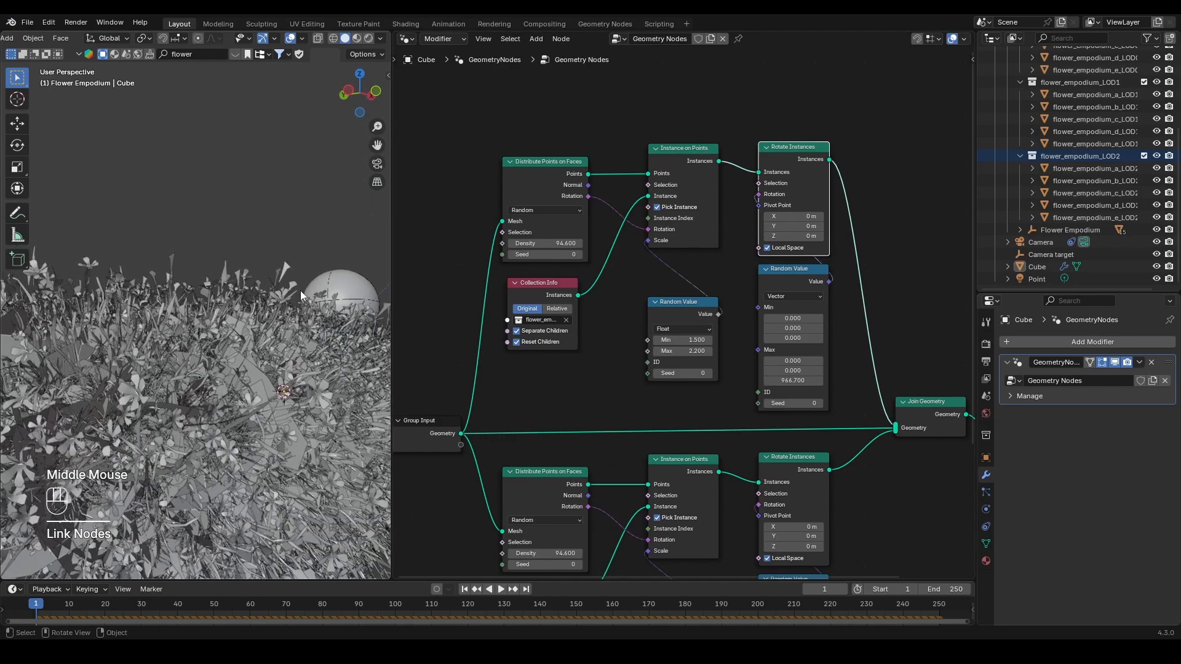
click(357, 38)
scroll(295, 310, down, 1)
scroll(289, 317, down, 2)
middle_drag(282, 324, 278, 369)
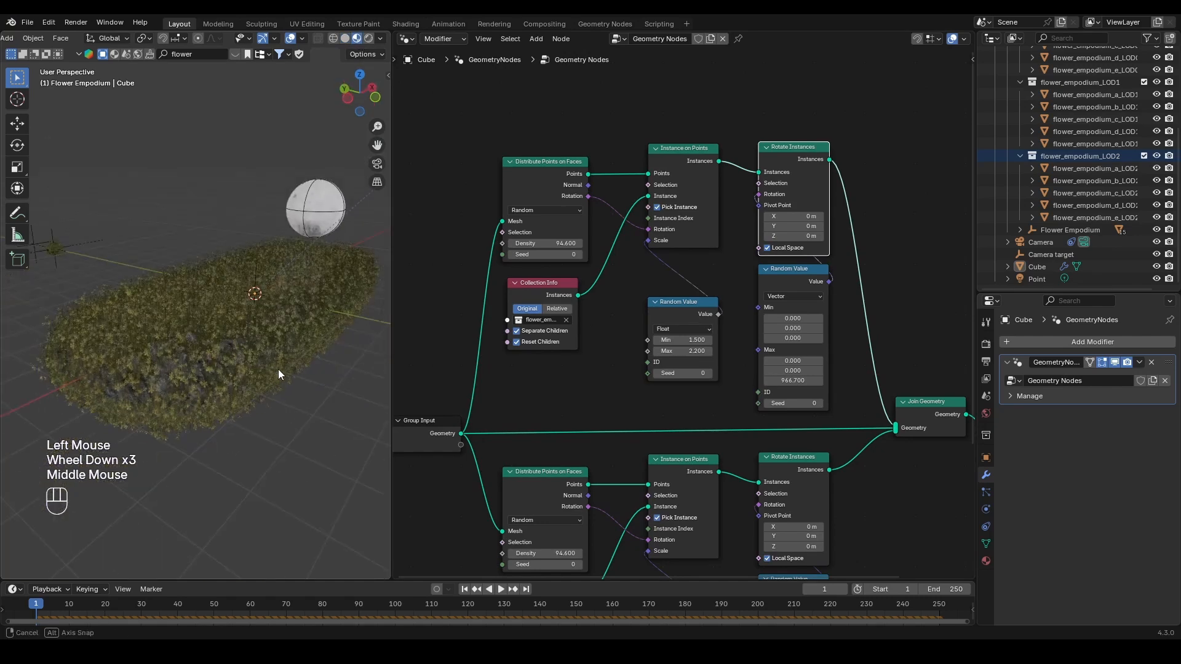
scroll(271, 350, up, 4)
drag(548, 243, 487, 244)
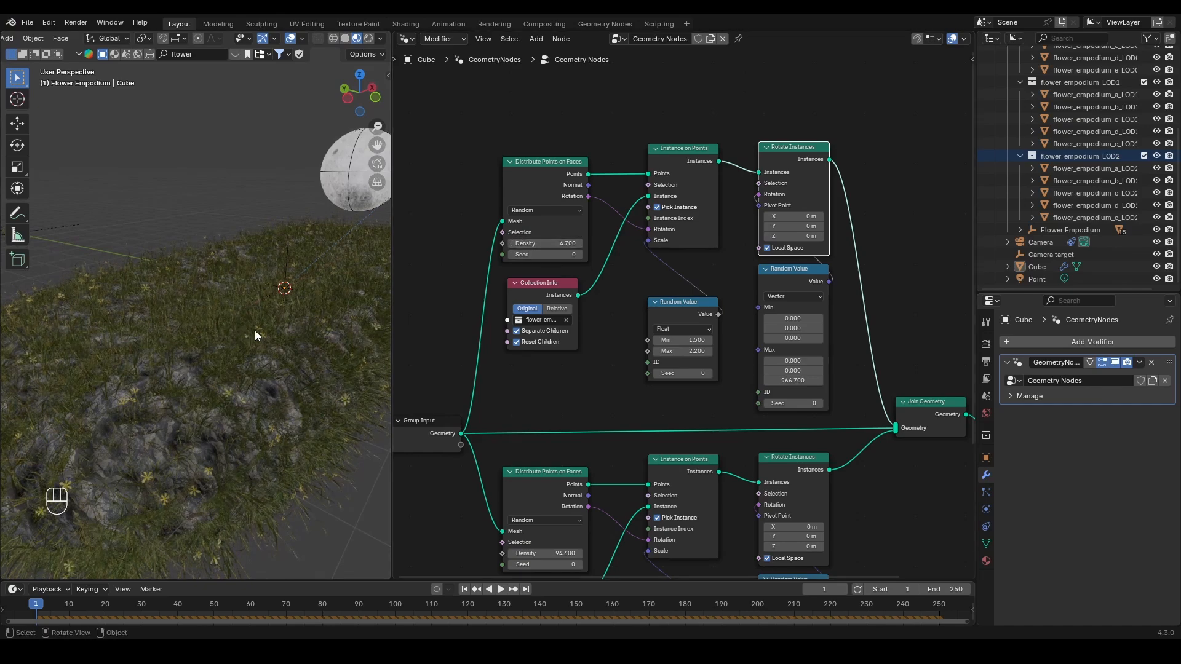
- Set the flower scale's Random Value node to Min 2.5 and Max 3.2
middle_drag(255, 331, 216, 364)
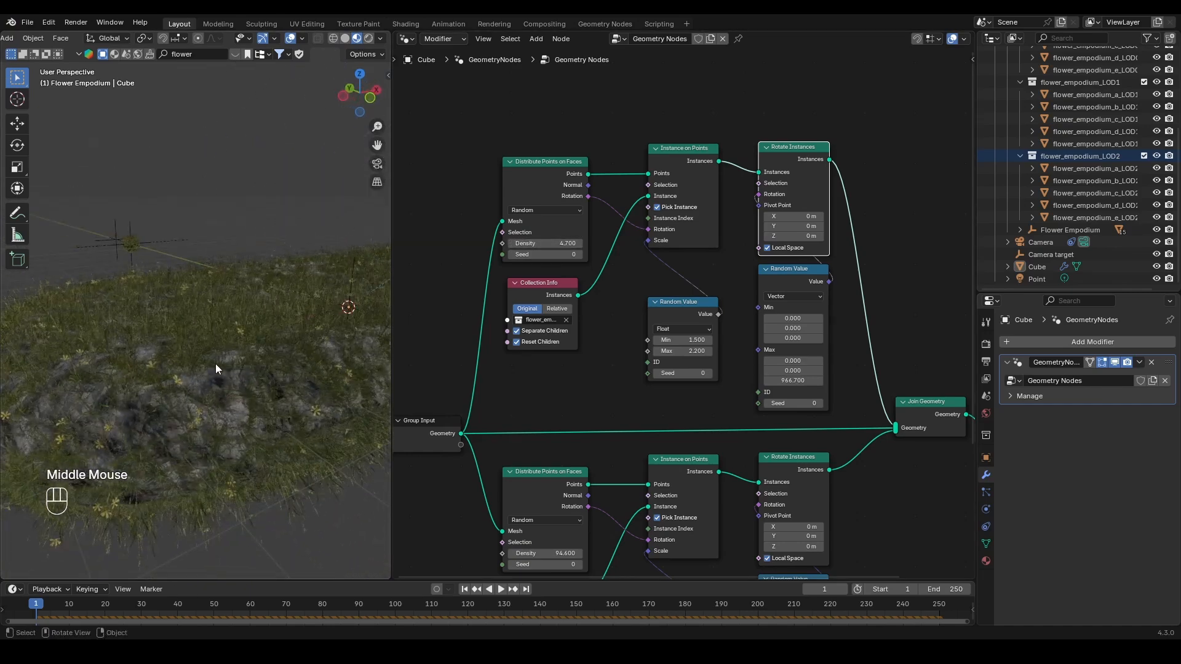
scroll(287, 398, up, 2)
shift+middle_drag(285, 401, 273, 330)
drag(684, 340, 744, 351)
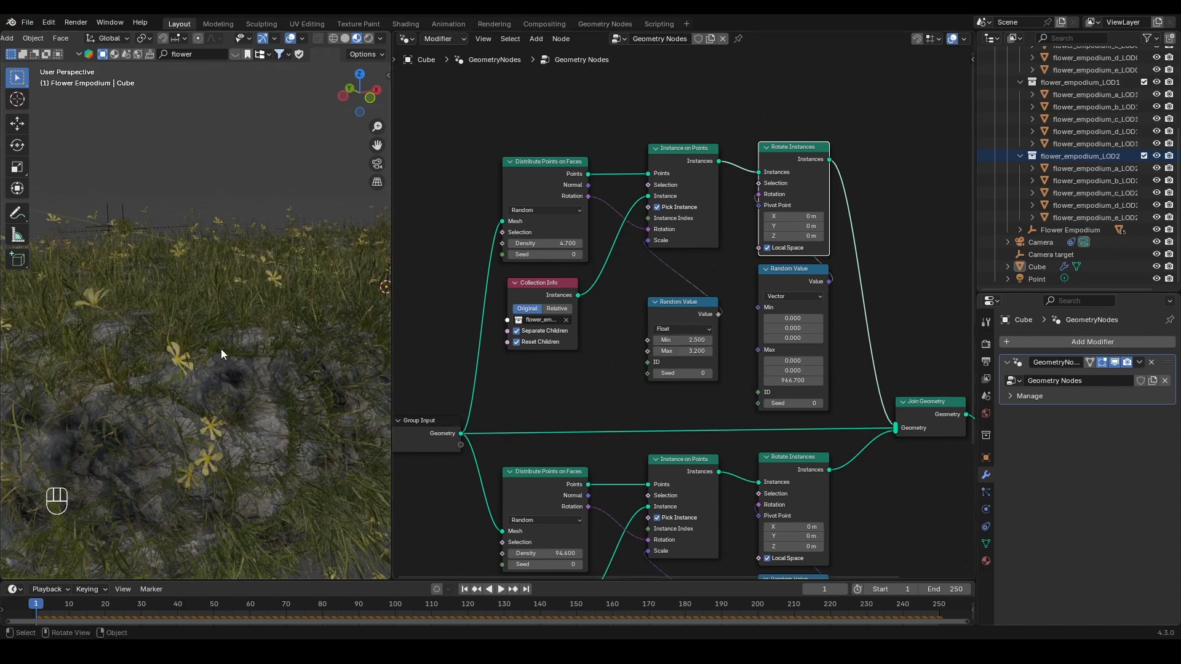
- Play the animation to check the moon rolling over the flowers, and return the viewport to Solid shading
middle_drag(220, 349, 268, 342)
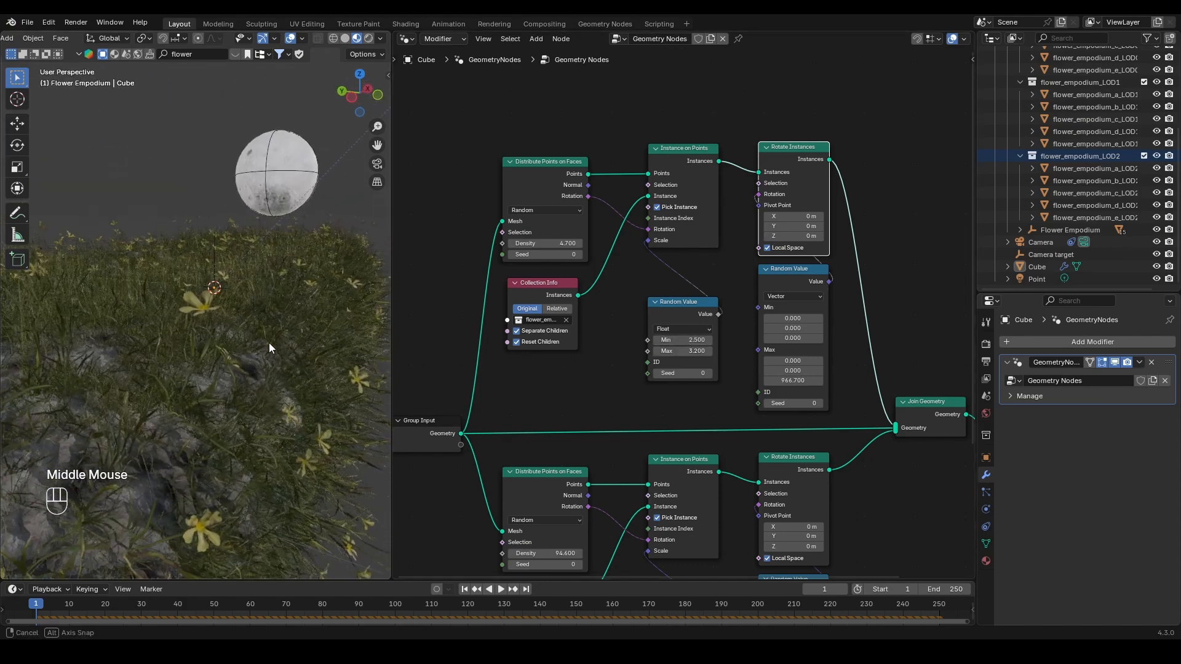
scroll(282, 318, down, 3)
key(space)
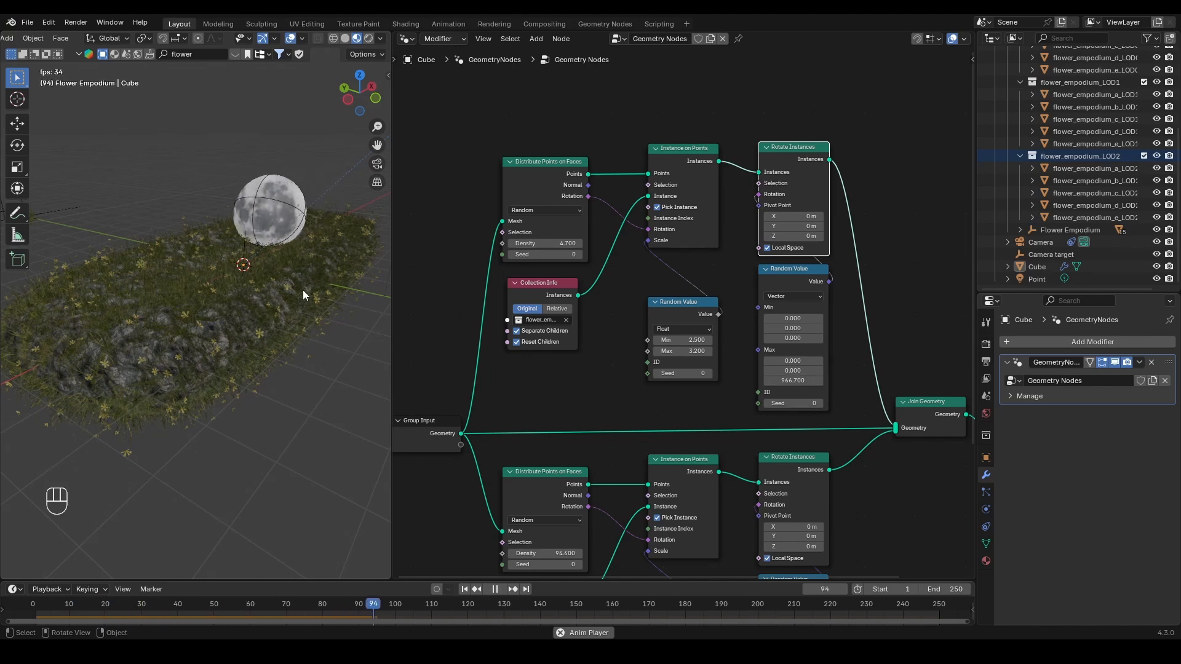
key(space)
scroll(271, 259, up, 2)
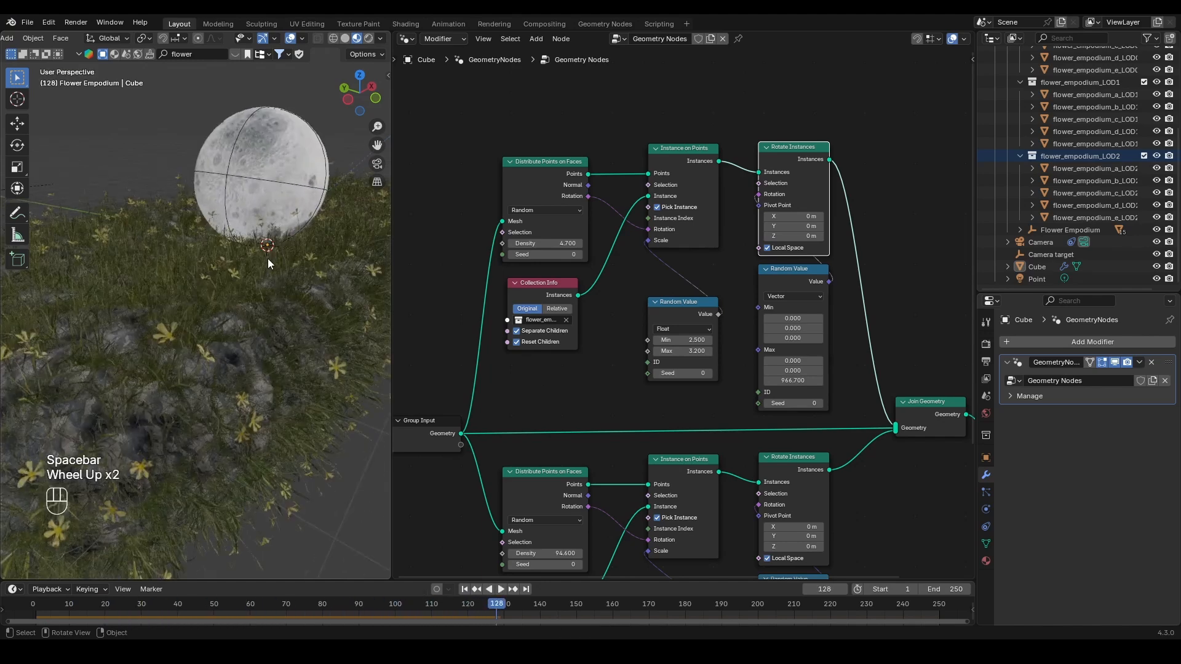
middle_drag(268, 258, 309, 93)
click(345, 39)
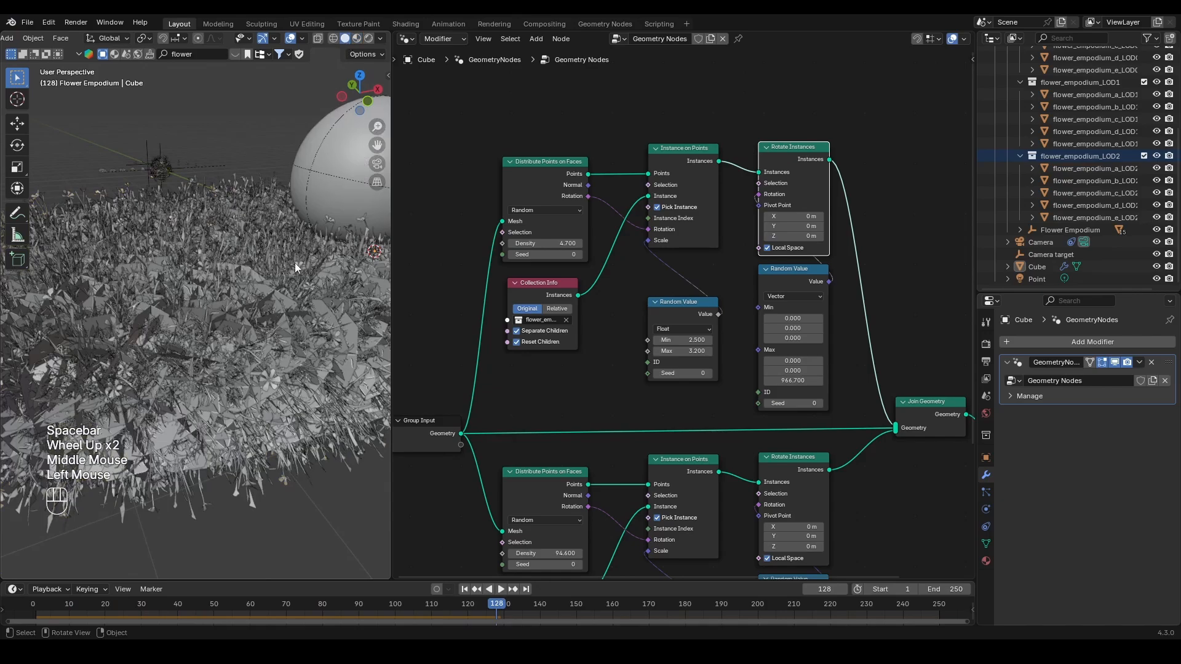
shift+middle_drag(290, 276, 220, 303)
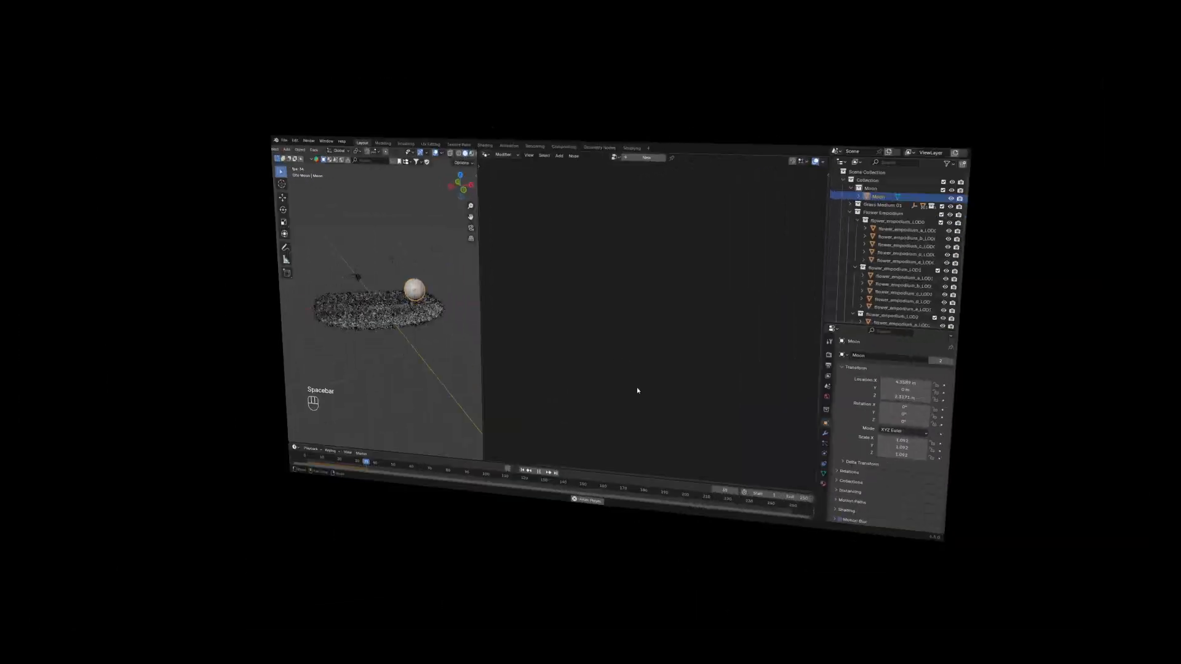
- Play back the moon's rigid body simulation and return to frame 1
key(space)
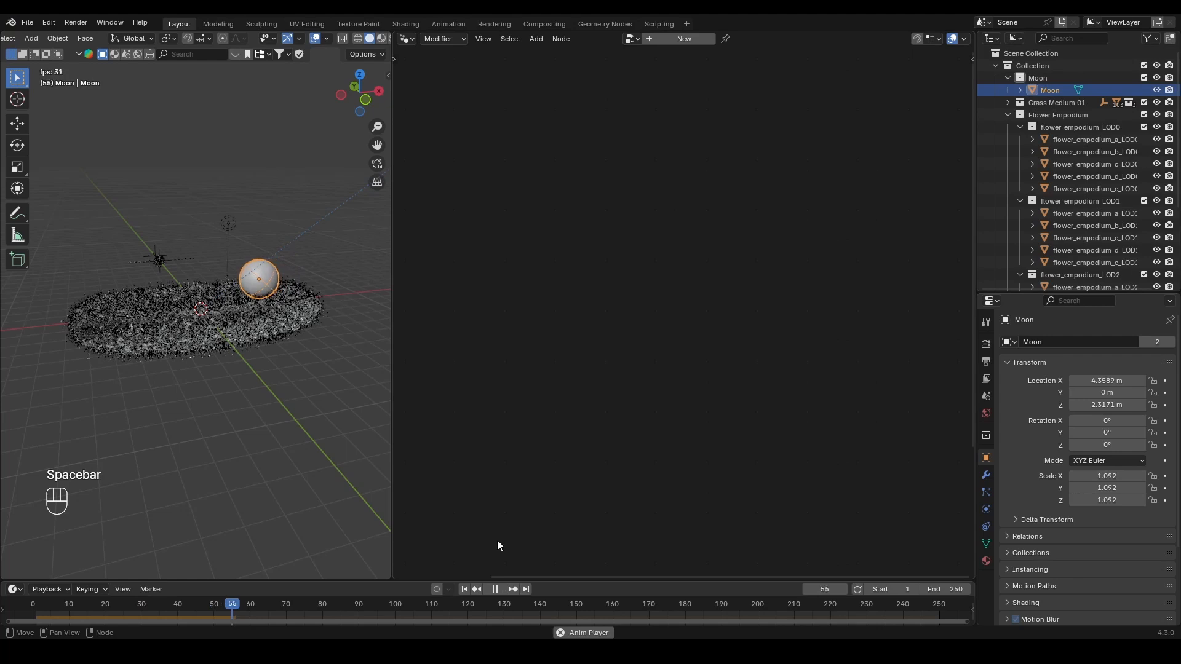
key(space)
click(465, 589)
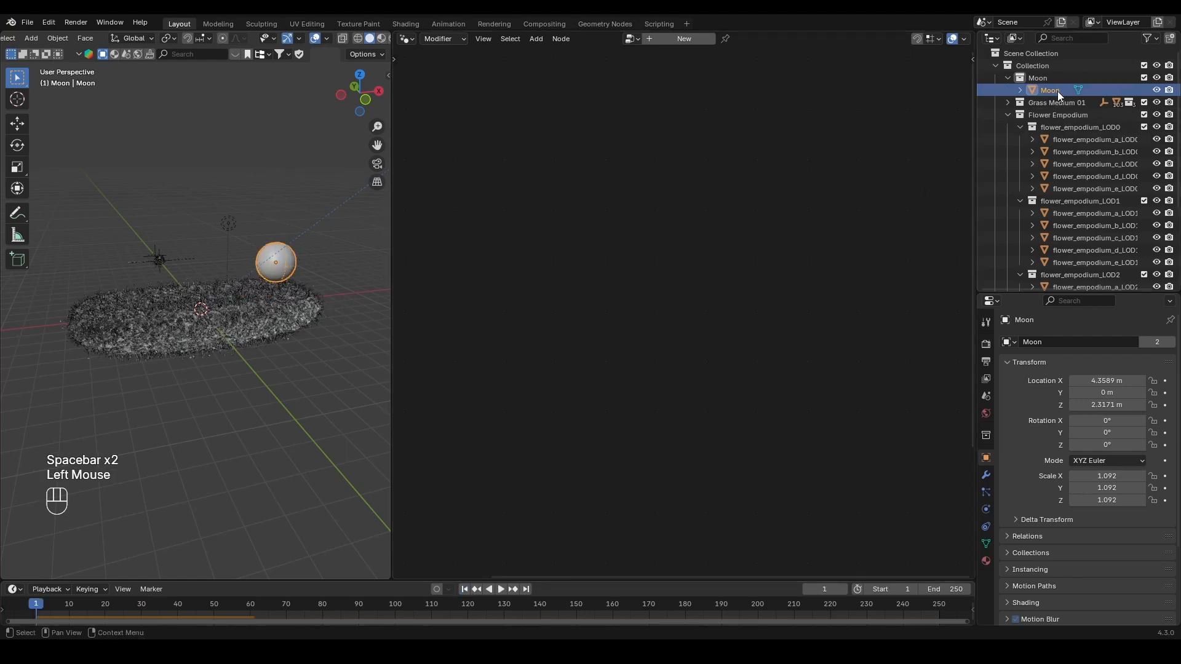
- Bake the Moon's rigid body motion to keyframes from frame 1 to 250 with a frame step of 1, and enlarge the timeline slightly
key(F3)
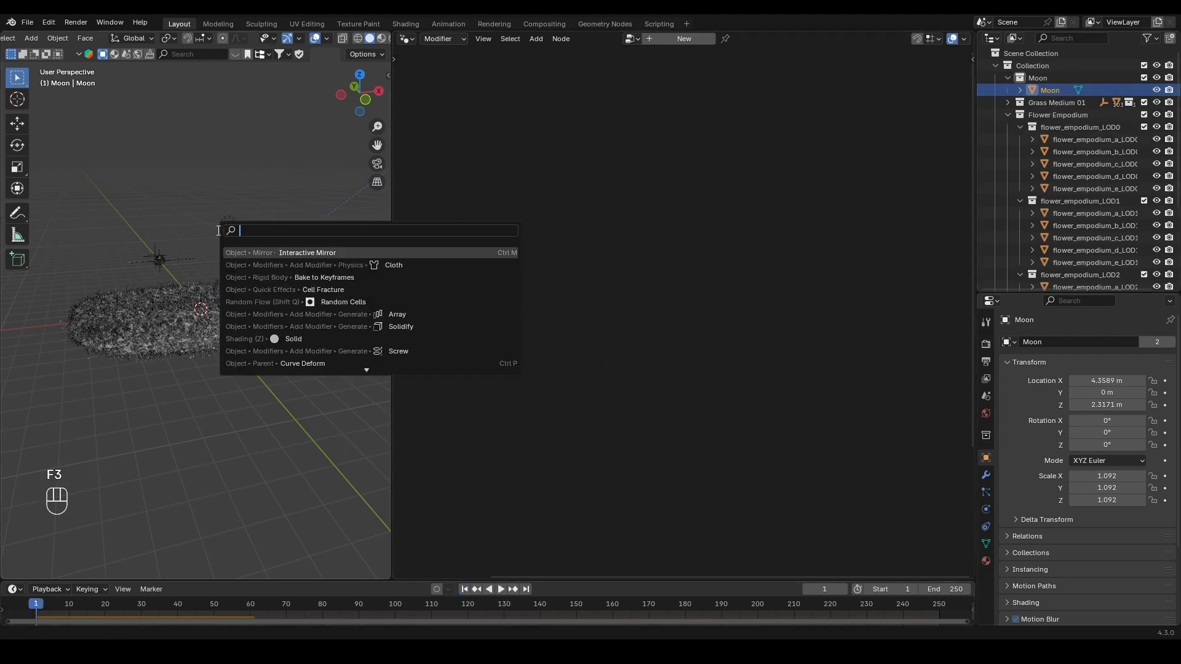
text(bake)
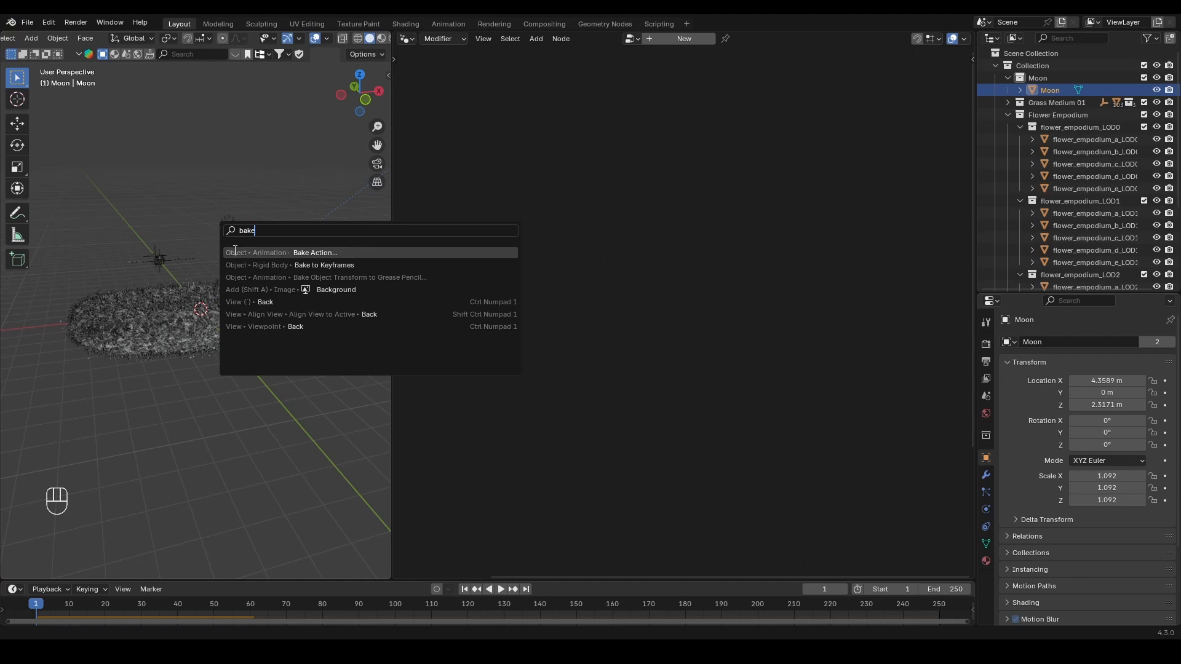
click(357, 265)
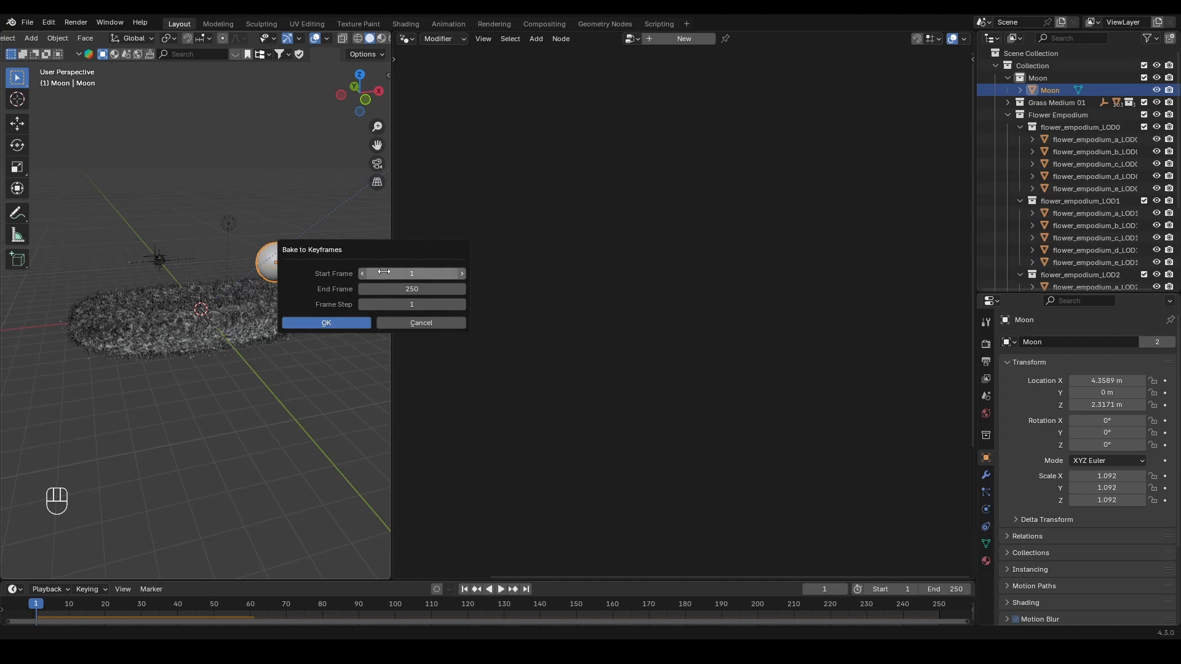
click(345, 321)
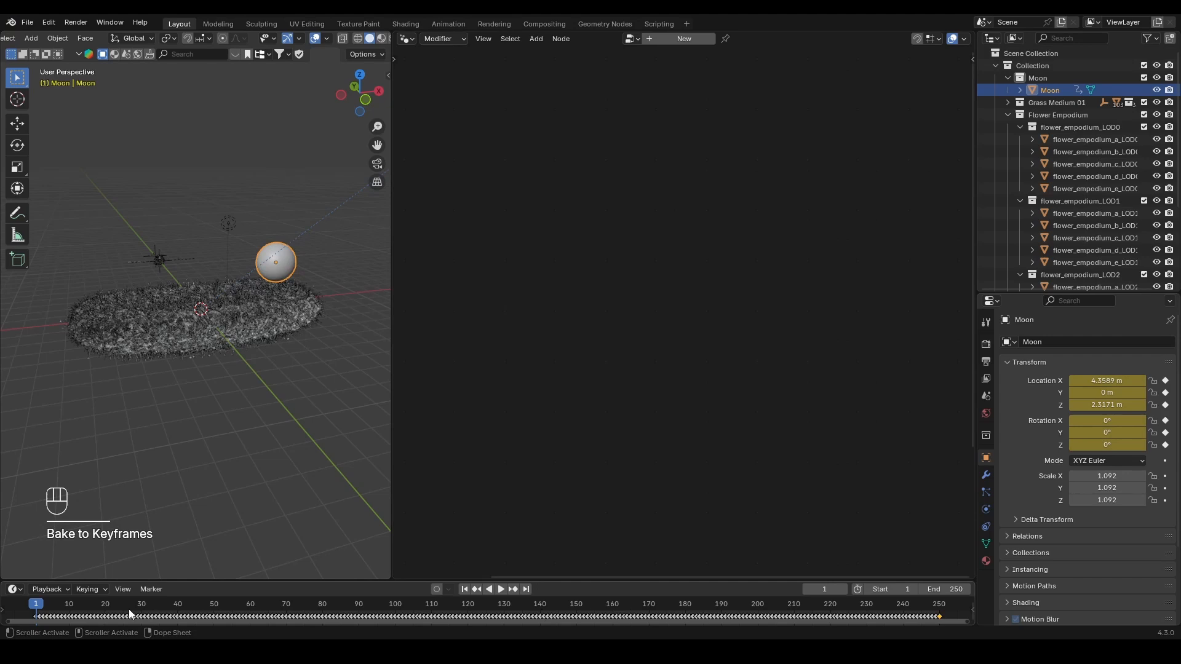
drag(116, 580, 121, 571)
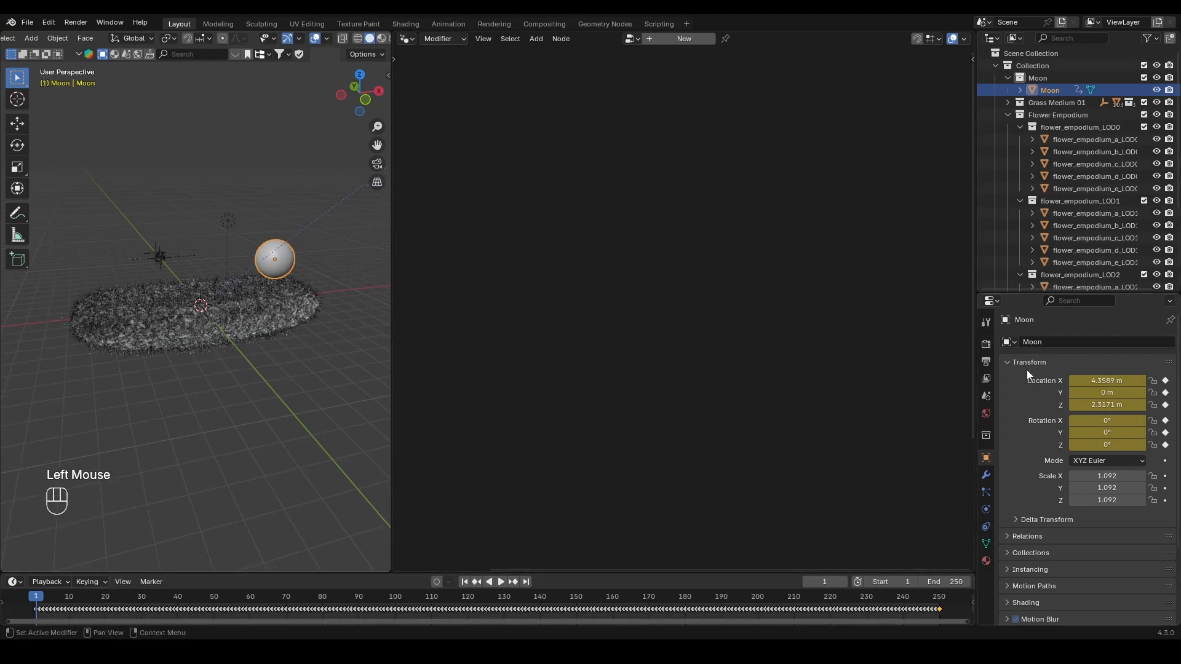
- Check the Moon's physics settings, play and scrub the baked animation, and return to frame 1
click(987, 509)
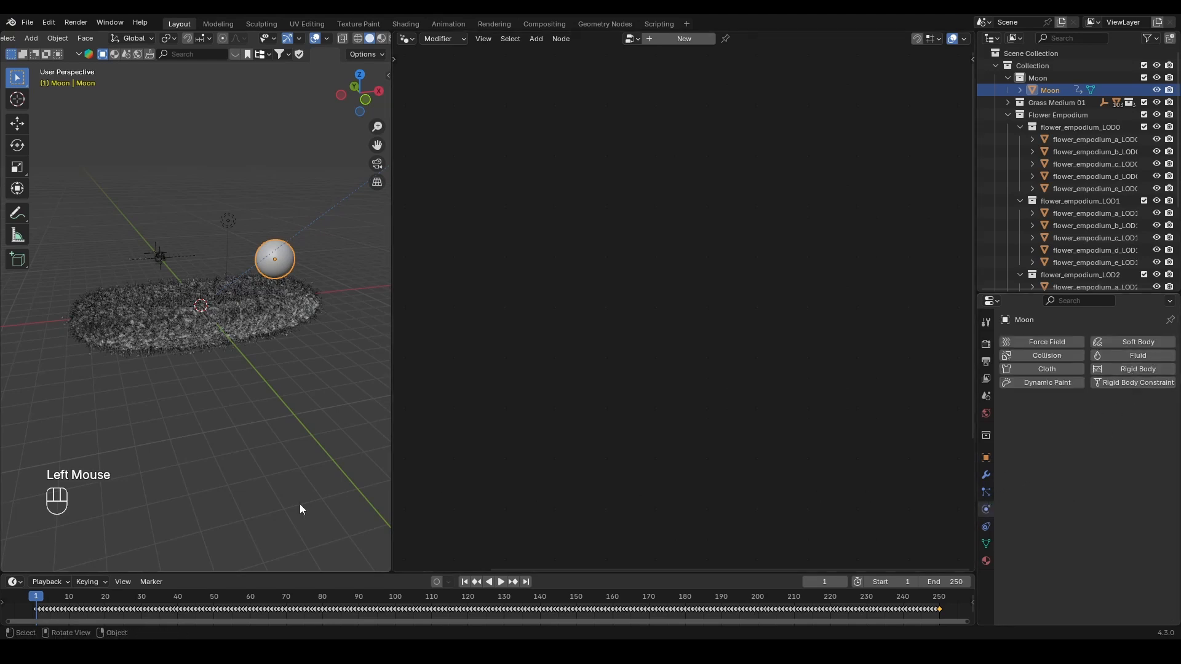
key(space)
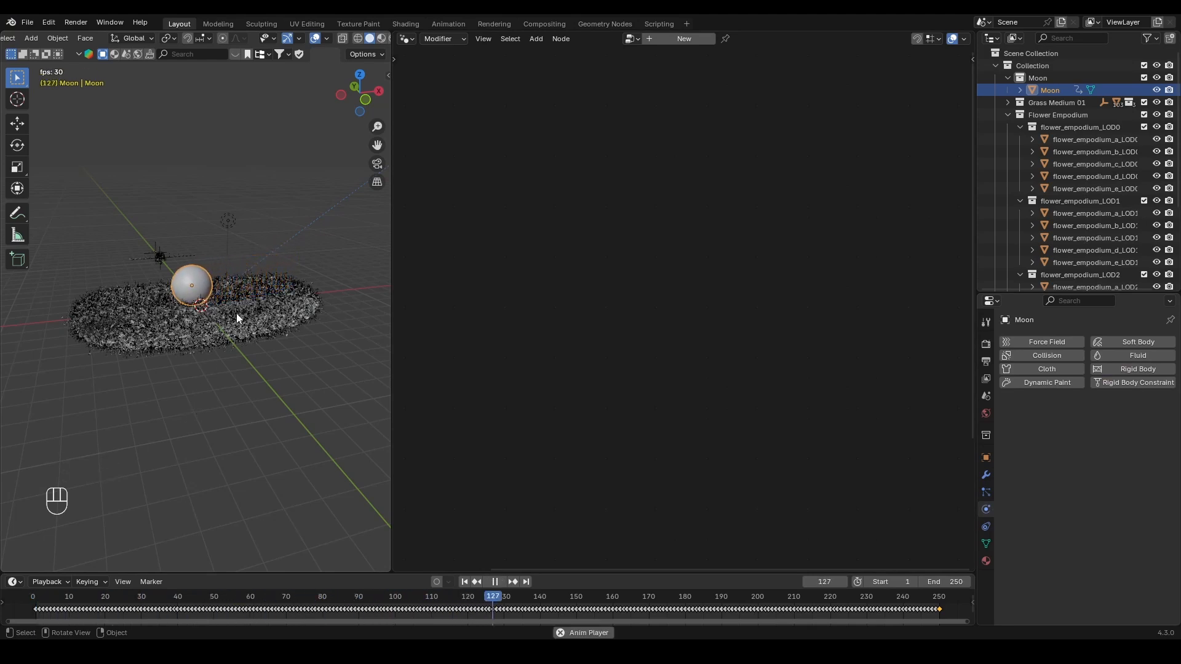
key(space)
drag(471, 602, 295, 608)
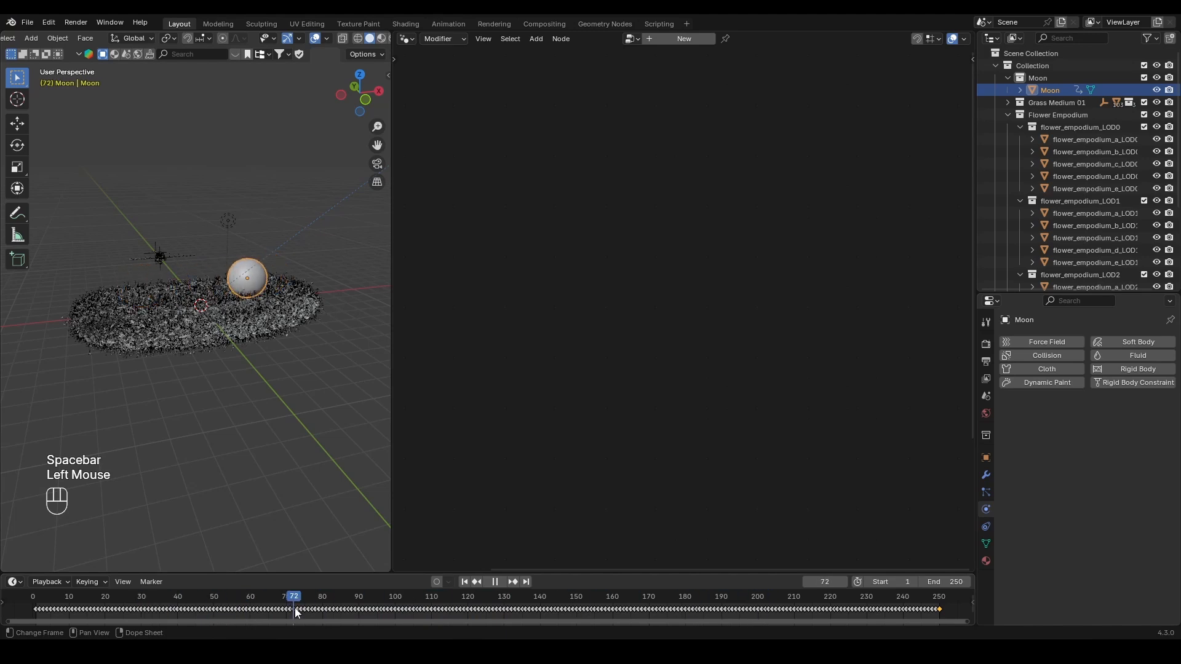
click(465, 582)
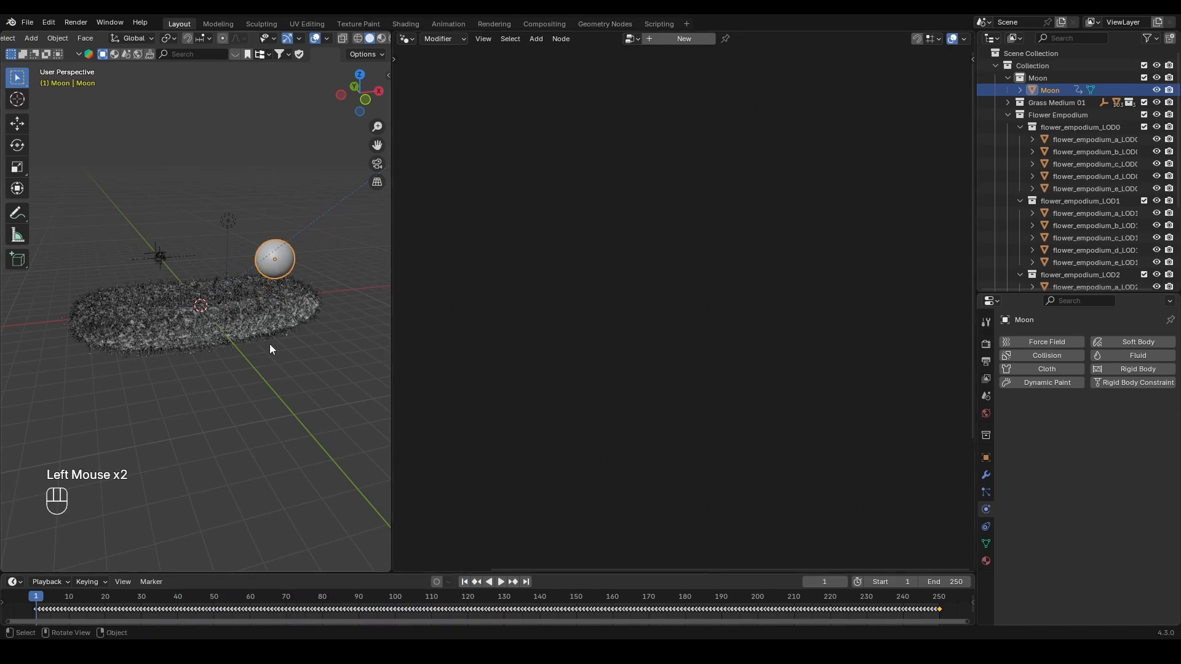
- Add the Moon to the platform's node tree as an Object Info node and move Join Geometry and Group Output away to make room
click(256, 320)
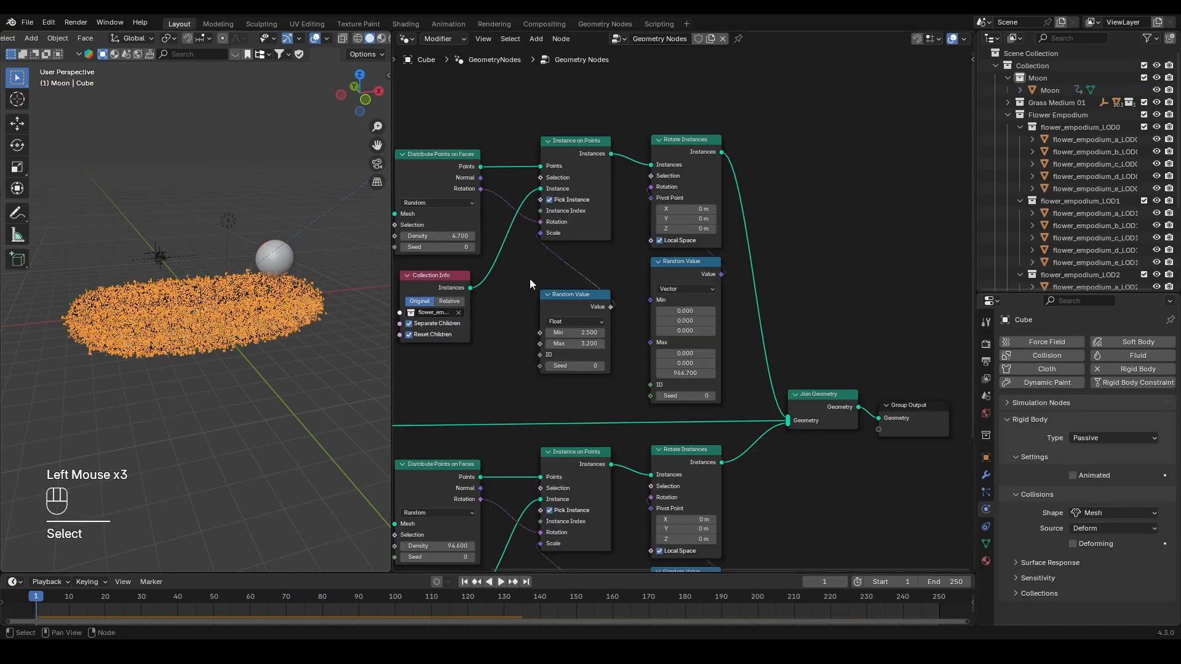
drag(1046, 91, 815, 216)
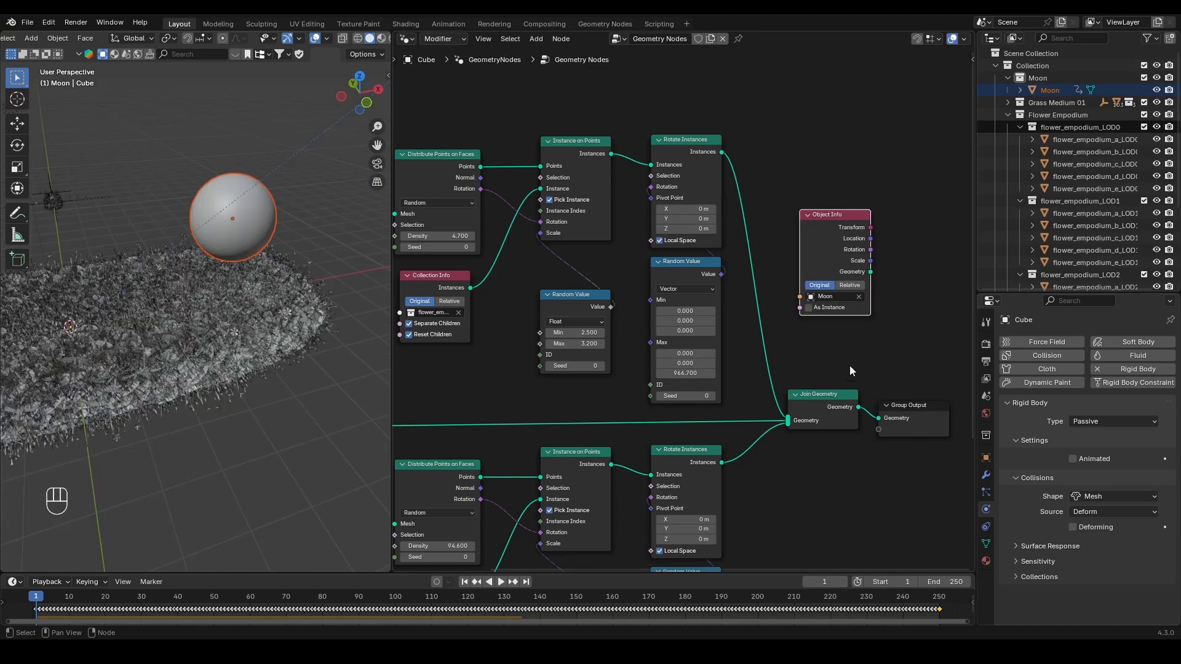
scroll(835, 362, down, 2)
middle_drag(878, 378, 579, 346)
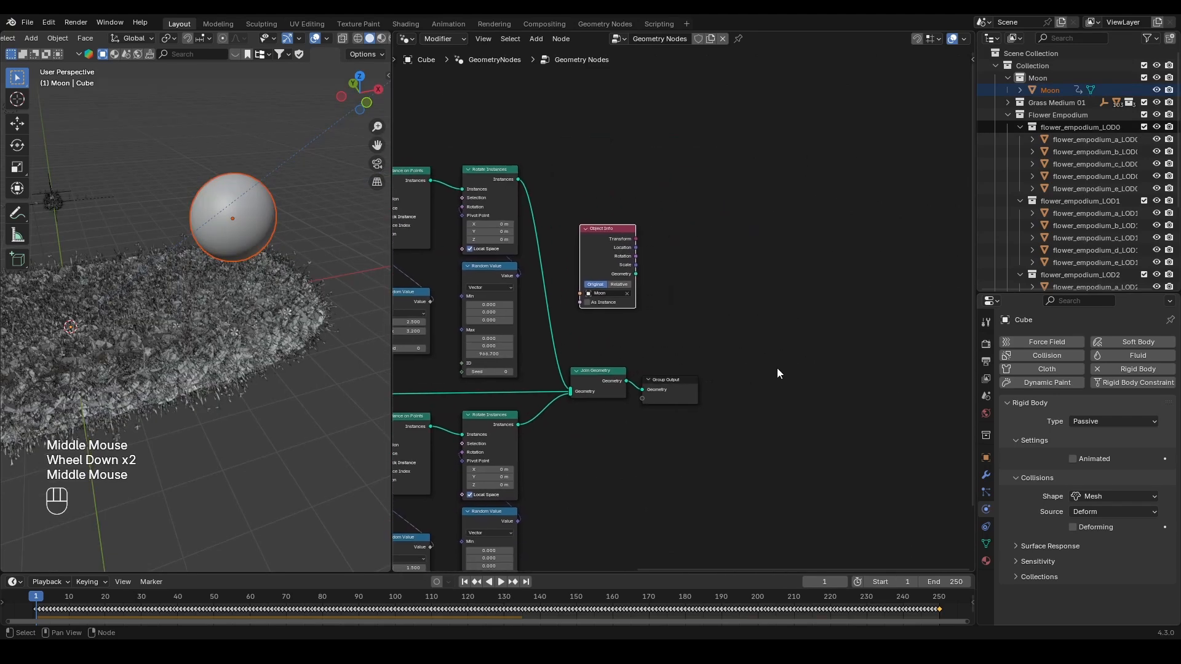
drag(740, 368, 607, 403)
key(g)
click(822, 403)
- Place the Moon Object Info node above the flower Rotate Instances node and set its transform space to Relative
click(583, 271)
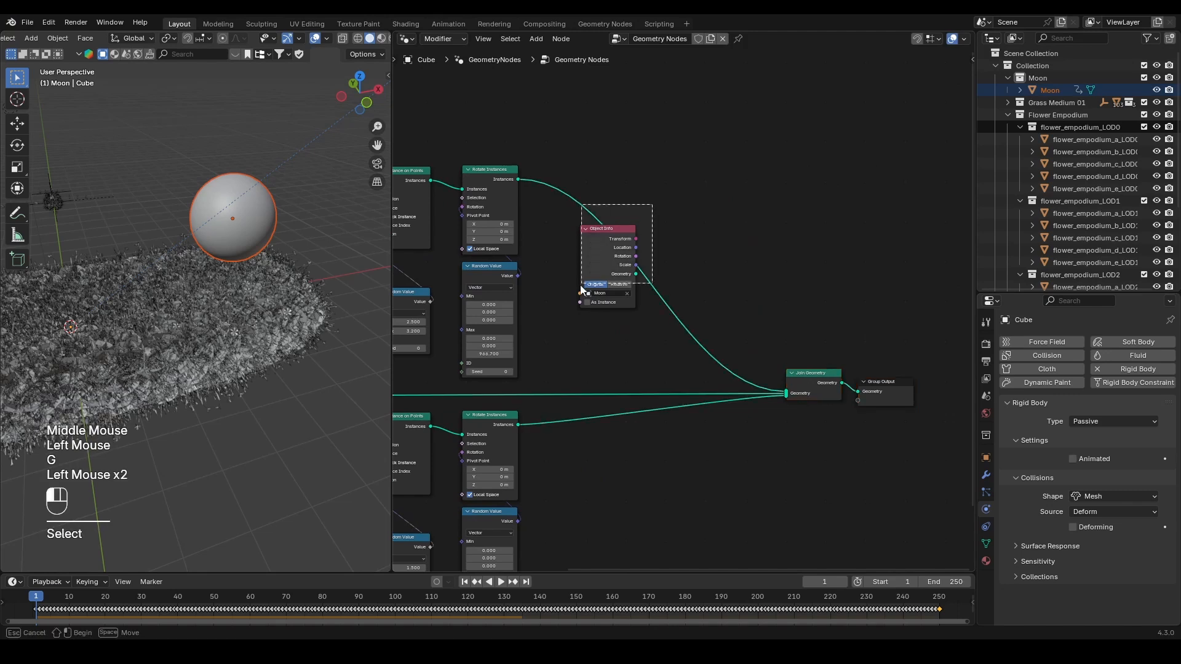
key(g)
click(548, 142)
middle_drag(608, 153, 571, 305)
key(g)
click(553, 279)
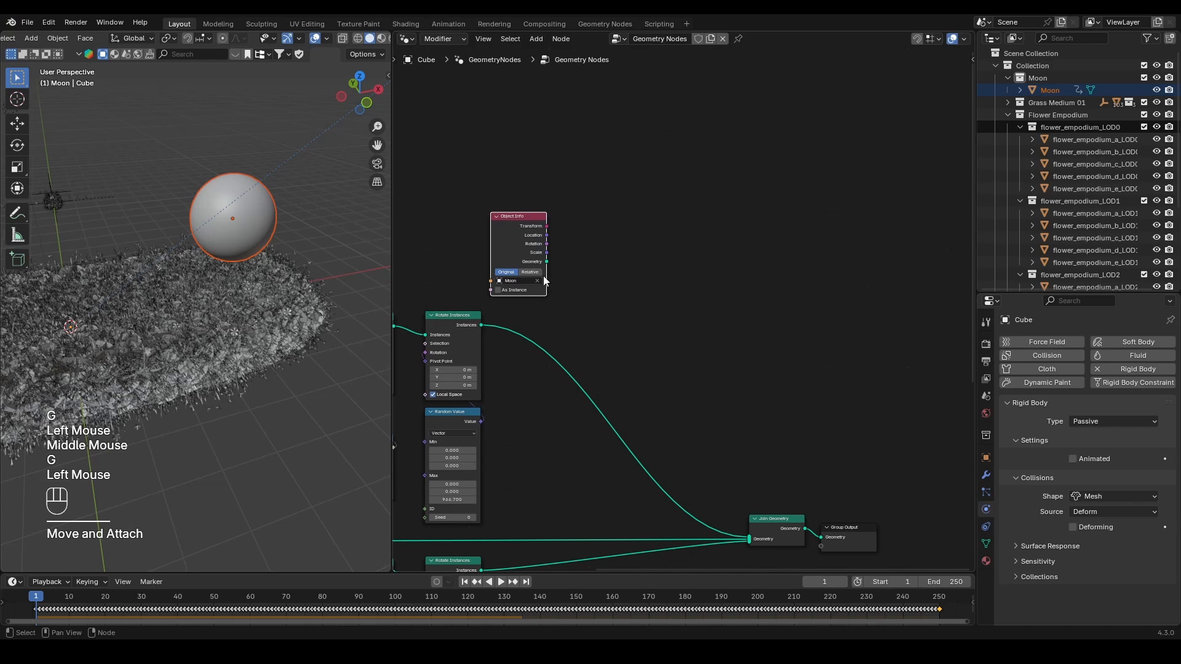
scroll(540, 284, up, 2)
middle_drag(591, 283, 593, 230)
scroll(645, 275, up, 2)
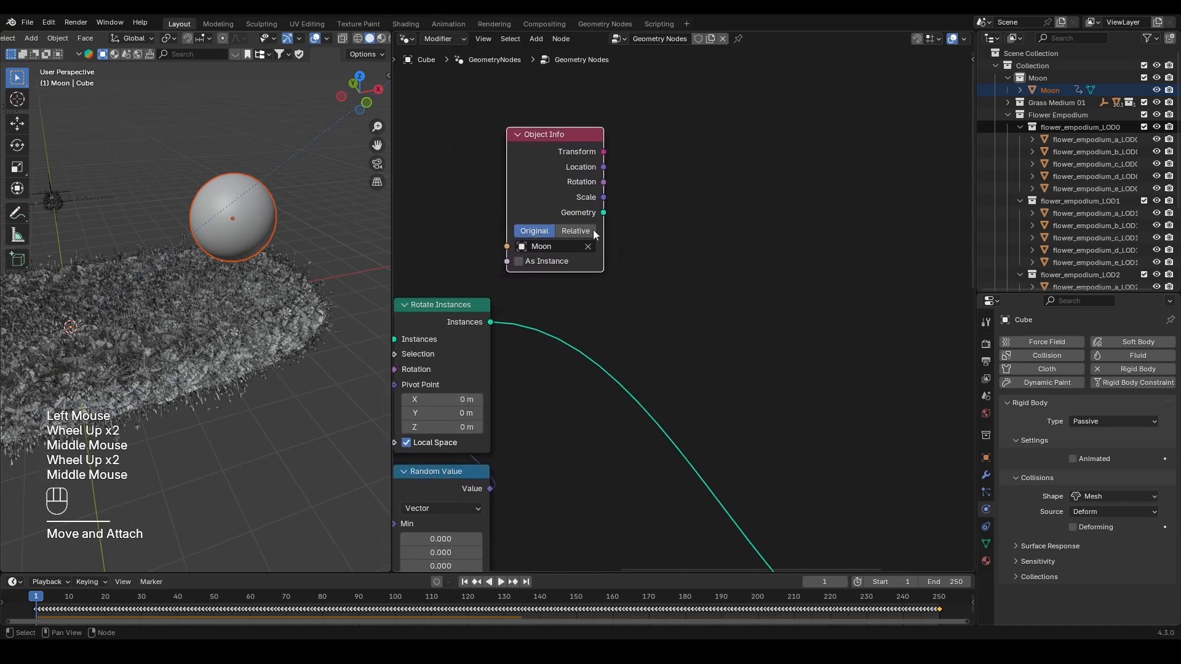
click(577, 231)
- Add a Geometry Proximity node fed by the Moon's geometry and arrange both nodes side by side above the flower chain
scroll(633, 302, down, 2)
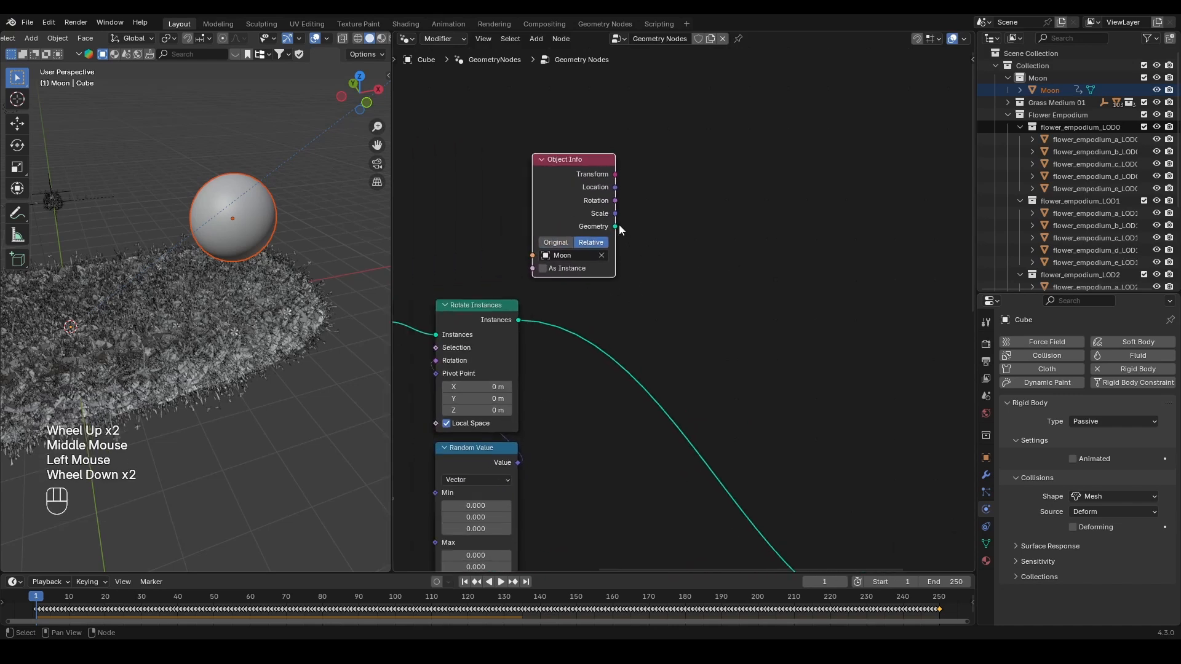
drag(615, 227, 659, 268)
text(prox)
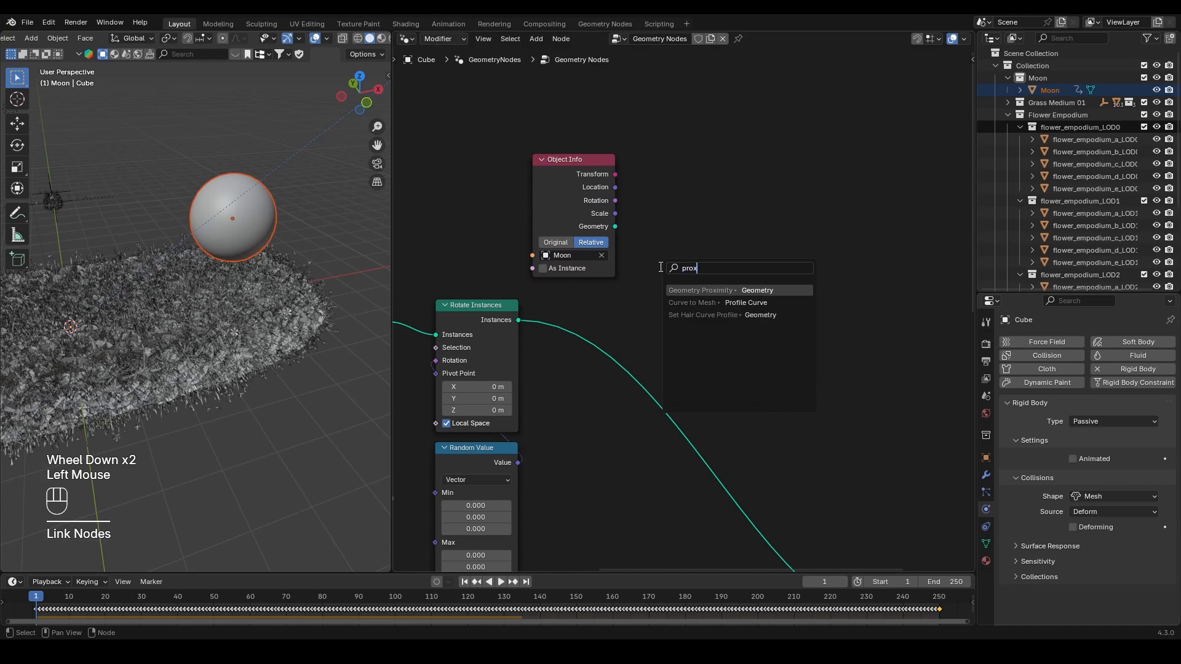
key(Return)
click(640, 165)
drag(566, 140, 771, 293)
key(g)
click(677, 283)
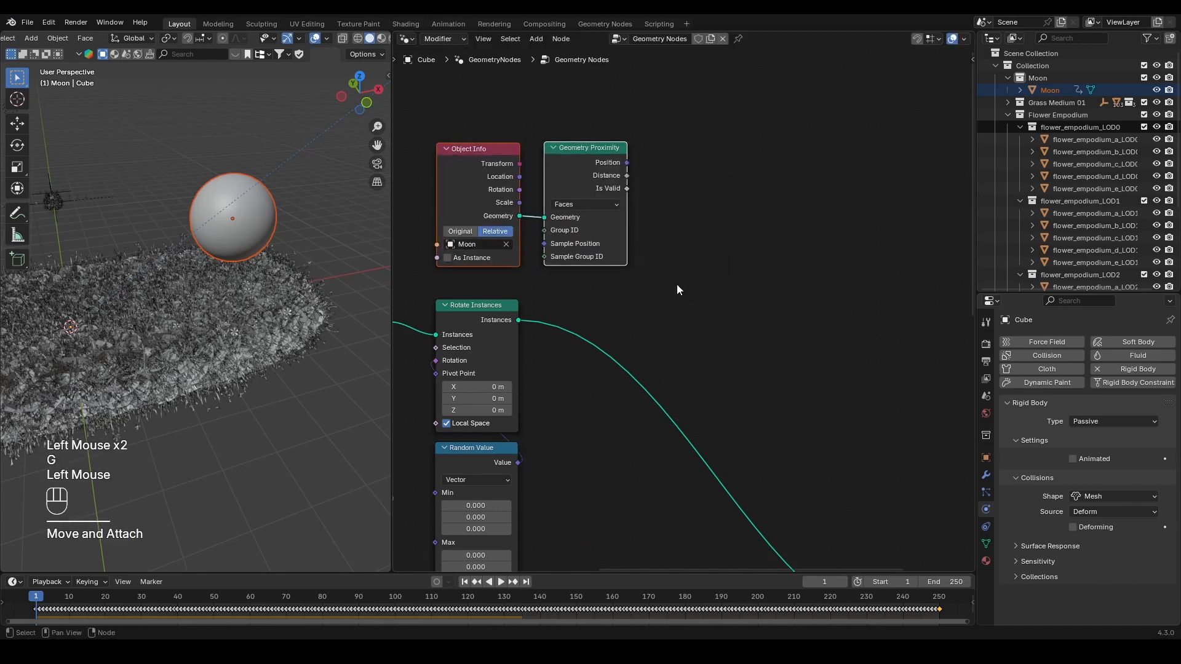
click(676, 283)
click(226, 231)
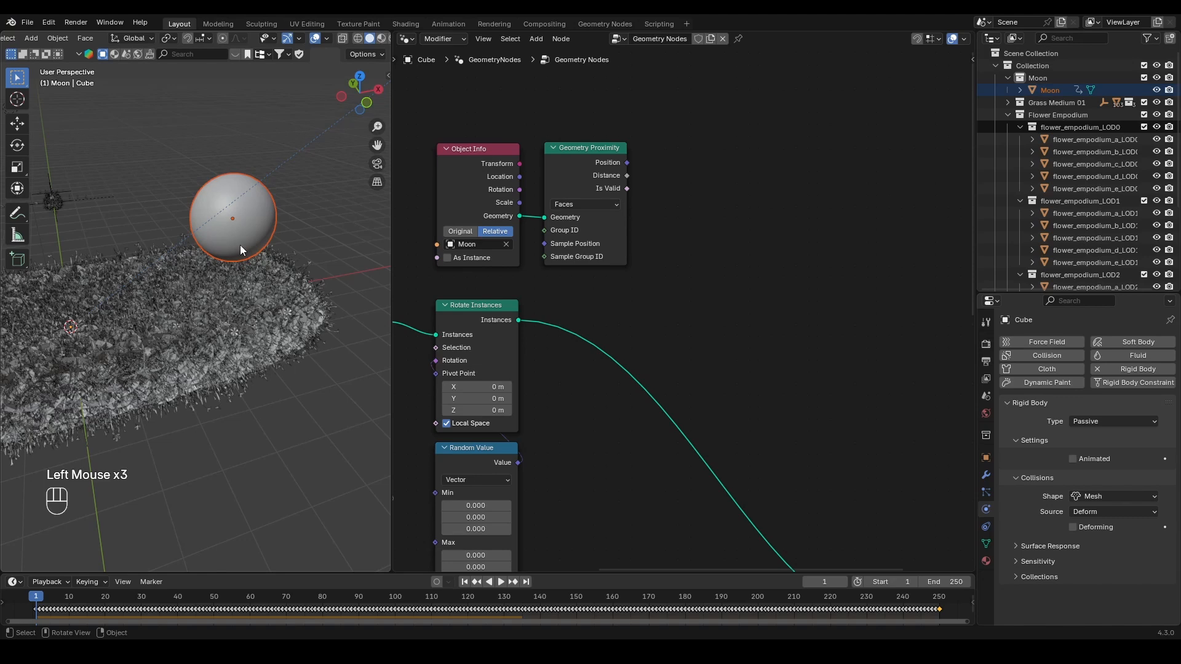
- Insert a Scale Instances node between the flower Rotate Instances node and Join Geometry
middle_drag(749, 435, 760, 364)
key(shift+a)
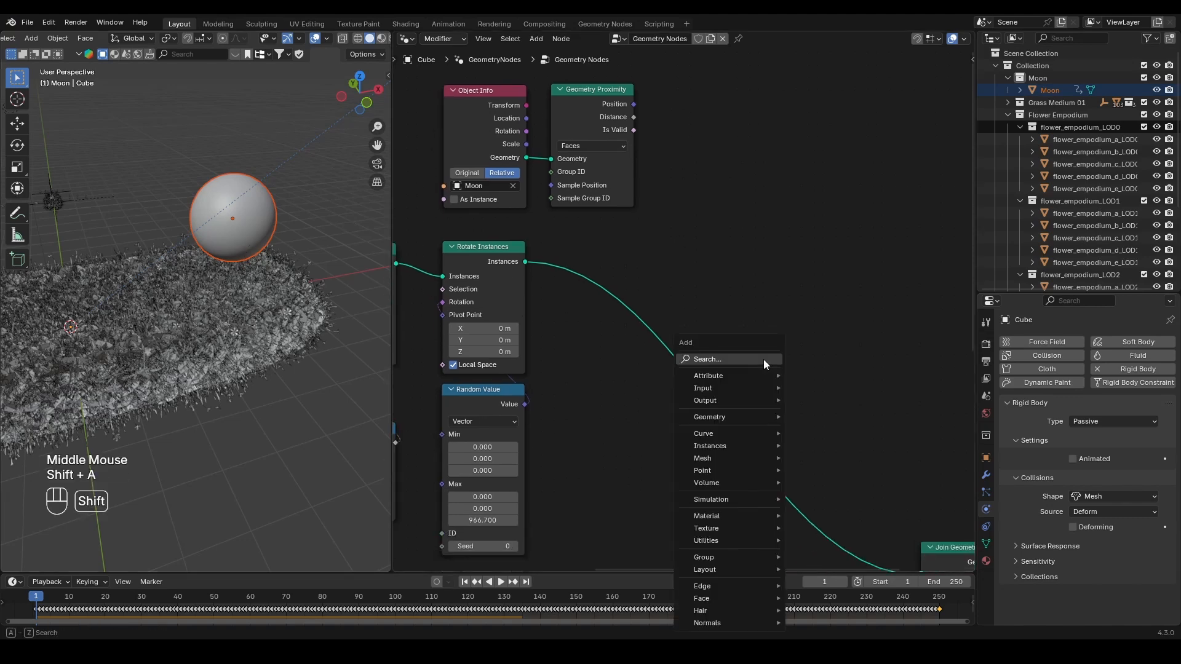
text(scale instan)
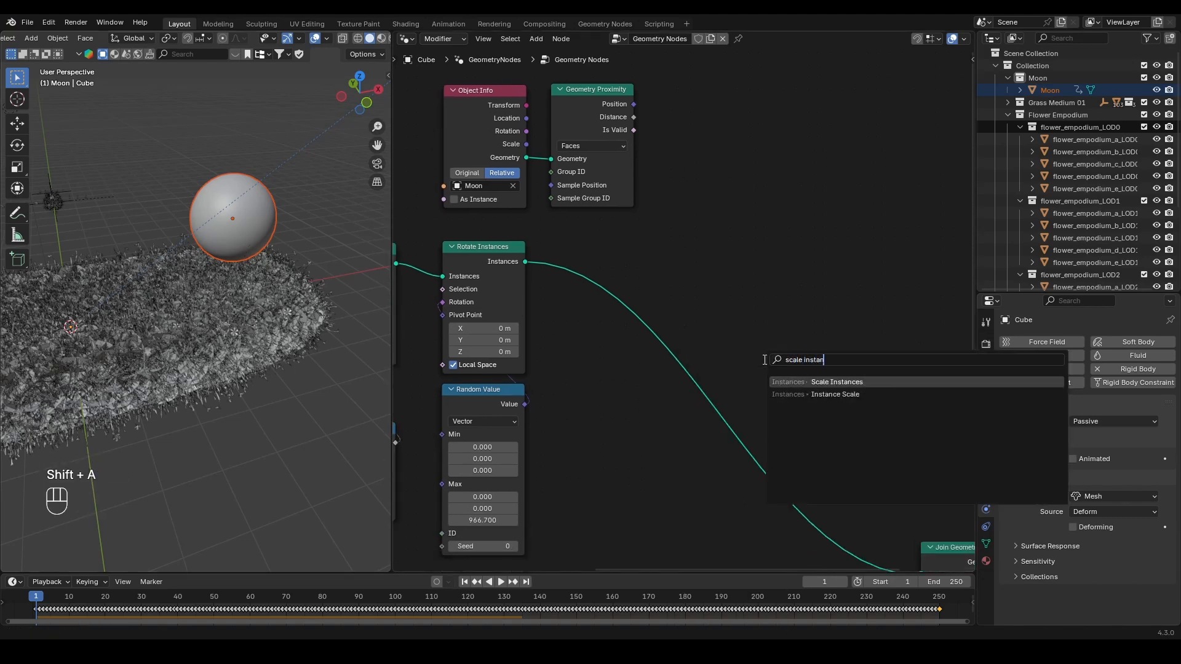
key(Return)
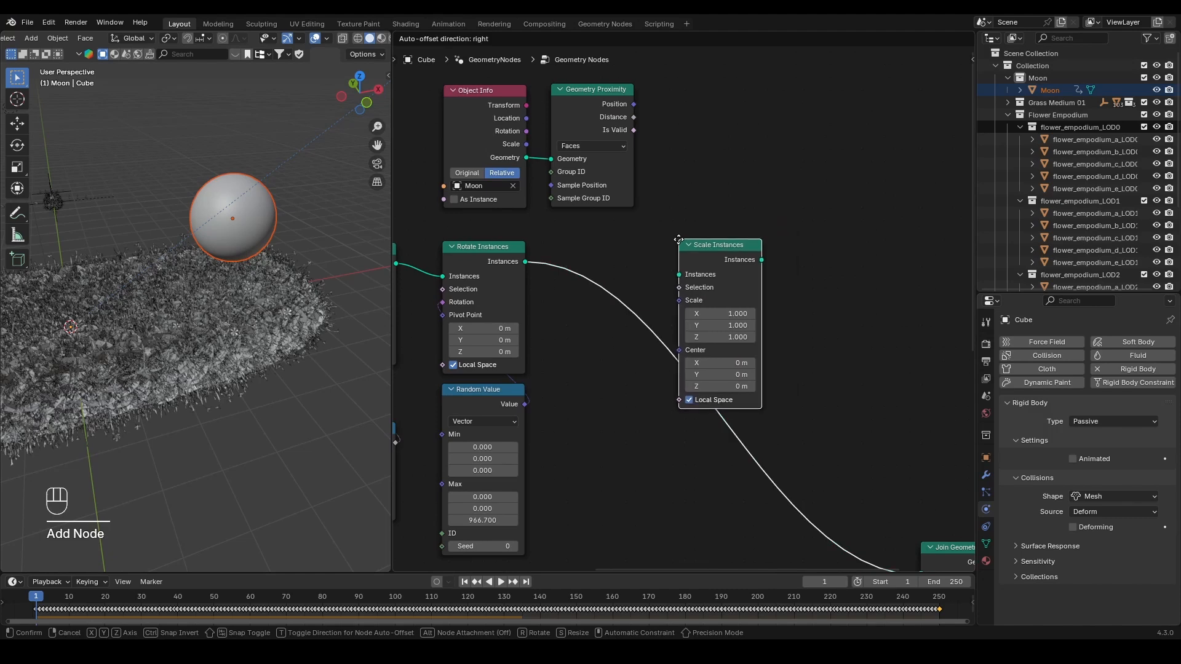
click(672, 243)
middle_drag(709, 189, 764, 230)
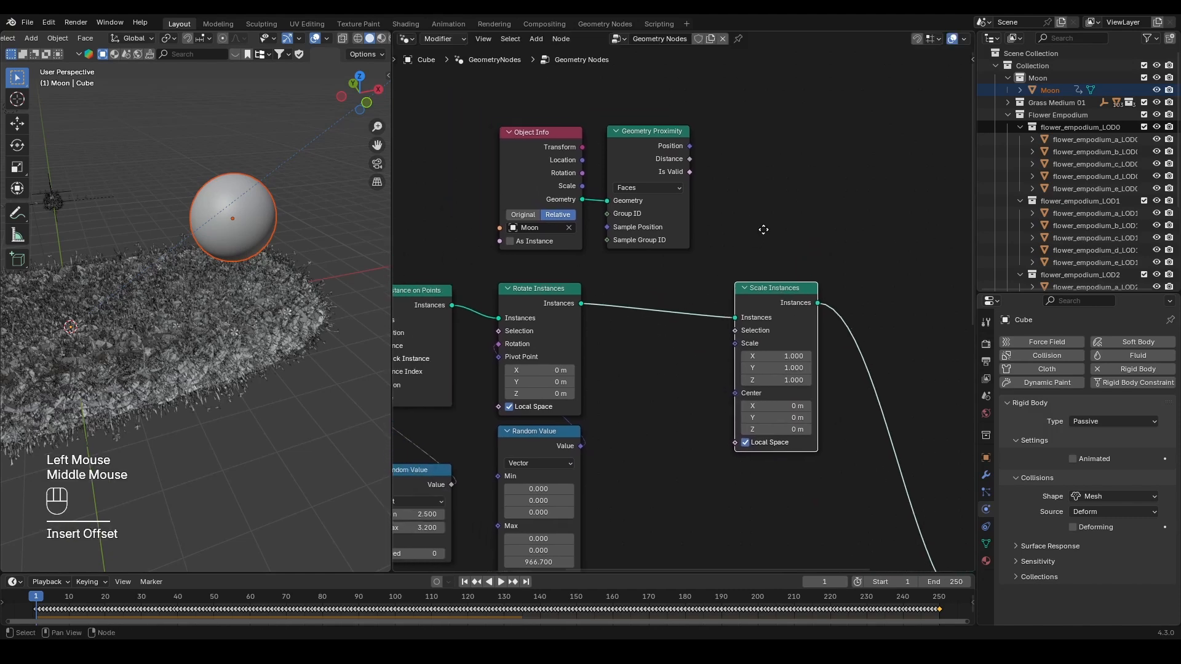
- Move the Moon Object Info and Geometry Proximity nodes together back above the flower chain's Instance on Points and Rotate Instances nodes
scroll(764, 230, down, 2)
drag(720, 164, 542, 227)
key(g)
click(450, 223)
click(450, 222)
scroll(579, 177, up, 1)
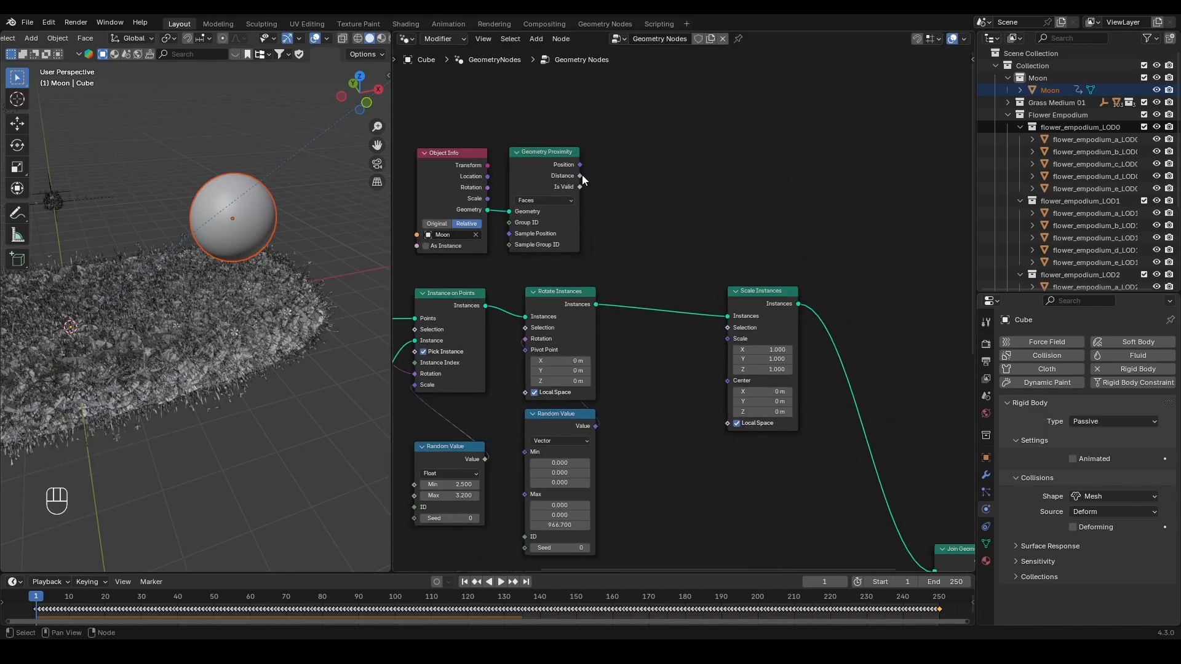
- Feed the Geometry Proximity Distance into the Scale of the flower Scale Instances node and inspect the plants around the Moon
mouse_move(234, 255)
middle_down()
mouse_move(221, 231)
mouse_move(227, 252)
middle_up()
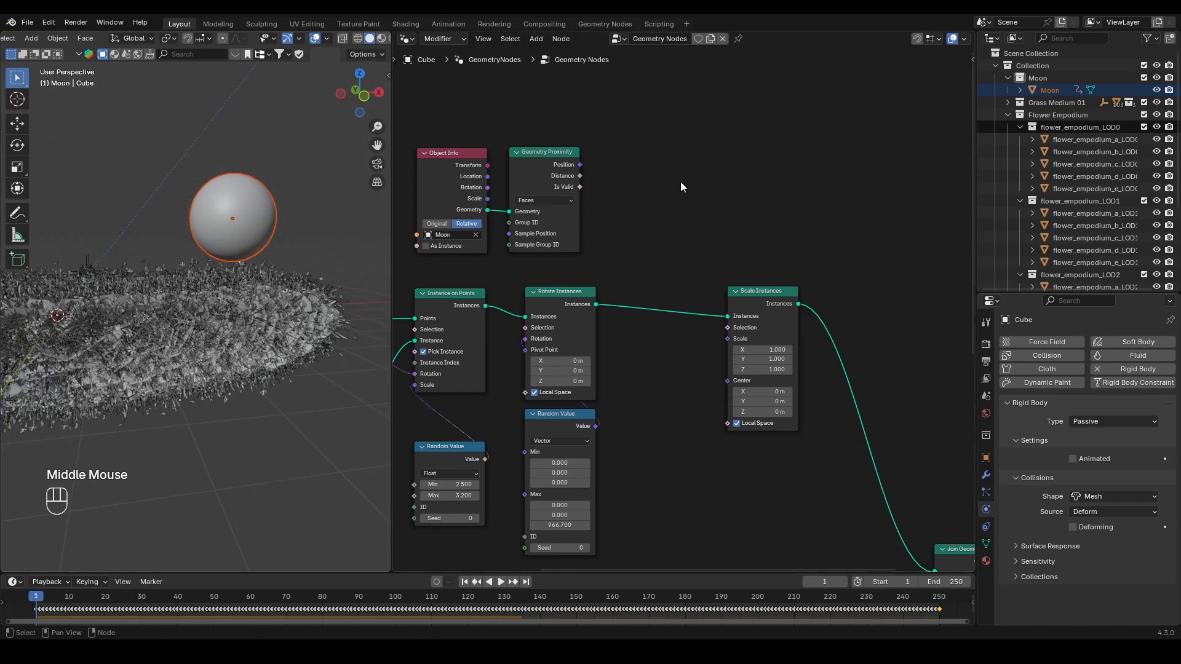
drag(580, 175, 725, 339)
scroll(245, 291, down, 3)
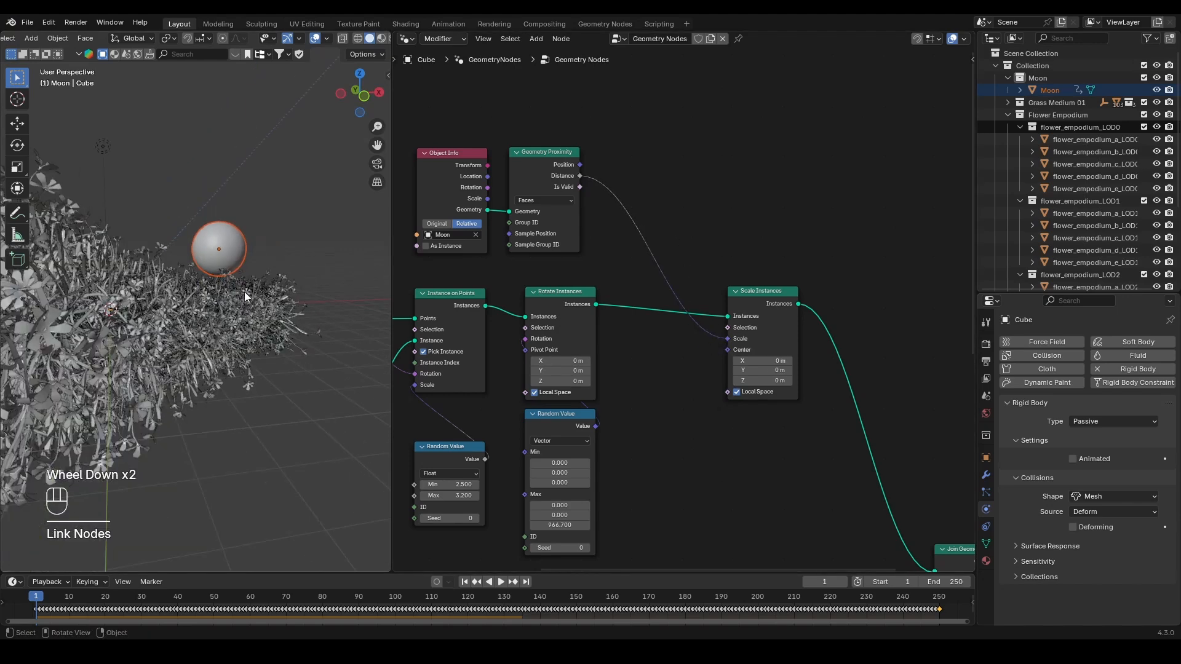
middle_drag(241, 296, 254, 269)
scroll(217, 312, down, 1)
middle_drag(293, 312, 323, 323)
scroll(306, 320, up, 2)
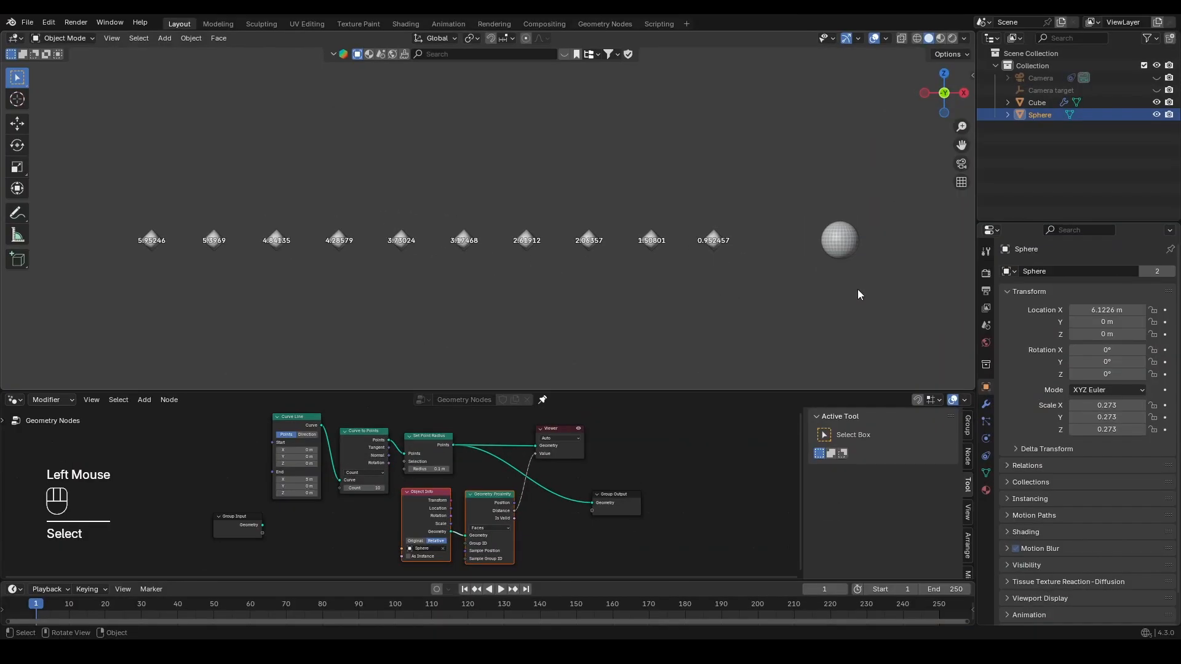
- Slide the demo sphere along the X axis past the row of points to examine how their proximity distances change
key(g)
key(x)
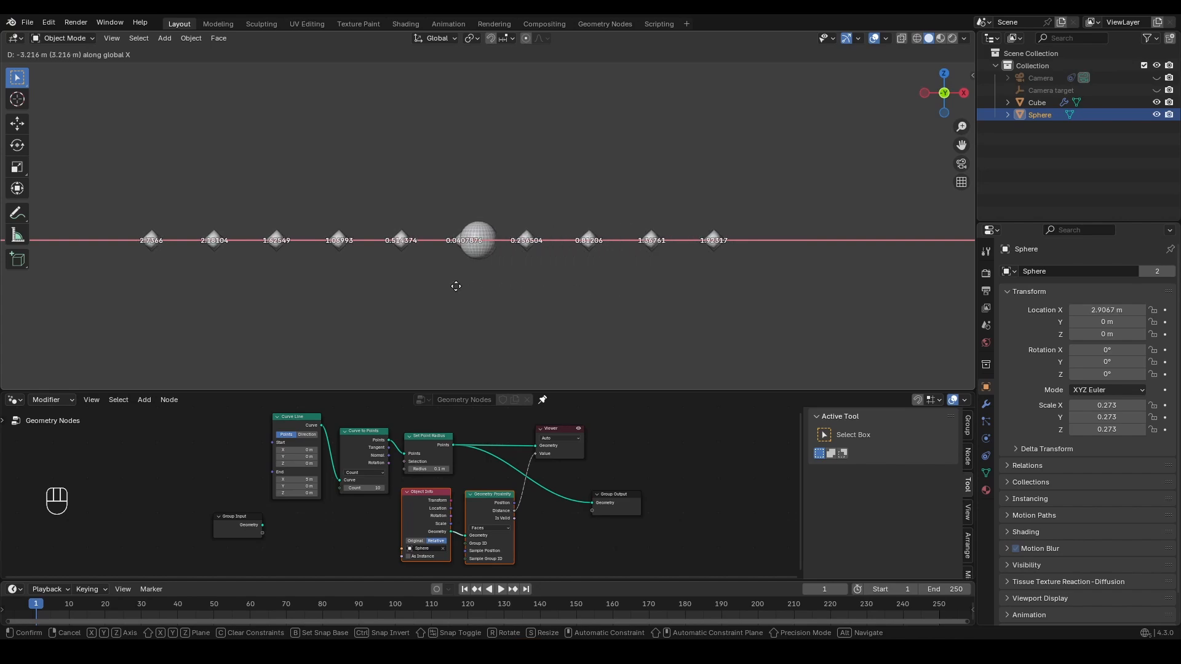
click(112, 265)
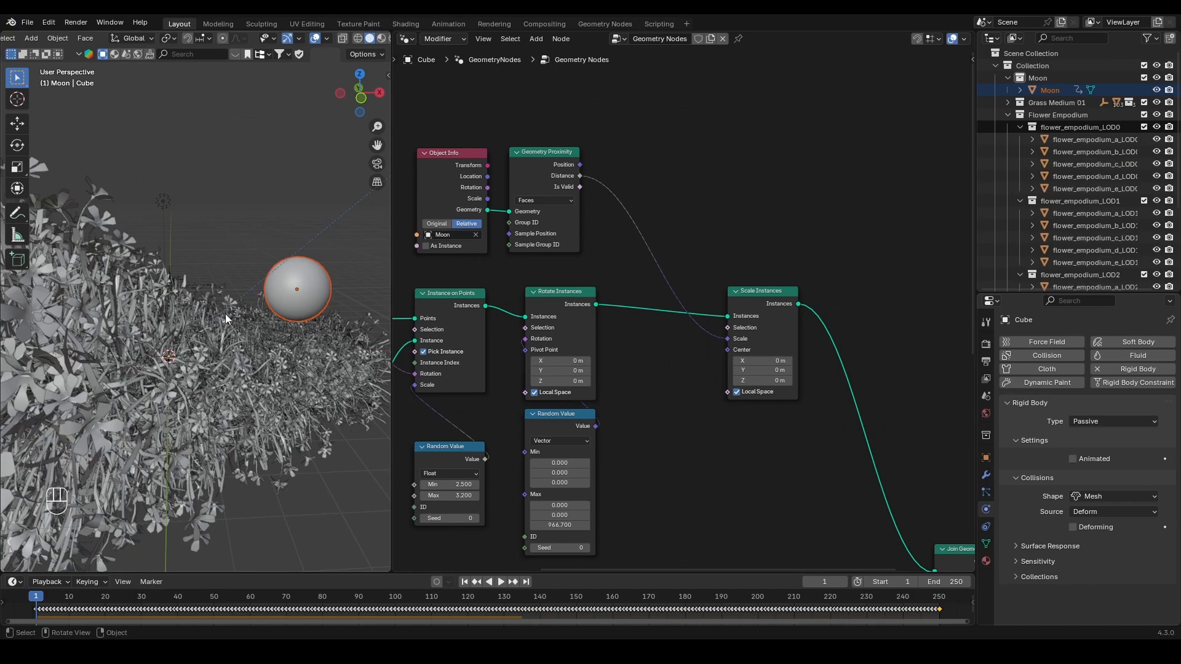
- Insert a Map Range node between the Geometry Proximity Distance and the Scale Instances Scale
mouse_move(203, 315)
shift+middle_down()
mouse_move(242, 319)
mouse_move(288, 299)
mouse_move(190, 315)
shift+middle_up()
click(656, 152)
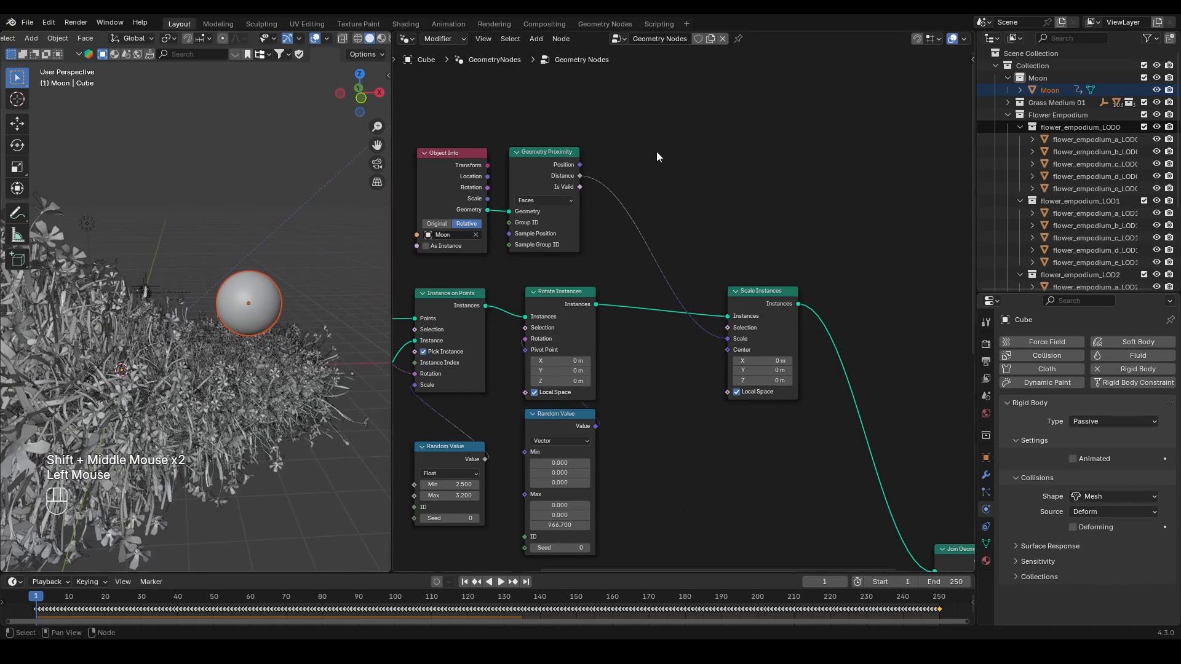
key(shift+a)
text(map ran)
key(Return)
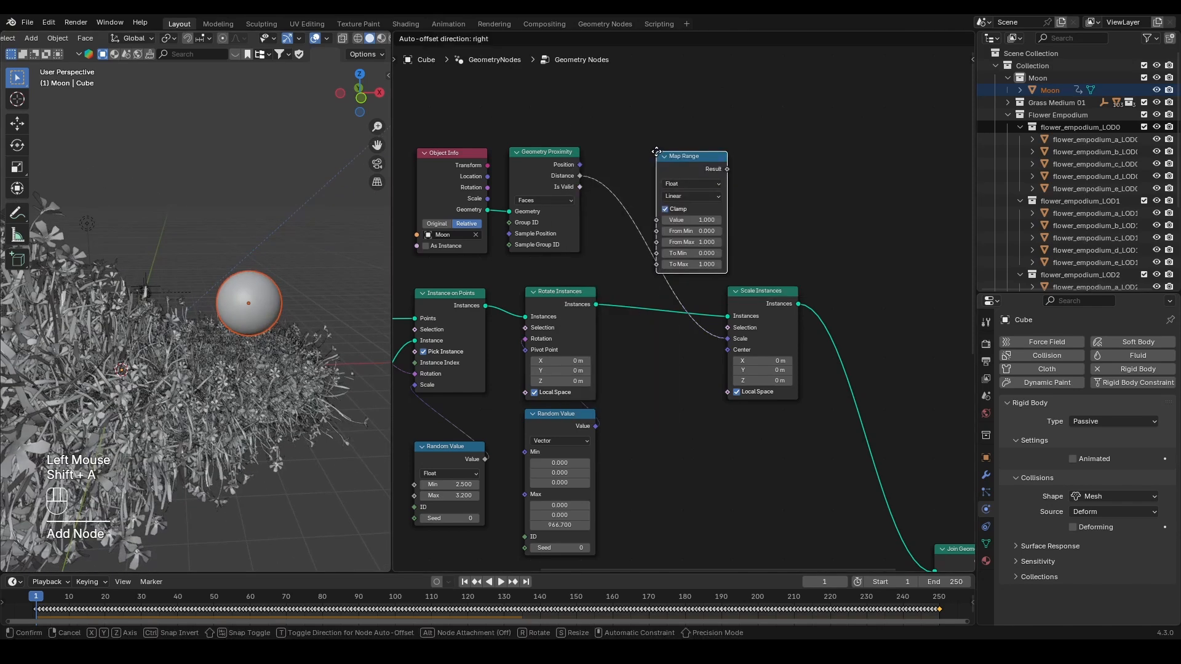
click(632, 152)
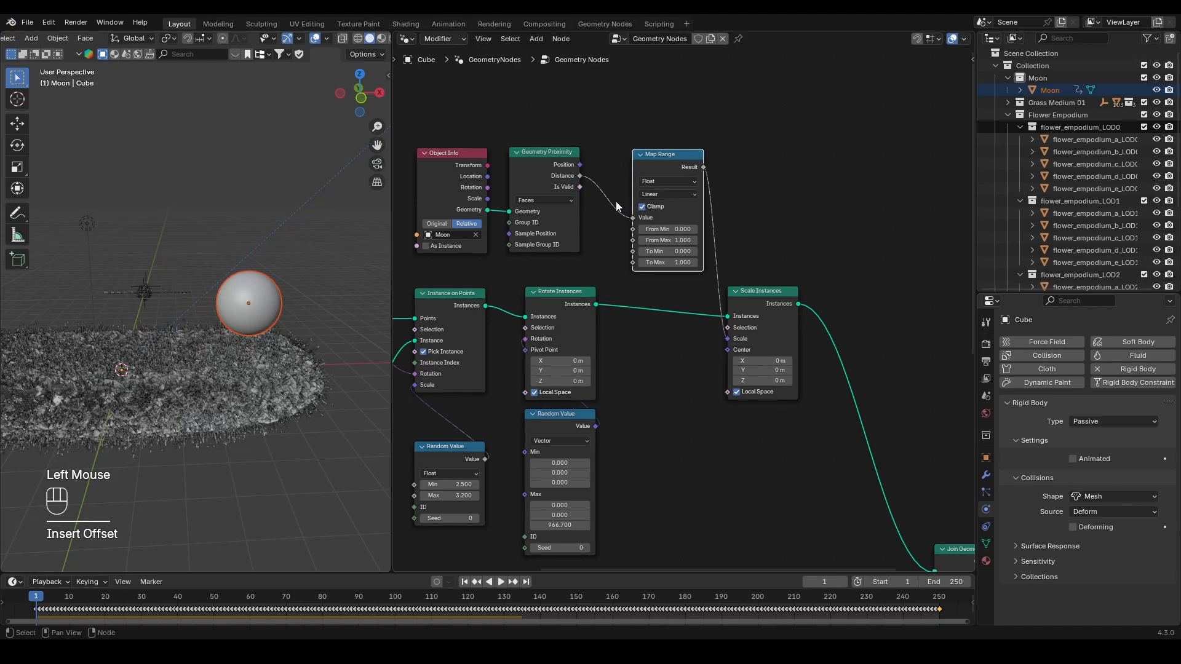
scroll(300, 366, up, 5)
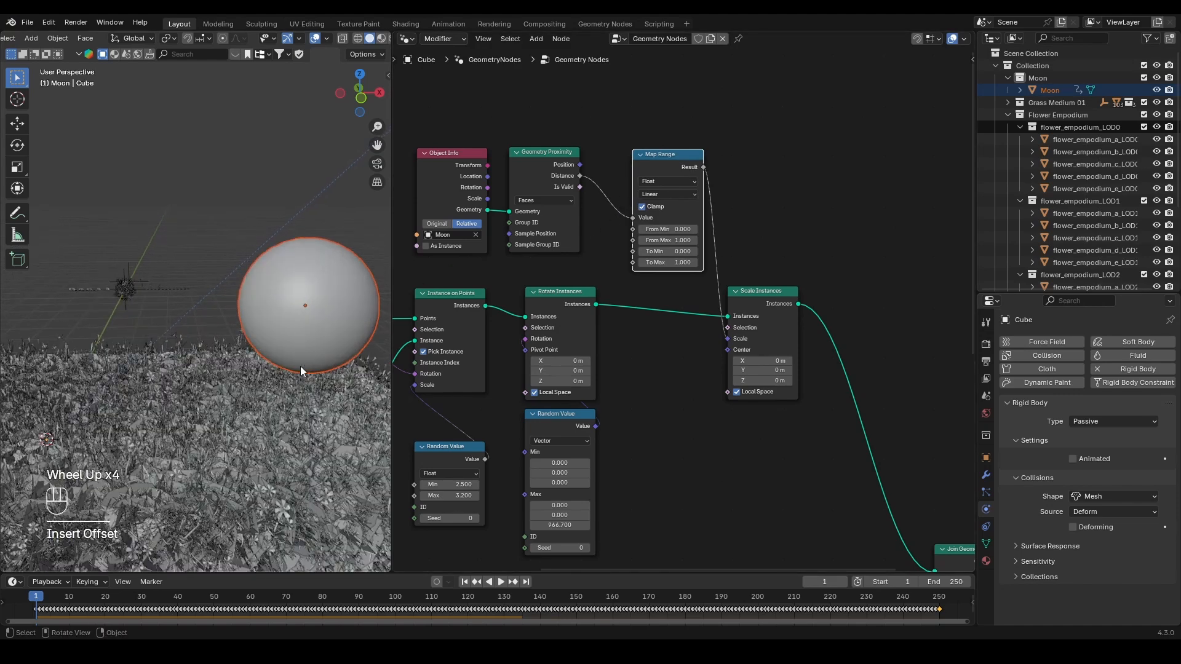
- Set the Map Range node's To Min to 1 and To Max to 0 to invert the distance effect
middle_drag(781, 262, 761, 251)
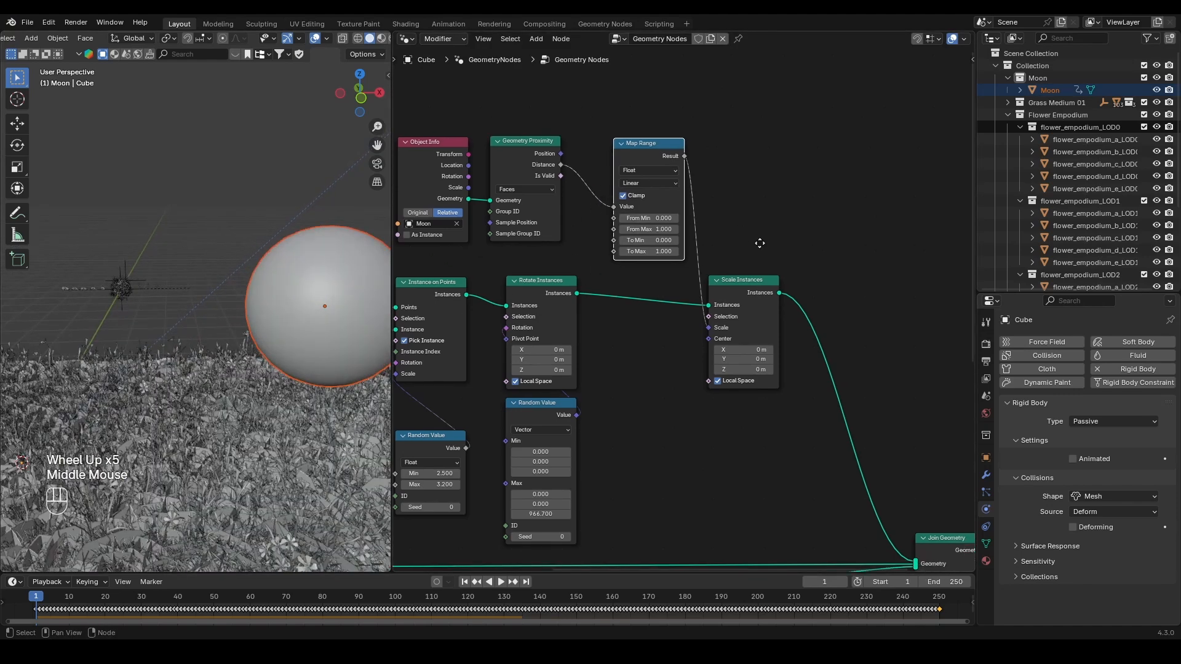
scroll(714, 246, up, 1)
click(640, 202)
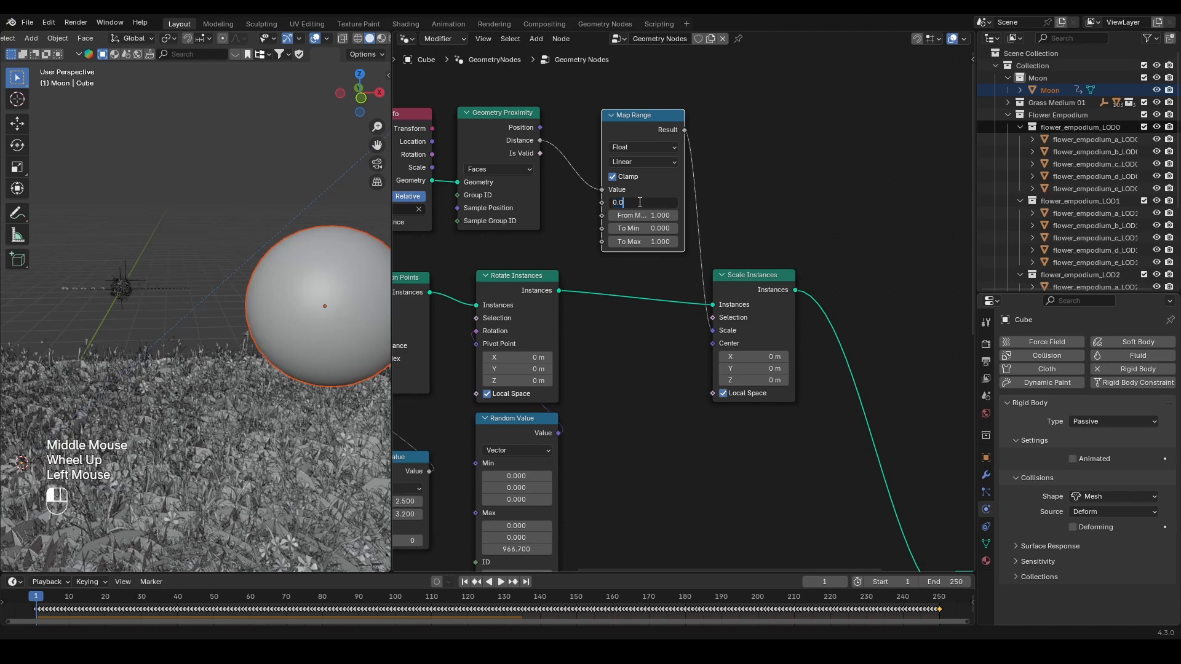
click(641, 215)
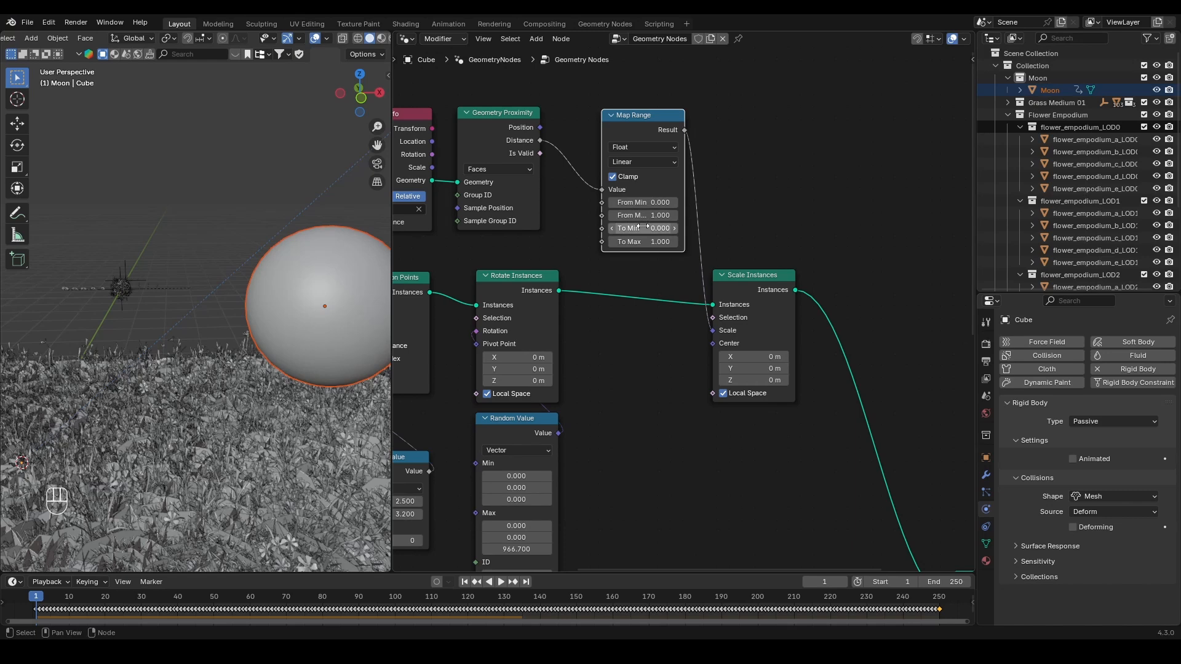
click(645, 229)
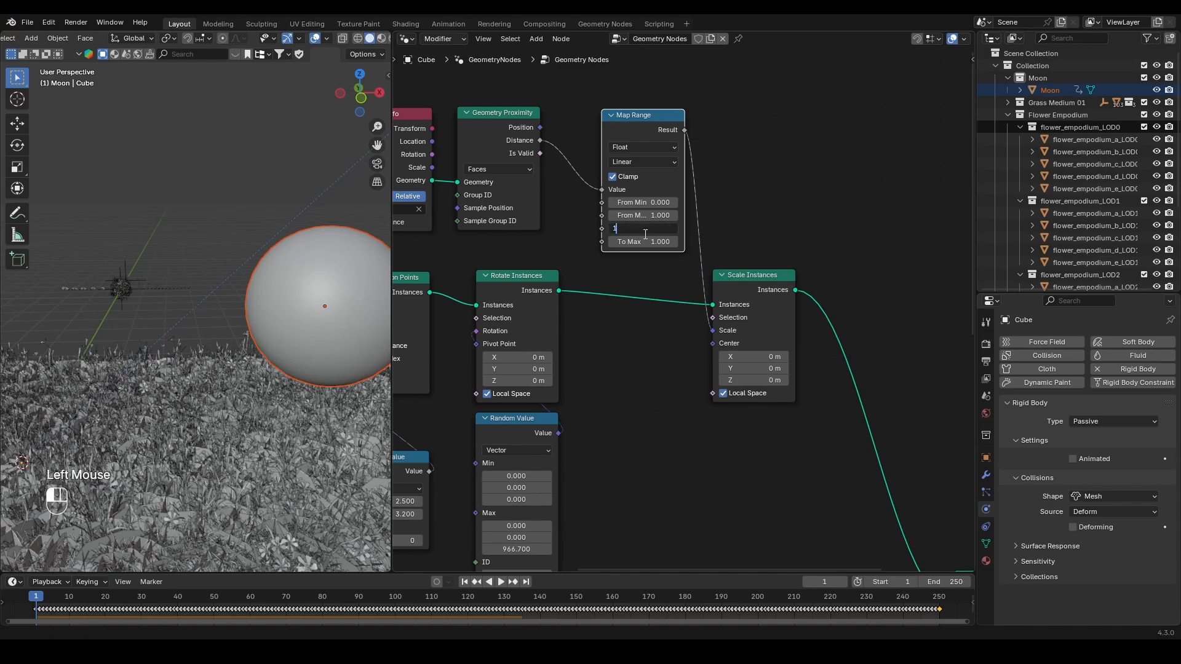
text(1)
click(640, 243)
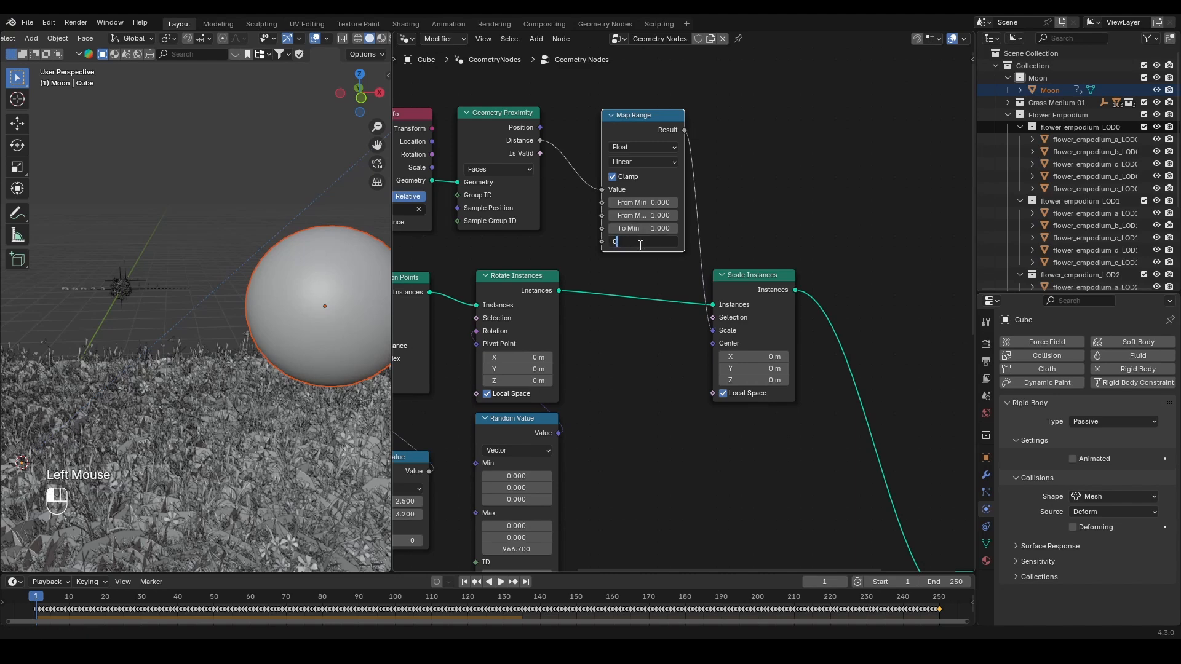
text(0)
key(Return)
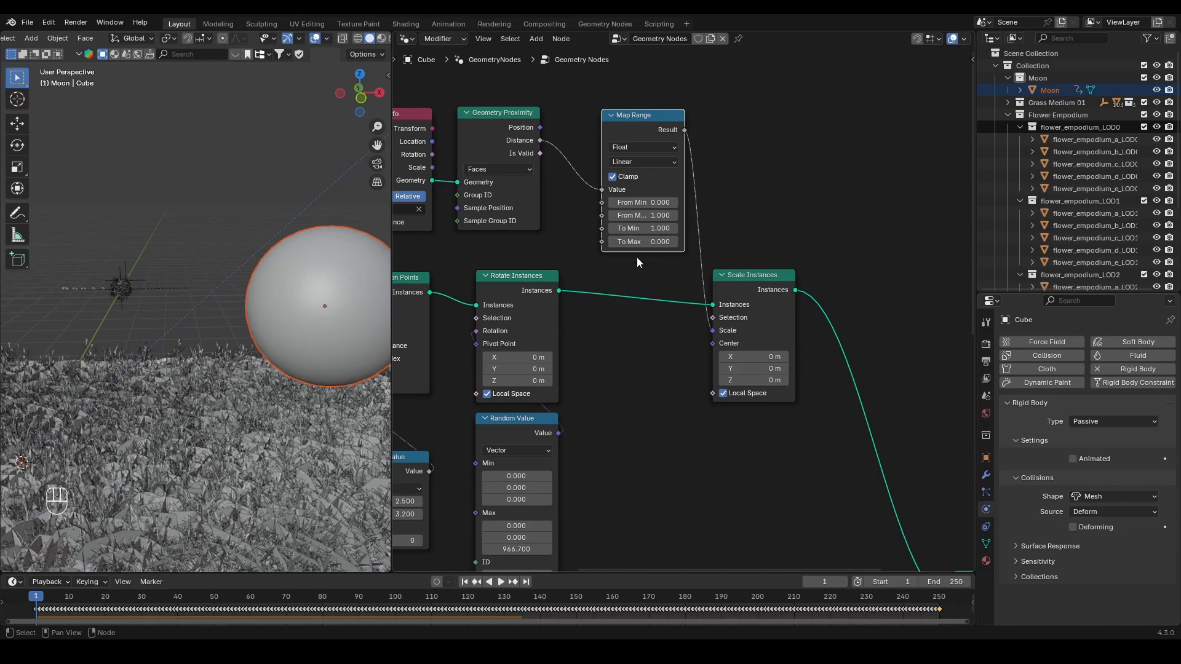
- Cut the link from the grass Rotate Instances node to Join Geometry to isolate the flowers around the Moon
mouse_move(311, 408)
middle_down()
mouse_move(318, 380)
mouse_move(307, 380)
mouse_move(309, 440)
mouse_move(308, 400)
middle_up()
scroll(305, 385, down, 4)
scroll(306, 394, up, 3)
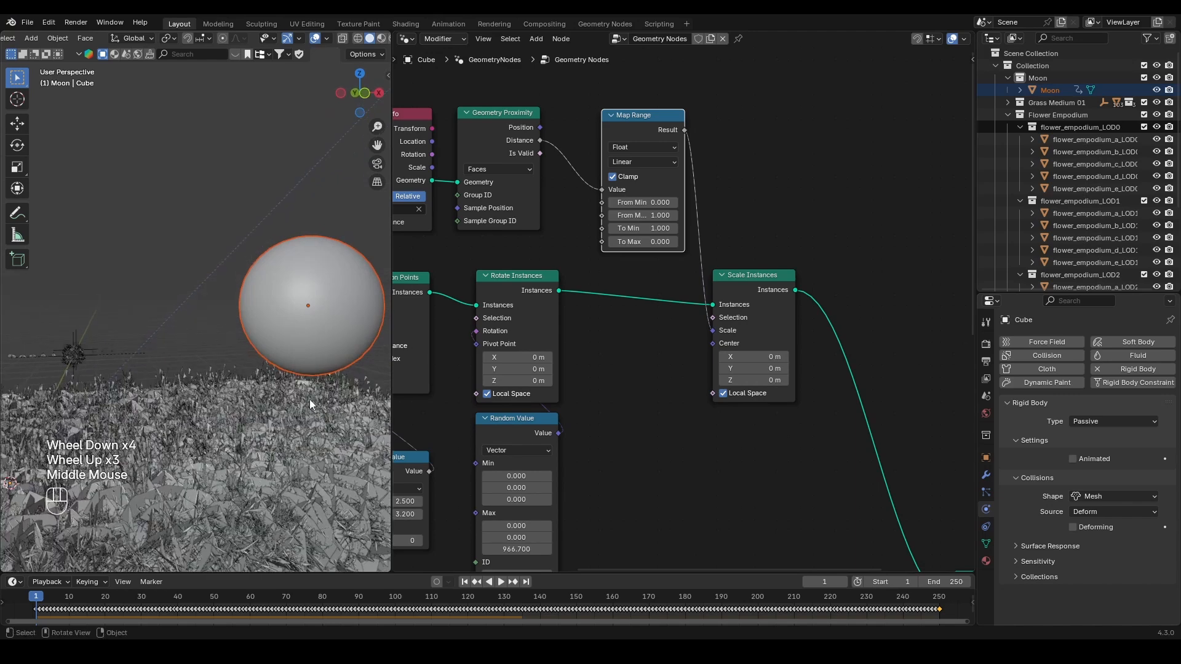
scroll(609, 409, down, 3)
middle_drag(639, 421, 645, 383)
scroll(645, 388, up, 4)
ctrl+right_drag(596, 426, 604, 464)
middle_drag(668, 196, 656, 323)
scroll(656, 323, up, 3)
scroll(306, 407, down, 1)
- Play the animation, examine from several angles how the flowers scale around the rolling Moon, and stop playback
key(space)
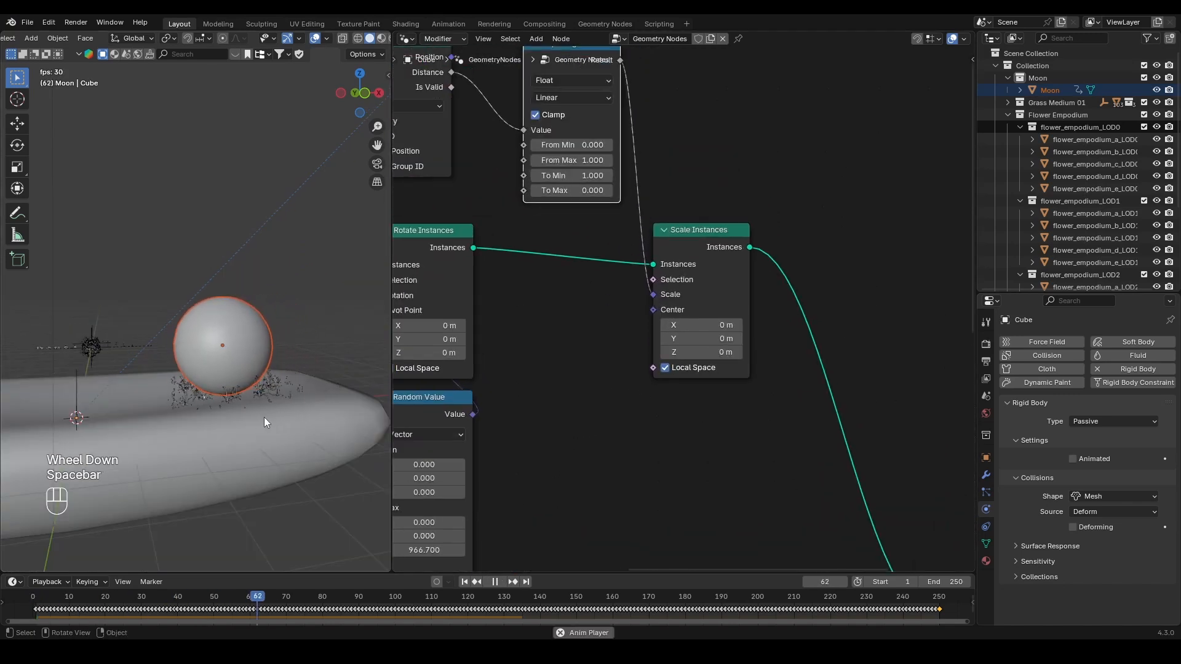
shift+middle_drag(190, 413, 269, 402)
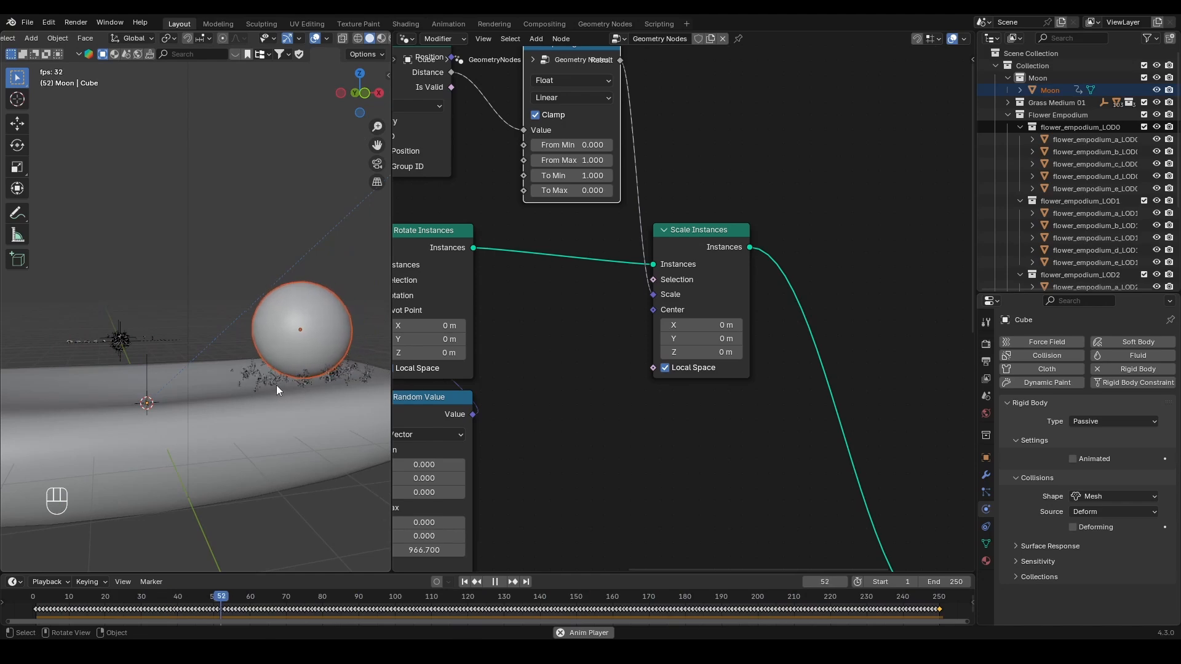
middle_drag(277, 384, 318, 293)
scroll(283, 437, up, 2)
scroll(262, 352, down, 2)
shift+middle_drag(263, 352, 308, 360)
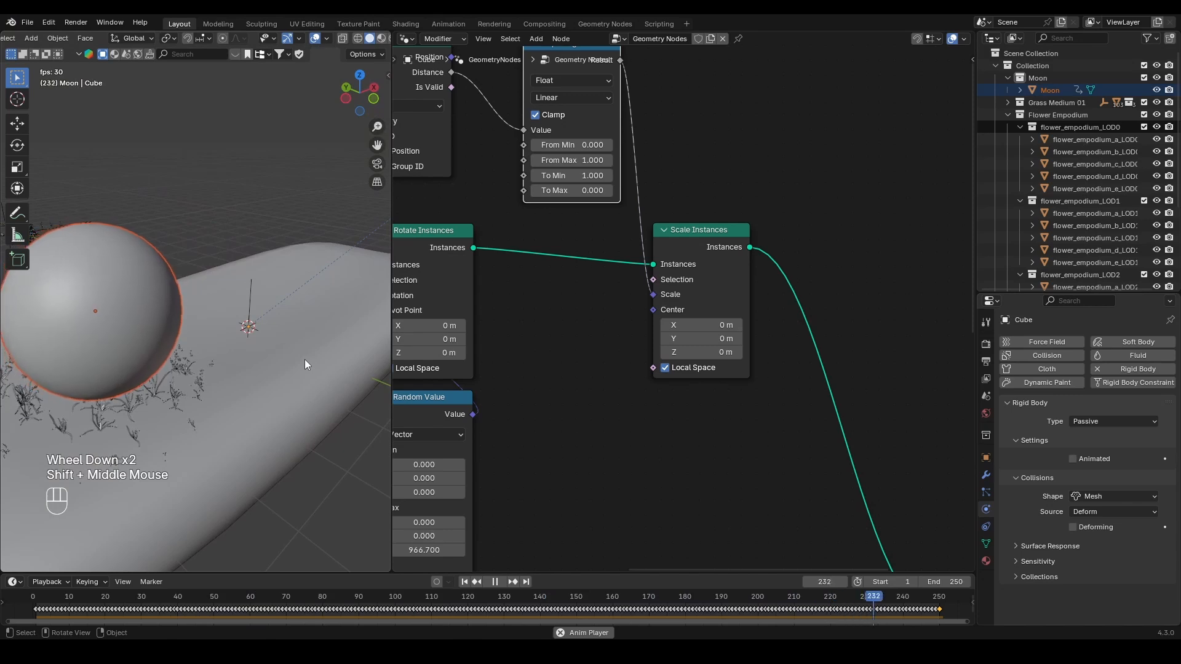
key(space)
- Set the Map Range node's To Min to 2.2, inspect the flowers around the Moon, and deselect all objects
mouse_move(572, 175)
mouse_down()
mouse_move(609, 175)
mouse_move(583, 176)
mouse_up()
middle_drag(210, 358, 193, 370)
scroll(168, 357, down, 2)
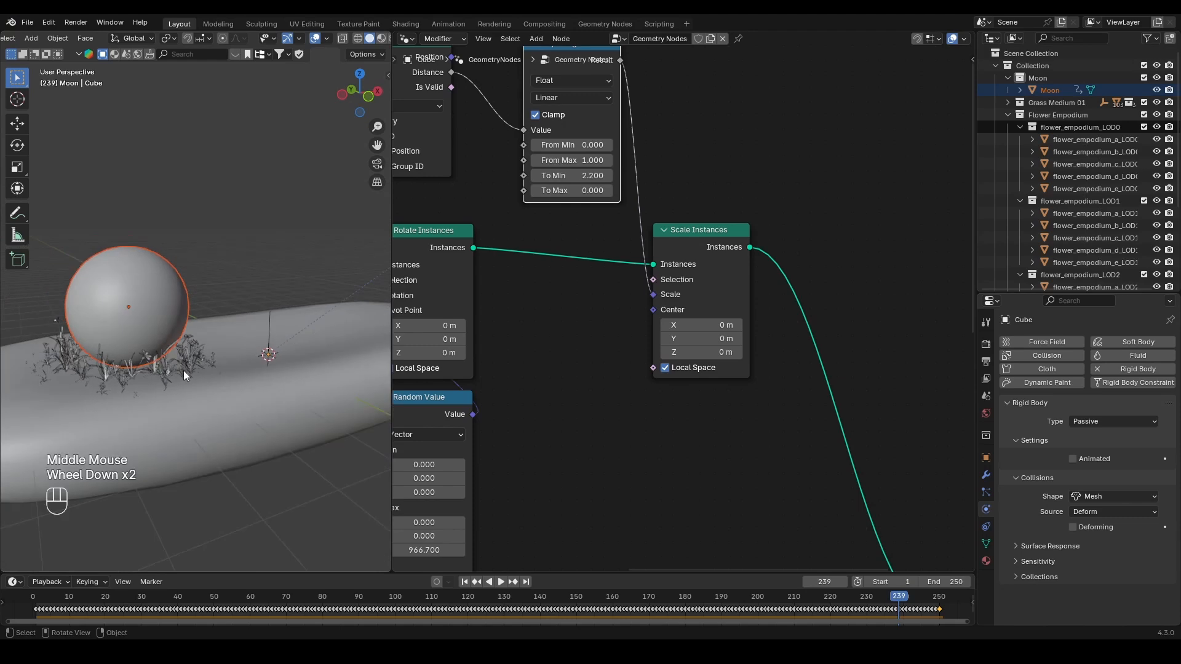
scroll(184, 369, up, 1)
key(alt+a)
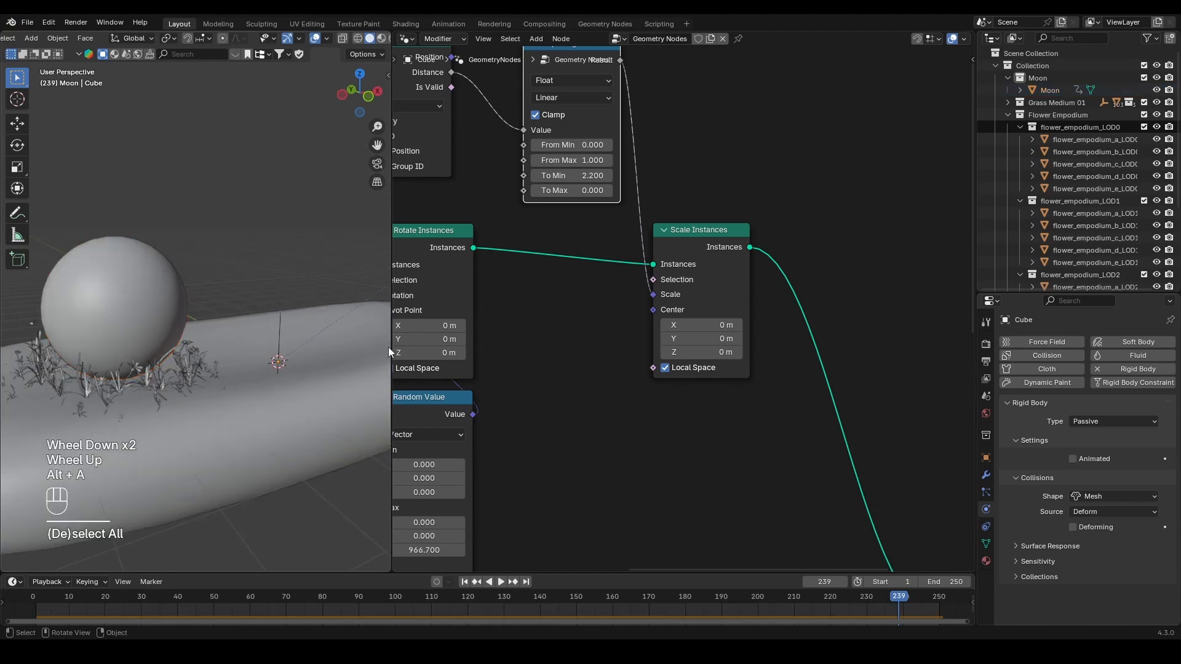
- Reconnect the grass Rotate Instances node to Join Geometry
scroll(582, 343, down, 3)
middle_drag(636, 396, 588, 413)
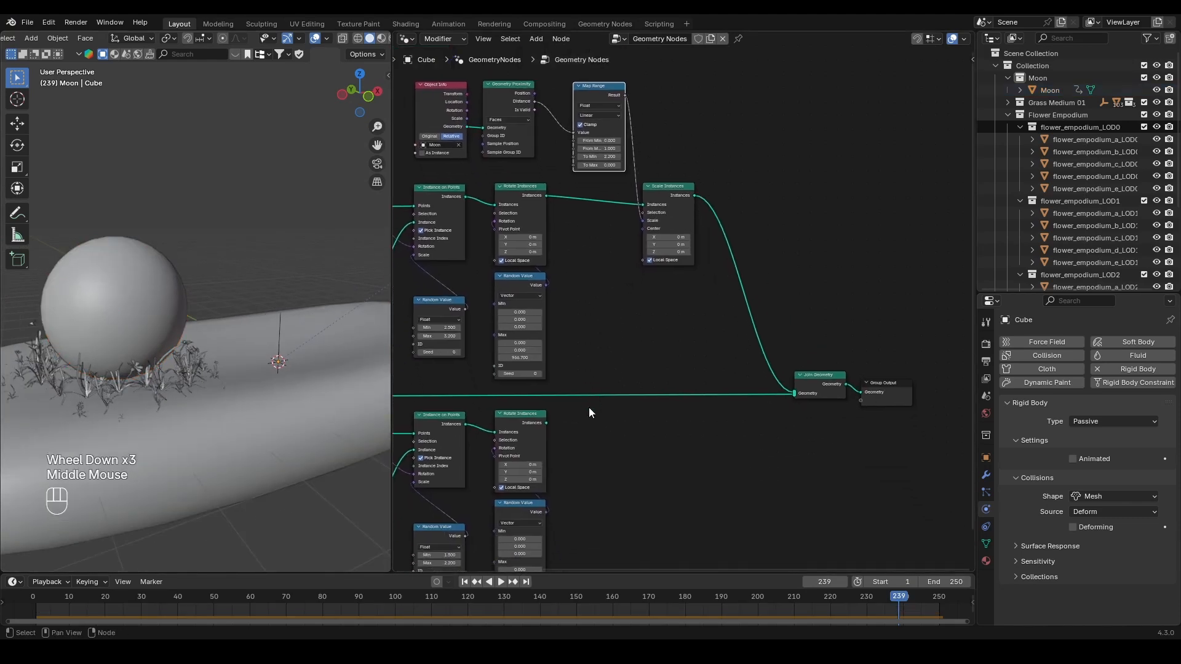
drag(546, 423, 795, 395)
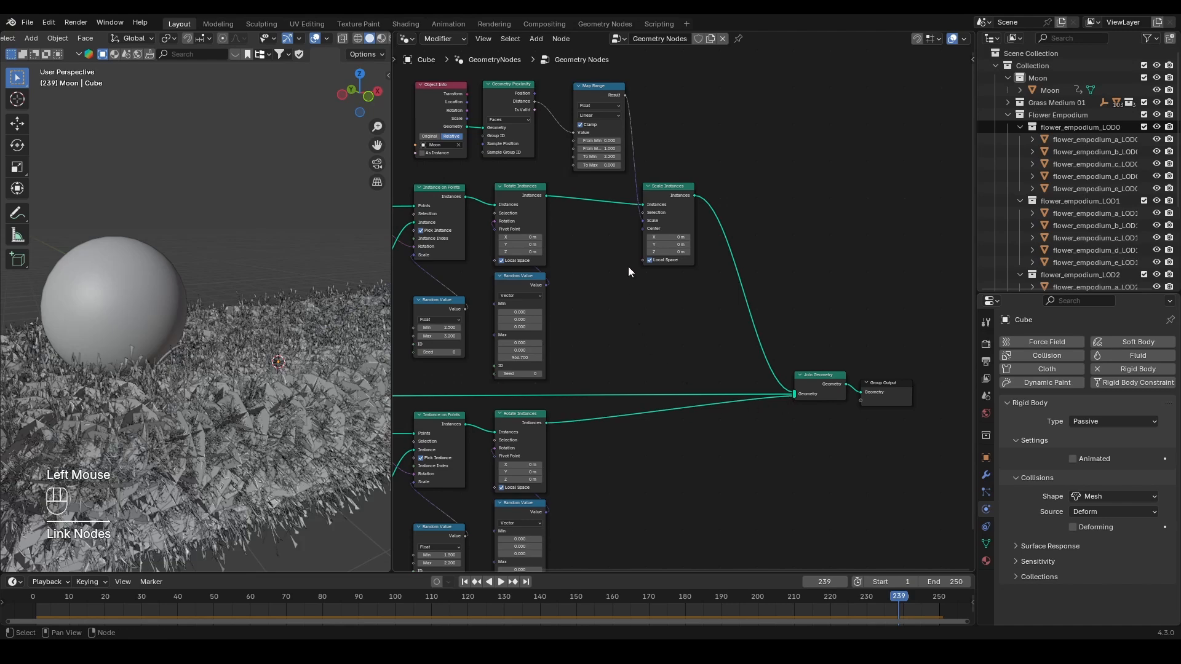
- Duplicate Scale Instances onto the link after the grass Rotate Instances node and drive its Scale with the Map Range Result
scroll(658, 314, up, 2)
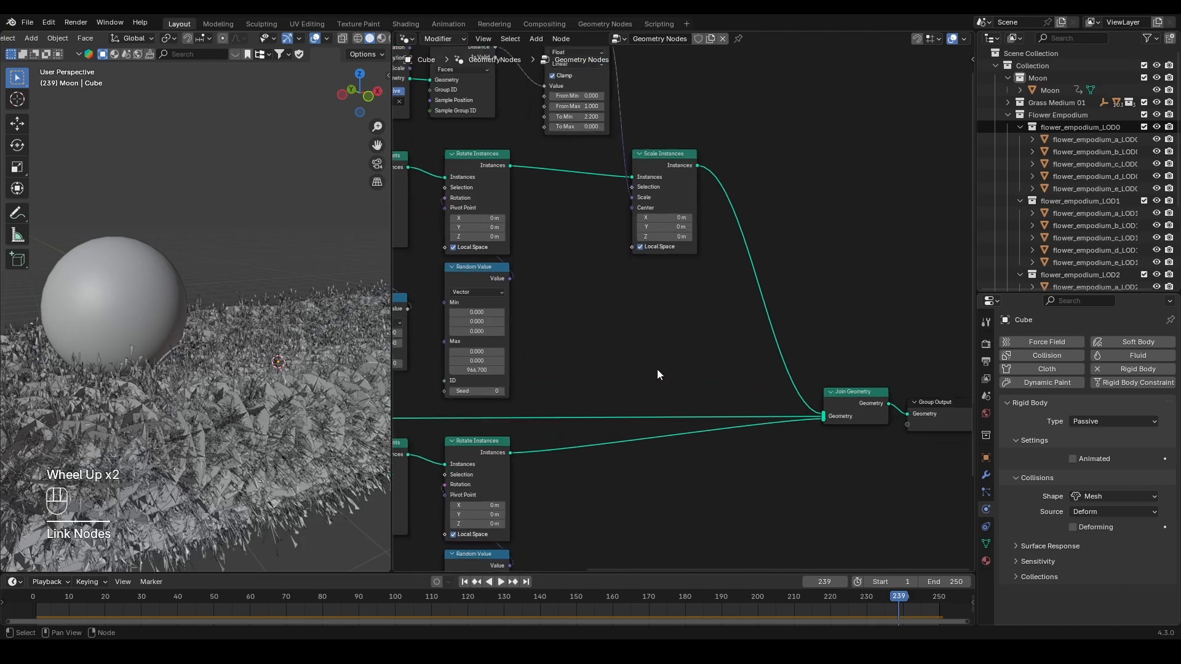
click(673, 171)
key(shift+d)
click(662, 441)
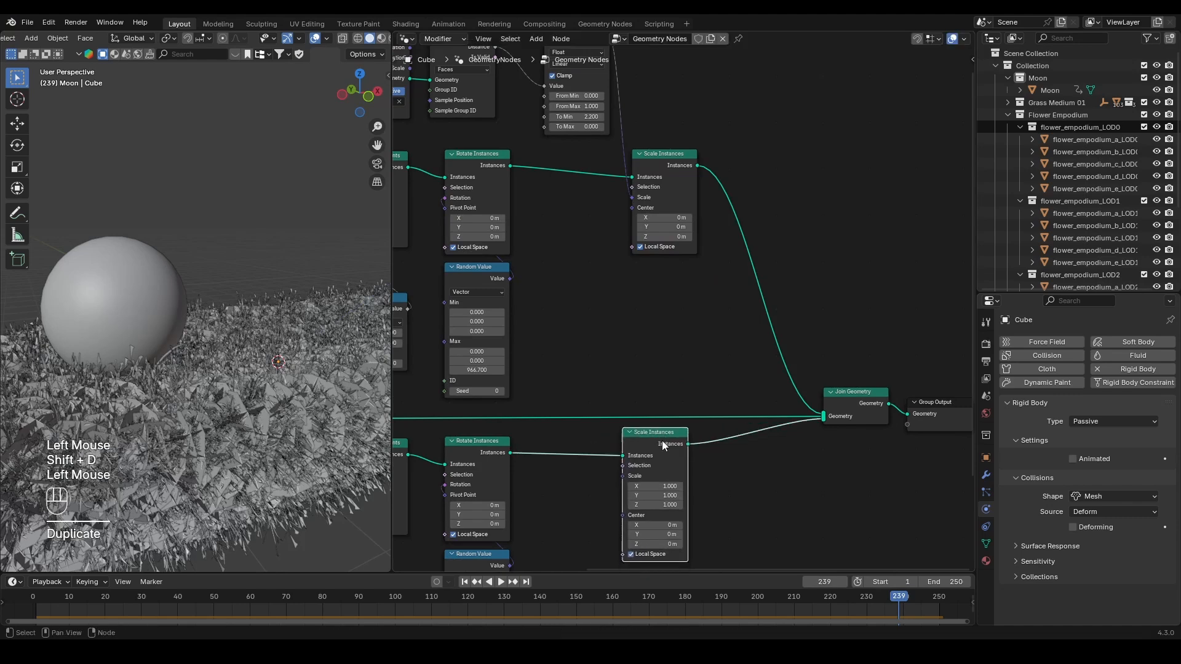
middle_drag(715, 433, 733, 411)
middle_drag(676, 231, 671, 297)
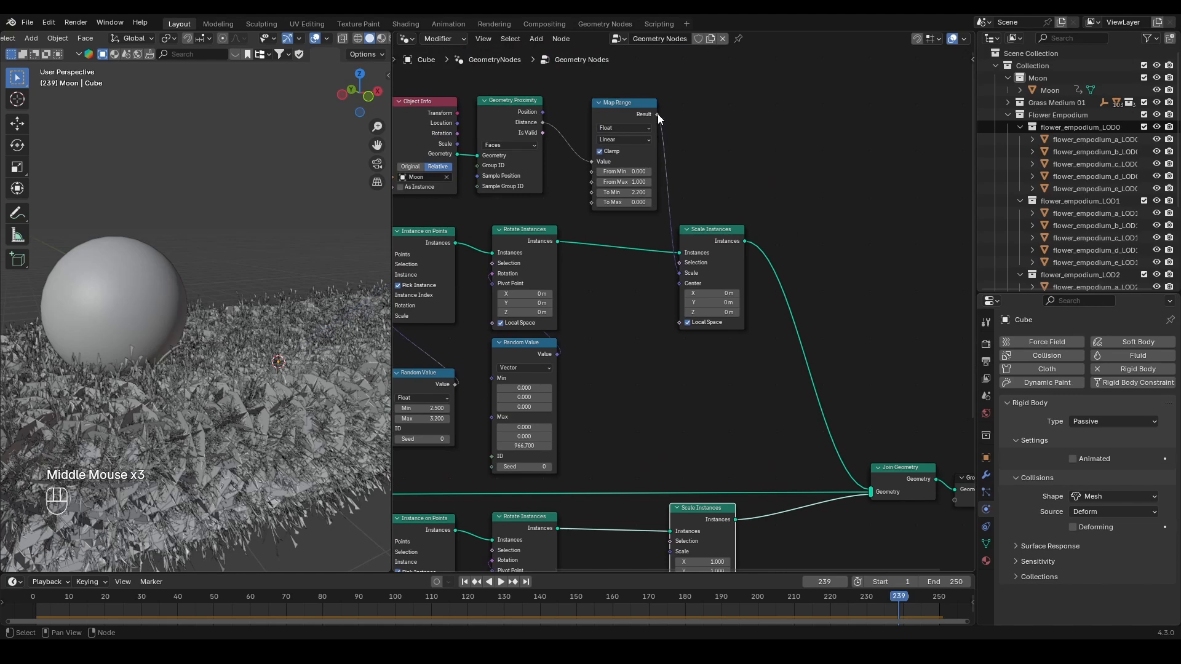
drag(659, 115, 669, 533)
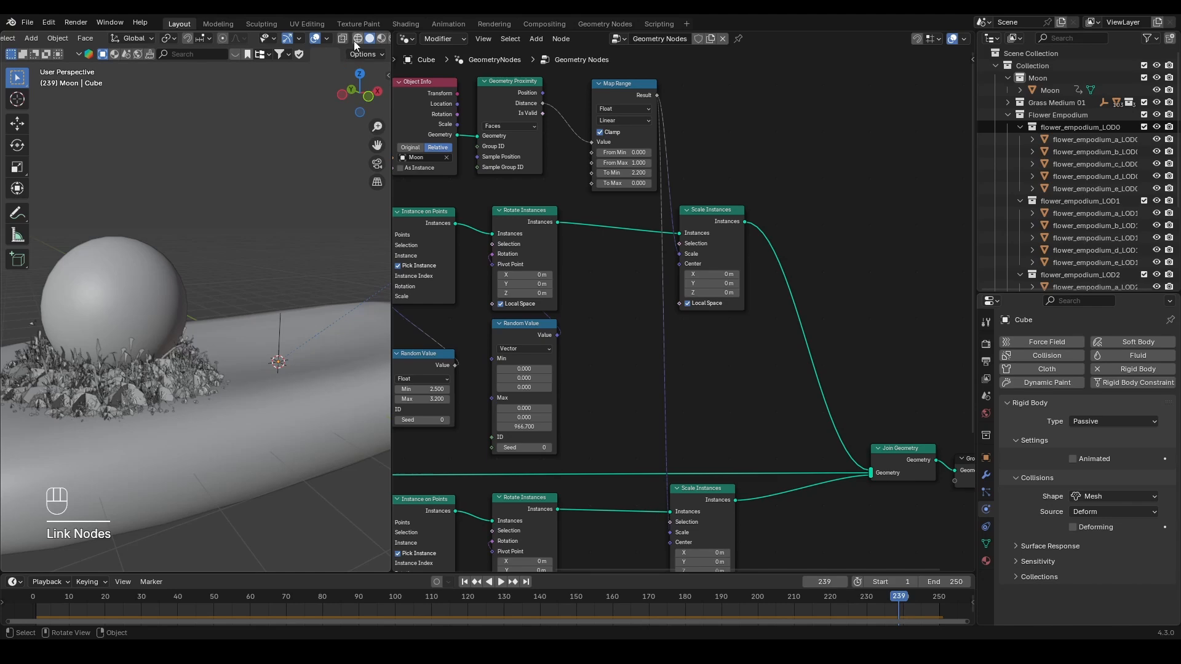
- Switch the viewport to Material Preview shading and play the animation with the rolling Moon framed in view
scroll(356, 44, down, 2)
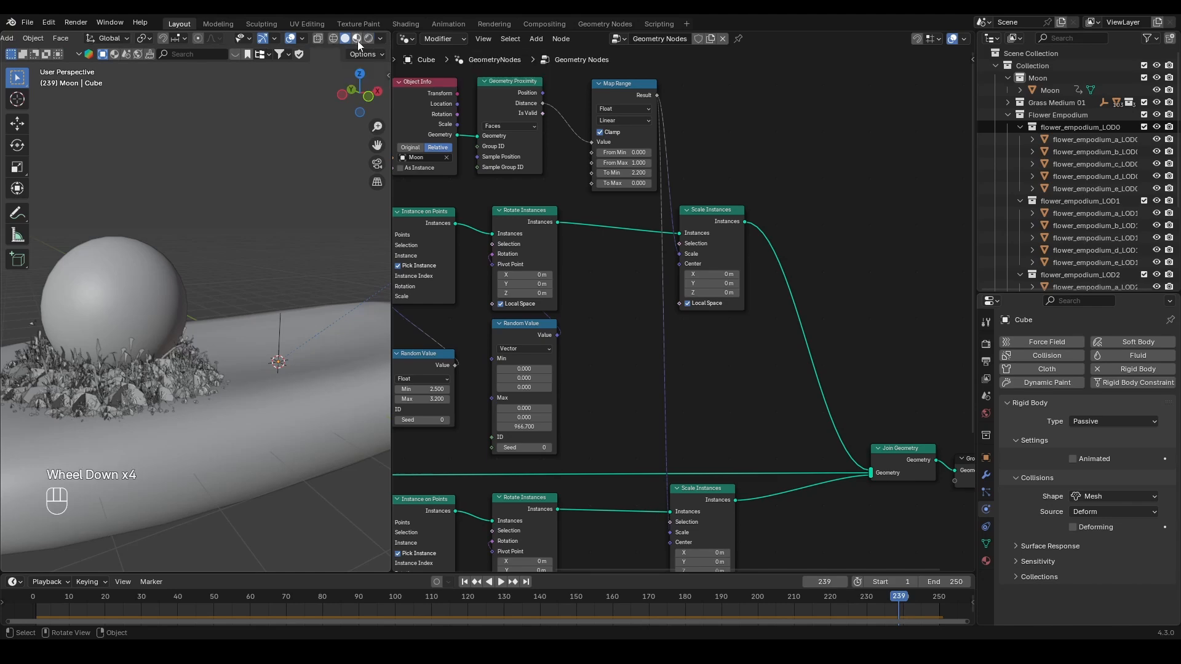
click(357, 39)
key(space)
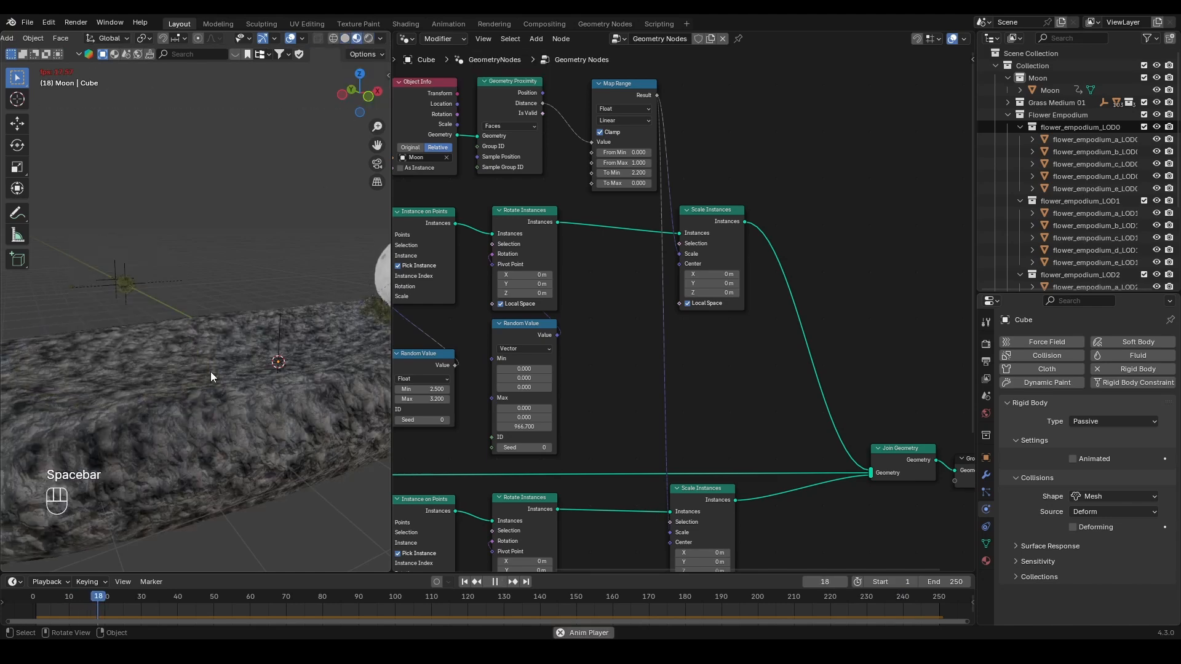
shift+middle_drag(119, 381, 85, 380)
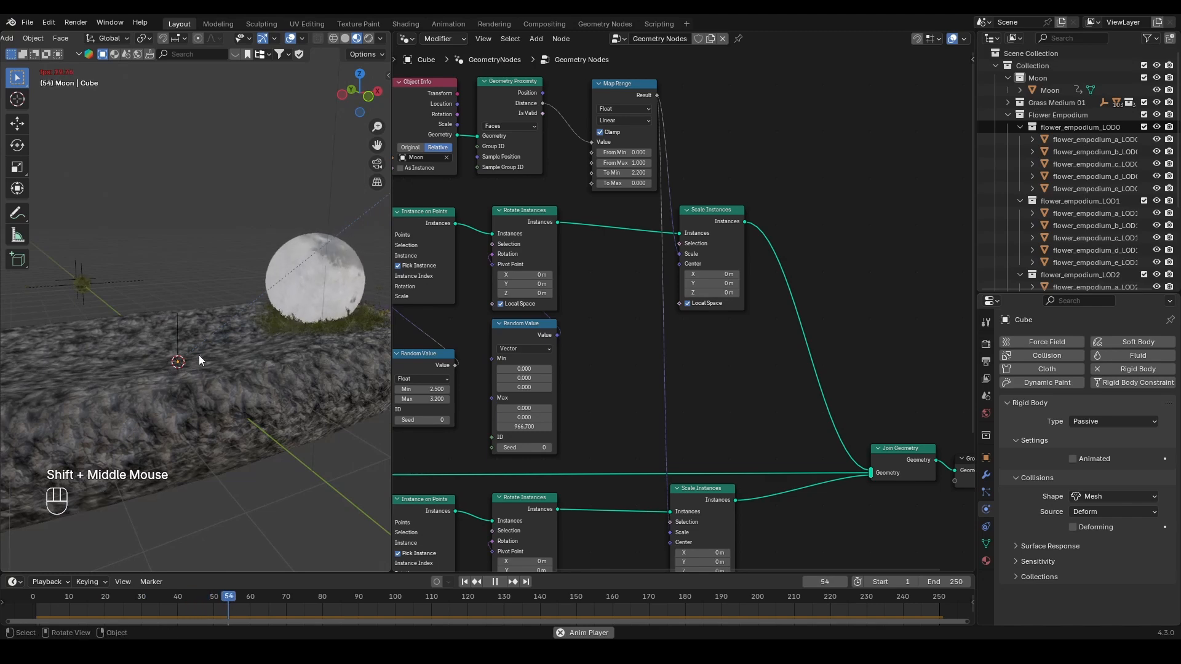
- Stop the playback, switch the viewport to Rendered shading, and save the file
key(space)
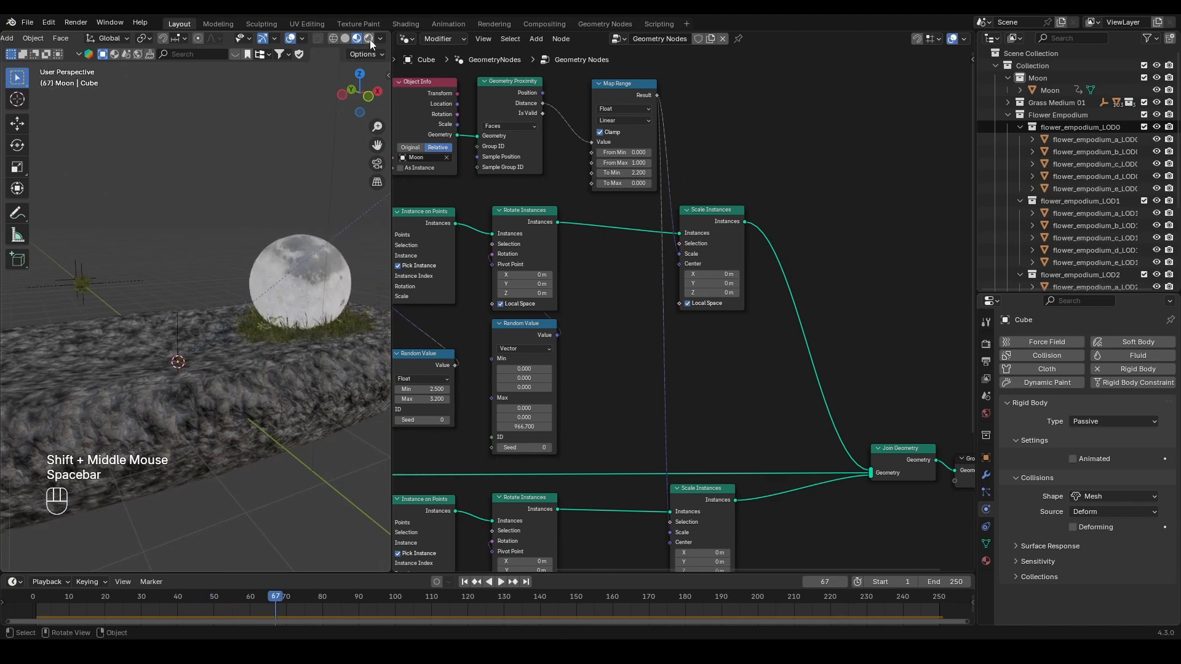
click(369, 39)
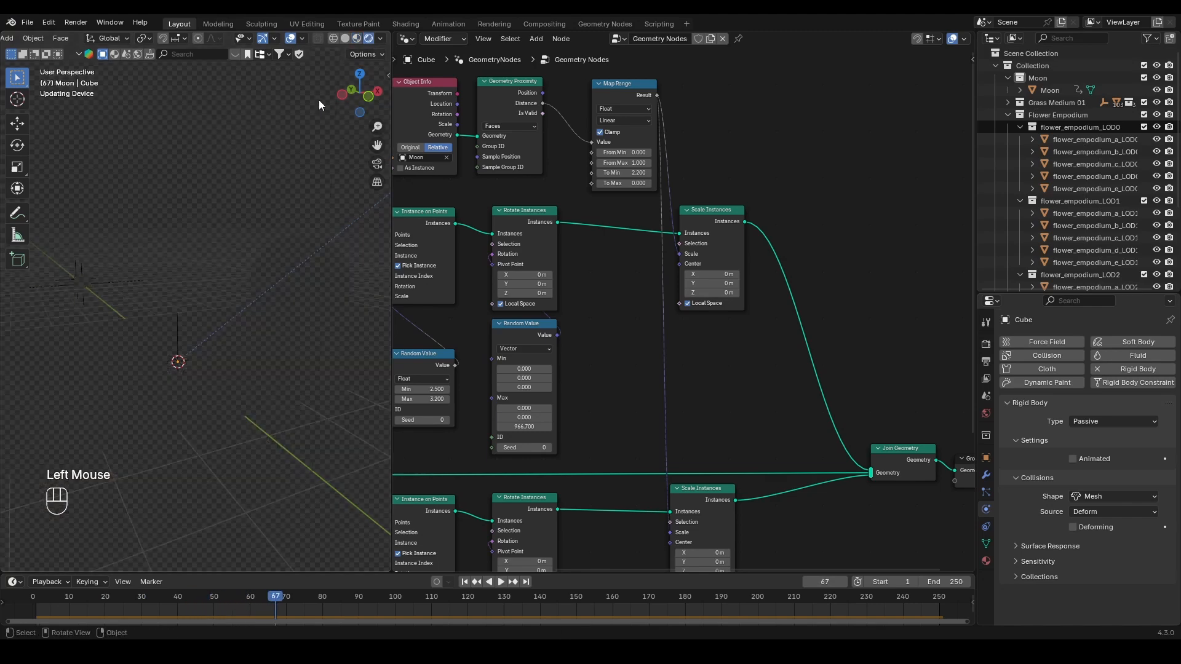
key(ctrl+s)
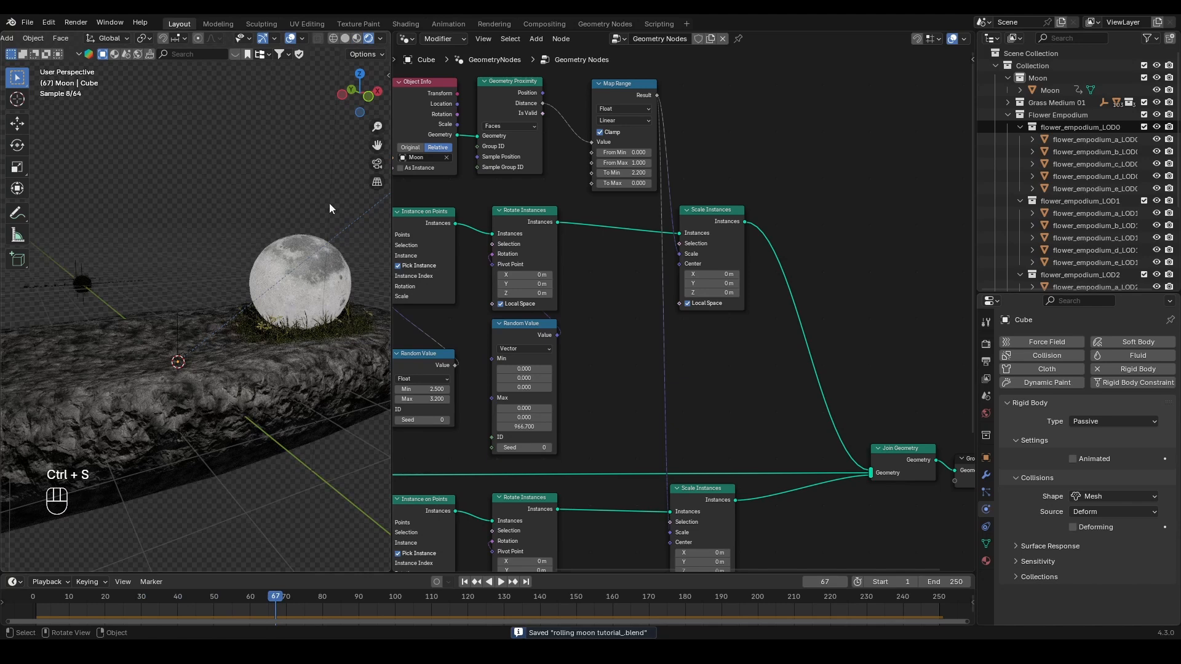
middle_drag(320, 311, 335, 351)
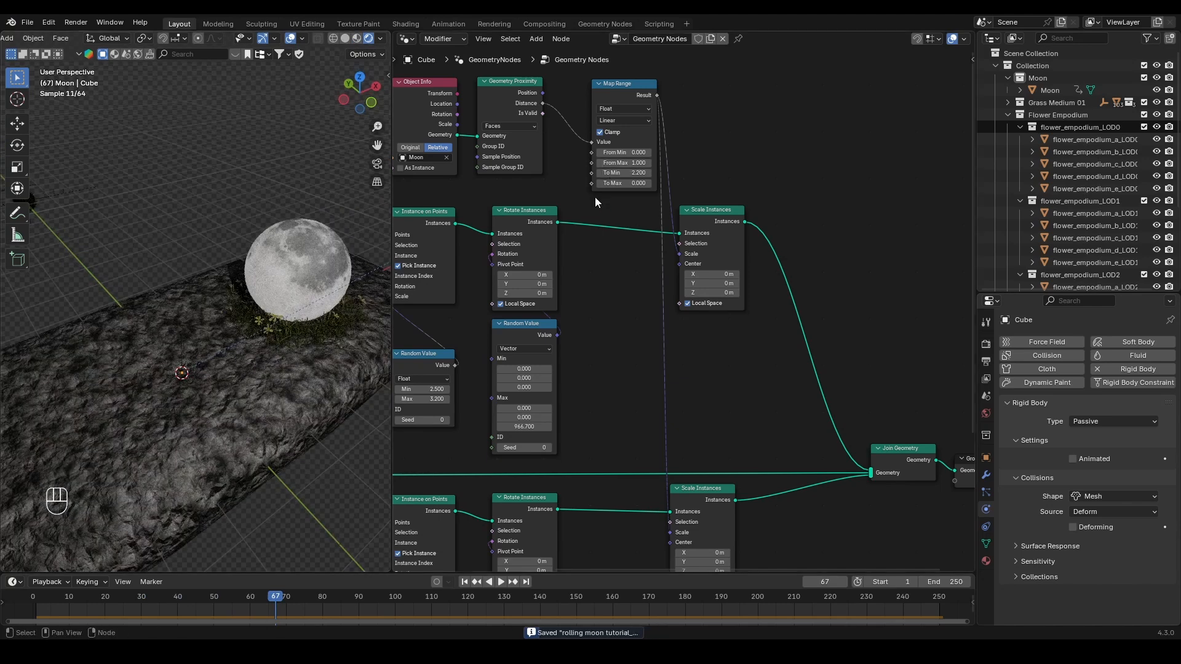
- Set the Map Range node's From Max to 1.970 and play the animation in Solid shading to check the wider growth
scroll(659, 280, up, 3)
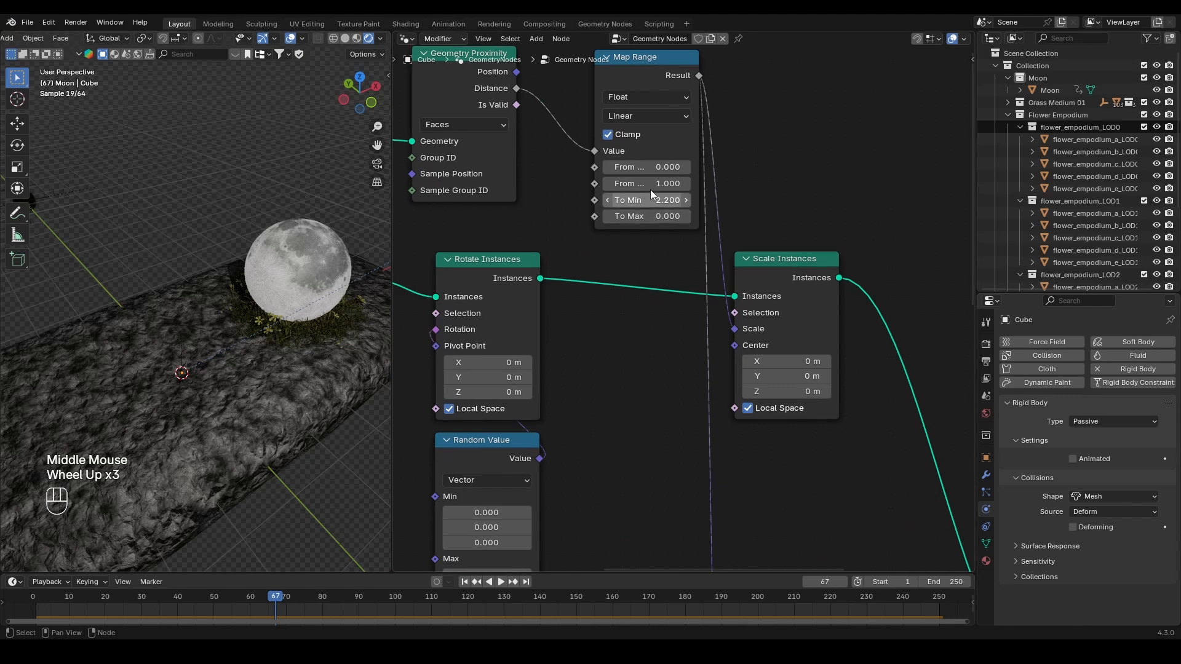
shift+drag(644, 184, 704, 183)
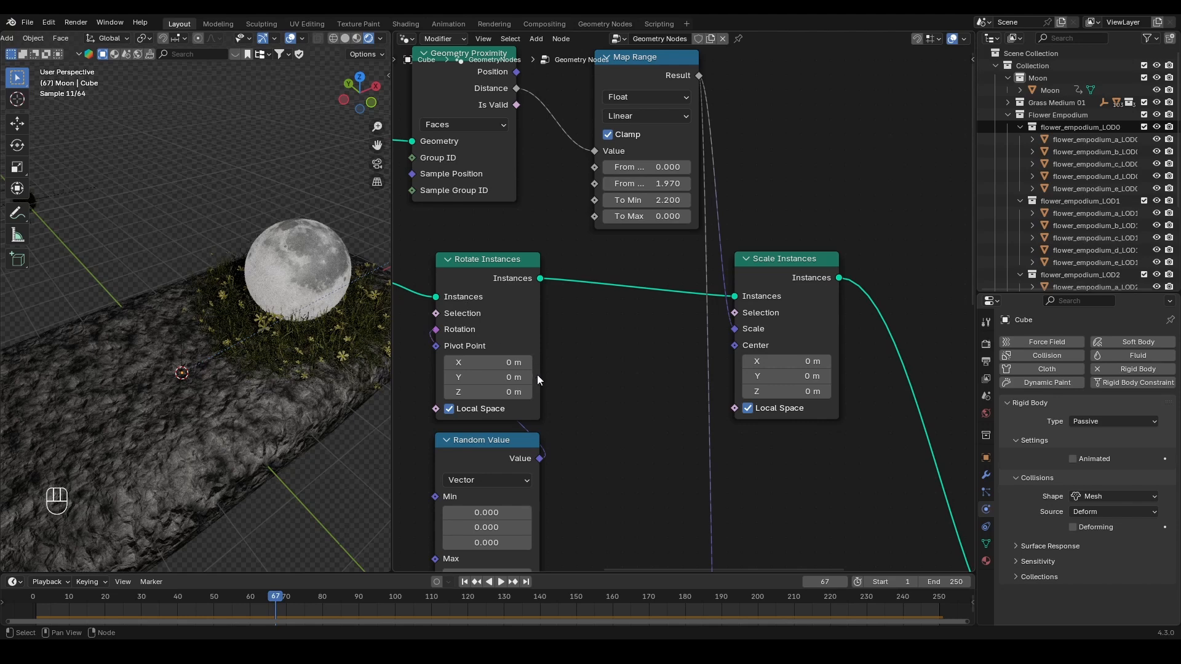
key(space)
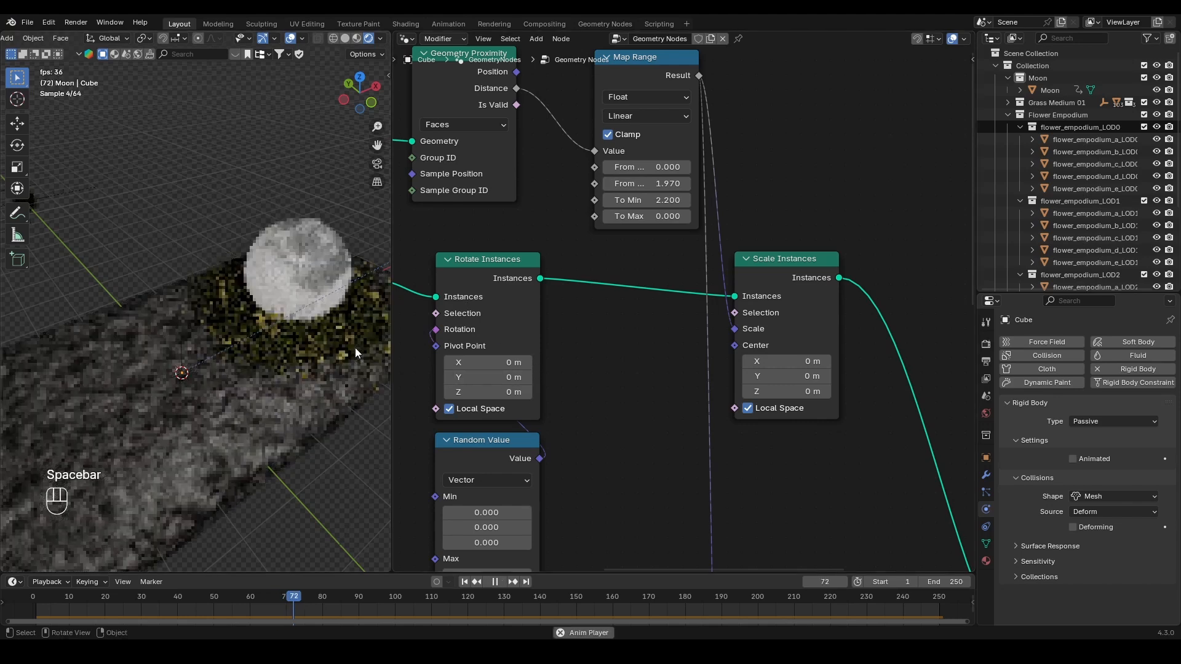
click(345, 40)
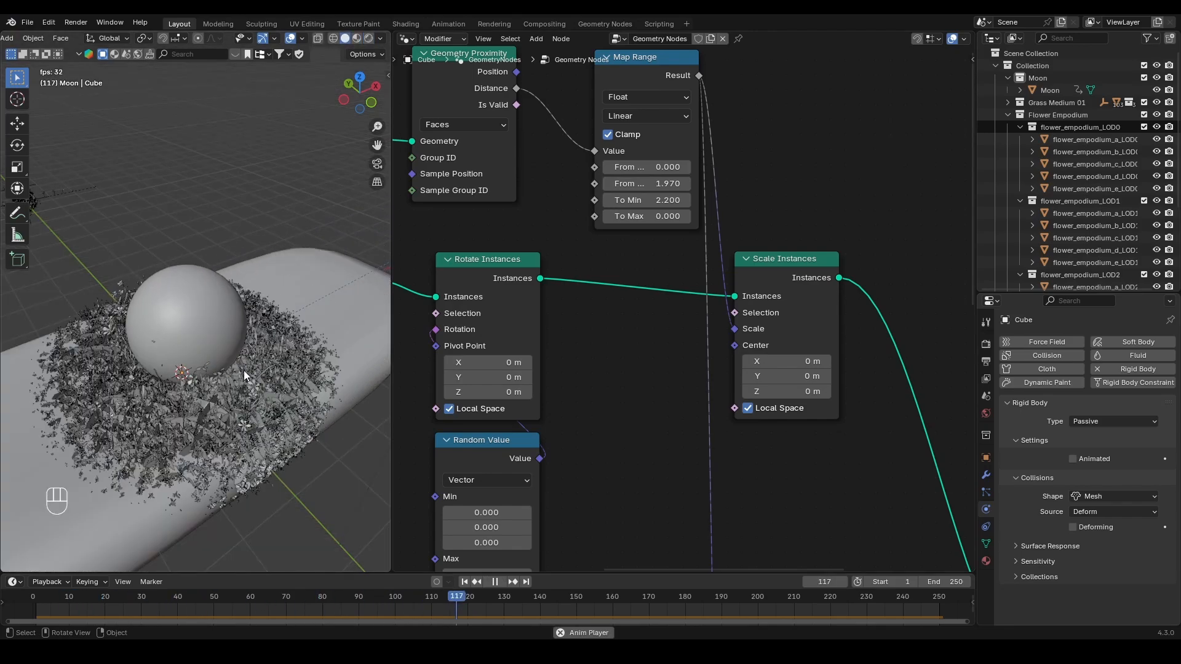
key(space)
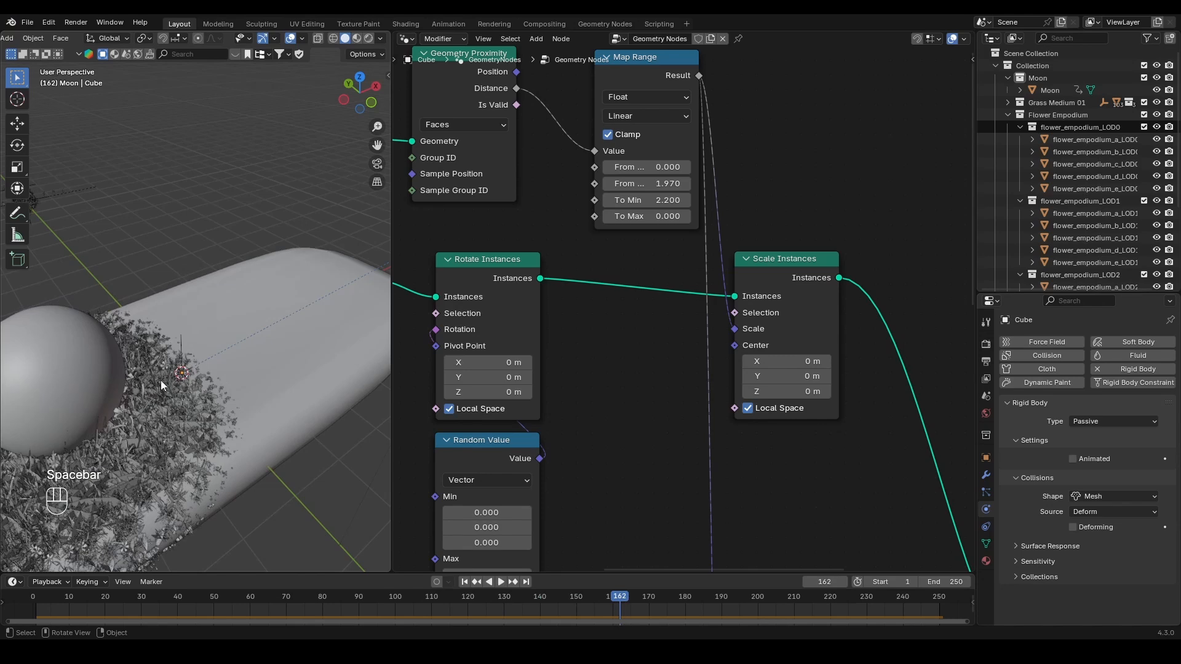
- Go to frame 153 and insert a keyframe on the Map Range node's From Max
middle_drag(90, 385, 36, 371)
scroll(88, 347, down, 2)
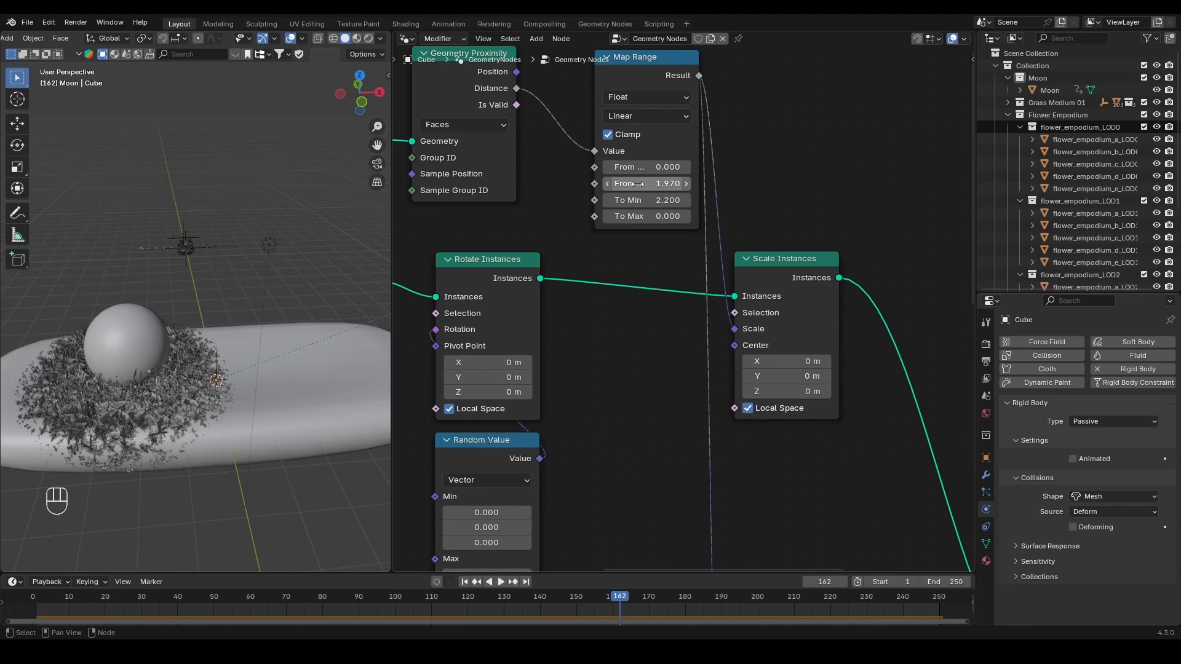
middle_drag(657, 253, 685, 277)
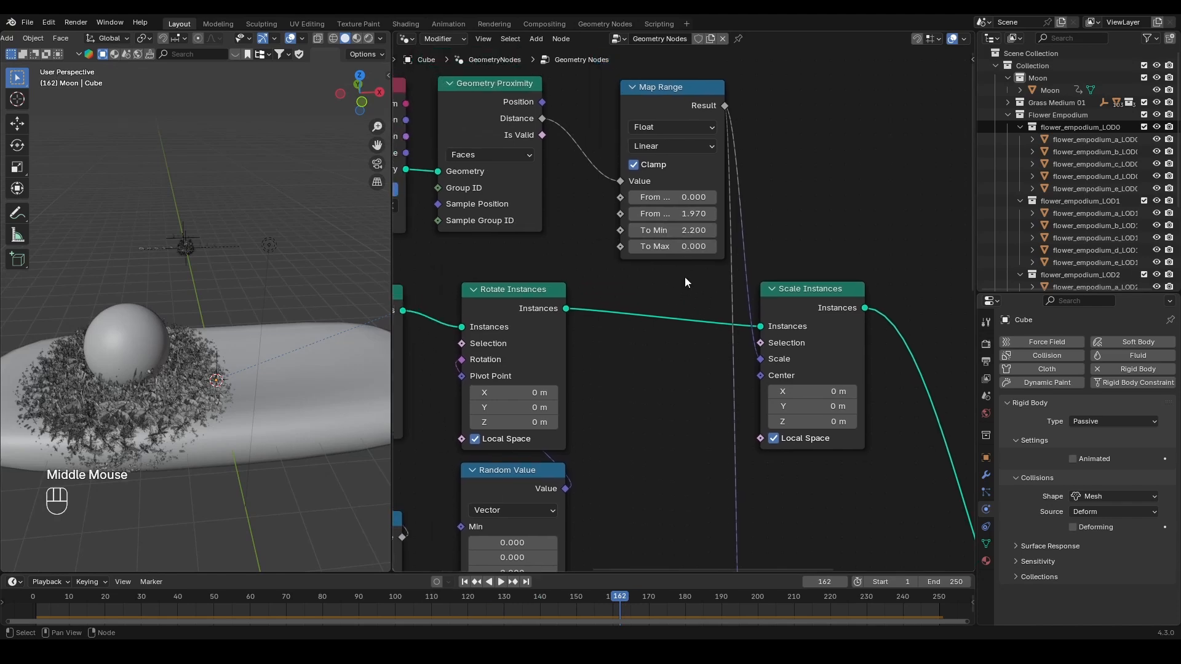
mouse_move(611, 595)
mouse_down()
mouse_move(569, 597)
mouse_move(590, 597)
mouse_up()
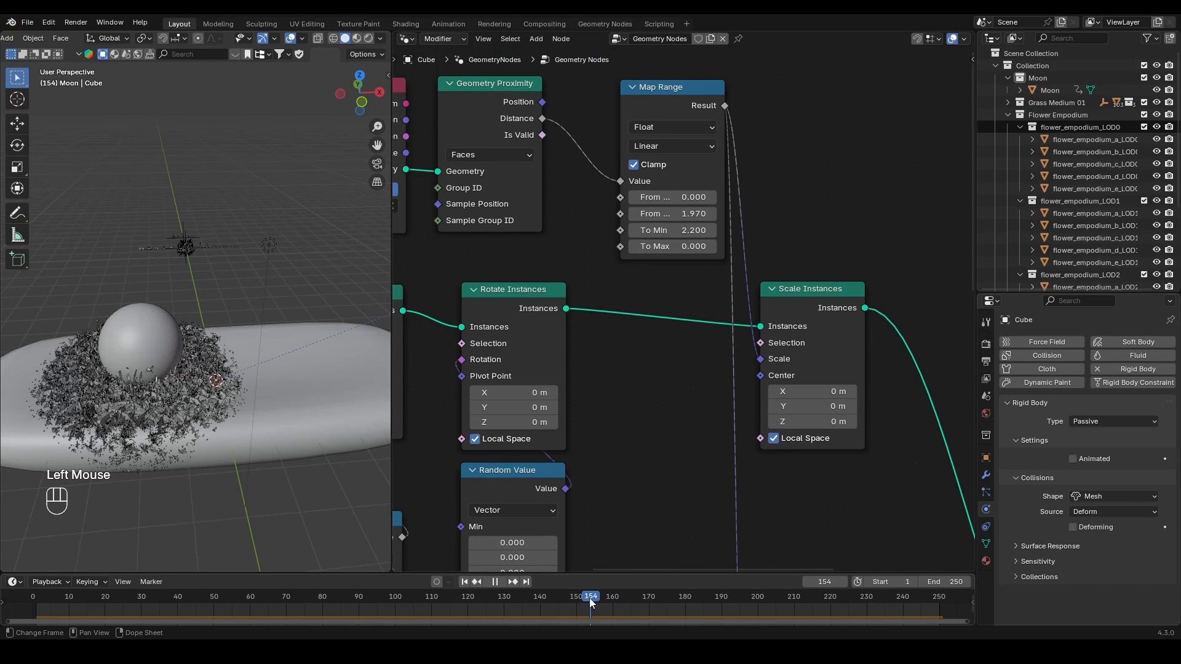
drag(590, 598, 587, 595)
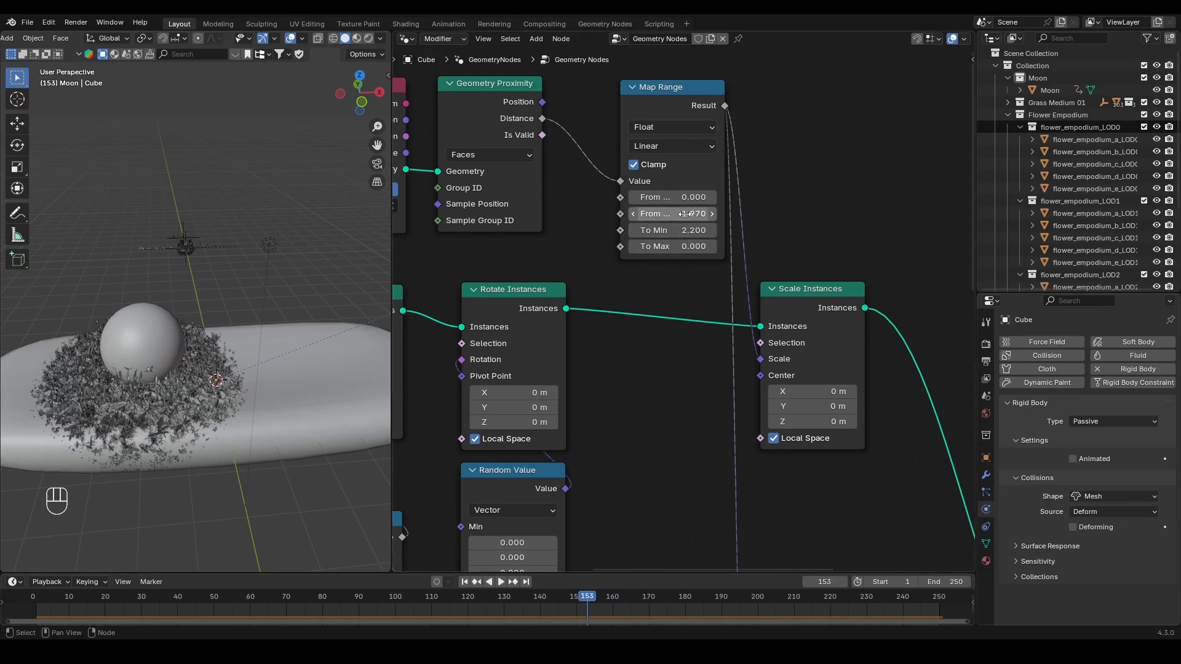
key(i)
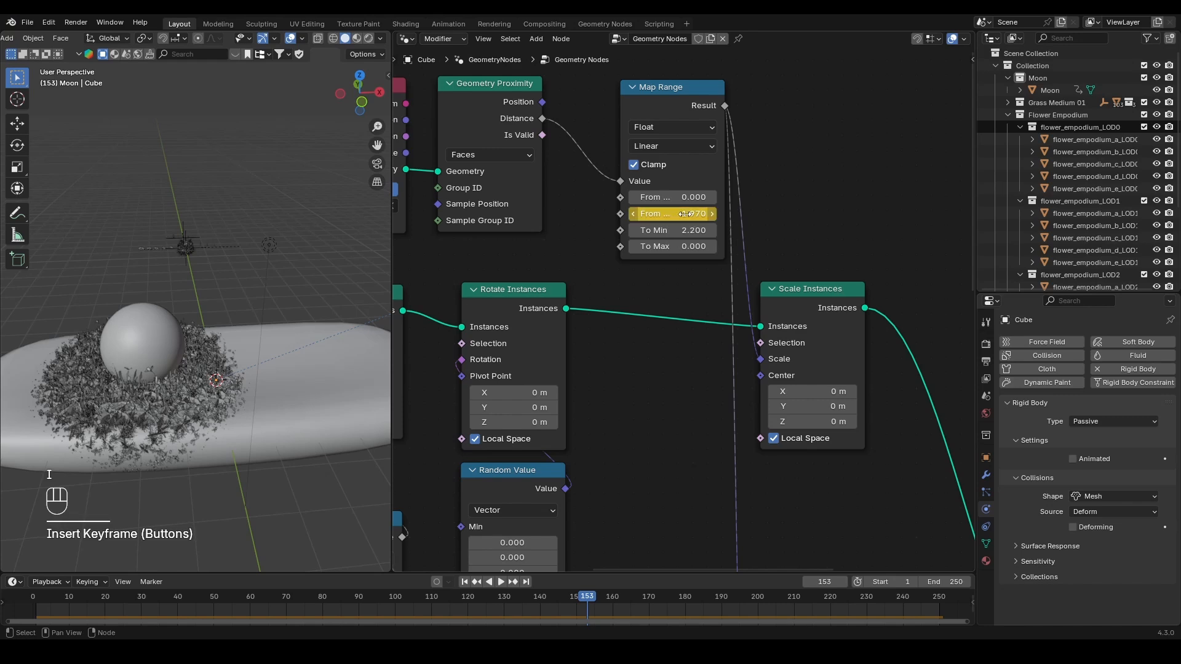
- With the platform and the Map Range node selected, set From Max to 69.570 at frame 181 and keyframe it
click(671, 102)
click(210, 385)
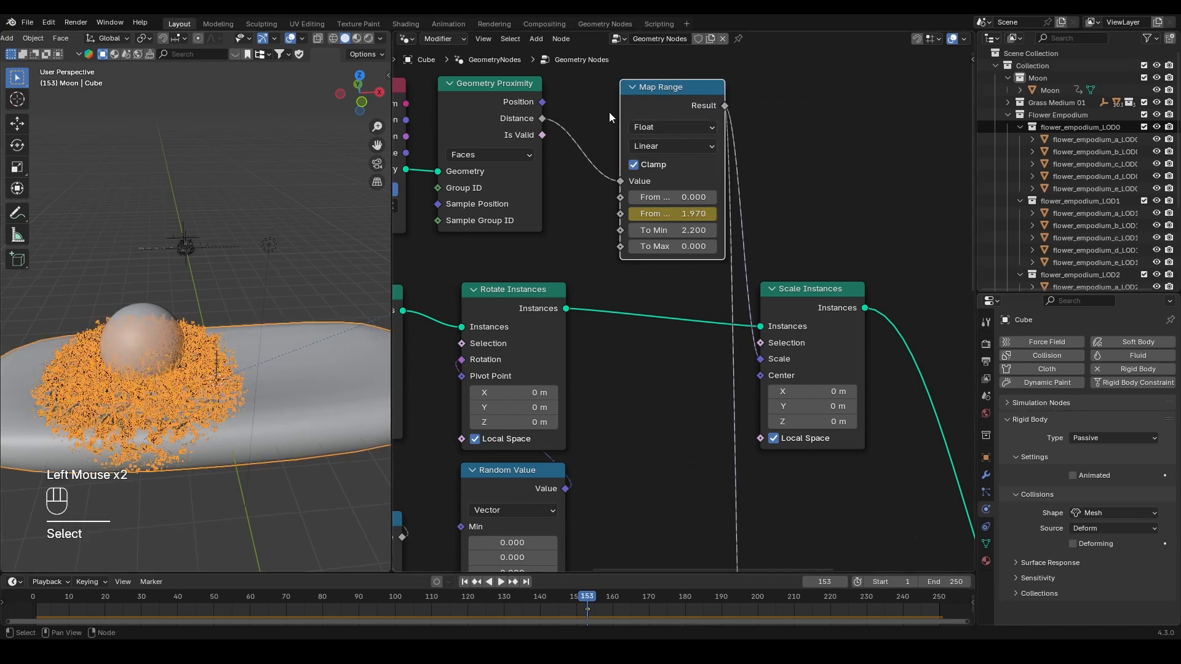
click(662, 91)
drag(593, 600, 690, 601)
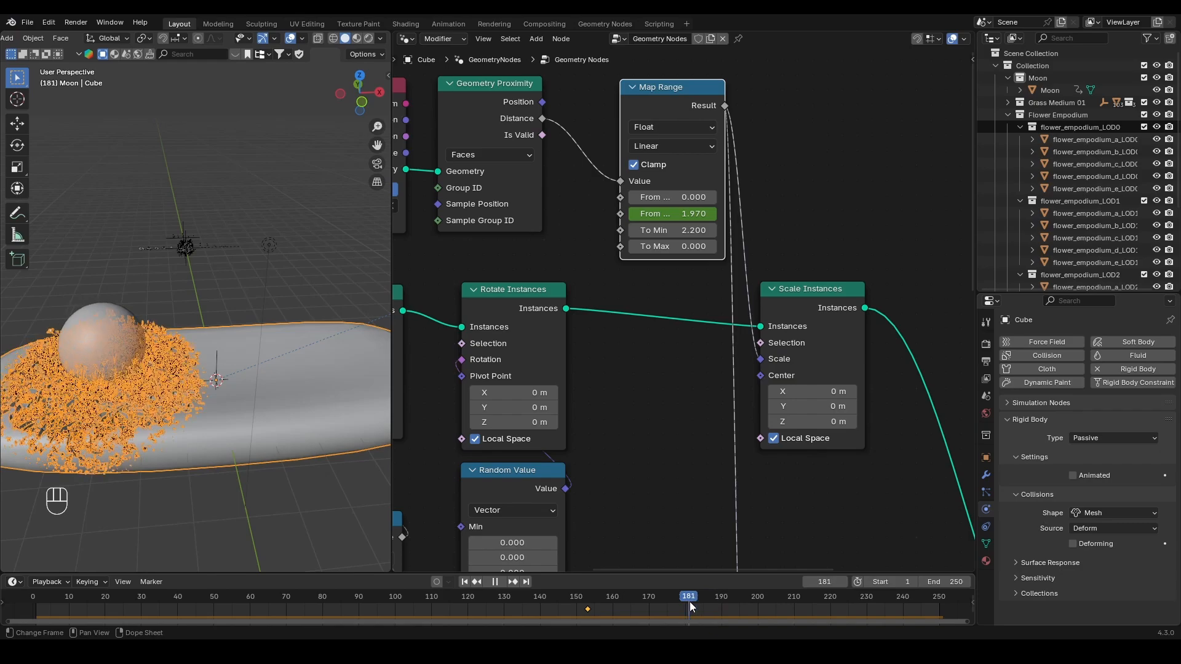
drag(680, 215, 997, 252)
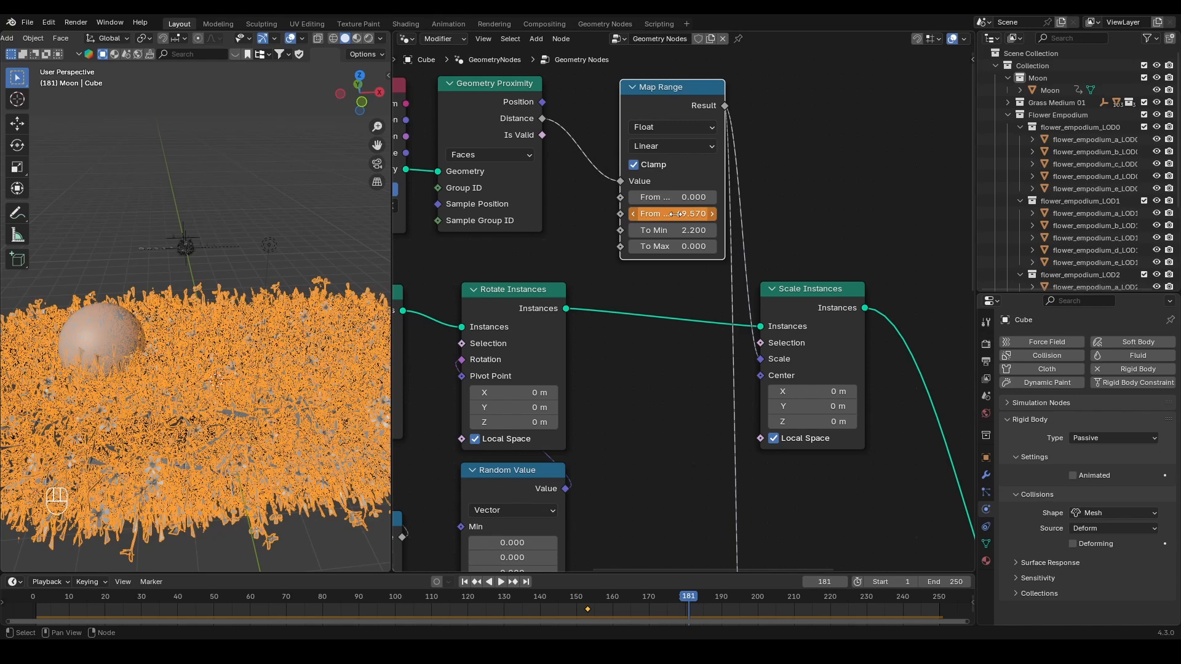
key(i)
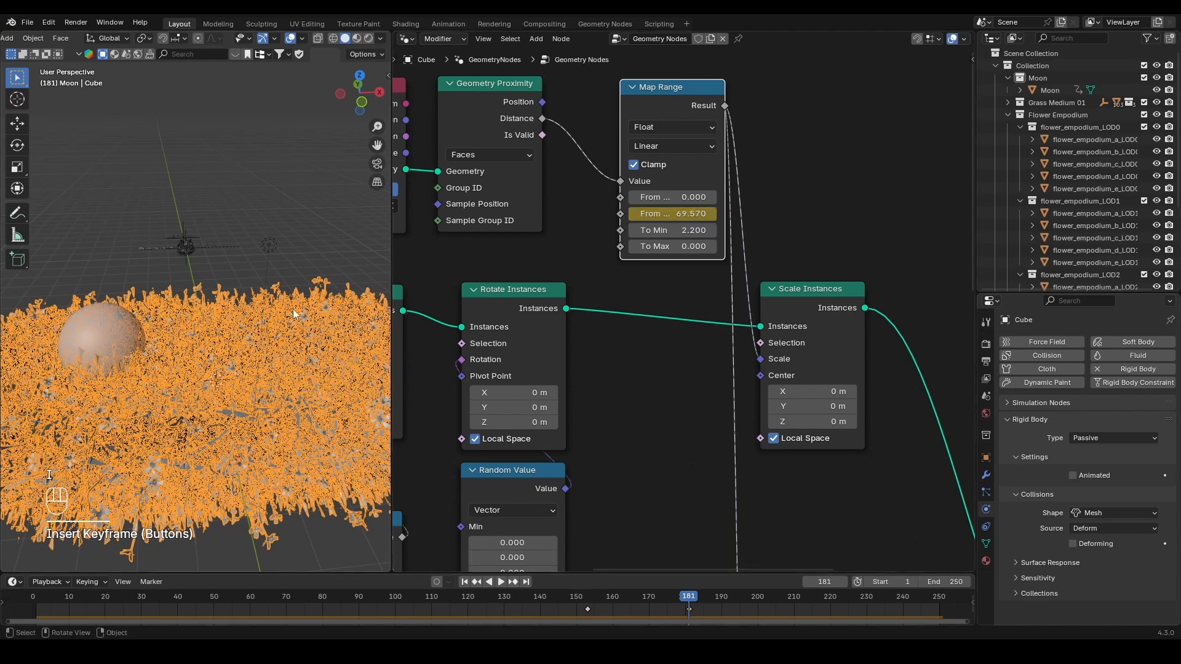
- Deselect all objects and play the animation from frame 1 to check the plants spreading over the platform
key(alt+a)
click(465, 583)
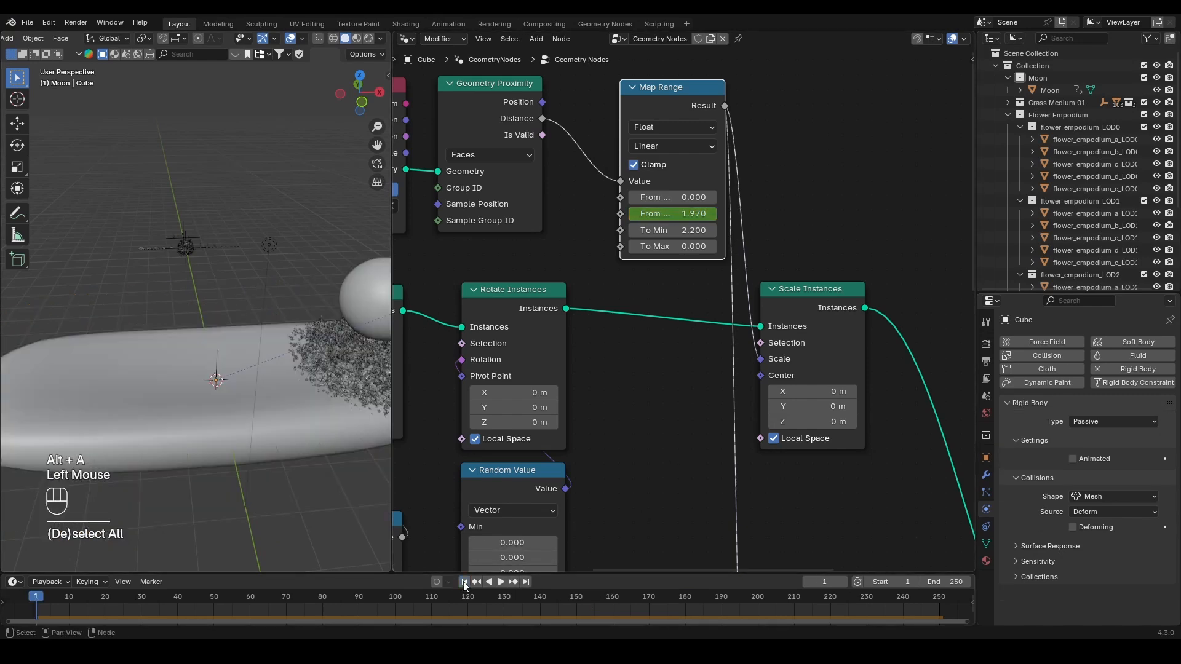
key(space)
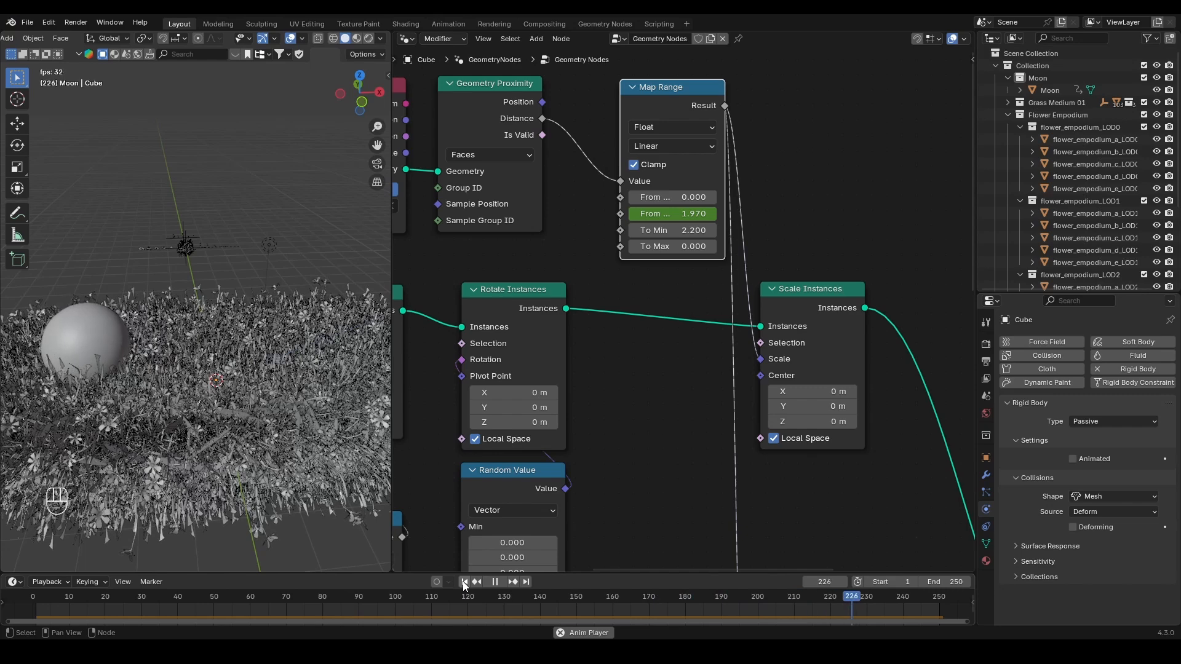
key(space)
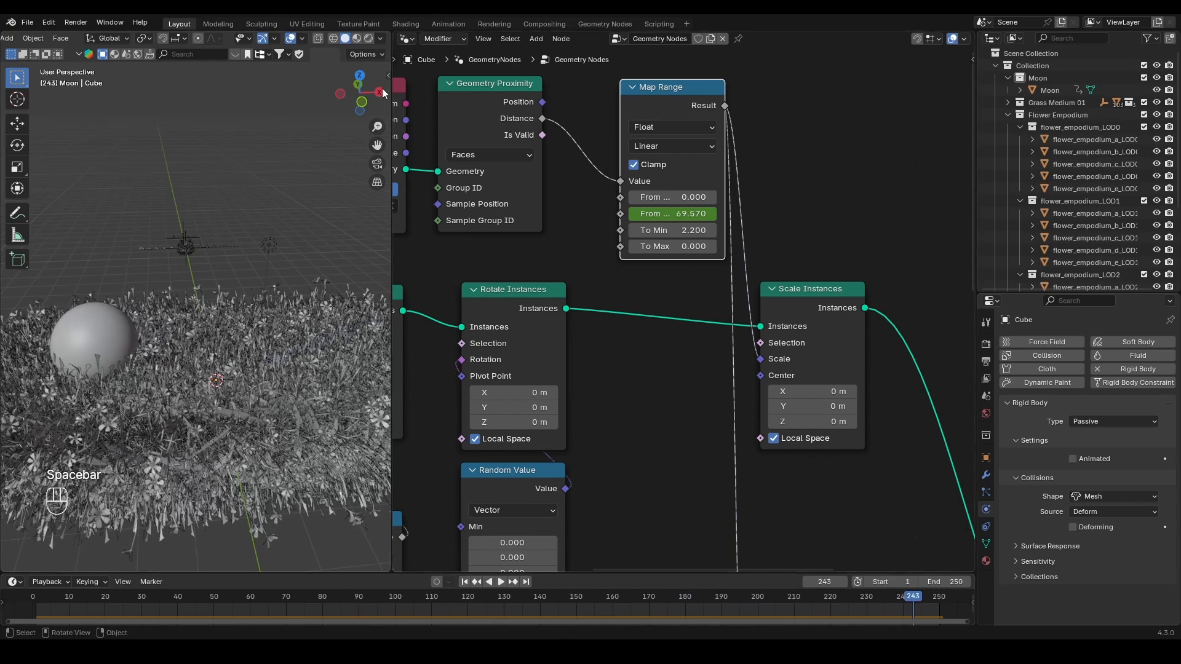
- Switch the viewport to Rendered shading and open the Moon's material in the Shader Editor
click(369, 38)
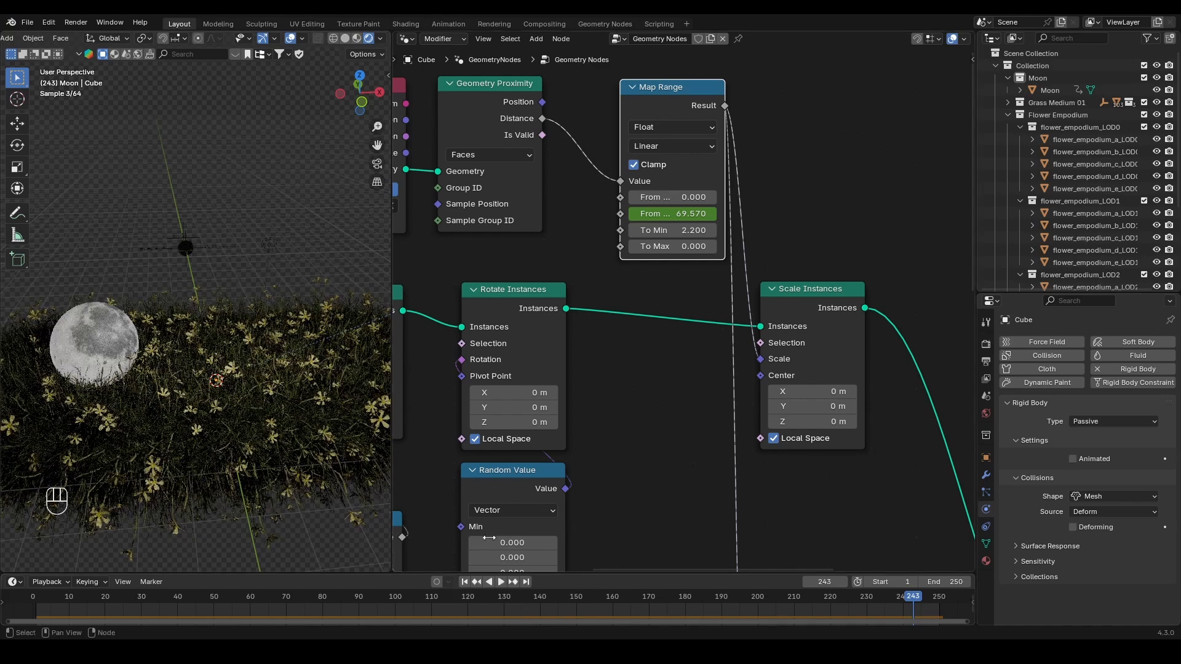
click(65, 342)
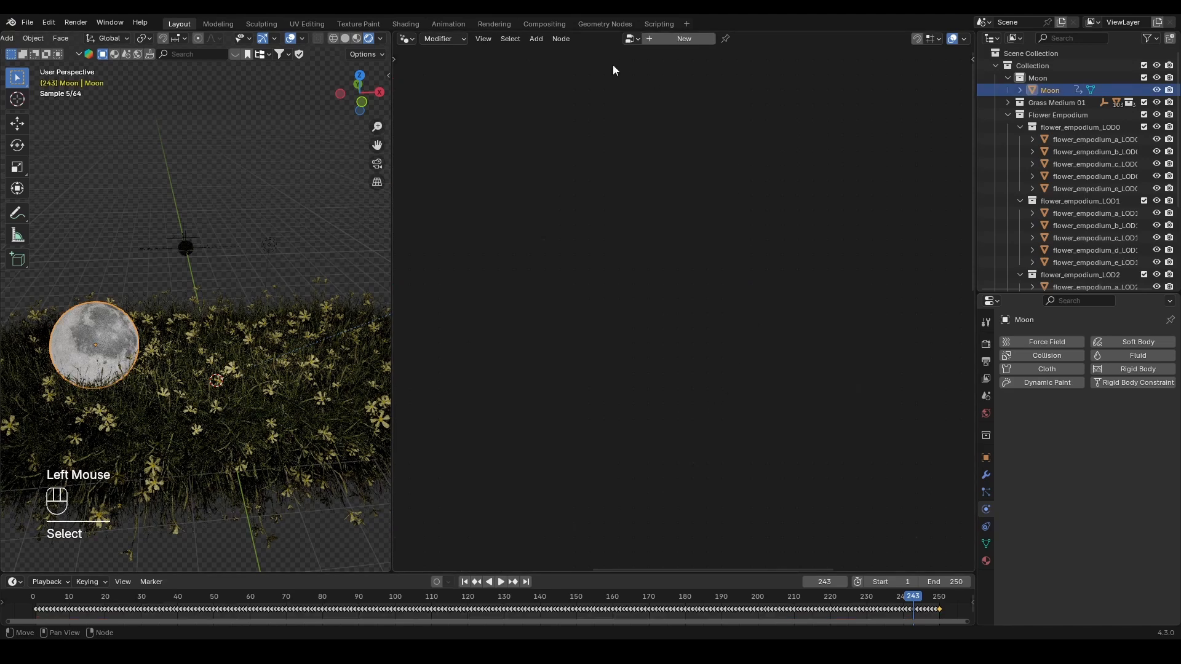
click(410, 38)
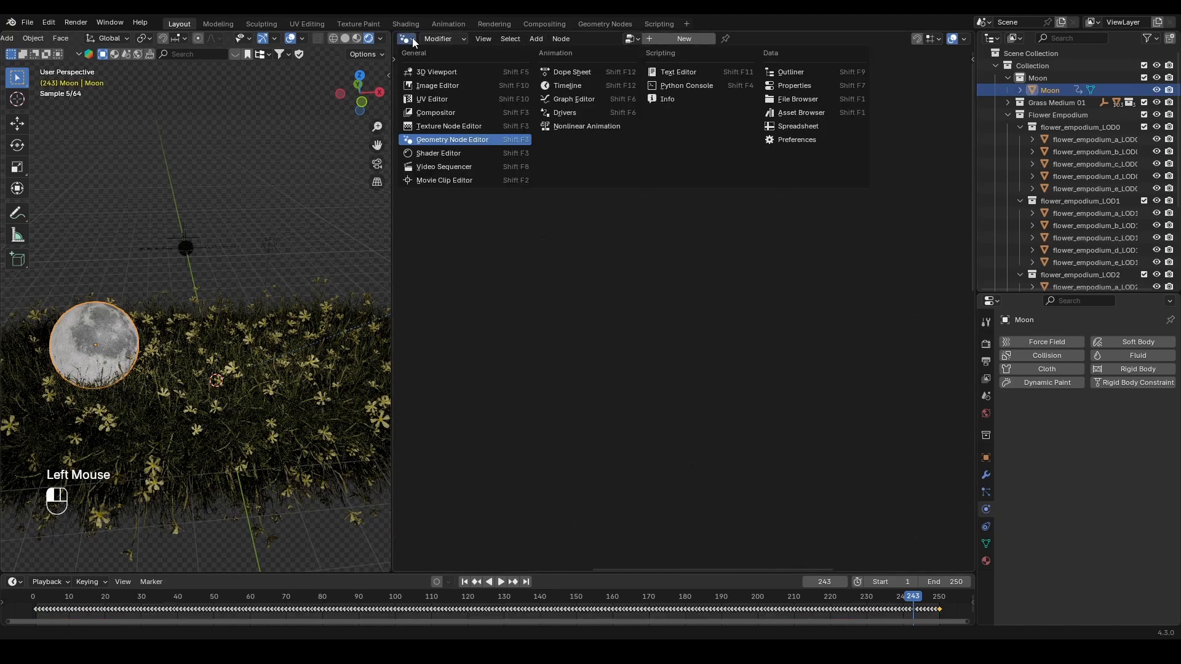
click(440, 155)
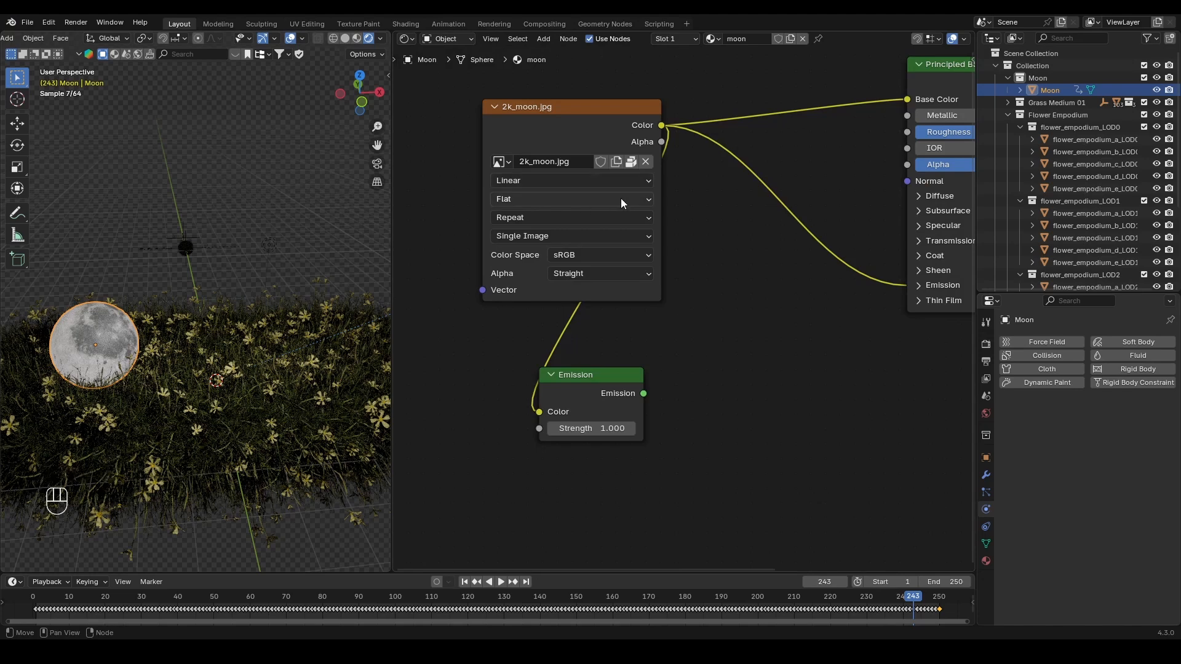
- Set the Emission Strength of the moon material's Principled BSDF to 3
scroll(683, 213, down, 3)
middle_drag(749, 226, 624, 267)
scroll(724, 366, up, 2)
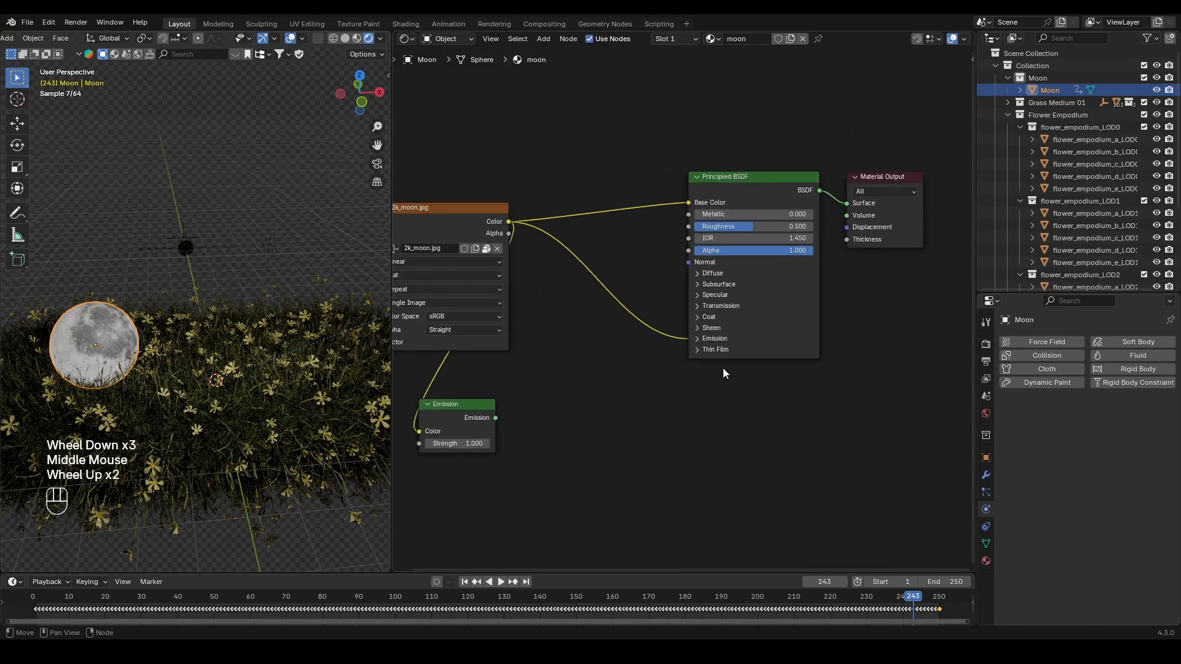
click(698, 339)
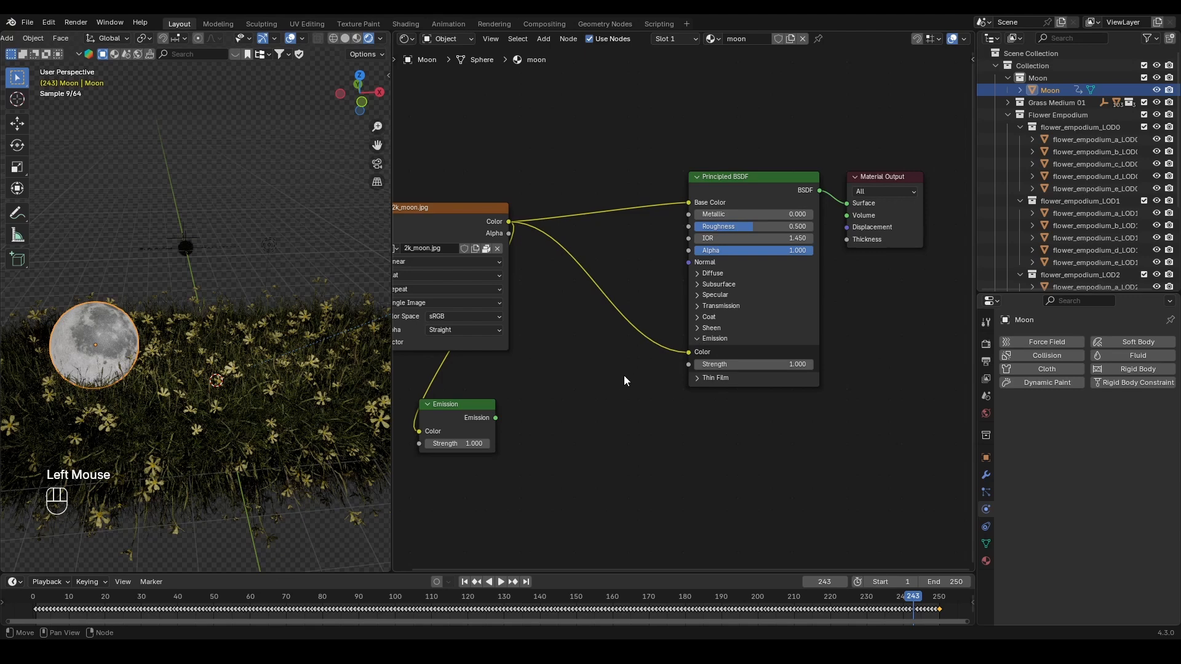
click(740, 366)
text(3)
key(Return)
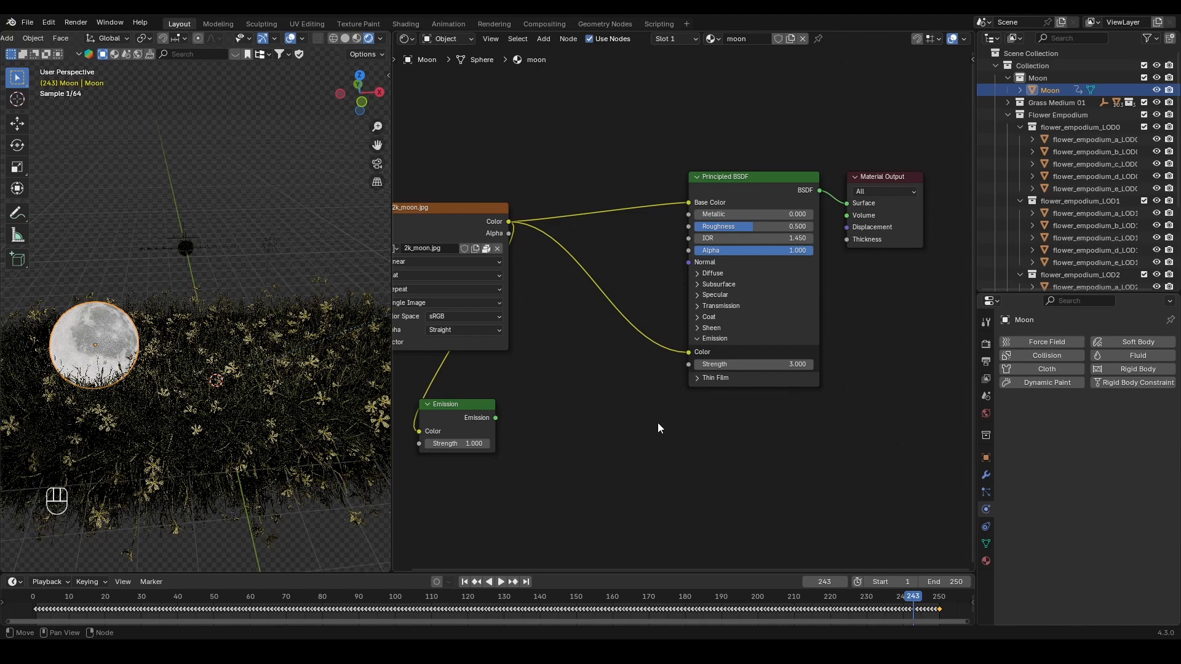
- Insert a Mix Color node on the link between the moon image texture and the Principled BSDF's Emission Color
key(ctrl+x)
key(shift+a)
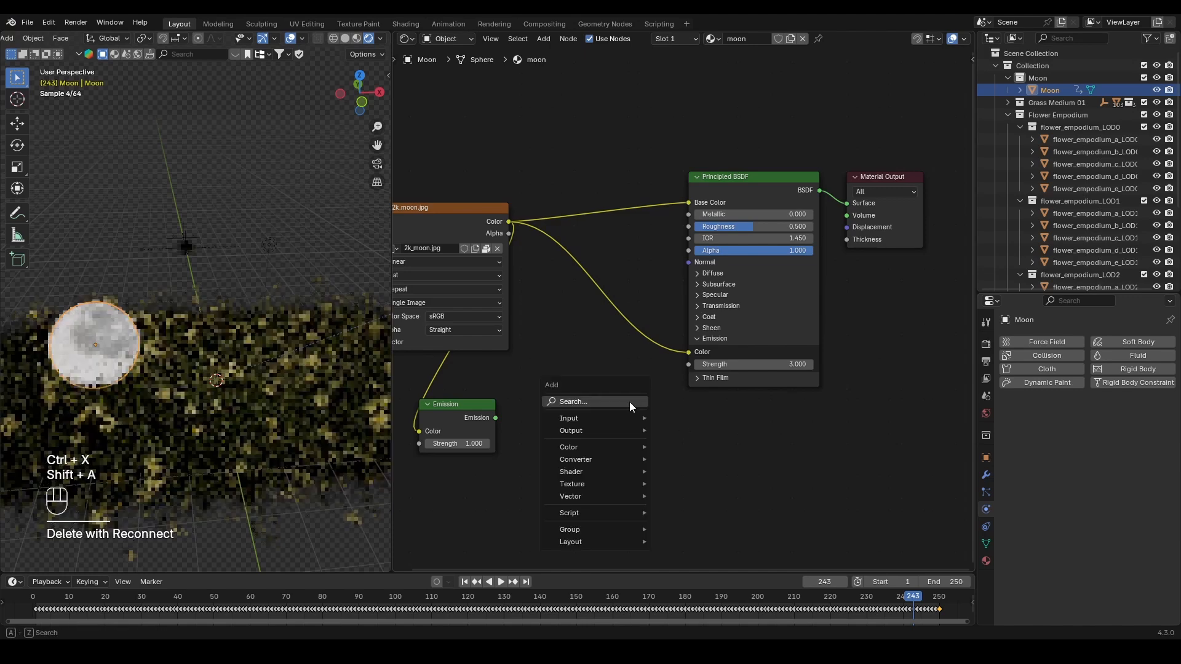
text(mix color)
key(Return)
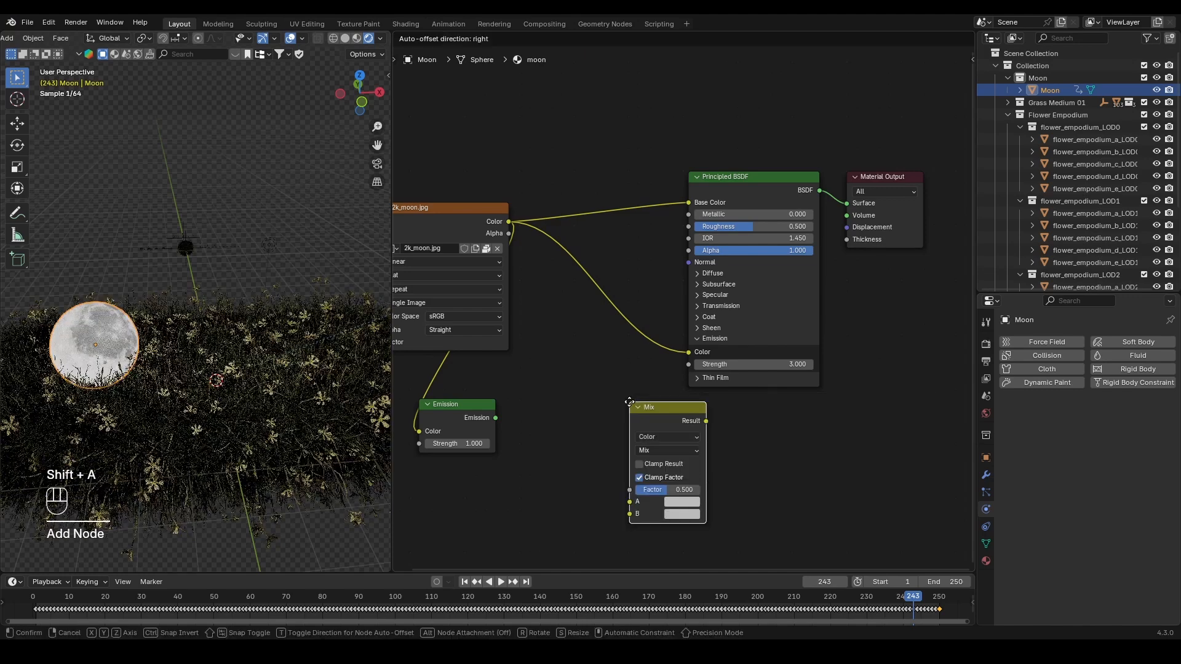
click(598, 308)
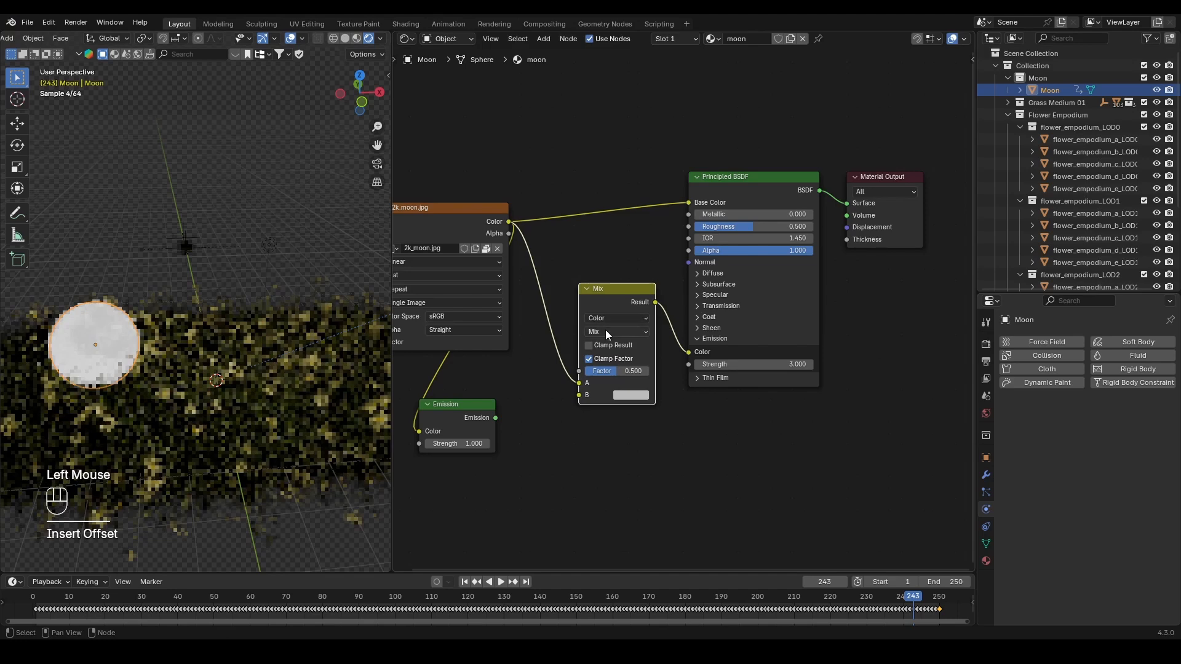
- Set the Mix node's blending mode to Color and its B color to a saturated yellow, hex BBA200FF
click(607, 332)
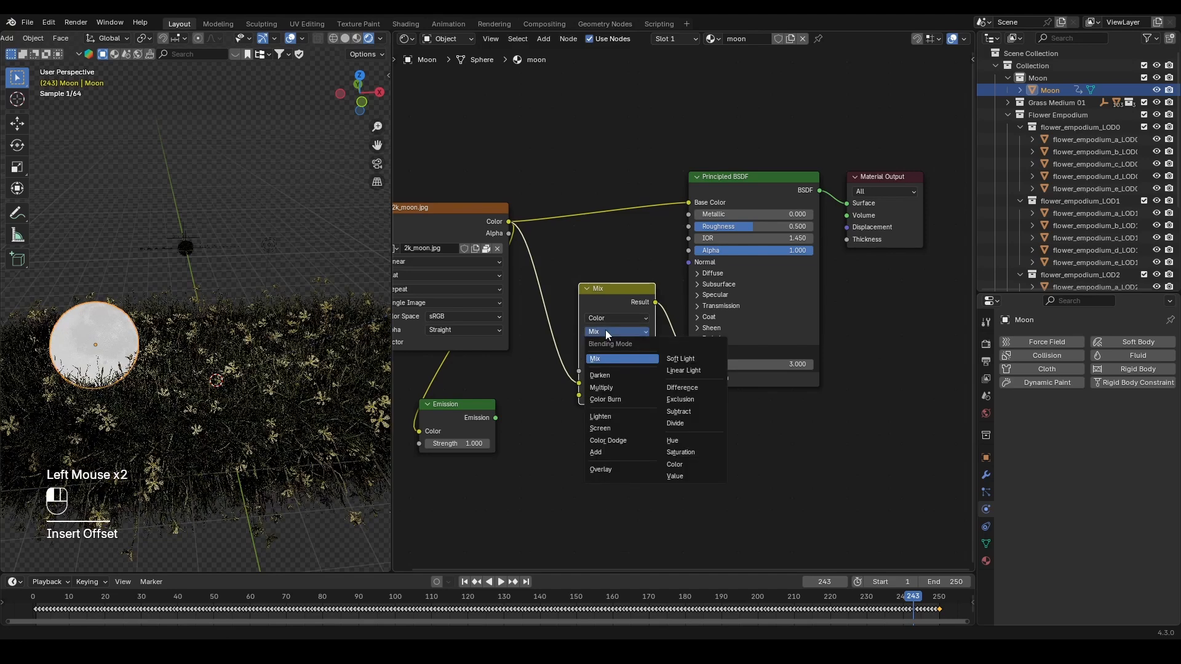
click(676, 466)
click(629, 397)
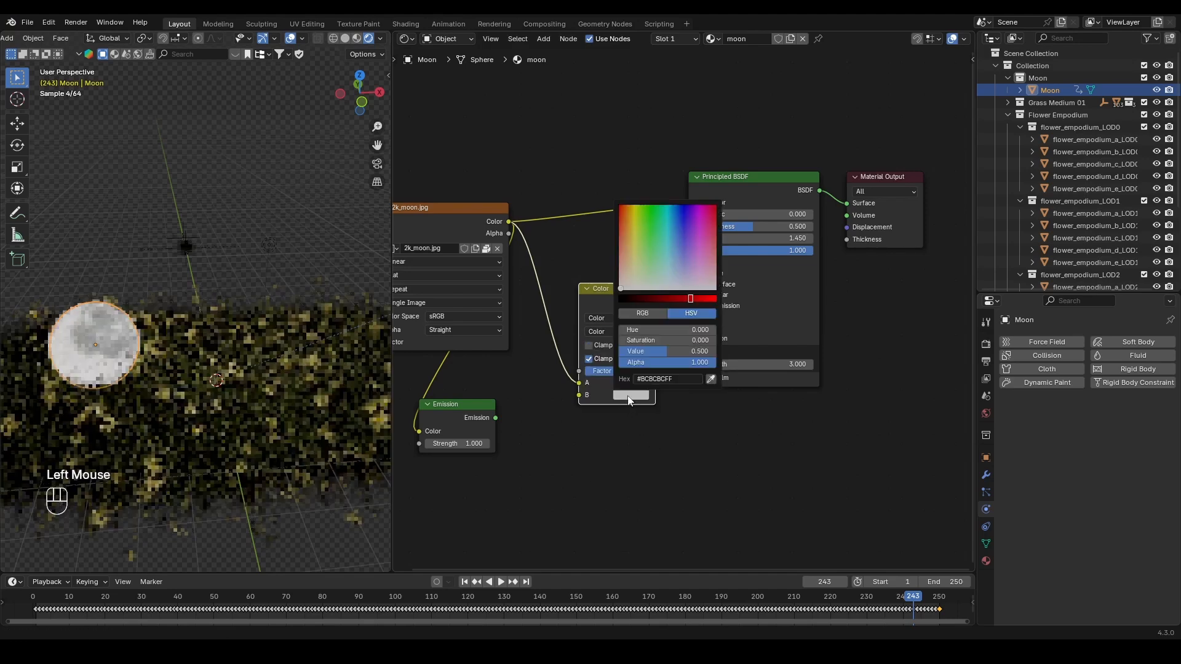
click(628, 205)
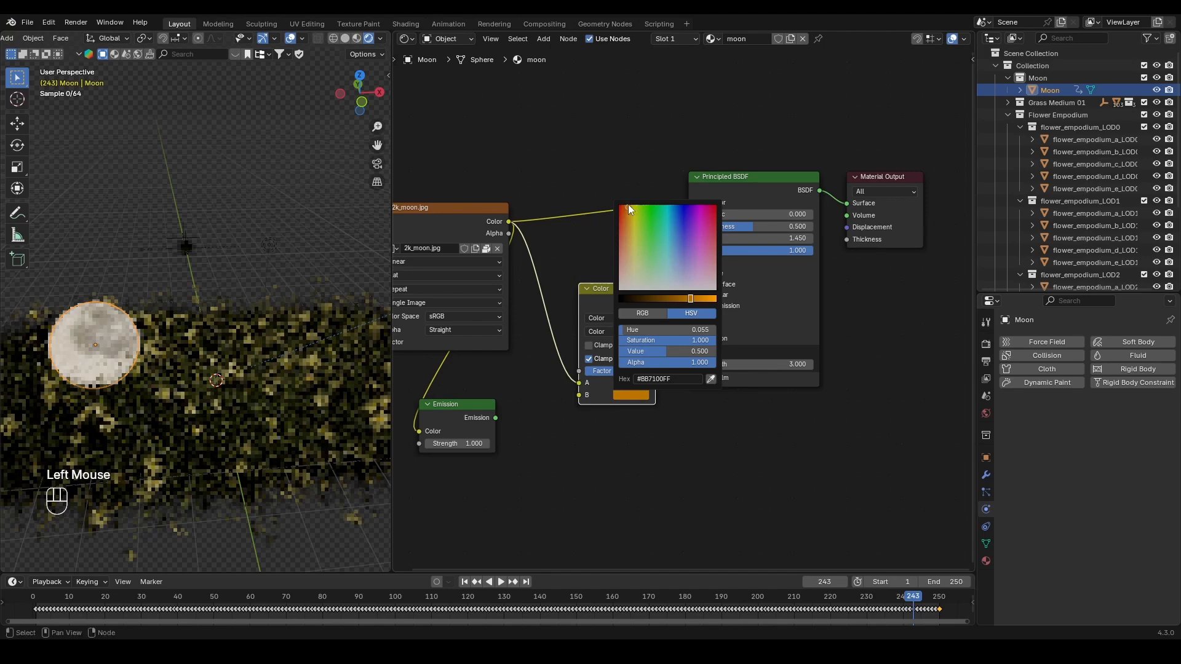
drag(629, 205, 632, 205)
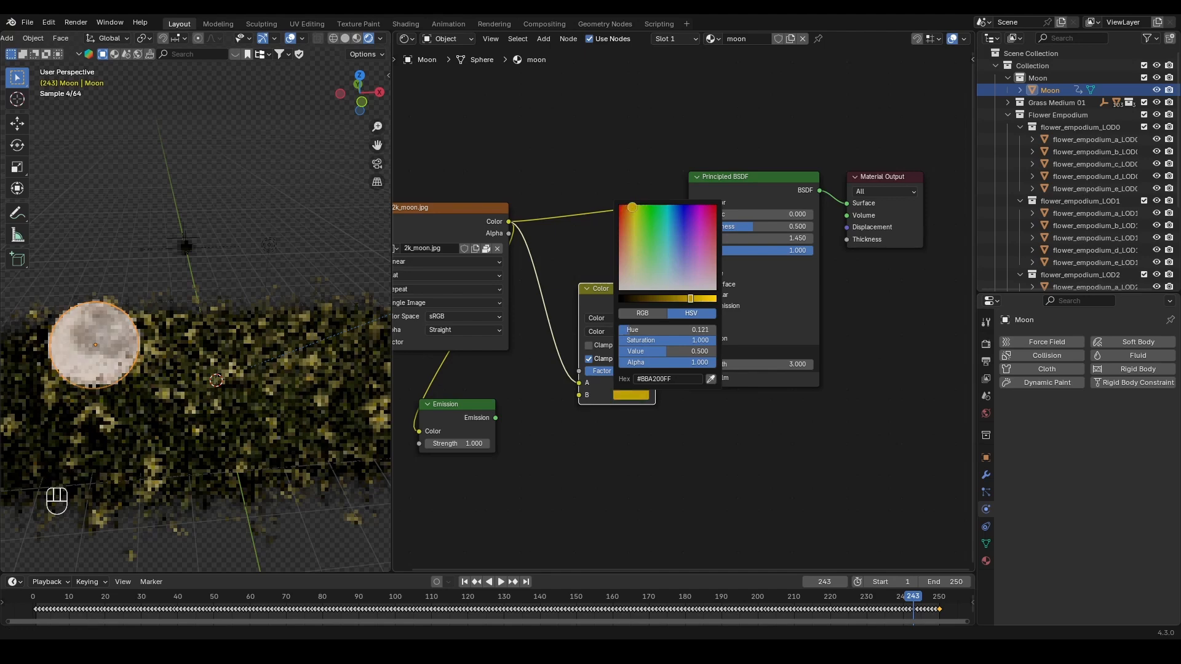
- Set the Mix node's Factor to 1 and the Principled BSDF's Emission Strength to 5
drag(626, 369, 657, 393)
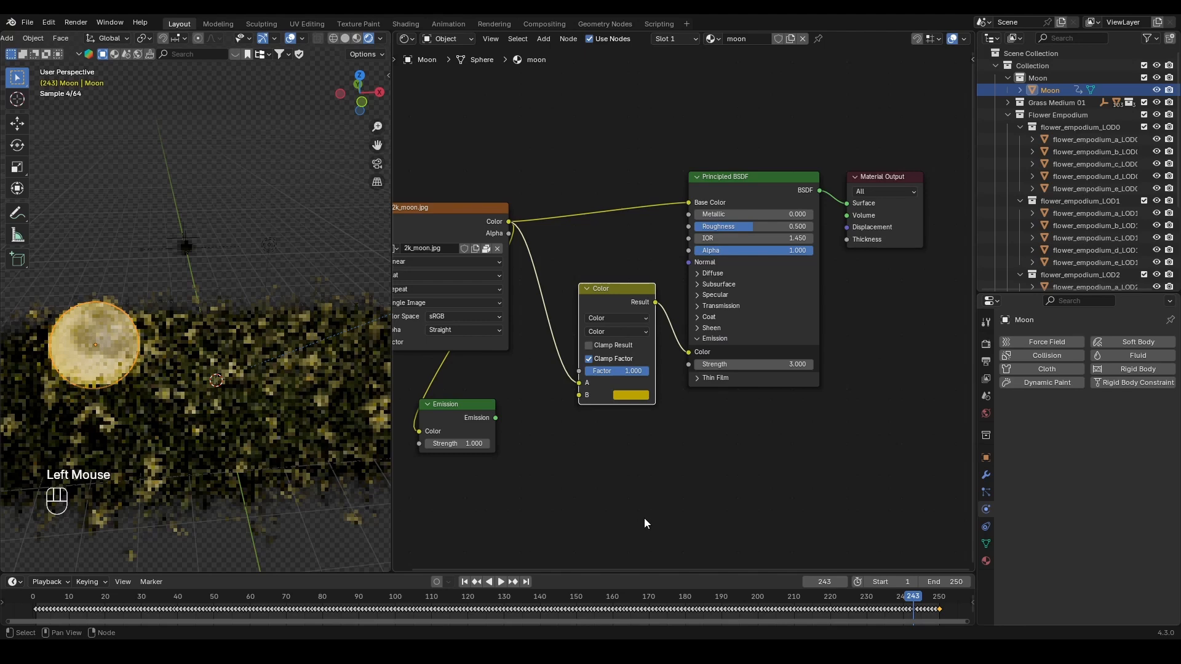
click(787, 369)
text(5)
key(Return)
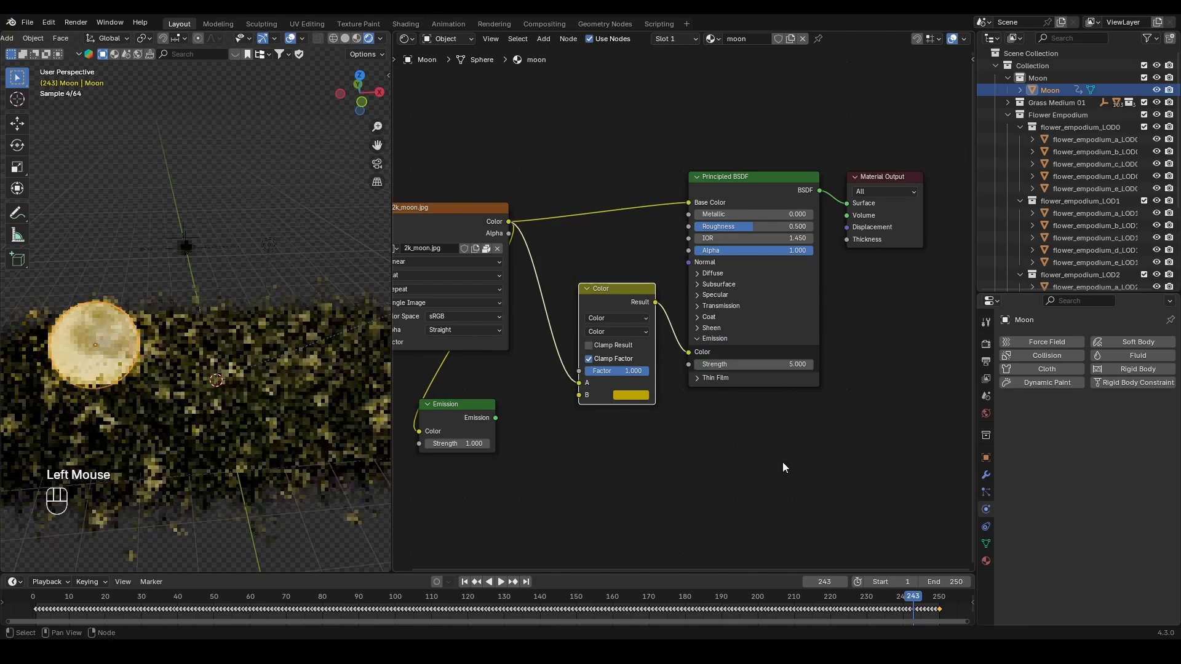
- Play the animation in the rendered viewport to check the glowing moon lighting the platform and growing grass
key(space)
key(space)
key(space)
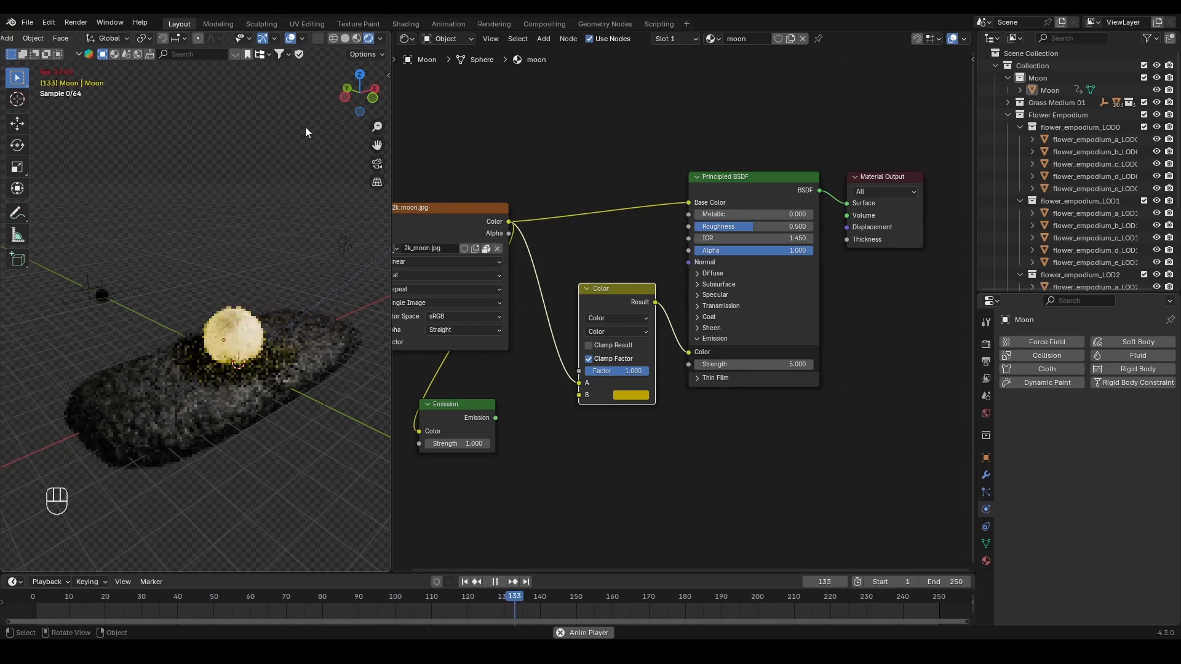
key(space)
- Switch the viewport to Solid shading, replay the animation from the first frame to review the growth, and stop it
click(345, 39)
click(465, 582)
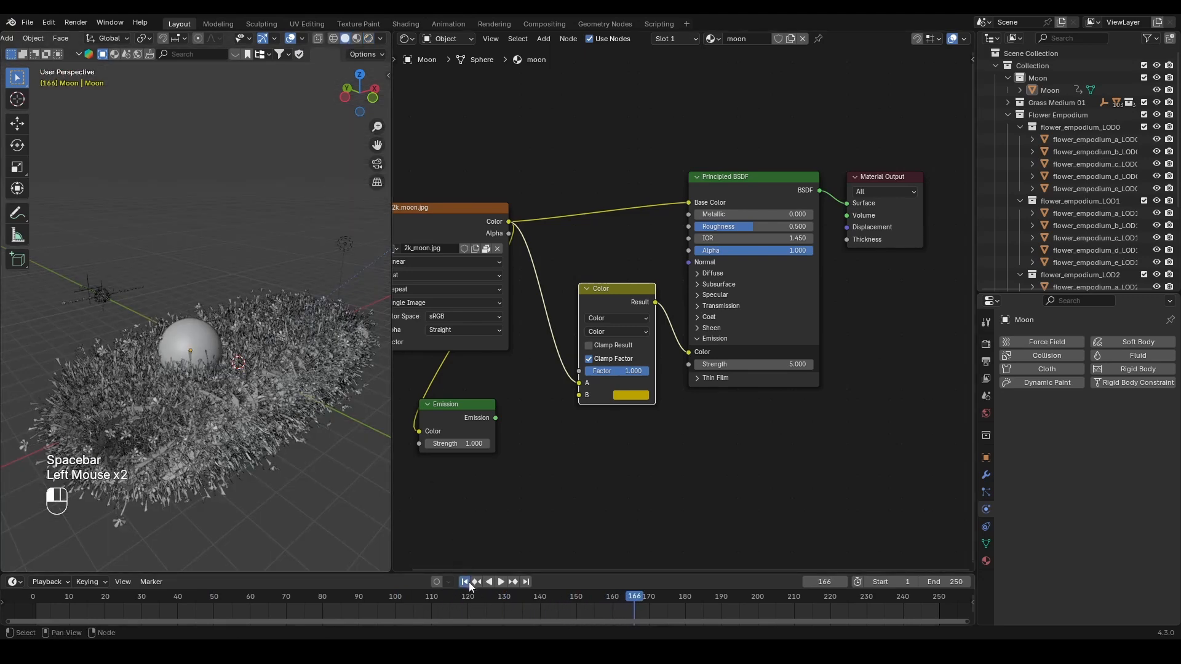
key(space)
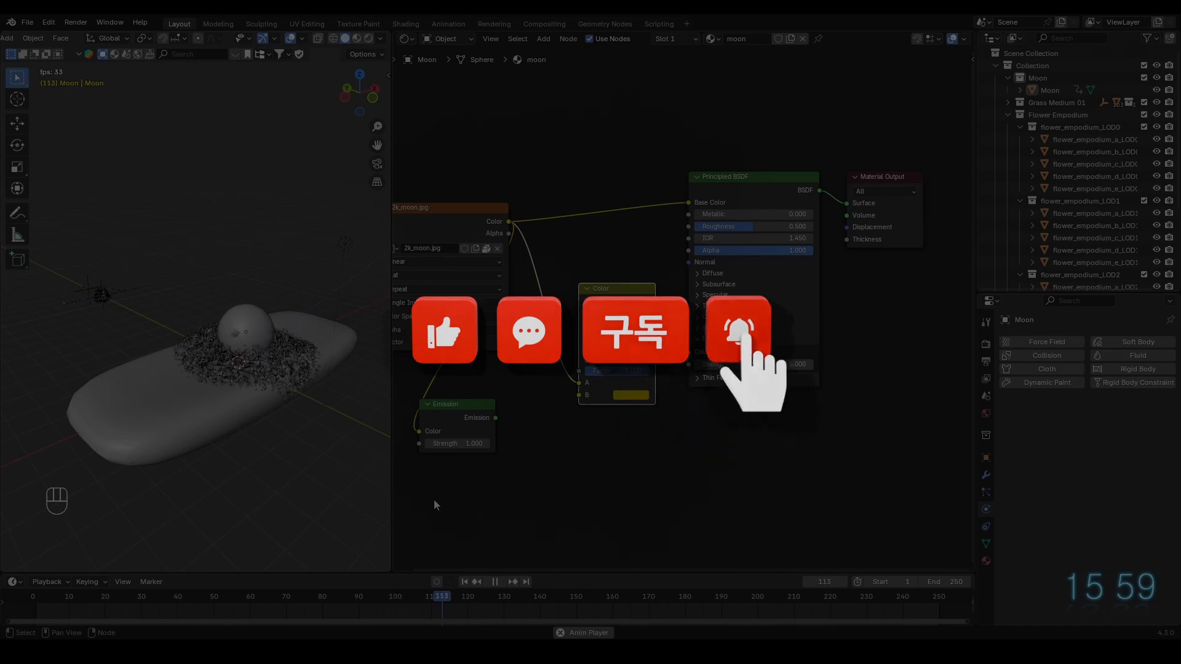
key(space)
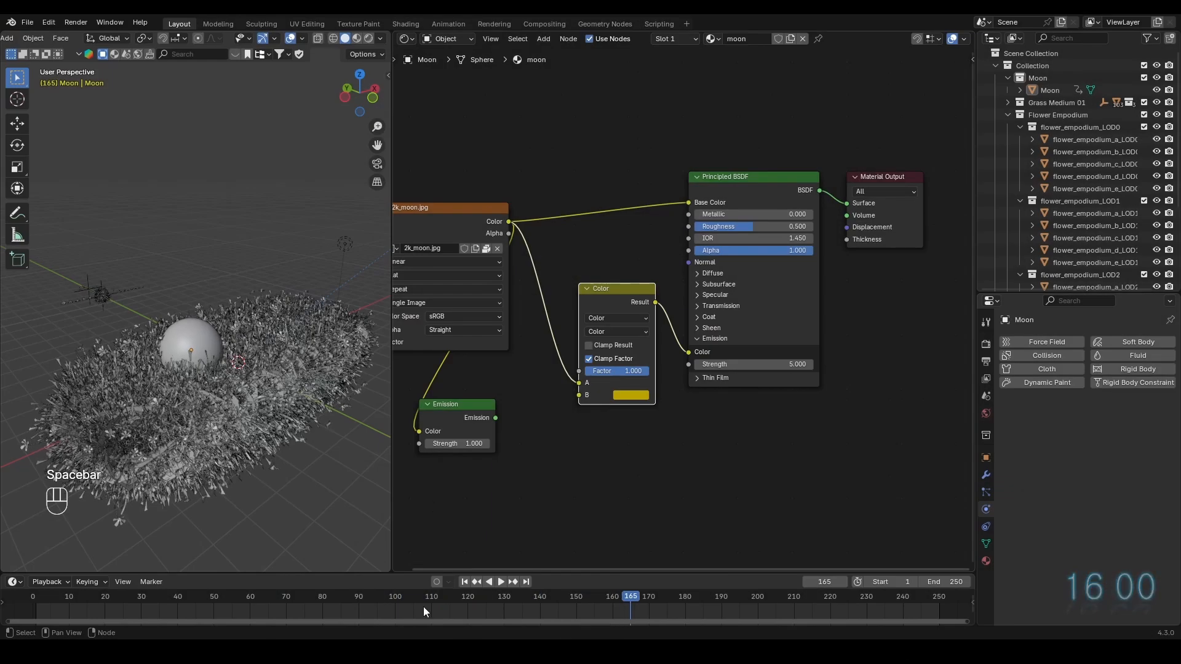
click(580, 513)
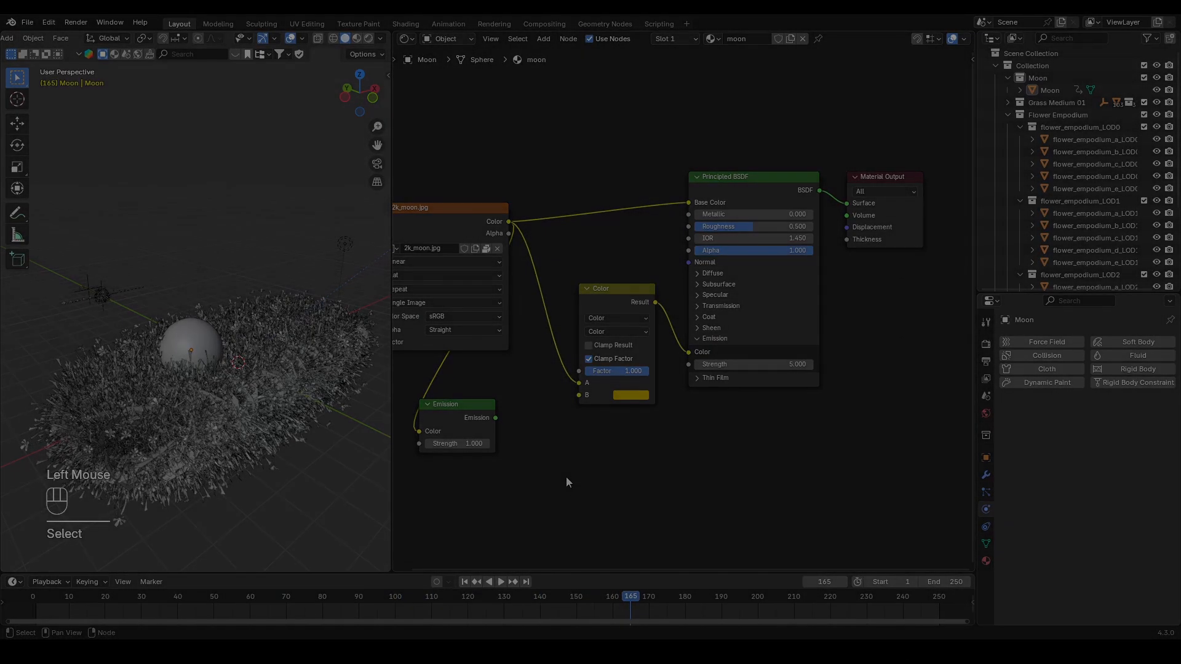